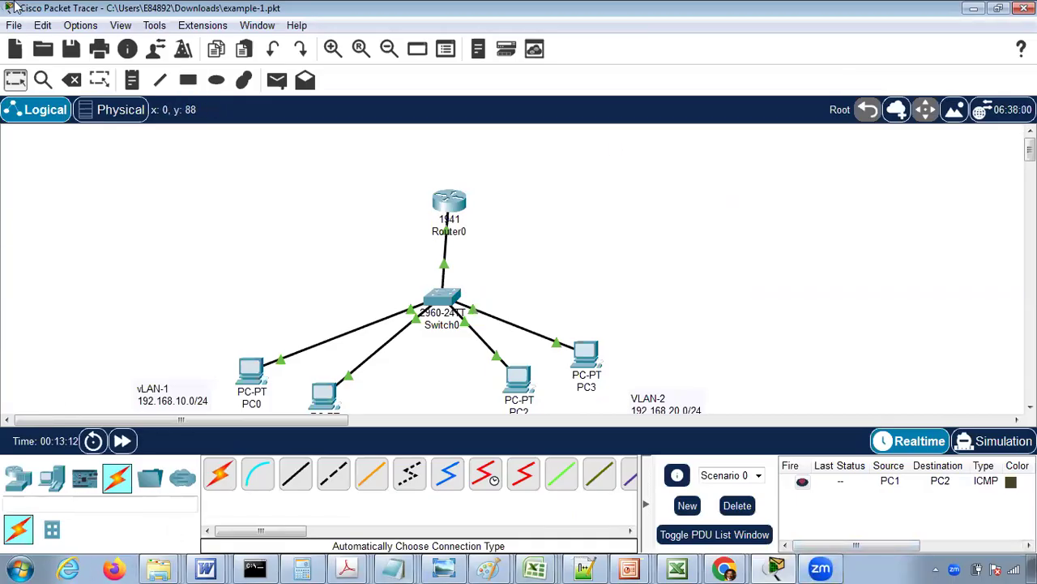
# - Start a new blank network, saving the changes to the open example-1.pkt network first
pyautogui.click(13, 27)
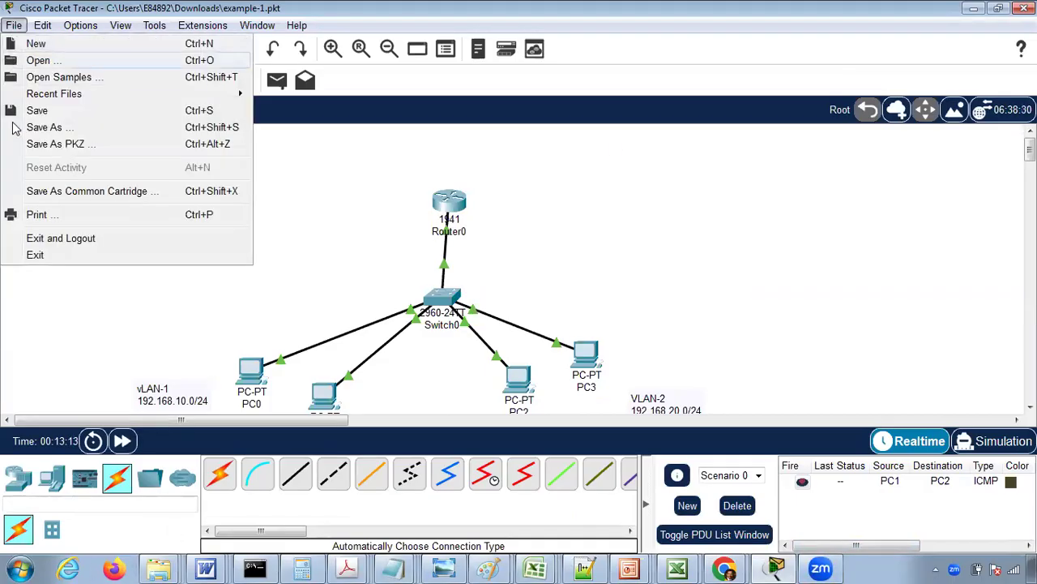
pyautogui.click(24, 45)
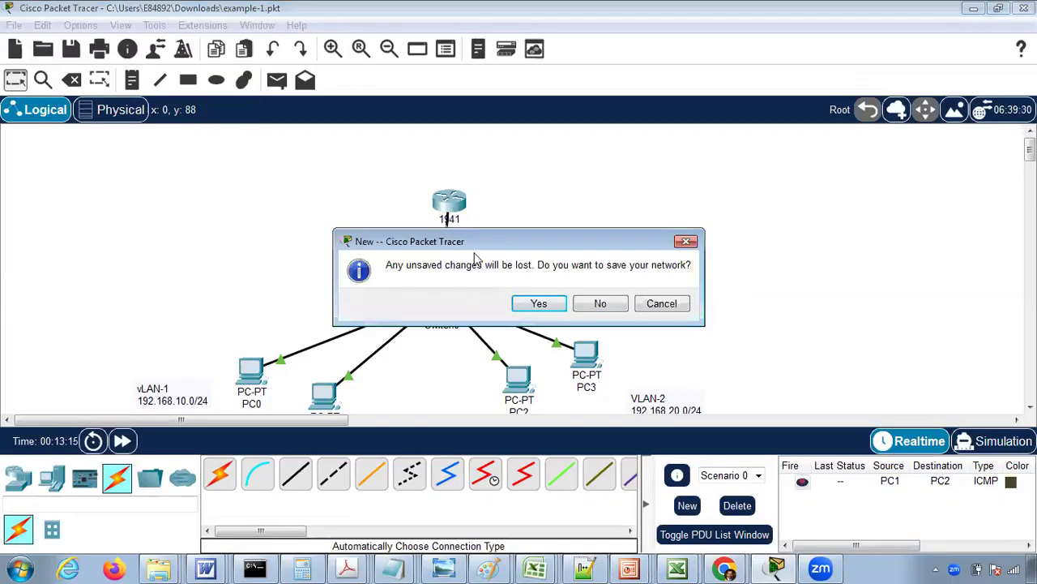
pyautogui.click(532, 307)
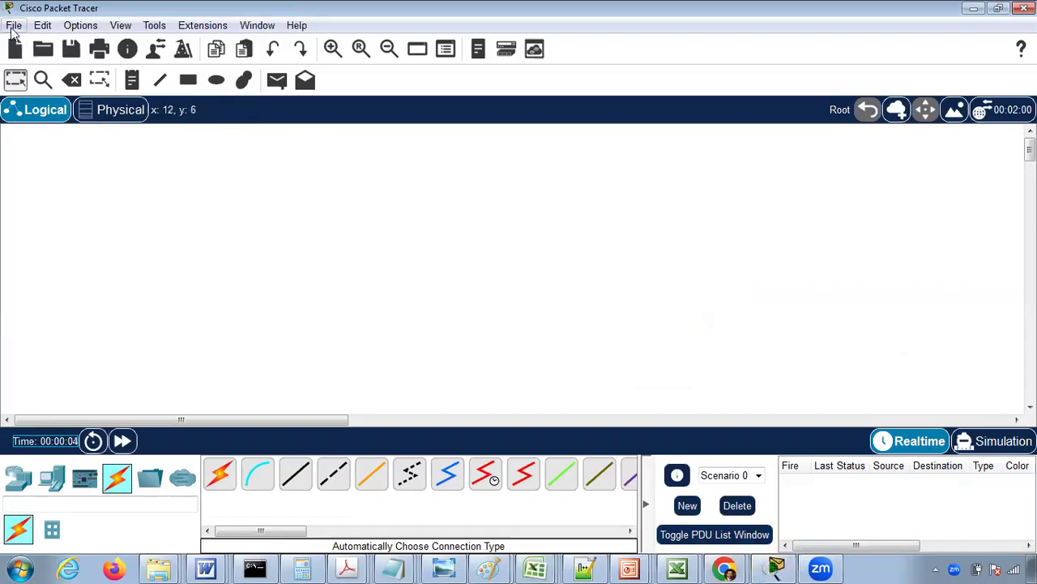
pyautogui.click(13, 26)
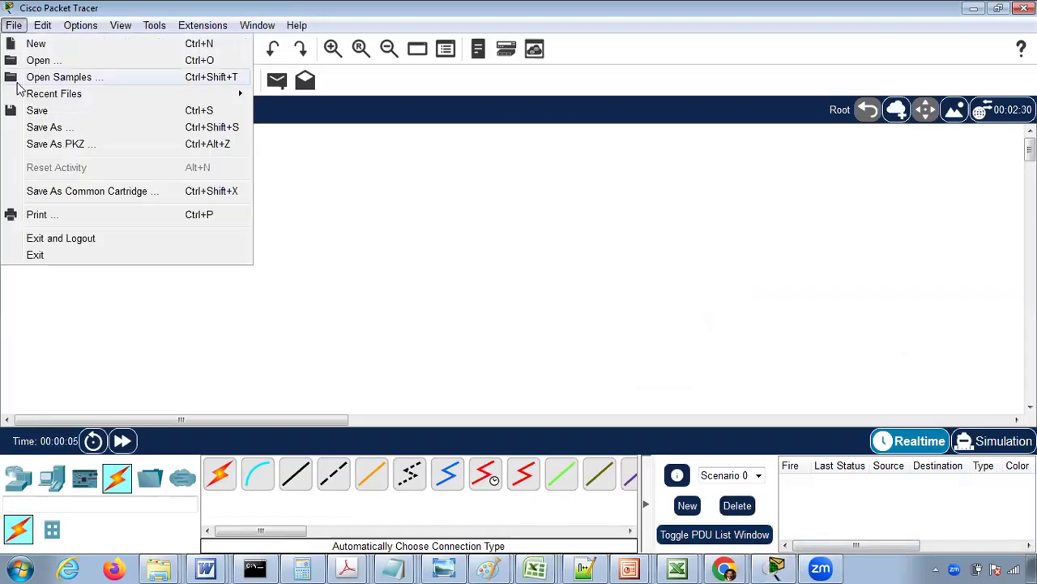
pyautogui.click(21, 132)
pyautogui.click(314, 321)
pyautogui.click(315, 321)
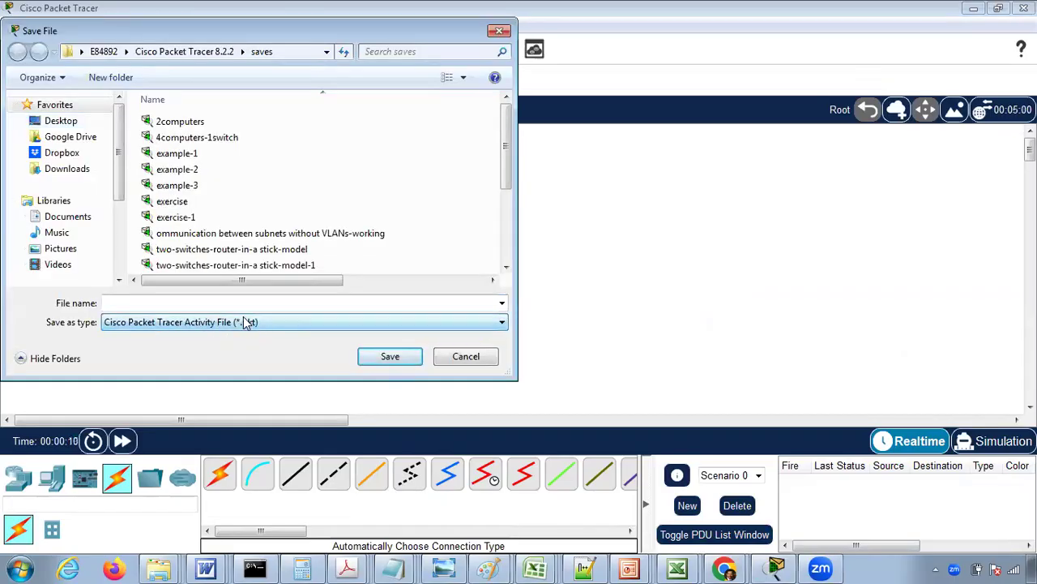
pyautogui.click(213, 302)
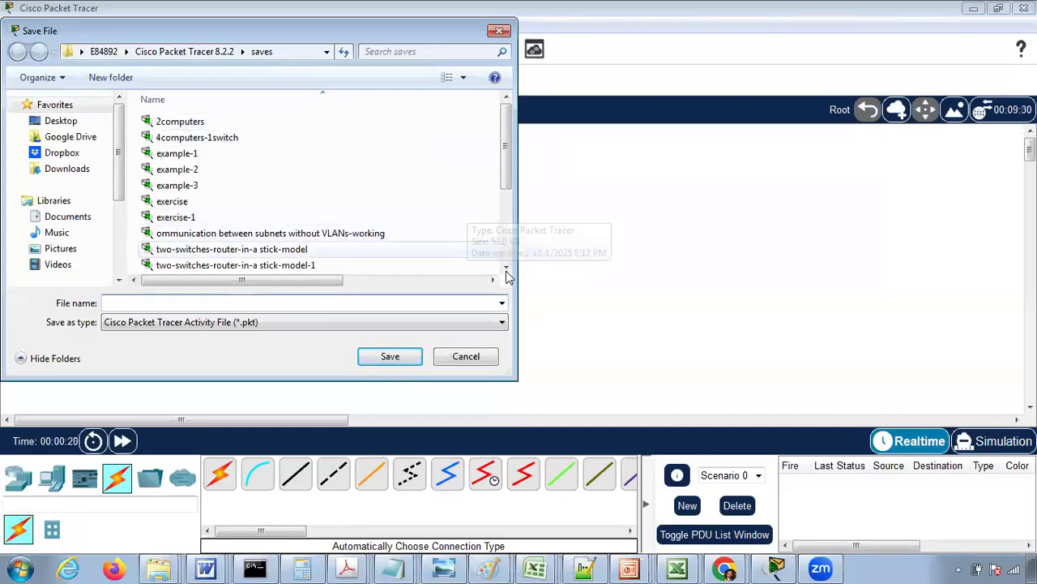
pyautogui.click(466, 357)
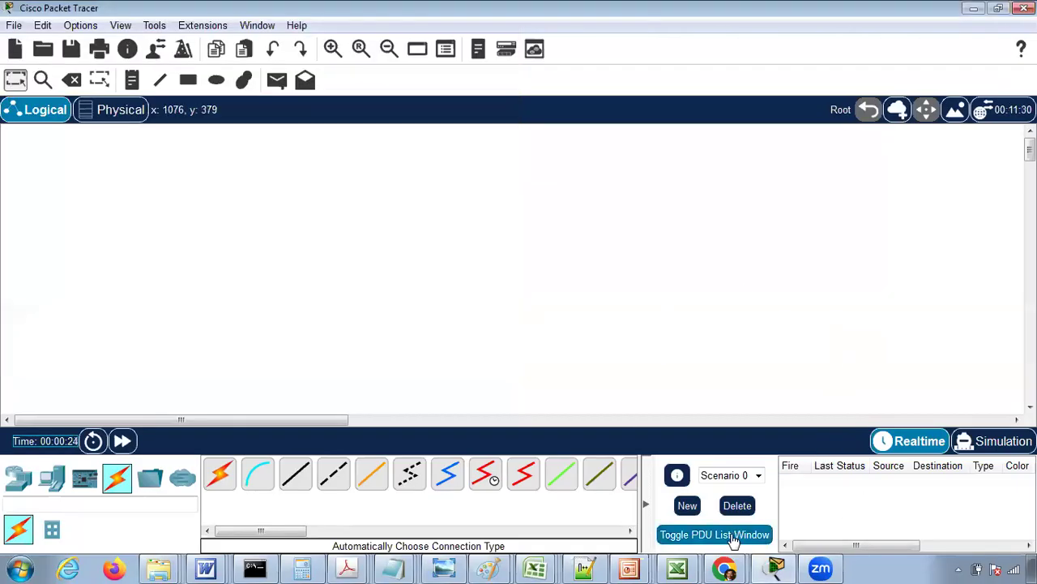
# - Switch to the Module 4 - LANs-ExtendedLANs-VLANs-1 presentation in PowerPoint and examine slide 50's two-tier VLAN topology at 85% zoom
pyautogui.rightClick(630, 567)
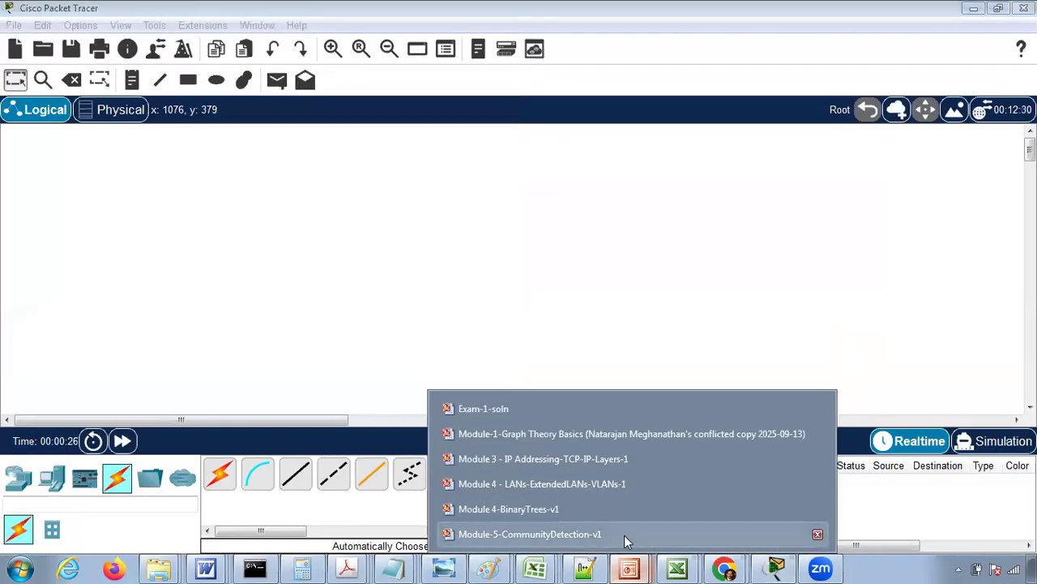
pyautogui.click(677, 483)
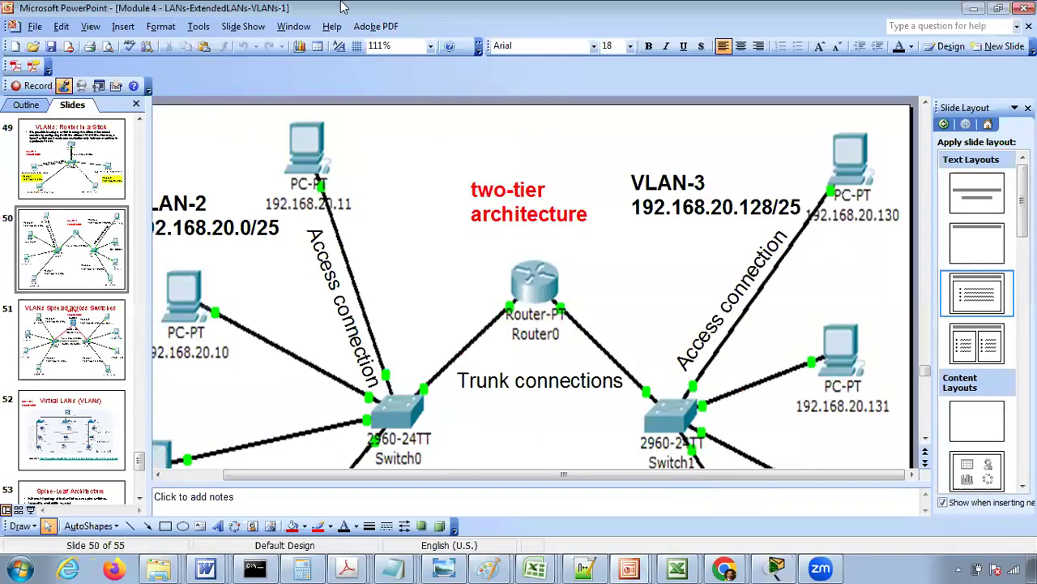
pyautogui.click(390, 47)
pyautogui.write('85')
pyautogui.press('Return')
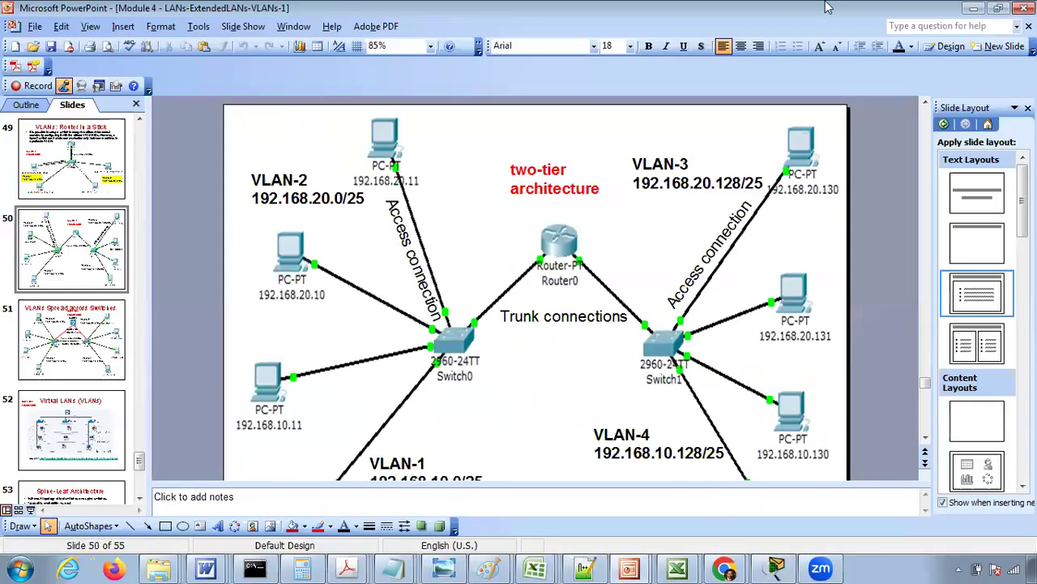
pyautogui.click(925, 439)
pyautogui.click(926, 438)
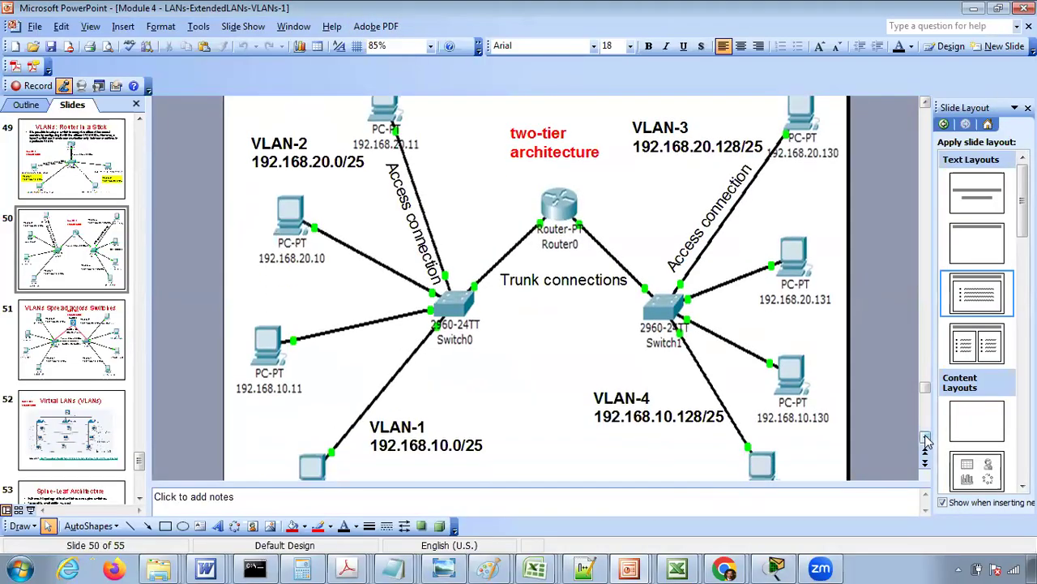
pyautogui.click(926, 439)
pyautogui.click(926, 104)
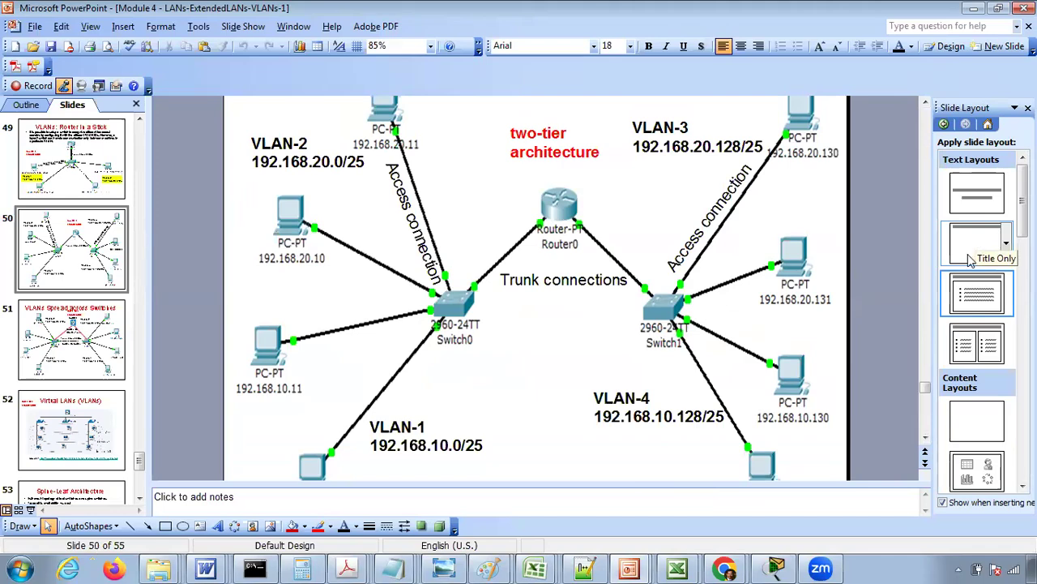
# - Switch to Cisco Packet Tracer and place two 2960 switches side by side in the logical workspace
pyautogui.click(776, 567)
pyautogui.click(776, 567)
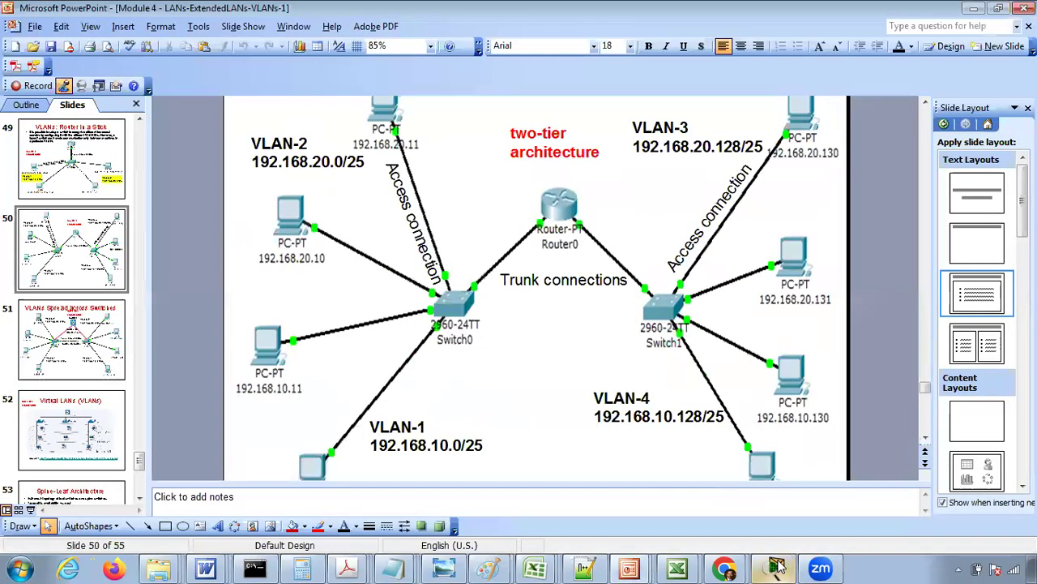
pyautogui.click(777, 567)
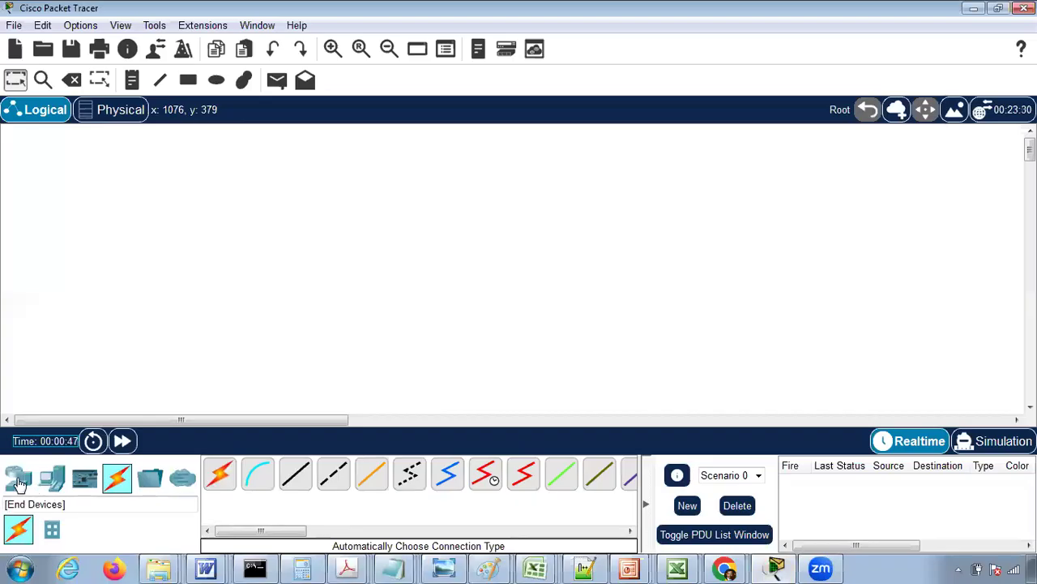
pyautogui.click(18, 478)
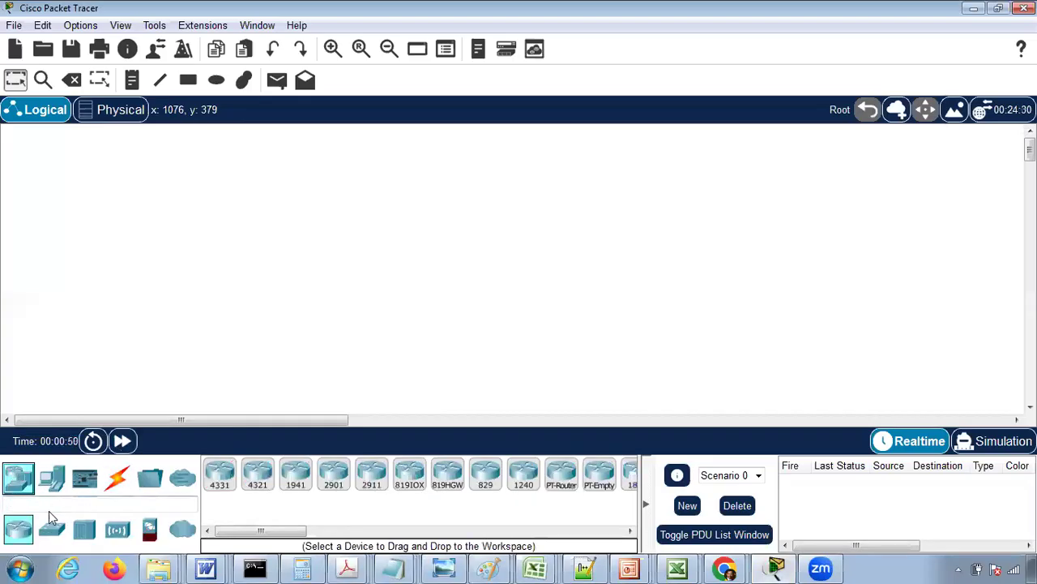
pyautogui.click(51, 528)
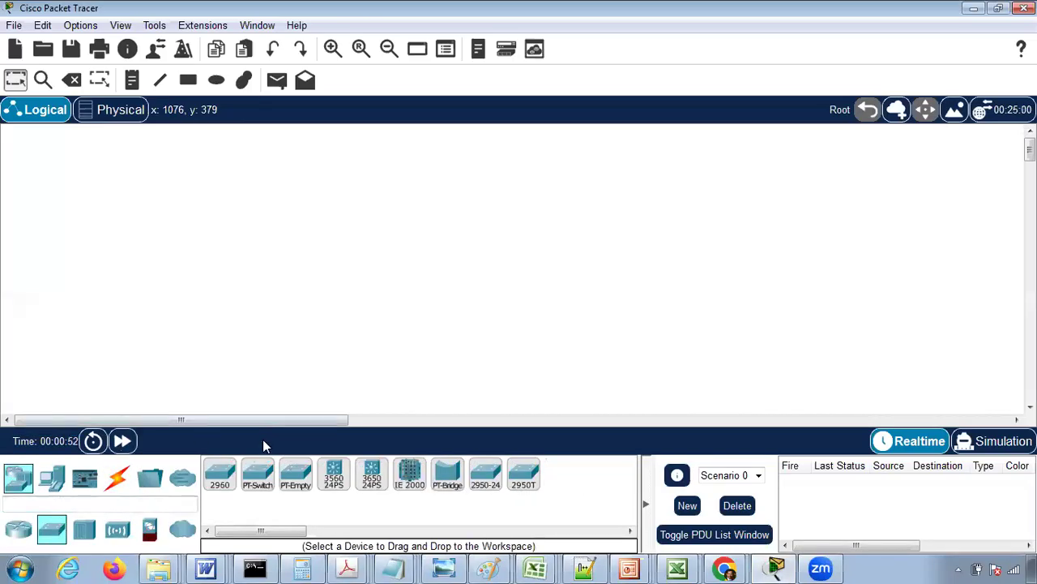
pyautogui.click(220, 473)
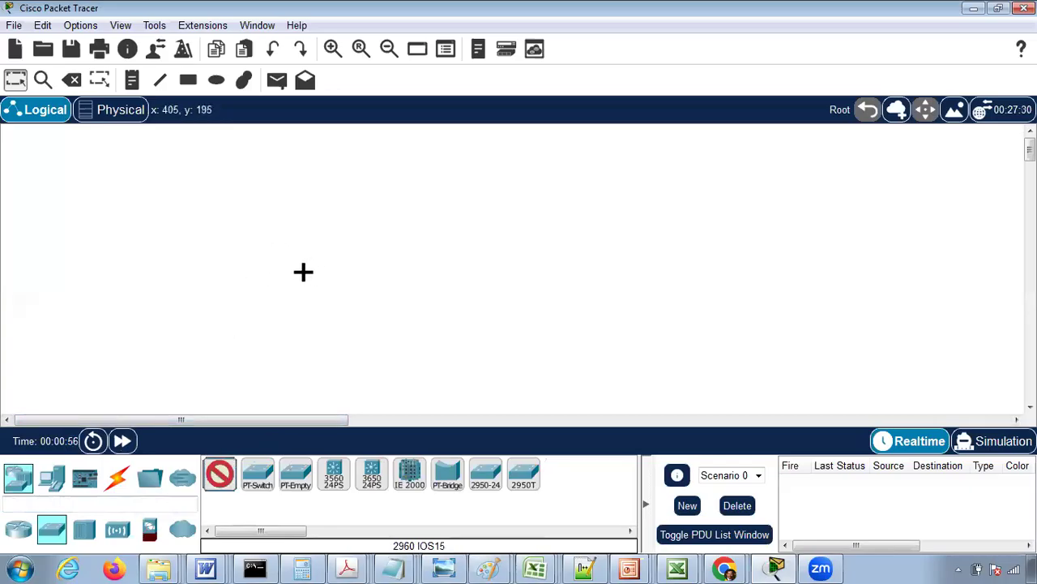
pyautogui.click(306, 255)
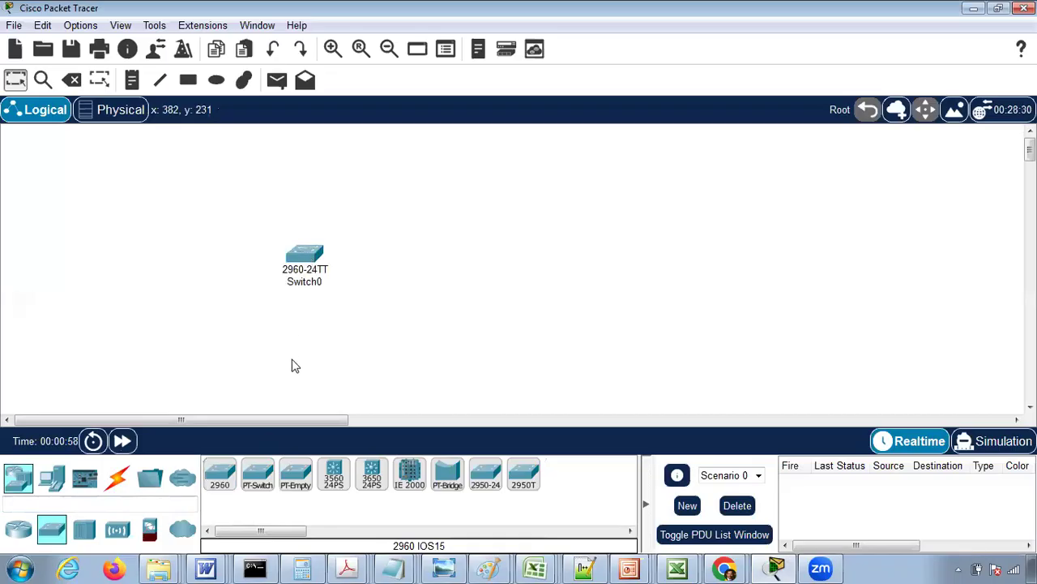
pyautogui.click(219, 473)
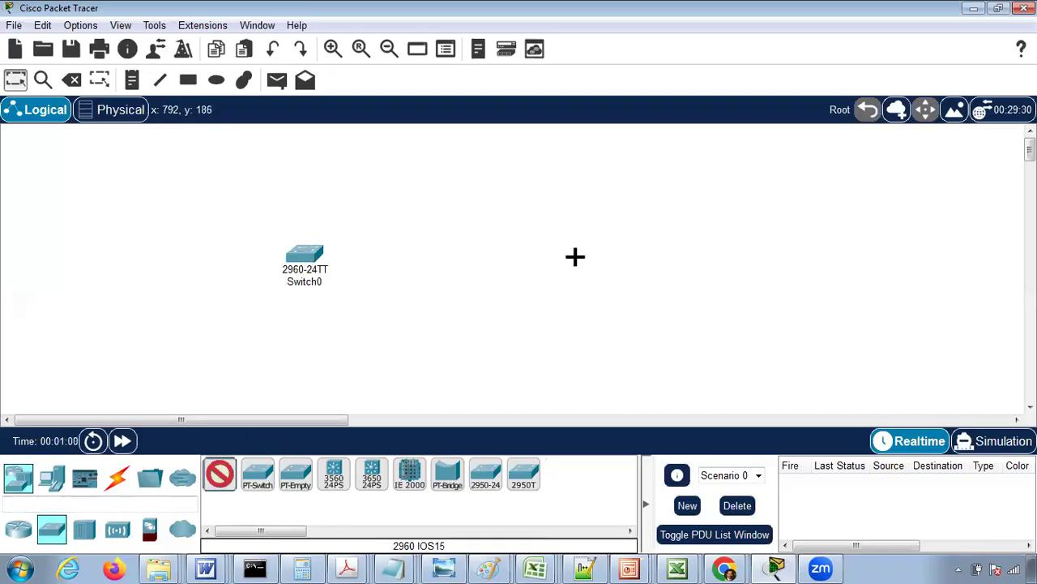
pyautogui.click(575, 258)
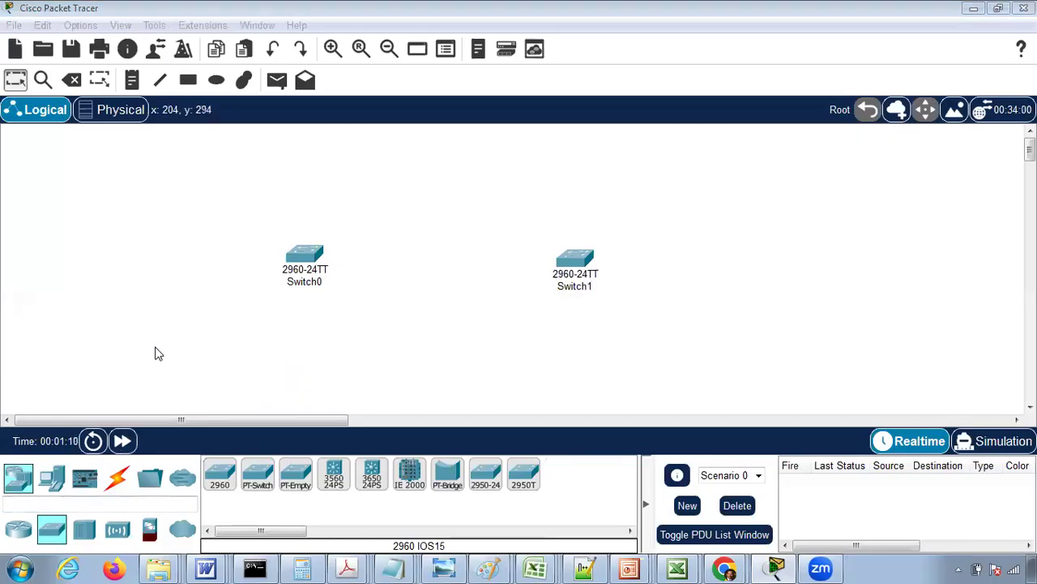
pyautogui.click(198, 364)
# - Switch back to the Module 4 presentation in PowerPoint and examine the VLAN-1 and VLAN-4 hosts in the lower part of the diagram
pyautogui.rightClick(629, 568)
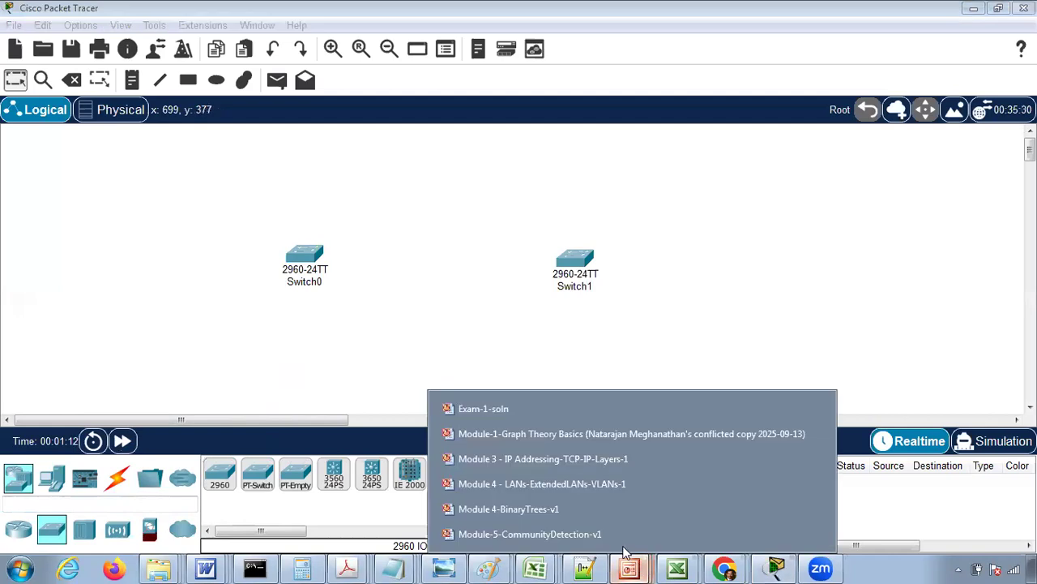
pyautogui.click(620, 483)
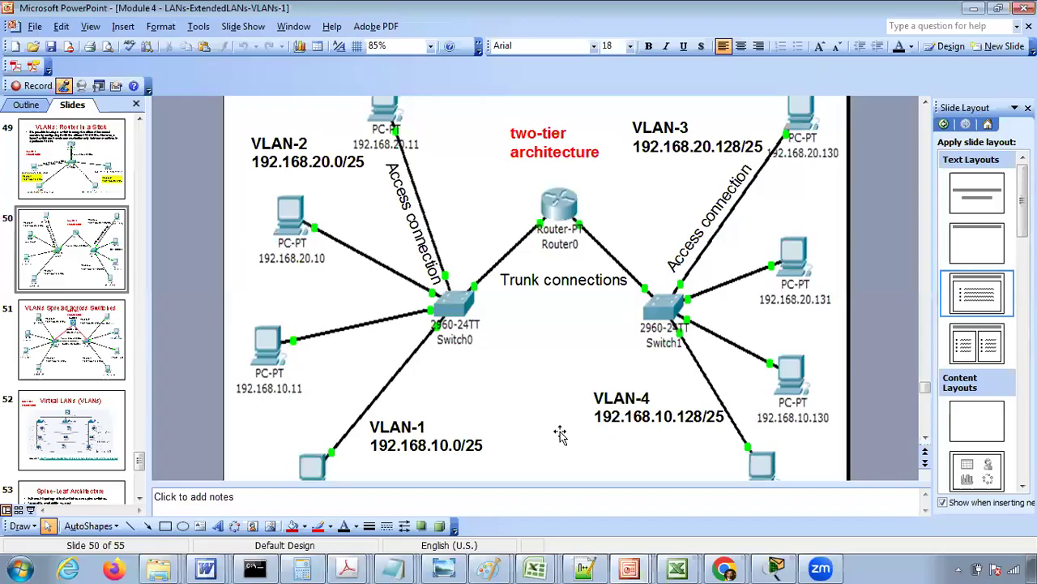
pyautogui.click(926, 441)
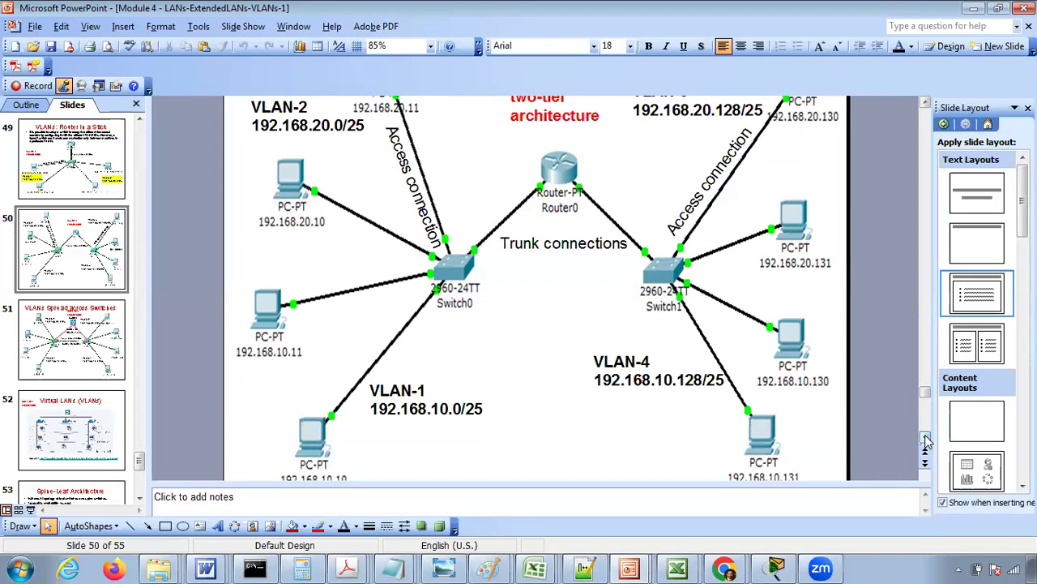
pyautogui.click(926, 440)
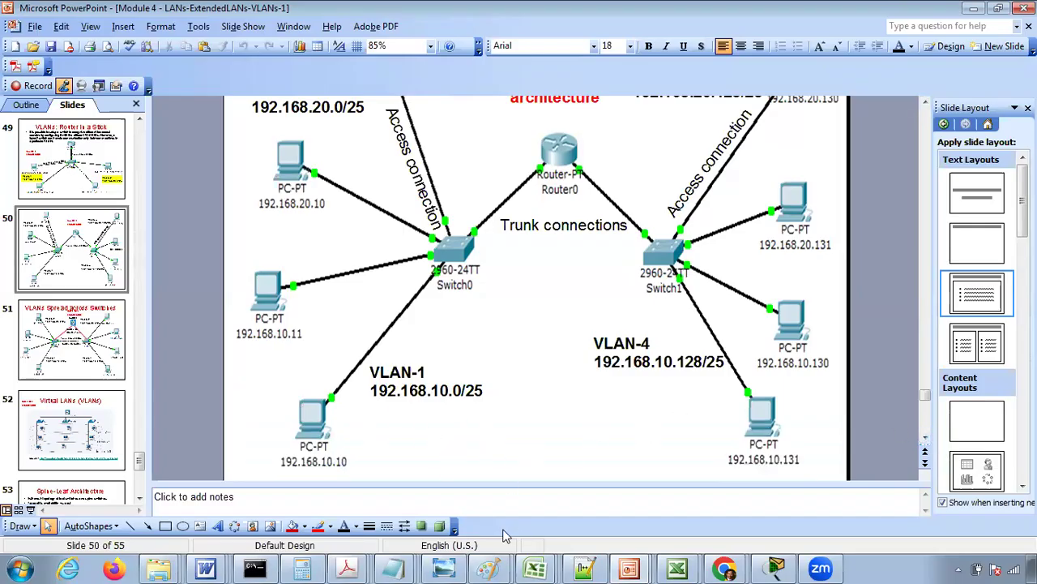
# - Switch to the untitled Notepad note, add blank lines after the existing addresses, and move its window clear of the Switch0 half of the diagram
pyautogui.moveTo(397, 572)
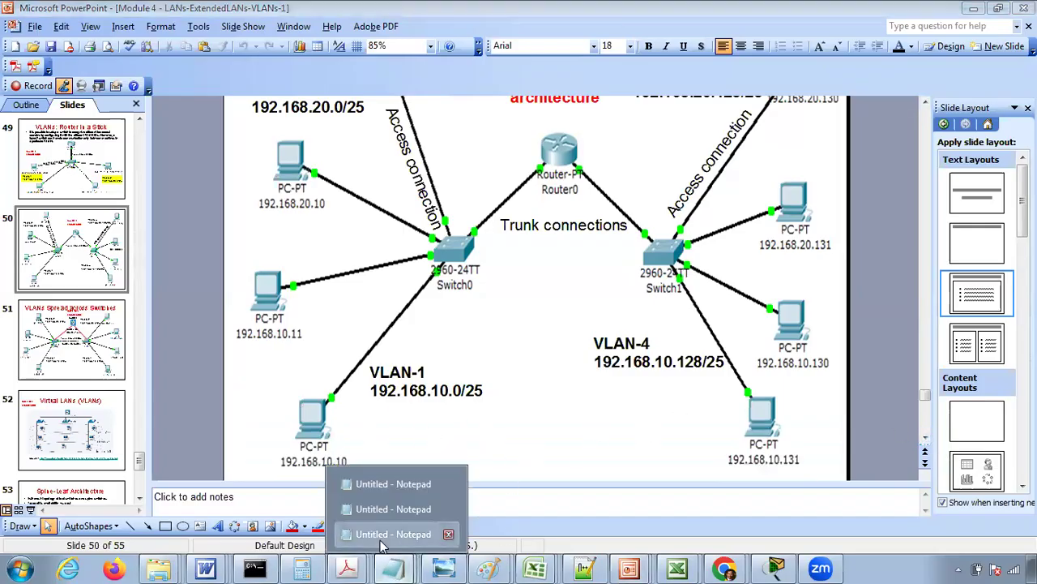
pyautogui.click(384, 535)
pyautogui.press('Return')
pyautogui.press('Return')
pyautogui.press('Return')
pyautogui.press('Return')
pyautogui.press('Return')
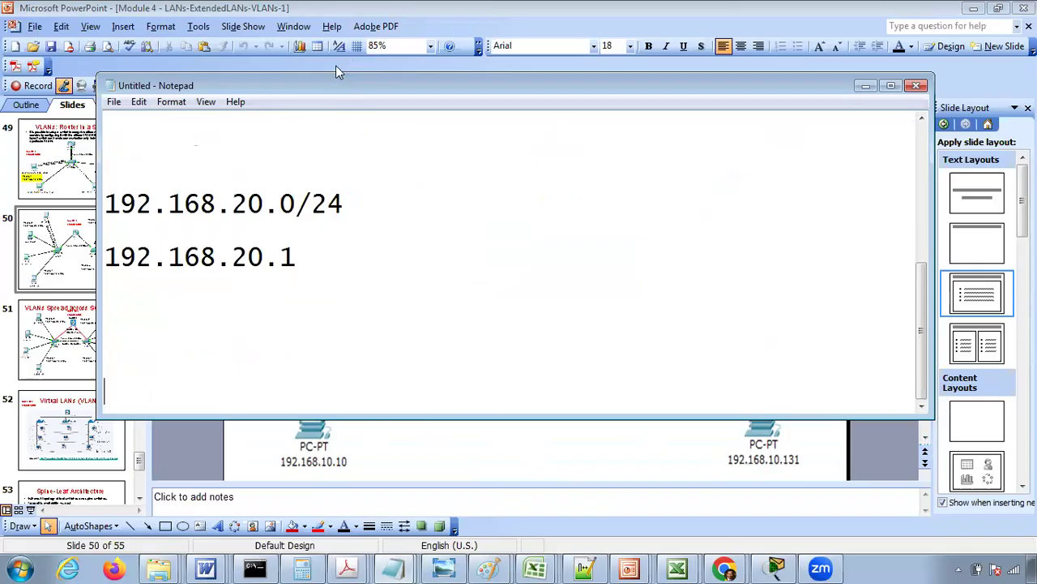
pyautogui.moveTo(313, 94); pyautogui.dragTo(739, 96)
pyautogui.press('Return')
pyautogui.press('Return')
pyautogui.press('Return')
pyautogui.press('Return')
pyautogui.press('Return')
pyautogui.press('Return')
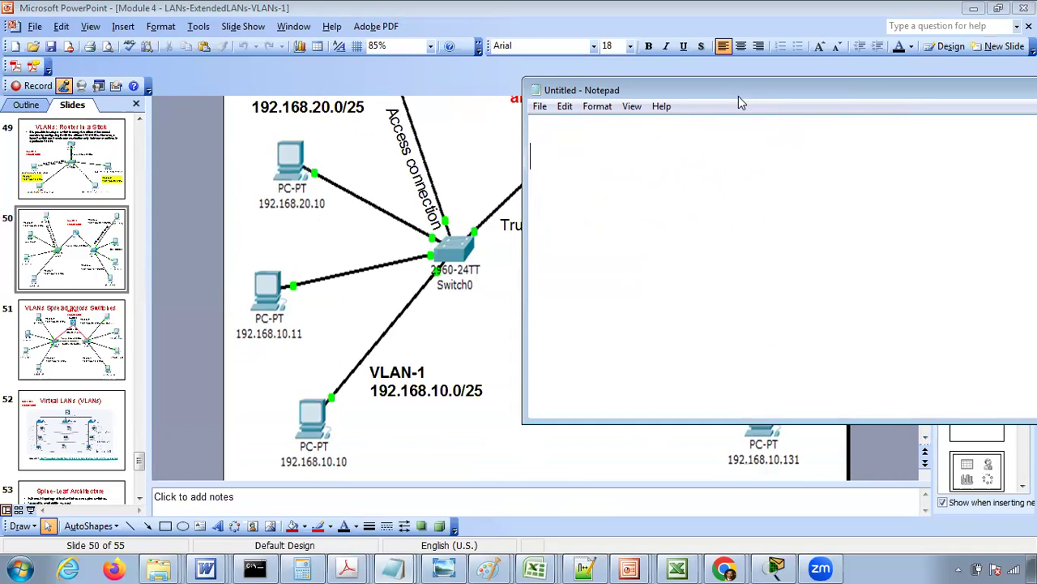
# - Write a VLAN-1 heading underlined with dashes, the network 192.168.10.0/25, and a hosts section with an address beginning 192.168.10
pyautogui.write('VLAN-1')
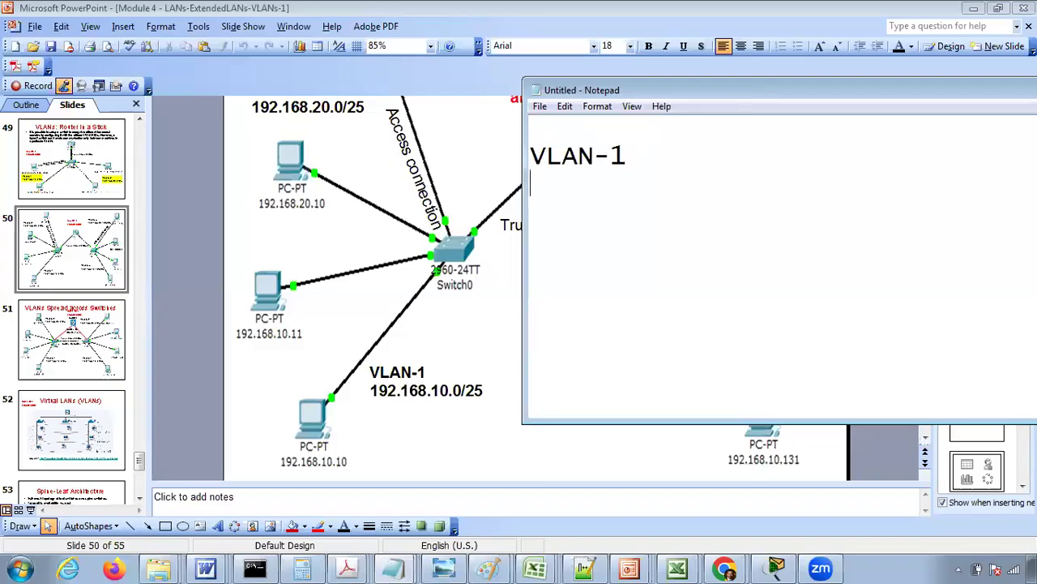
pyautogui.press('Return')
pyautogui.write('-------')
pyautogui.press('Return')
pyautogui.write('192.168')
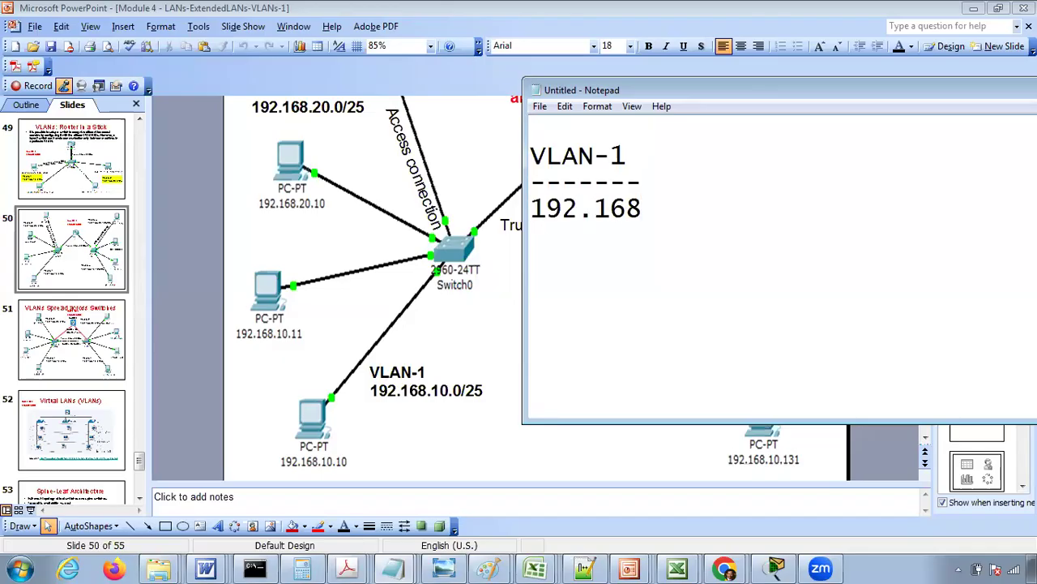
pyautogui.write('.10.0/25  ')
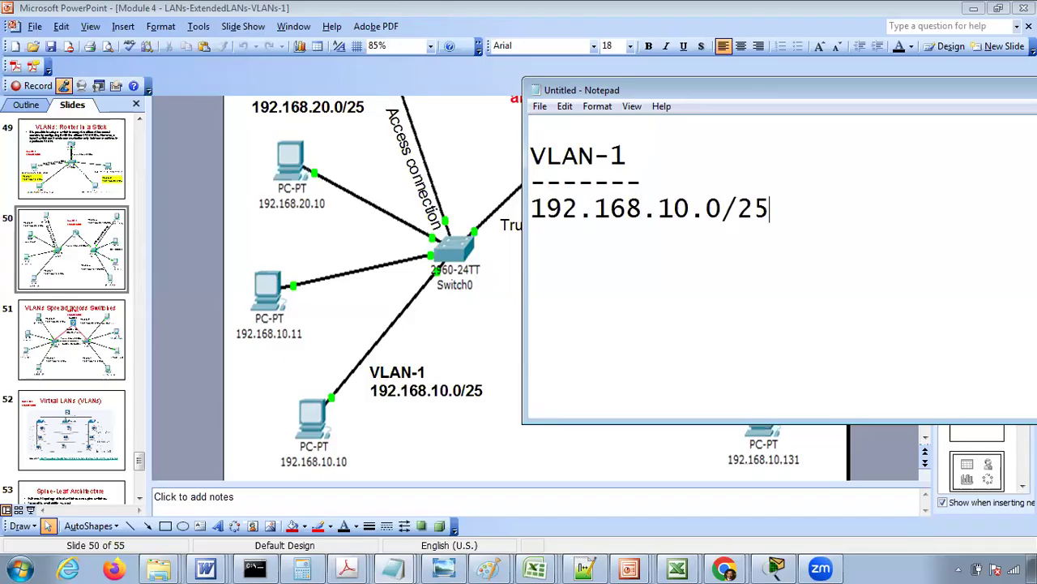
pyautogui.write('hosts 192.')
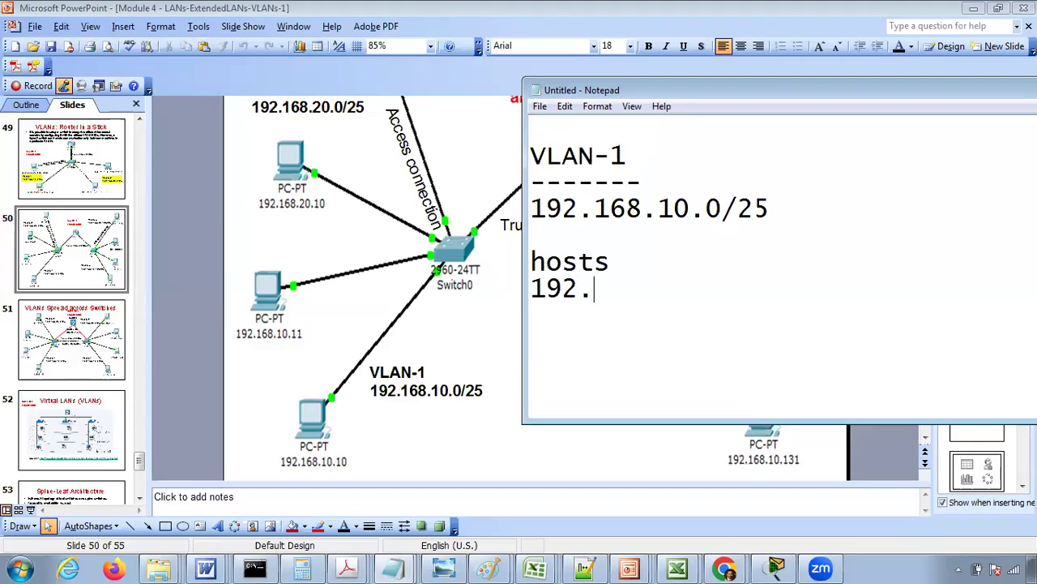
pyautogui.write('168.10.')
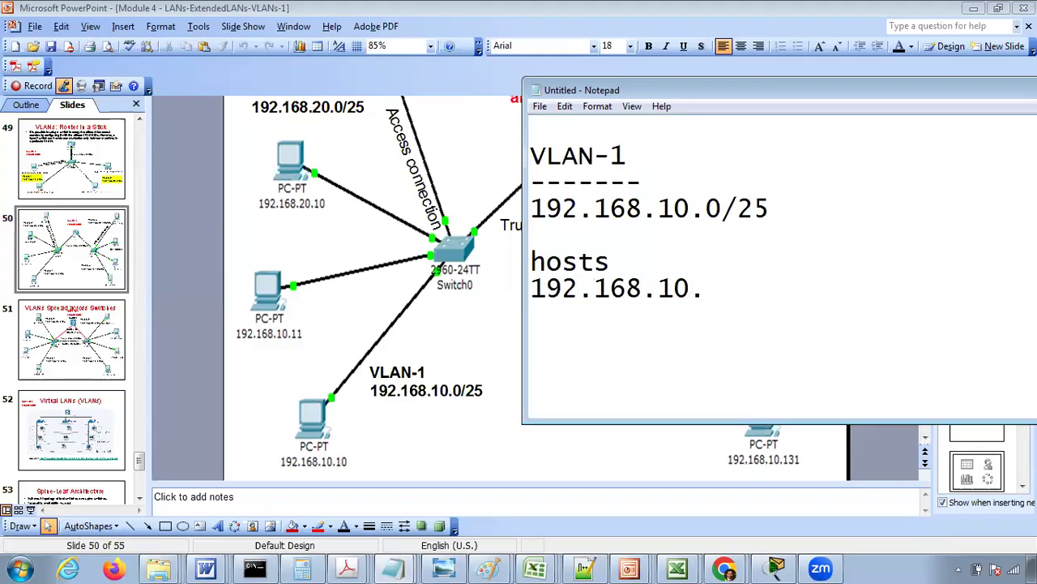
# - Add the line 192.168.10.0 0000000 / 25 above the VLAN-1 hosts section, separating the network part from the seven host bits
pyautogui.press('Up')
pyautogui.press('Up')
pyautogui.press('Return')
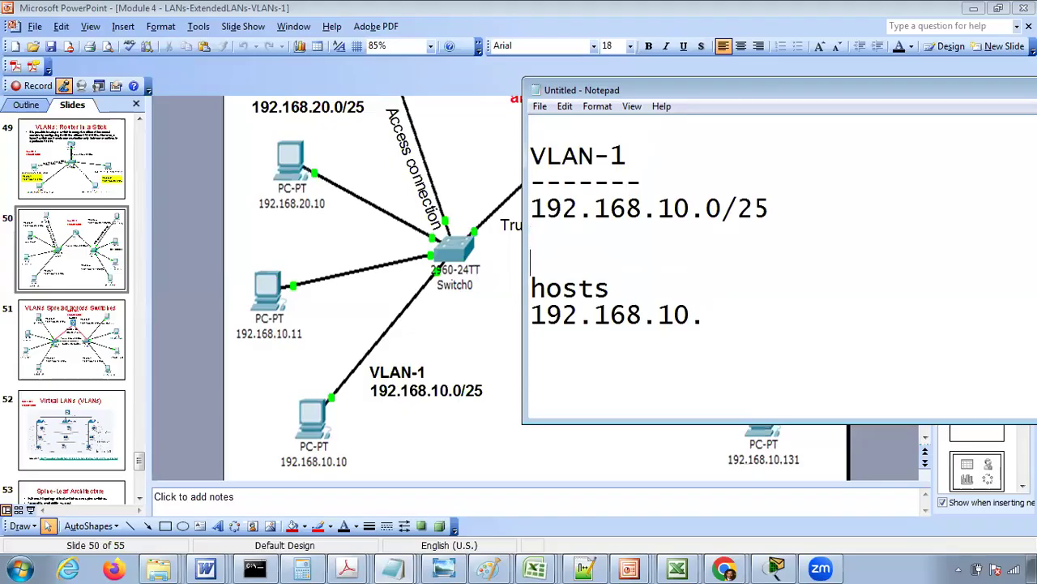
pyautogui.moveTo(743, 101); pyautogui.dragTo(531, 99)
pyautogui.write('192.1')
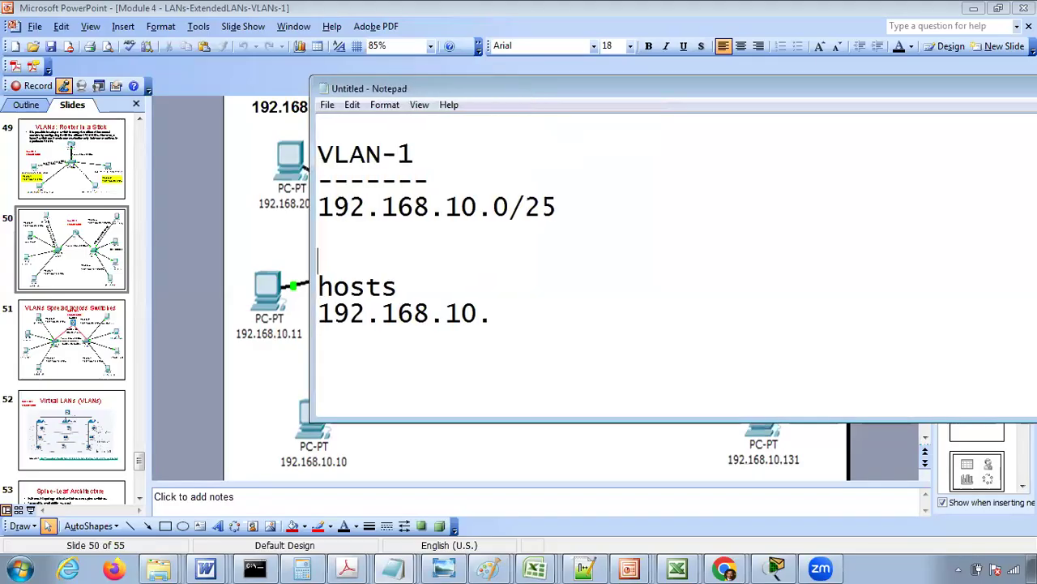
pyautogui.write('68.1')
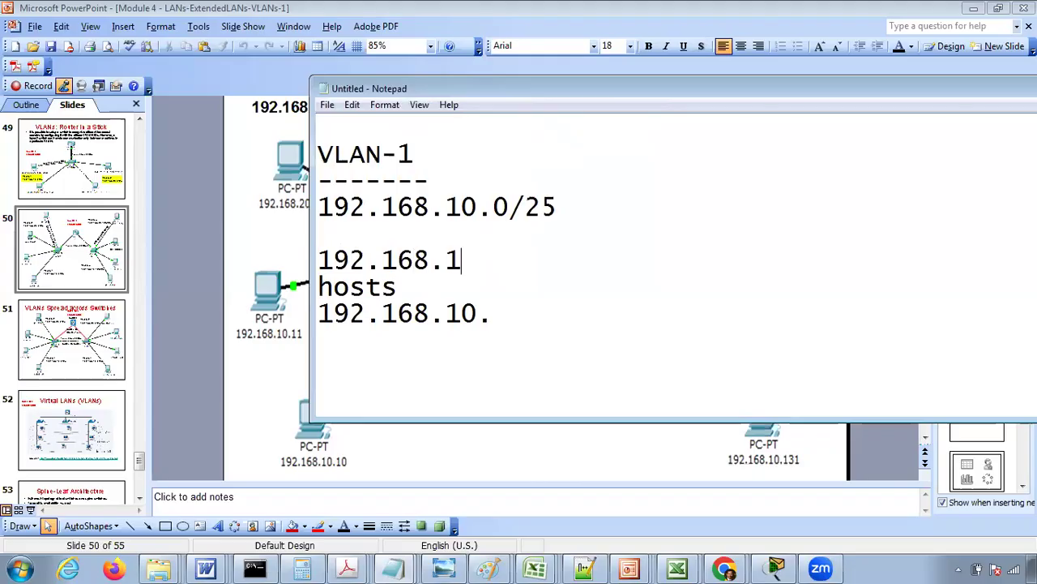
pyautogui.write('0.')
pyautogui.press('Return')
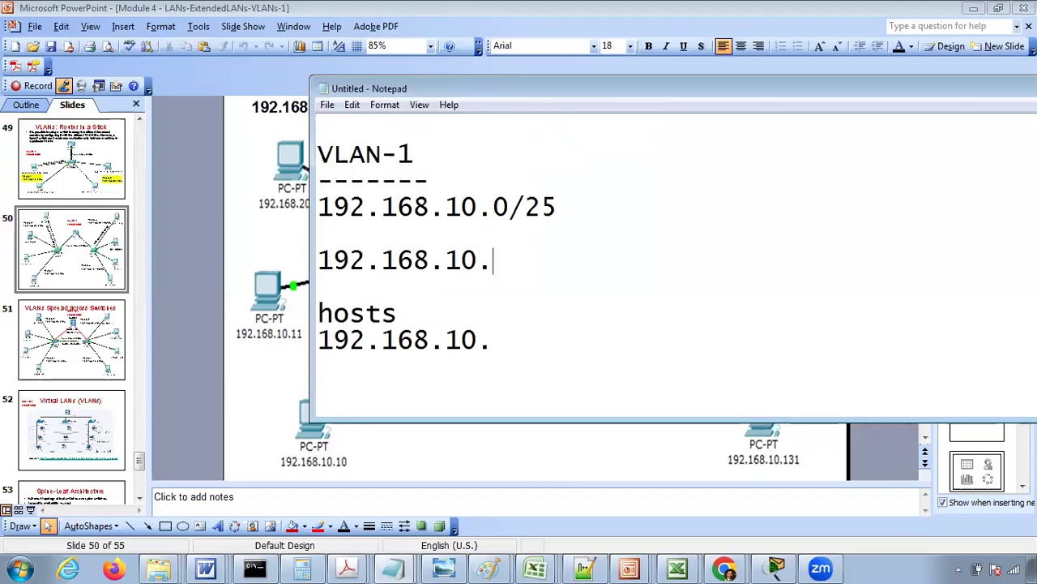
pyautogui.write('000000')
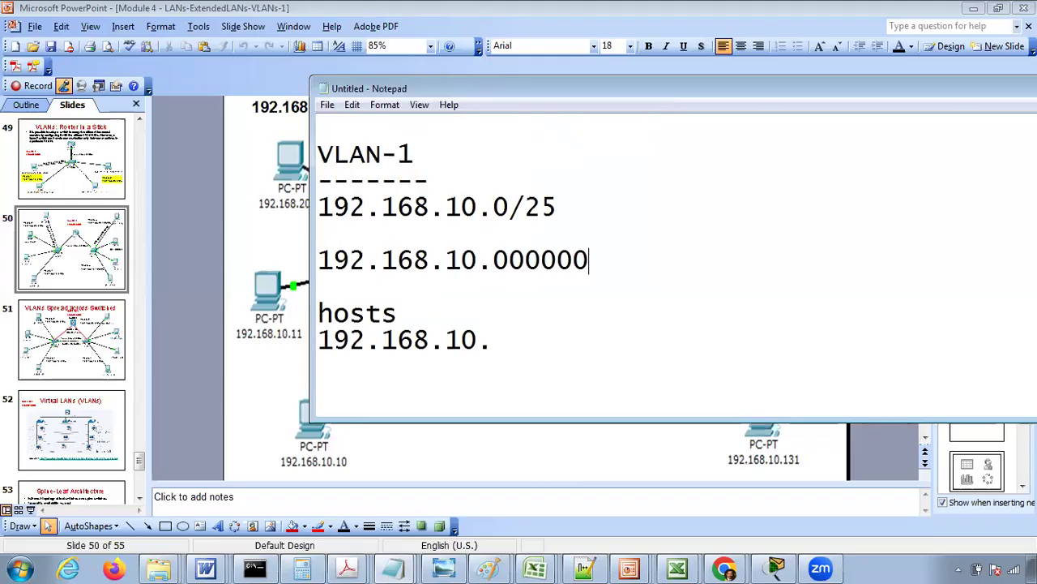
pyautogui.write('00 / 25')
pyautogui.click(508, 268)
pyautogui.moveTo(510, 261); pyautogui.dragTo(308, 257)
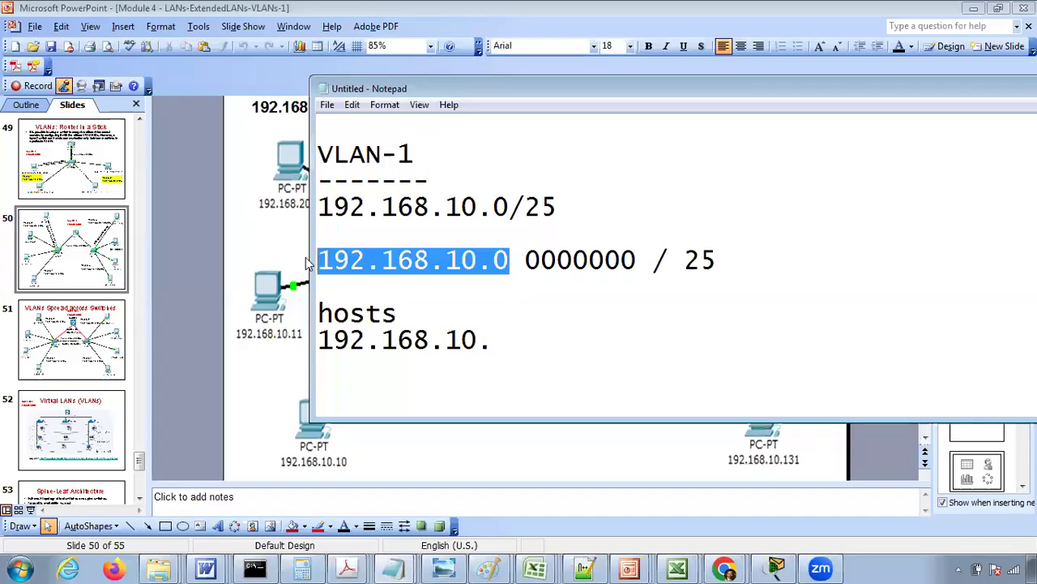
pyautogui.moveTo(526, 259); pyautogui.dragTo(638, 259)
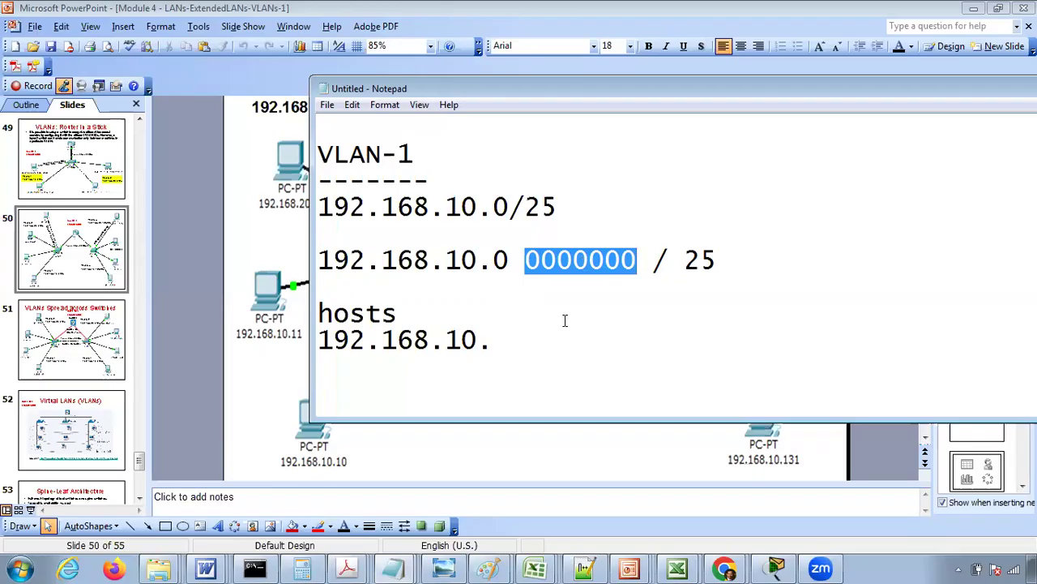
# - Complete the first VLAN-1 host address as 192.168.10.10 and copy the binary network line directly beneath the hosts heading
pyautogui.click(514, 330)
pyautogui.write('10')
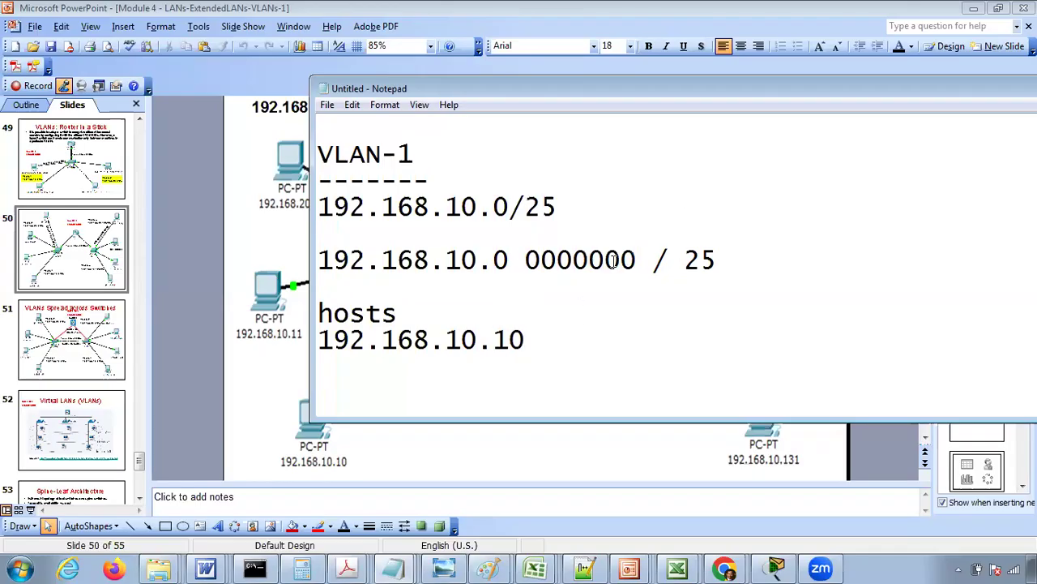
pyautogui.moveTo(718, 259); pyautogui.dragTo(324, 259)
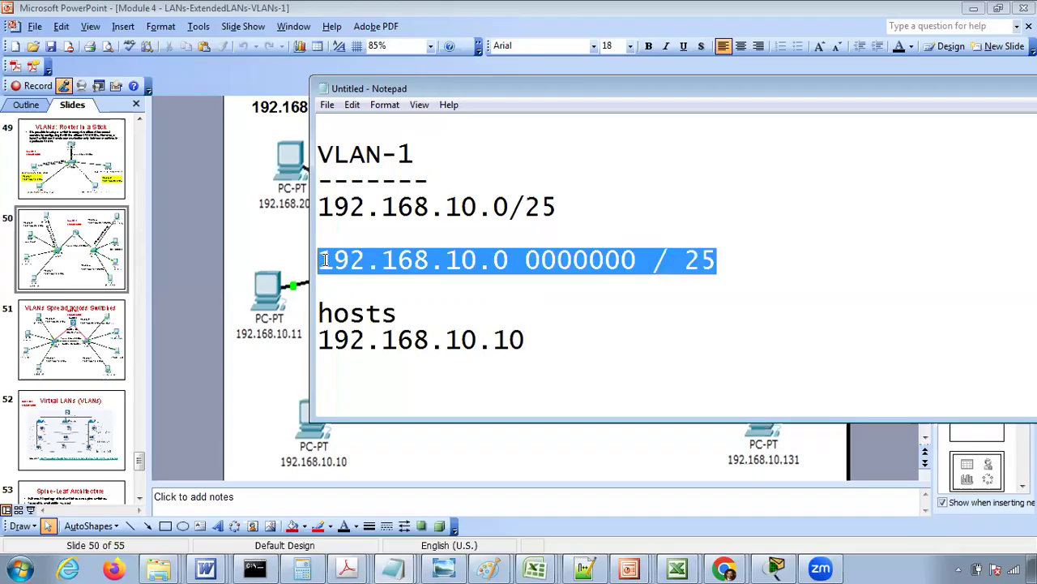
pyautogui.hotkey('ctrl', 'c')
pyautogui.click(487, 315)
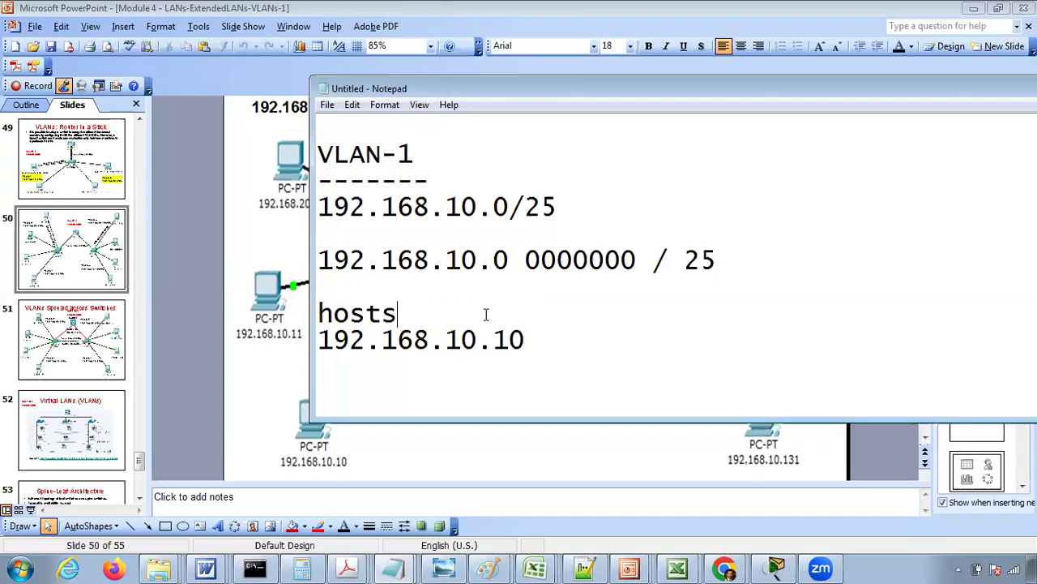
pyautogui.press('Return')
pyautogui.hotkey('ctrl', 'v')
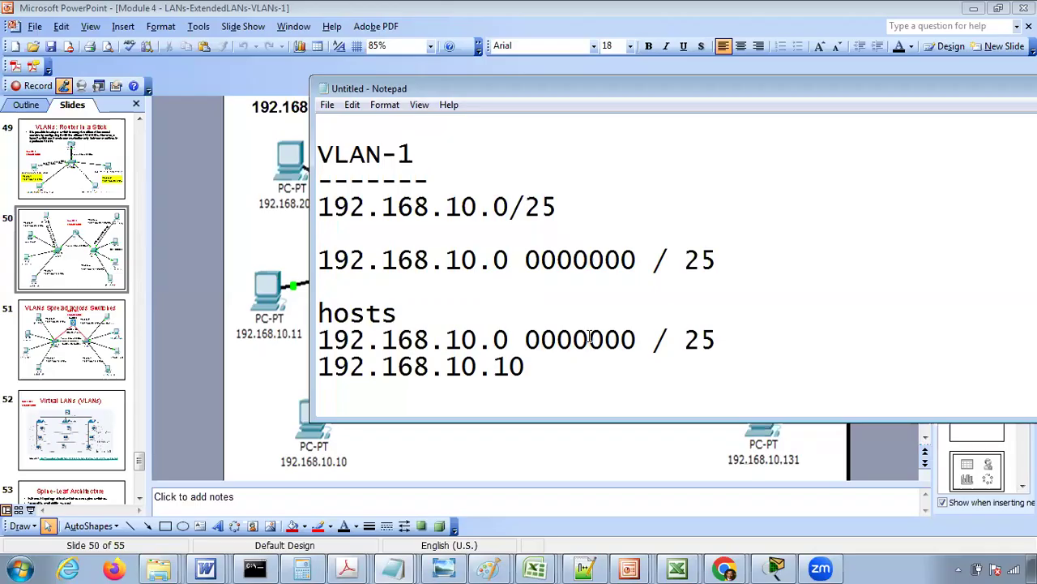
# - Set the host bits of the copied line under the hosts heading to 0001010
pyautogui.click(590, 339)
pyautogui.press('BackSpace')
pyautogui.write('1')
pyautogui.click(621, 338)
pyautogui.press('BackSpace')
pyautogui.write('101')
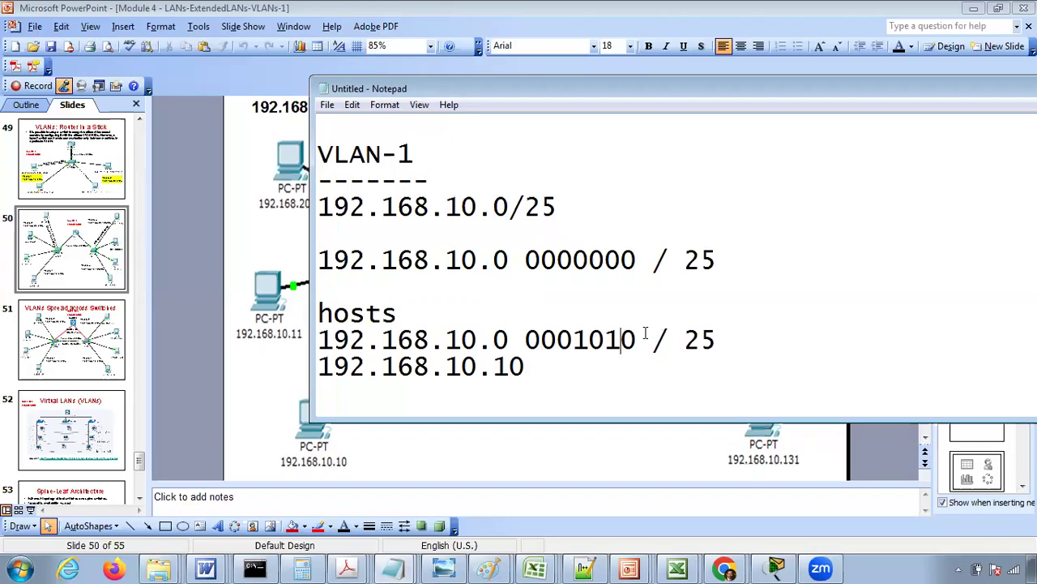
# - Append /25 to the 192.168.10.10 host and add a second VLAN-1 host, 192.168.10.11/25, on the line below
pyautogui.click(541, 366)
pyautogui.write('/25')
pyautogui.write('192.')
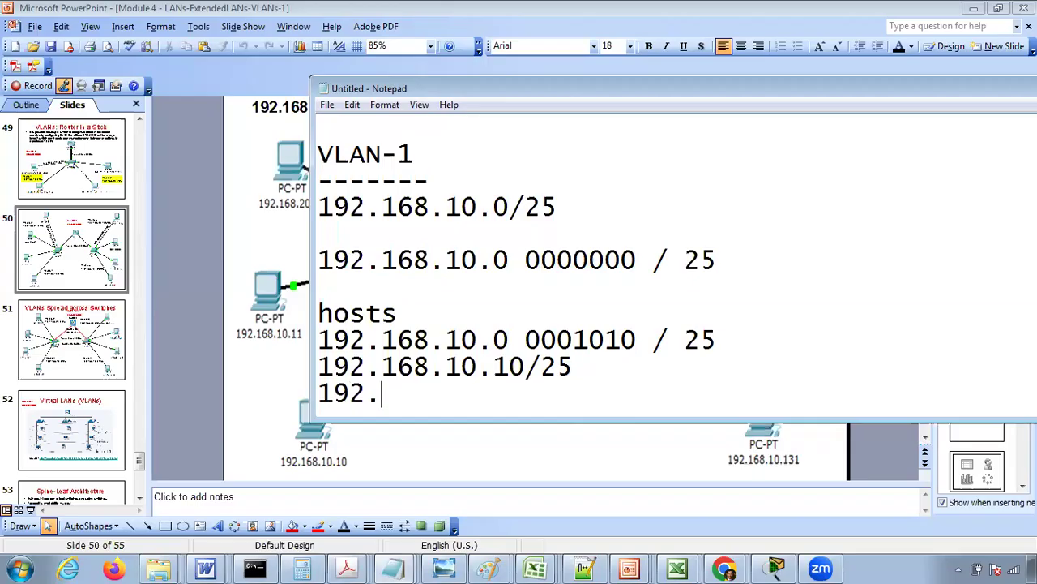
pyautogui.write('168.10.1')
pyautogui.press('BackSpace')
pyautogui.press('BackSpace')
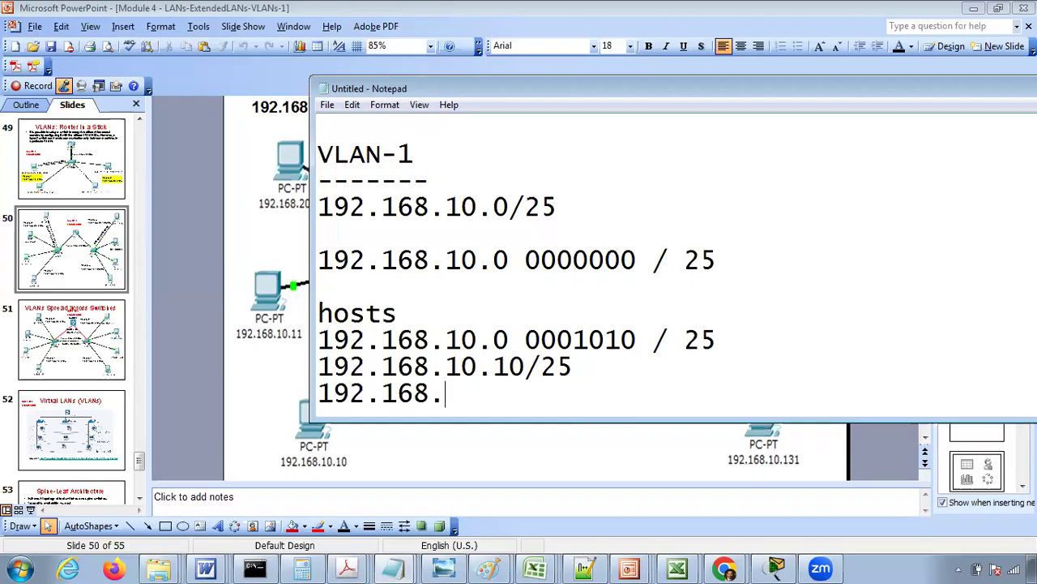
pyautogui.write('.10.11/25')
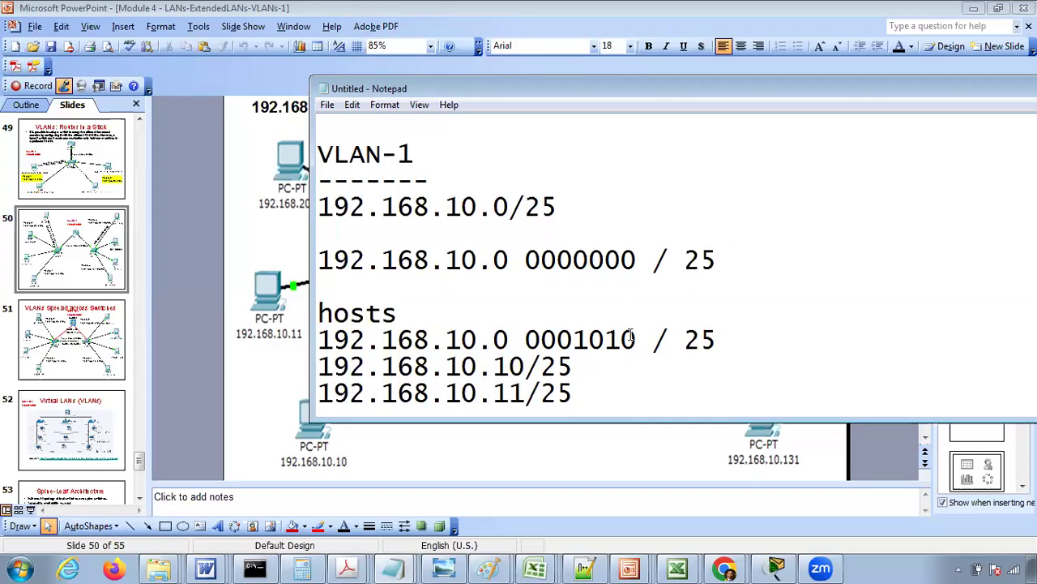
# - Change the host bits of the binary line under the hosts heading to 0000001
pyautogui.click(590, 339)
pyautogui.press('BackSpace')
pyautogui.write('0')
pyautogui.press('Right')
pyautogui.press('Right')
pyautogui.press('BackSpace')
pyautogui.write('0')
pyautogui.moveTo(526, 339); pyautogui.dragTo(630, 338)
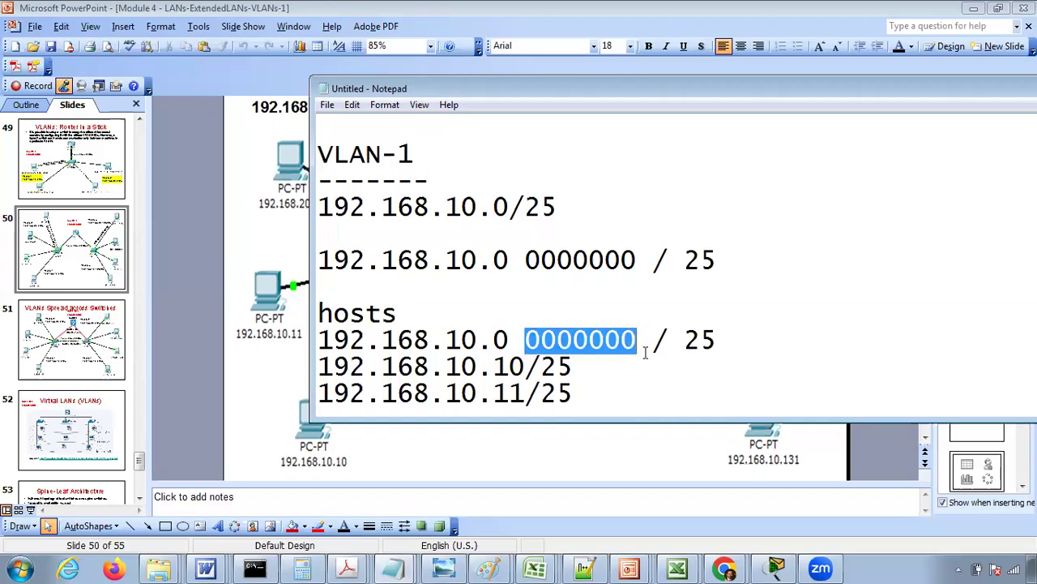
pyautogui.click(640, 346)
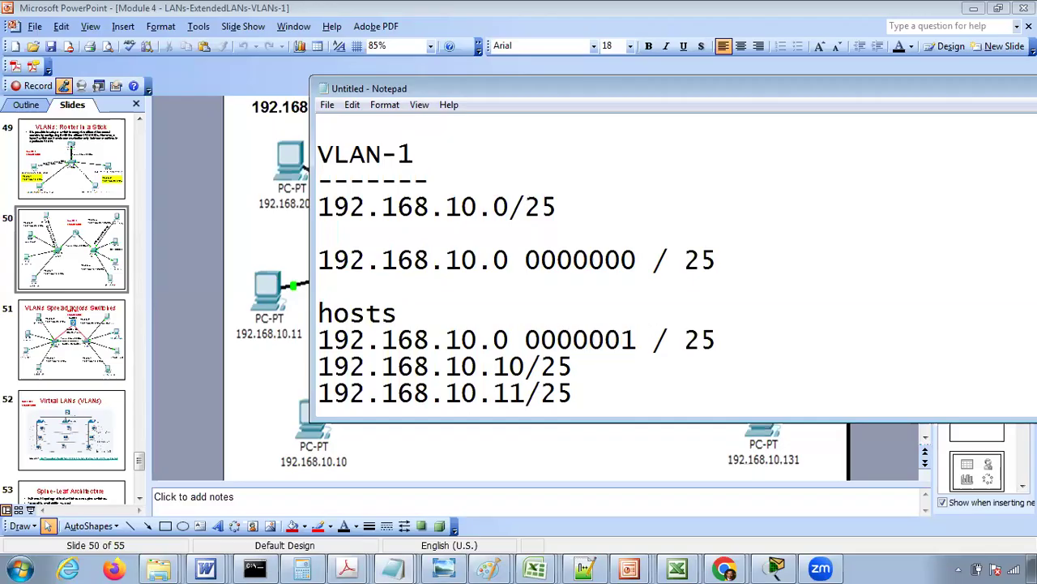
# - Add a gateway section below the VLAN-1 hosts with an address beginning 192.168.10
pyautogui.click(593, 391)
pyautogui.press('Return')
pyautogui.press('Return')
pyautogui.write('gatew')
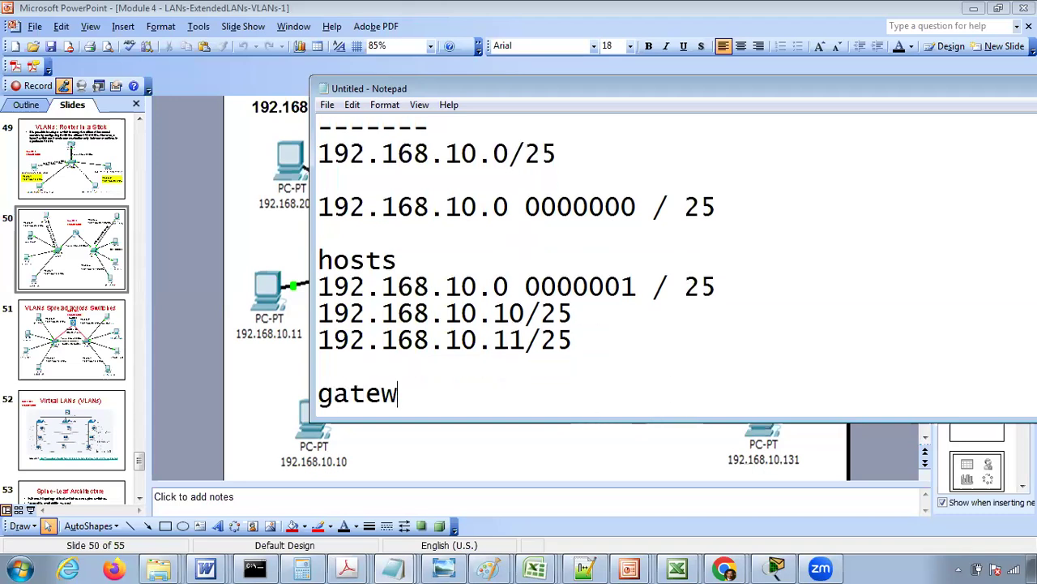
pyautogui.write('ay')
pyautogui.press('Return')
pyautogui.write('192.168.10')
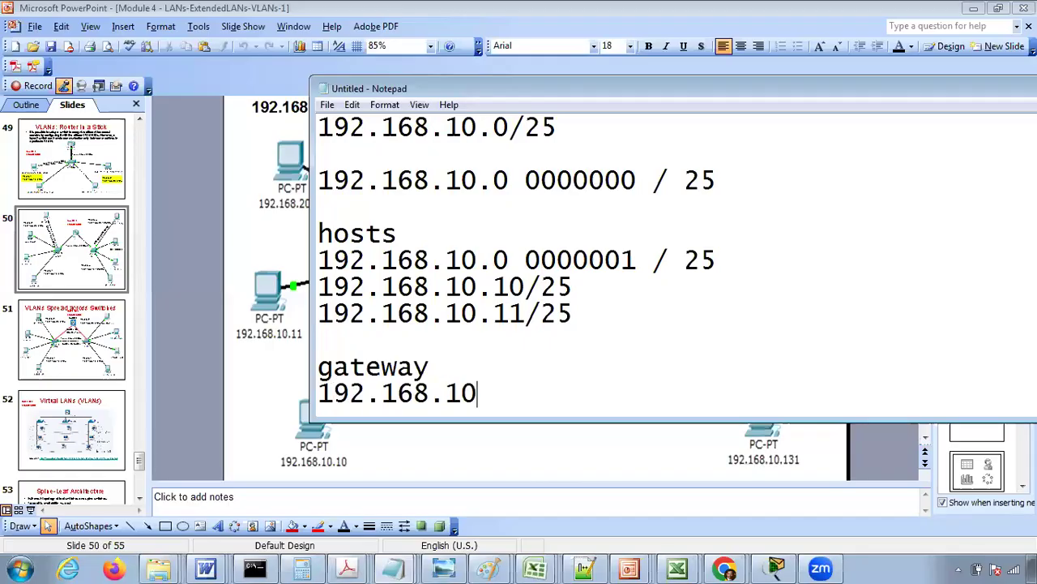
# - Move the 192.168.10.0 0000001 / 25 line from the hosts section to directly below the gateway heading
pyautogui.moveTo(727, 258); pyautogui.dragTo(310, 252)
pyautogui.hotkey('ctrl', 'x')
pyautogui.click(442, 372)
pyautogui.press('Return')
pyautogui.hotkey('ctrl', 'v')
# - Complete the VLAN-1 gateway address as 192.168.10.1/25
pyautogui.press('Down')
pyautogui.press('Home')
pyautogui.press('Right')
pyautogui.press('Right')
pyautogui.press('Right')
pyautogui.press('Right')
pyautogui.press('Right')
pyautogui.press('Right')
pyautogui.press('Right')
pyautogui.press('Right')
pyautogui.press('Right')
pyautogui.press('Right')
pyautogui.press('Right')
pyautogui.write('1/5')
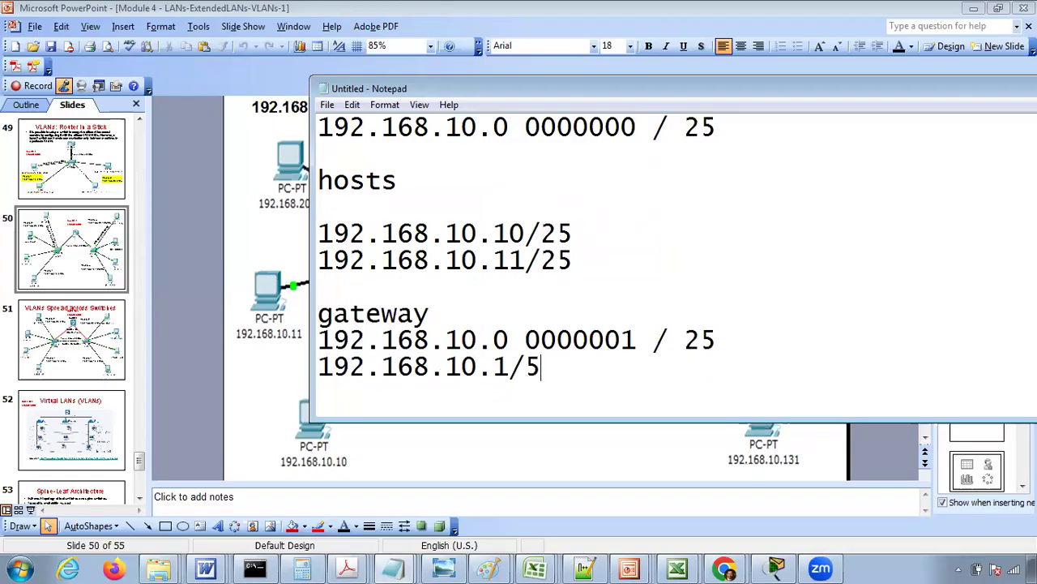
pyautogui.press('BackSpace')
pyautogui.press('BackSpace')
pyautogui.press('BackSpace')
pyautogui.write('.1/25')
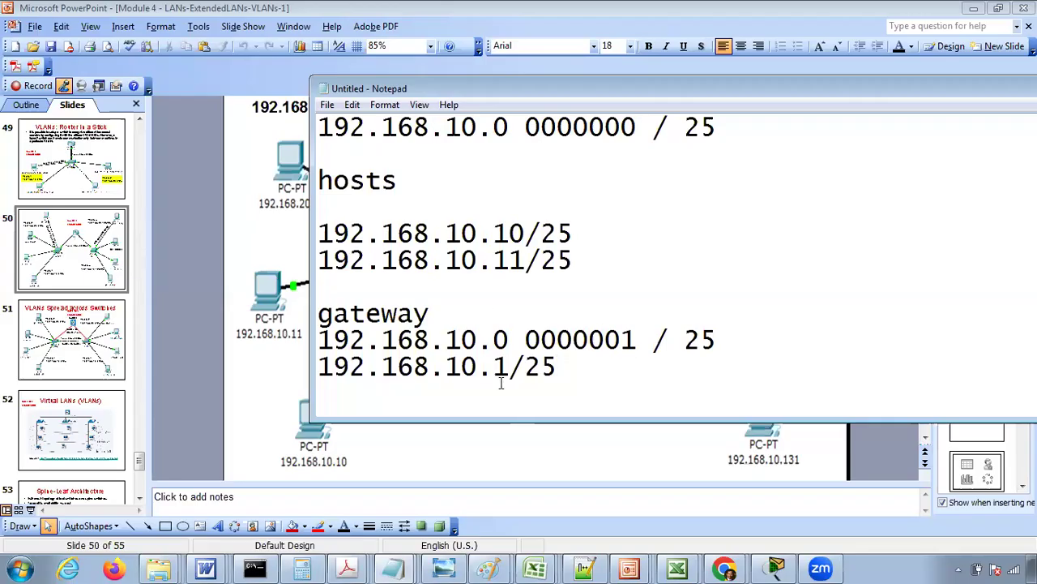
# - Add a VLAN-2 heading with the network 192.168.20.0/25 below the VLAN-1 notes, moving the note window to reveal the slide's addresses
pyautogui.press('Return')
pyautogui.press('Return')
pyautogui.press('Return')
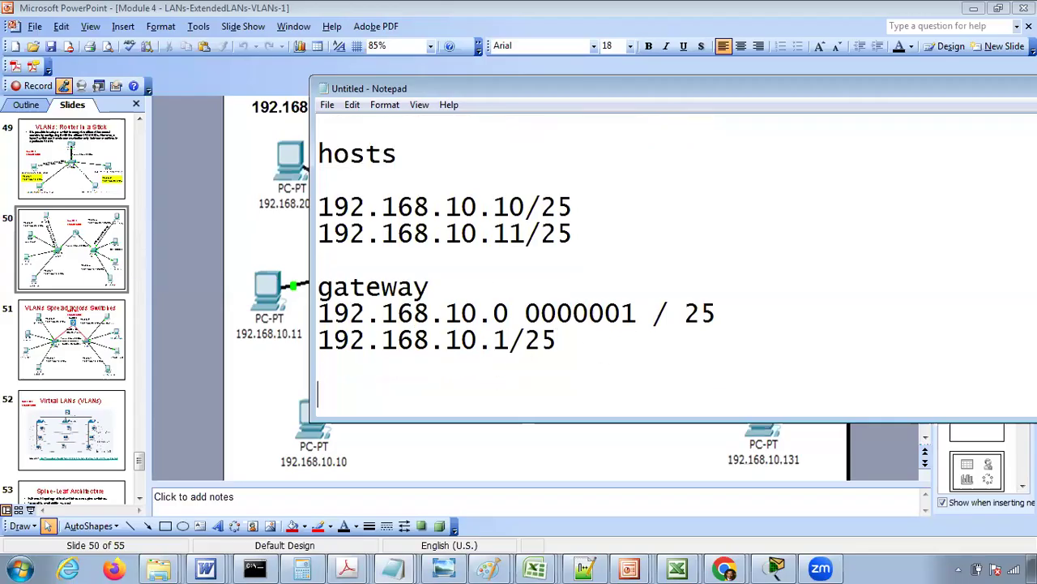
pyautogui.write('VLAN-2')
pyautogui.press('Return')
pyautogui.press('Return')
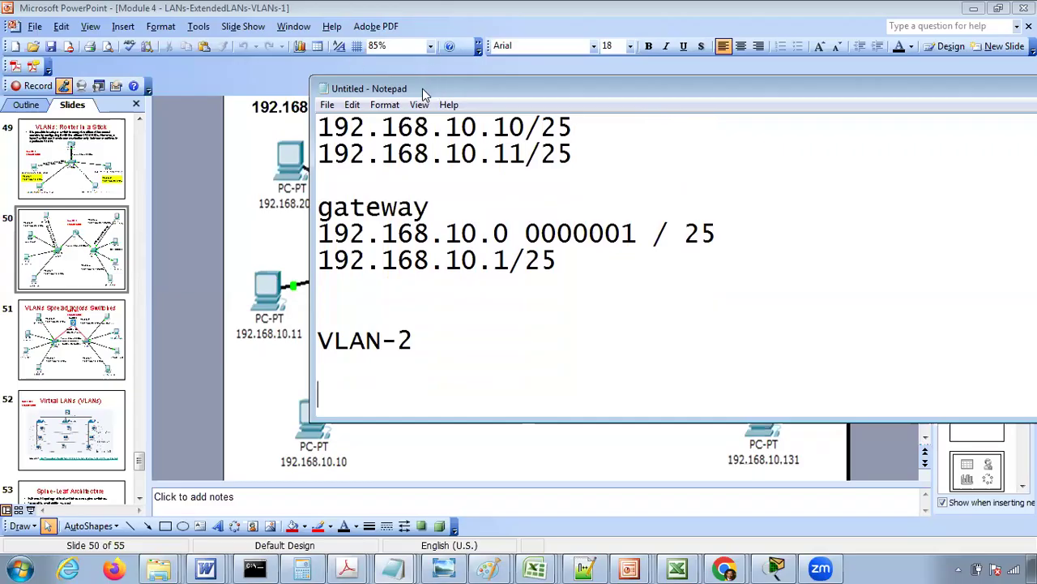
pyautogui.moveTo(425, 92); pyautogui.dragTo(522, 177)
pyautogui.press('BackSpace')
pyautogui.write('192.168.20.0/25')
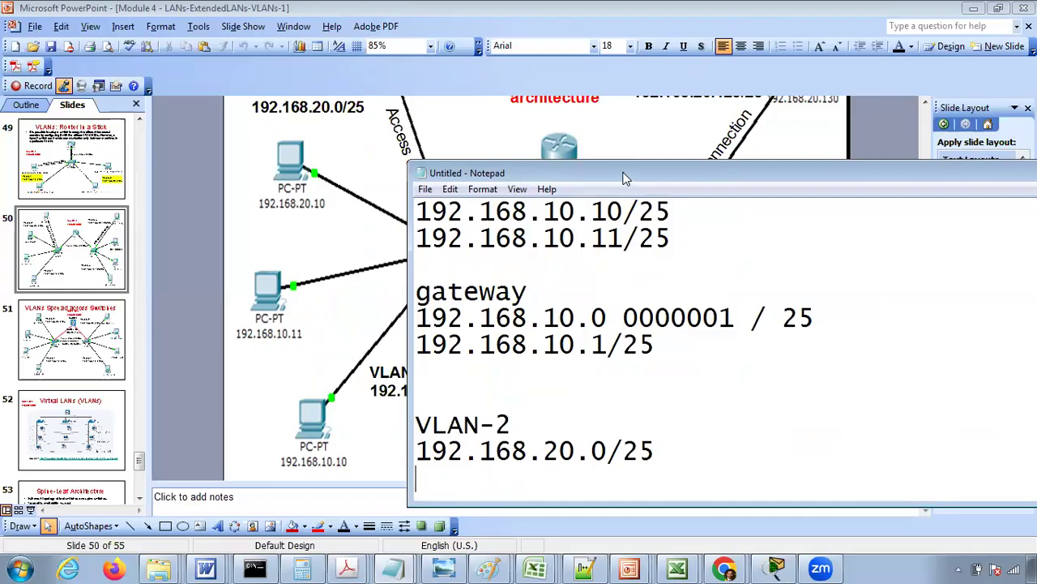
# - Write the VLAN-2 network with binary host bits as 192.168.20.0 0000000/25 and leave blank space below it
pyautogui.moveTo(621, 175); pyautogui.dragTo(377, 110)
pyautogui.write('1')
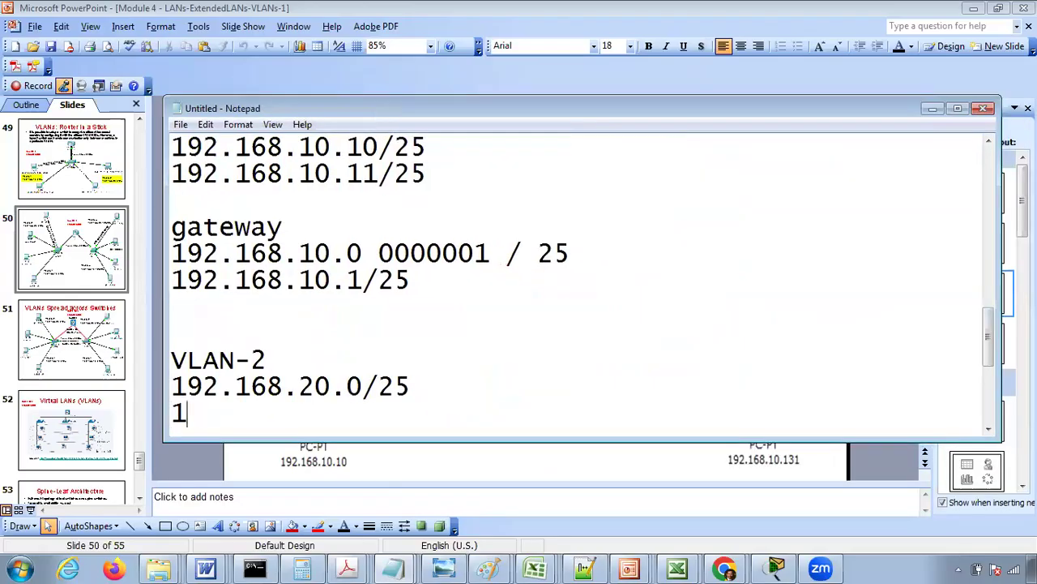
pyautogui.write('92.168.20.0')
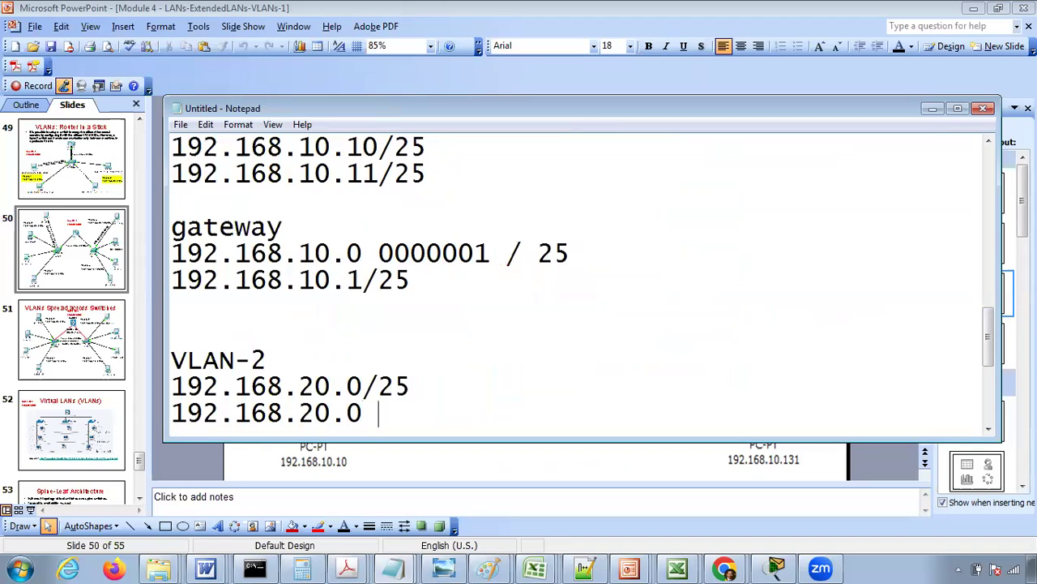
pyautogui.write(' 000000')
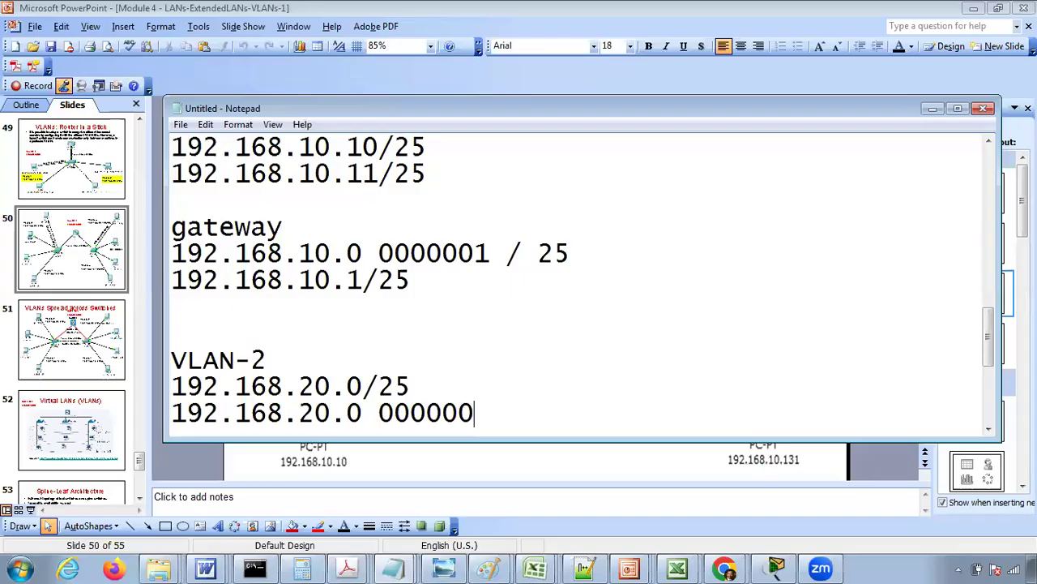
pyautogui.write('0')
pyautogui.press('Return')
pyautogui.press('Return')
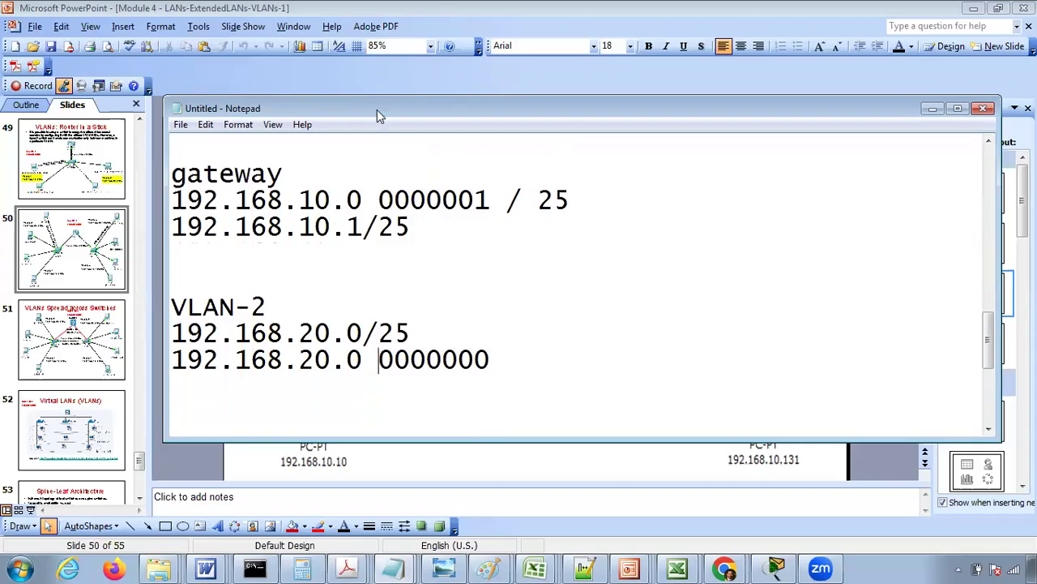
pyautogui.write('/25')
pyautogui.press('Return')
pyautogui.press('Return')
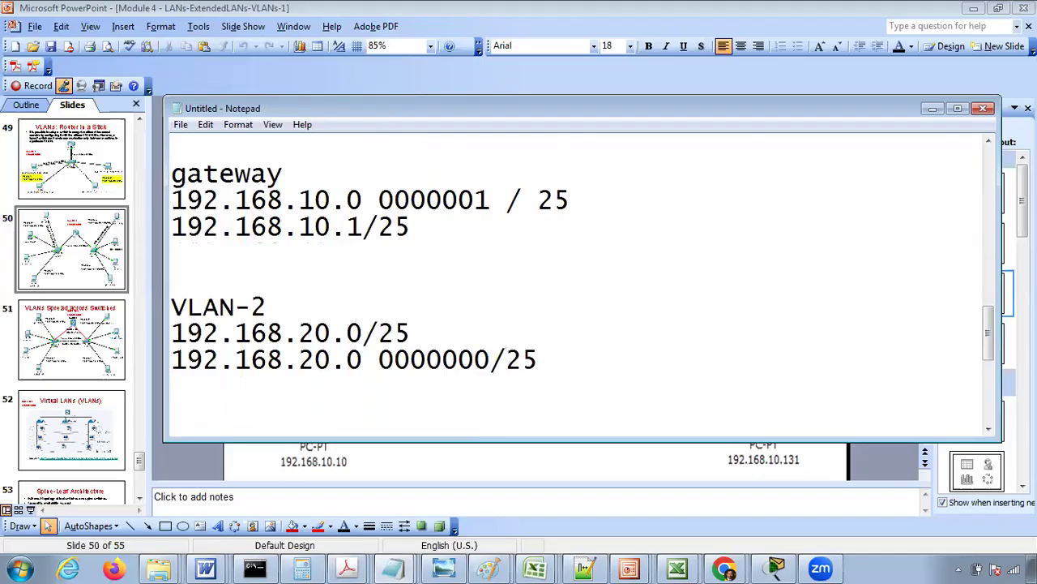
# - Add a gateway section for VLAN-2 with the address 192.168.20.1/25
pyautogui.write('gateway')
pyautogui.press('Return')
pyautogui.write('192.1678')
pyautogui.press('BackSpace')
pyautogui.press('BackSpace')
pyautogui.press('BackSpace')
pyautogui.press('BackSpace')
pyautogui.write('168.20.1/2')
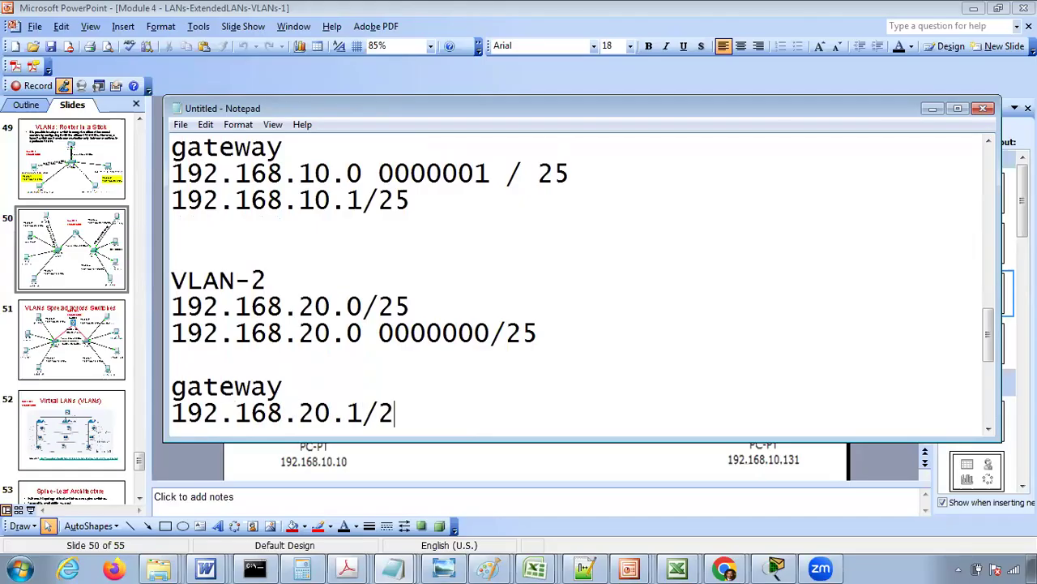
pyautogui.write('5')
# - Add a hosts section for VLAN-2 listing 192.168.20.10/25 and 192.168.20.11/25
pyautogui.press('Return')
pyautogui.press('Return')
pyautogui.write('hosts')
pyautogui.press('Return')
pyautogui.write('192.168.20.10/2')
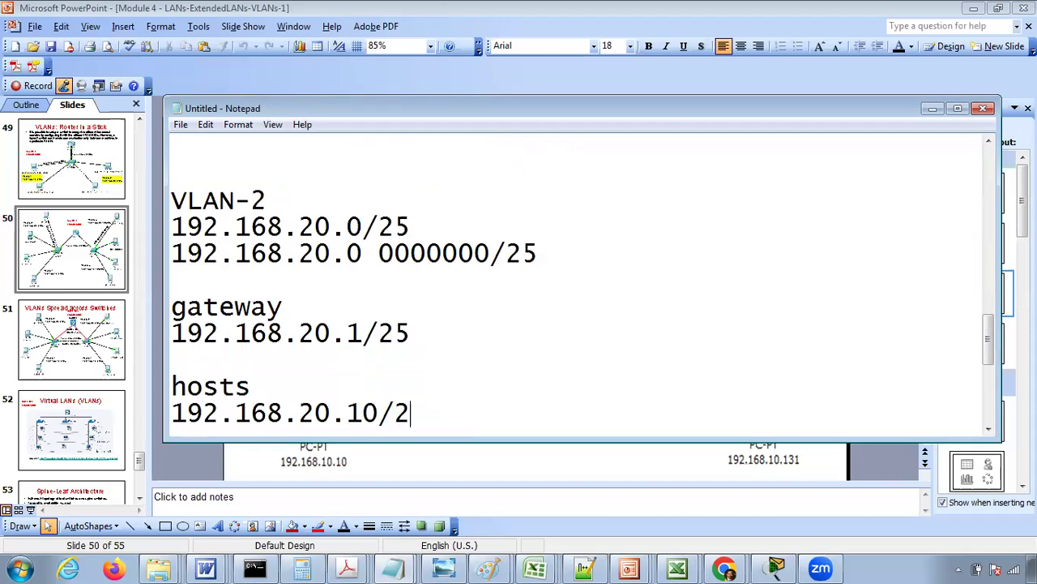
pyautogui.write('5')
pyautogui.press('Return')
pyautogui.write('192.168.20.11/25')
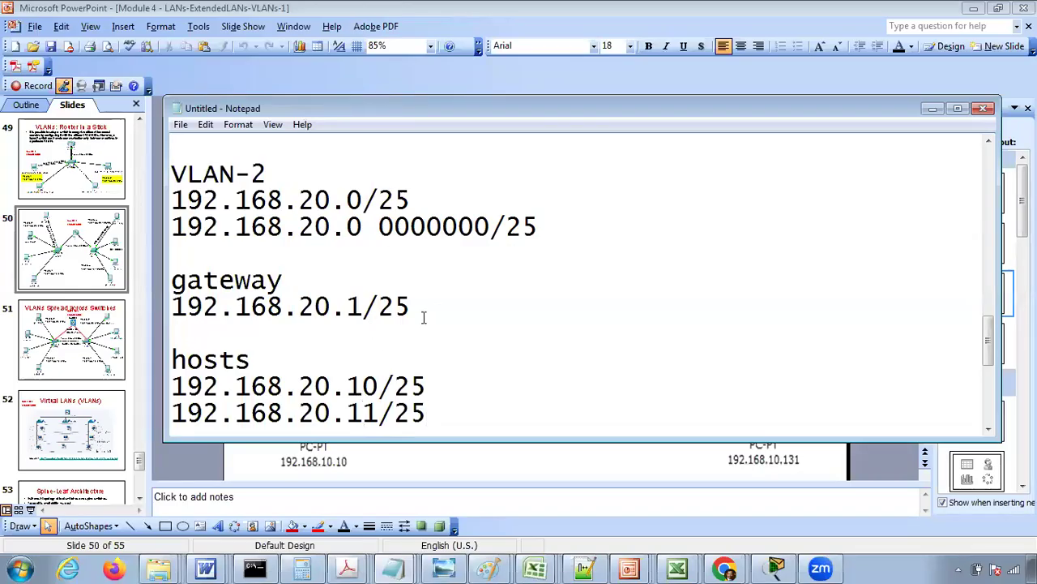
# - Highlight the seven host bits in the VLAN-2 binary network line
pyautogui.click(377, 387)
pyautogui.press('Down')
pyautogui.moveTo(378, 227); pyautogui.dragTo(488, 229)
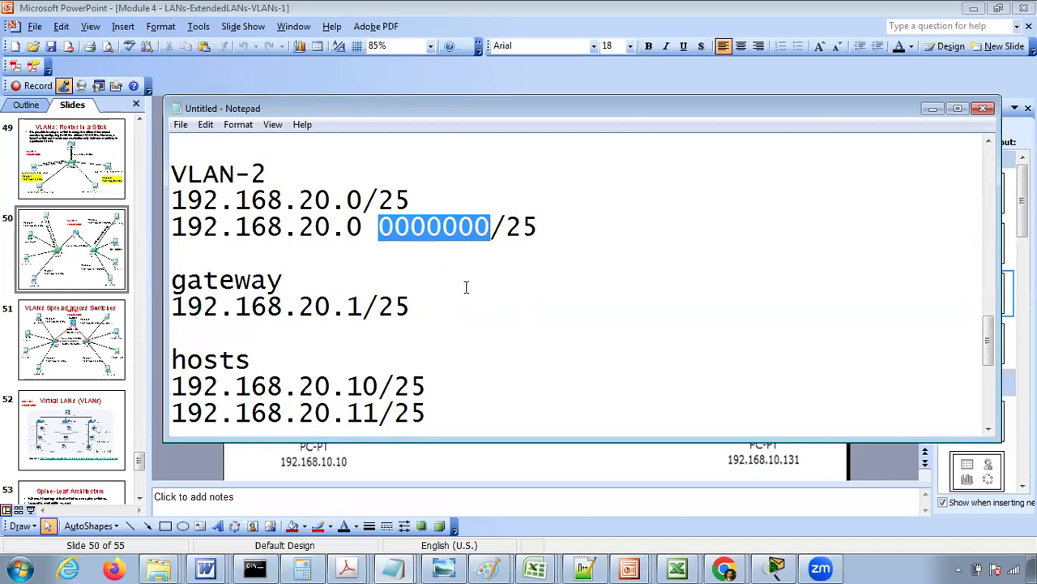
# - Add a dashed separator line below the VLAN-2 hosts and a VLAN-3 heading beneath it
pyautogui.click(459, 415)
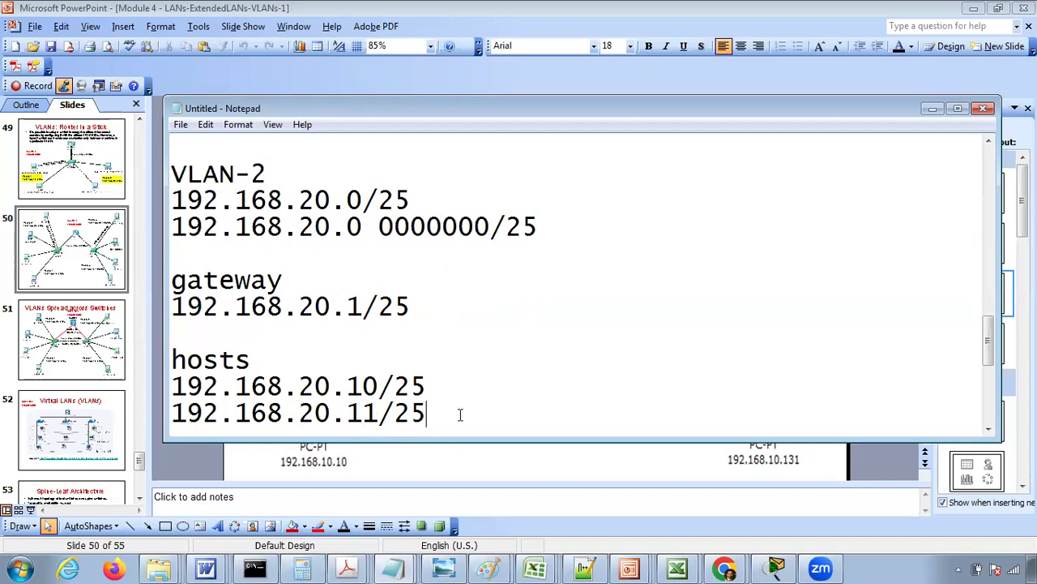
pyautogui.press('Return')
pyautogui.press('Return')
pyautogui.write('----------------')
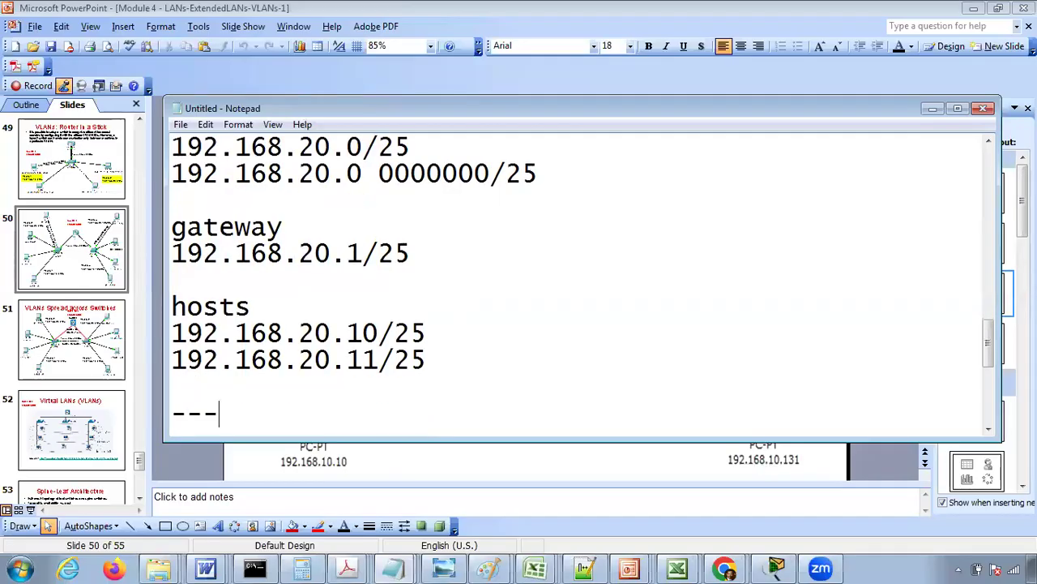
pyautogui.press('Return')
pyautogui.press('Return')
pyautogui.write('VLAN-3')
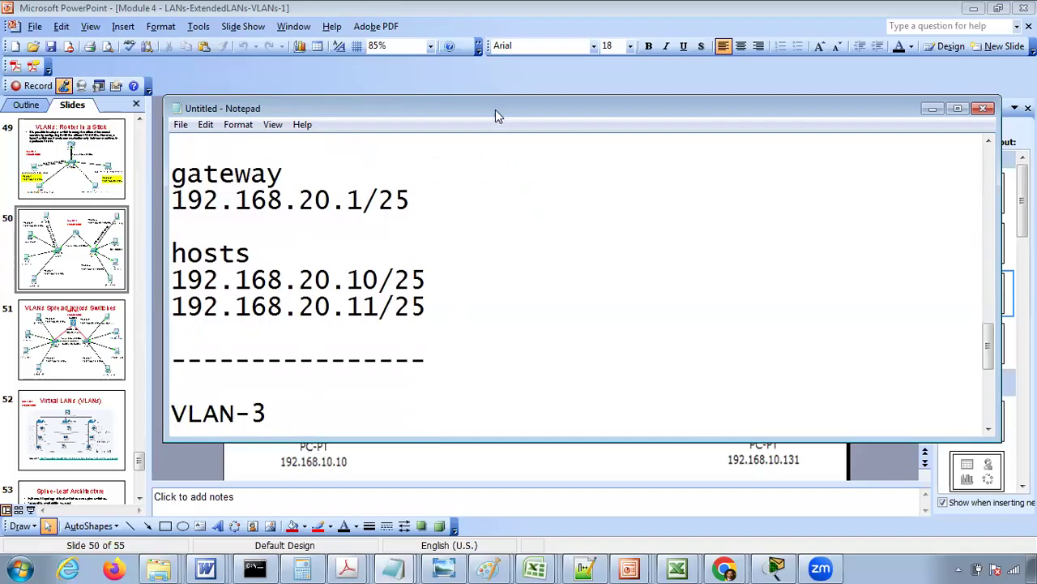
# - Look up VLAN-3's network on the slide and write 192.168.20.128/25 under the VLAN-3 heading in Notepad
pyautogui.moveTo(496, 109); pyautogui.dragTo(395, 219)
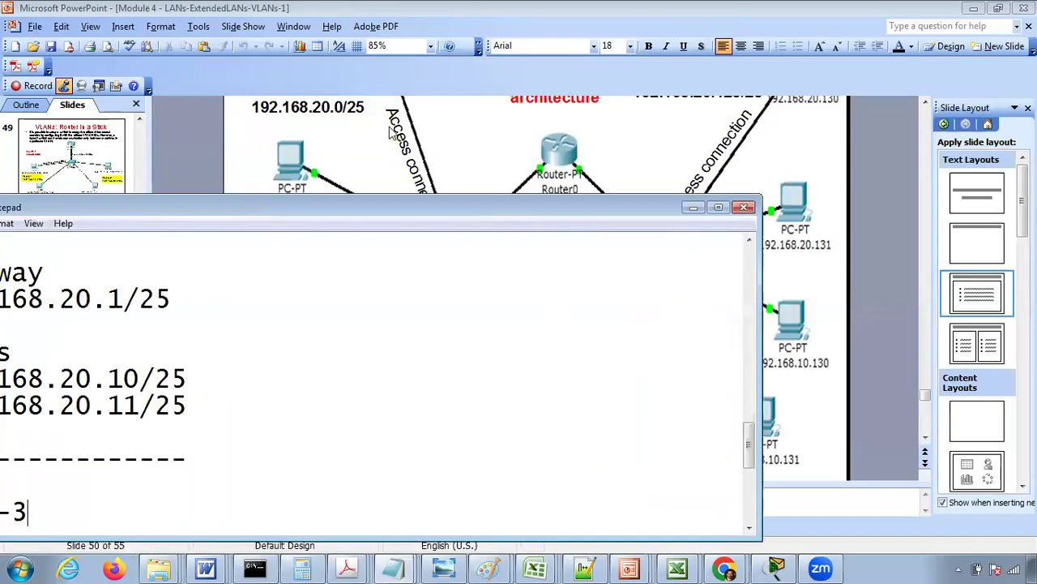
pyautogui.click(927, 103)
pyautogui.click(927, 103)
pyautogui.click(927, 103)
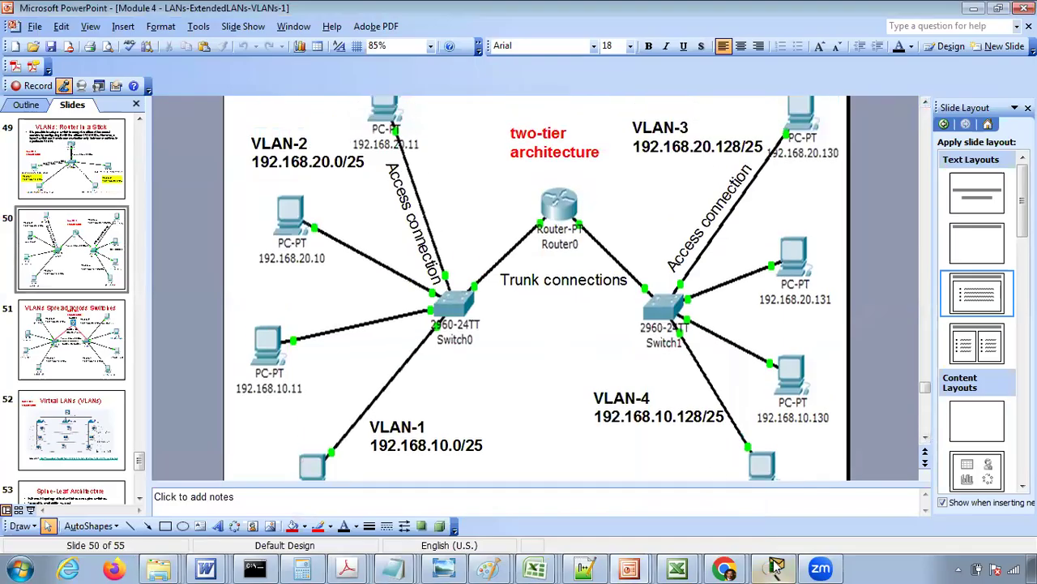
pyautogui.click(393, 568)
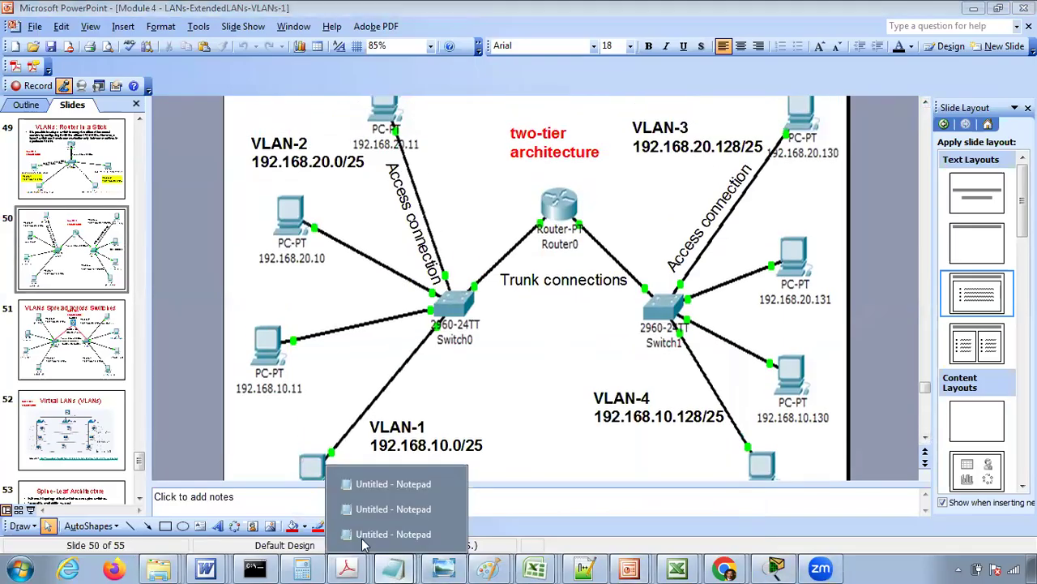
pyautogui.click(365, 535)
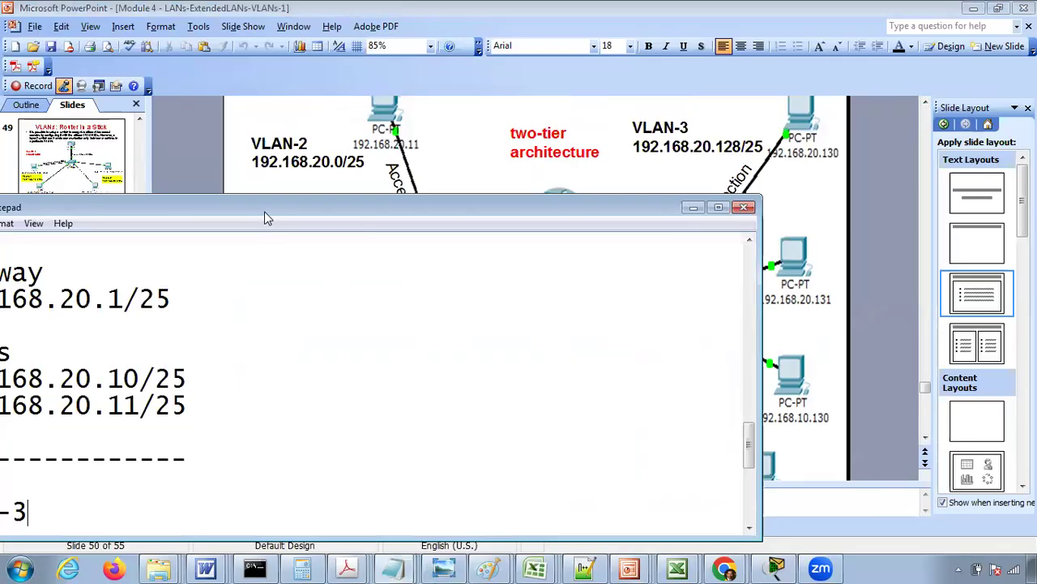
pyautogui.moveTo(264, 213); pyautogui.dragTo(643, 193)
pyautogui.press('Return')
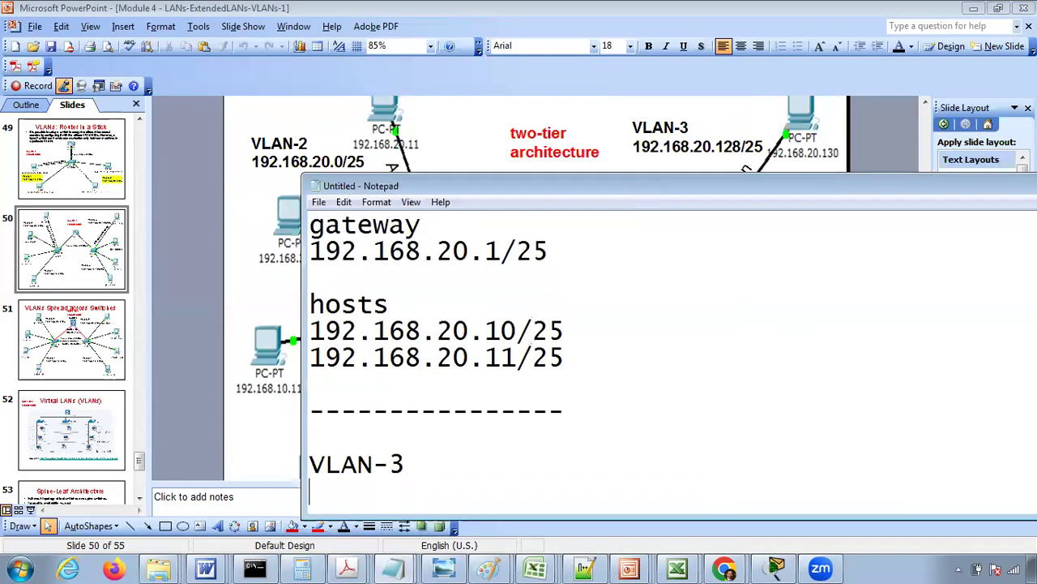
pyautogui.write('192.168.20.128/25')
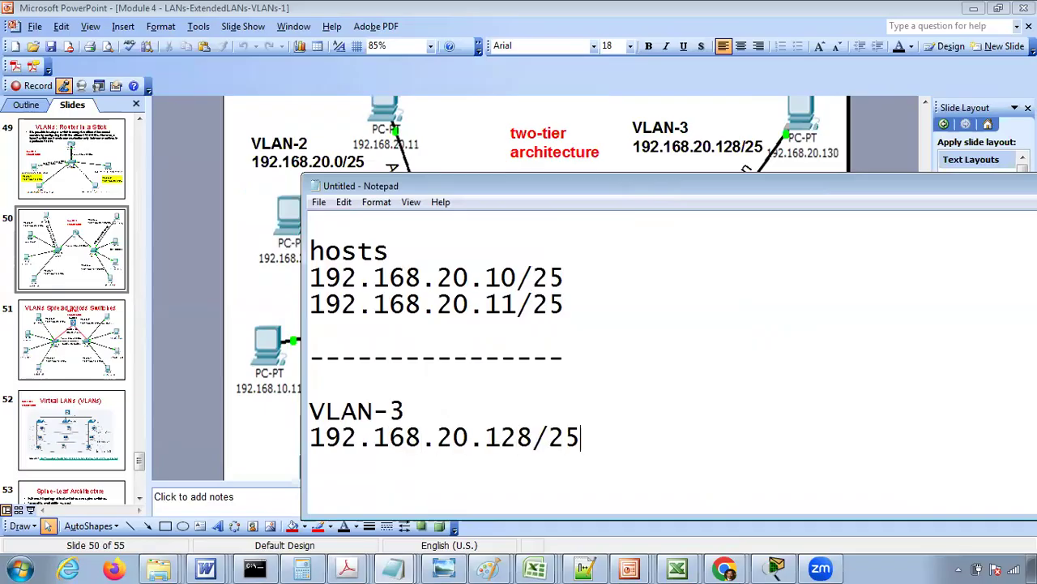
# - Write the VLAN-3 network with its host bits in binary as 192.168.20.1 0000000/25, separating the seven host bits with a space
pyautogui.press('Return')
pyautogui.write('192.168.20.1')
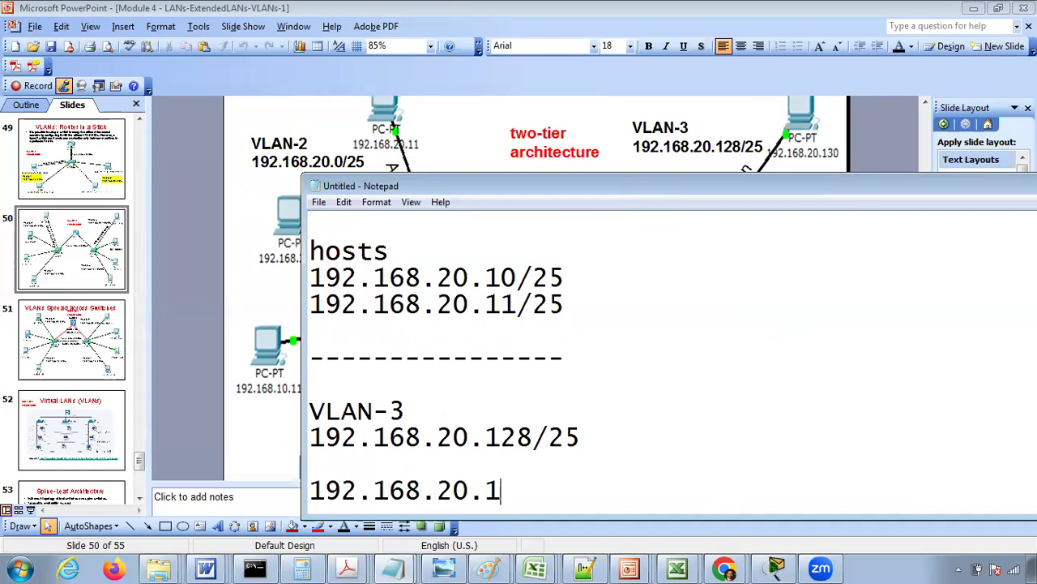
pyautogui.write('0000000/25')
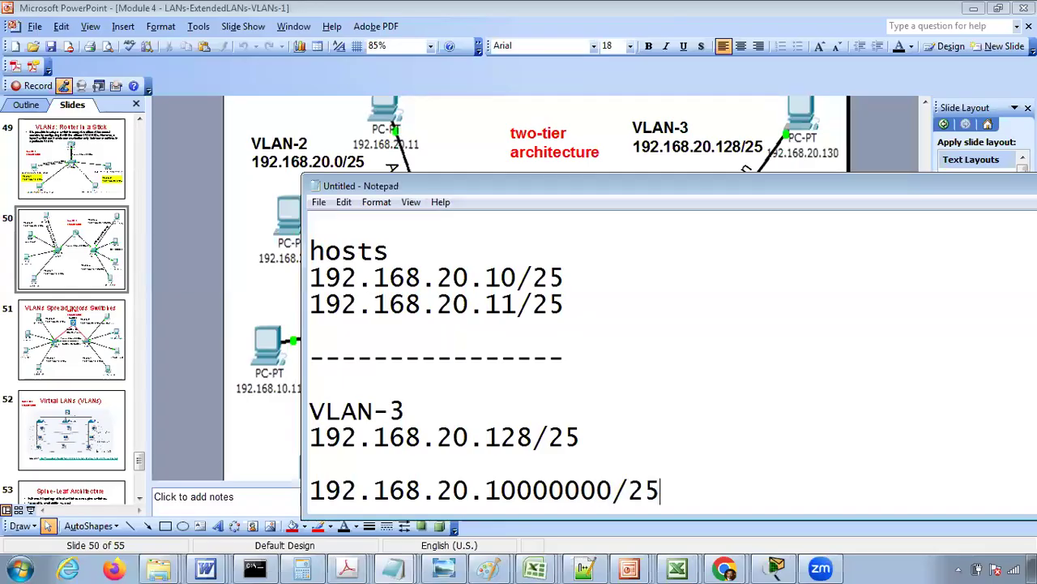
pyautogui.press('Return')
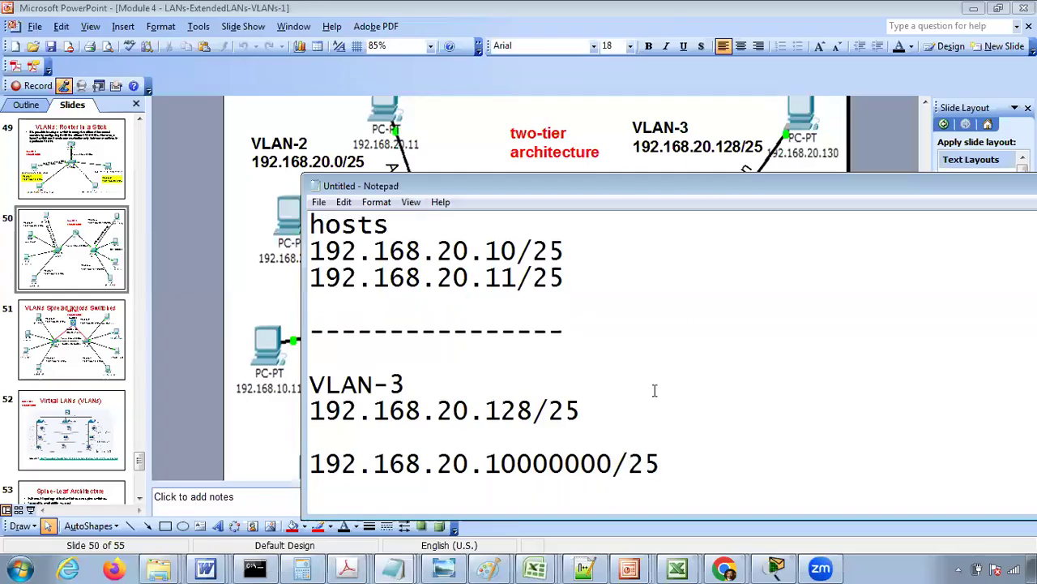
pyautogui.click(549, 462)
pyautogui.press('Left')
pyautogui.press('Left')
pyautogui.press('Left')
pyautogui.press('Right')
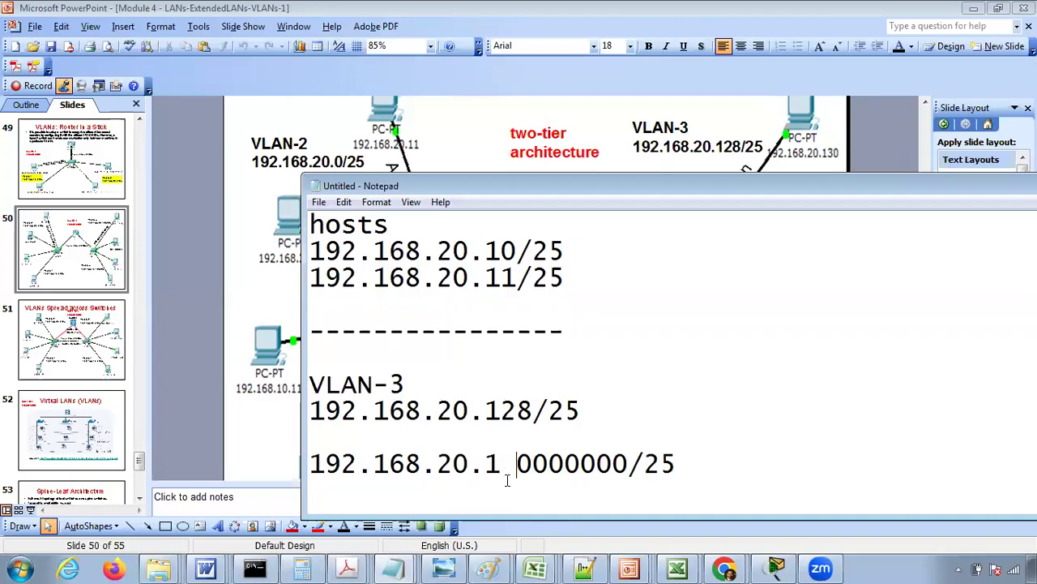
# - Highlight the network part and the seven host bits of the VLAN-3 binary line, and leave blank space below it
pyautogui.moveTo(501, 465); pyautogui.dragTo(307, 466)
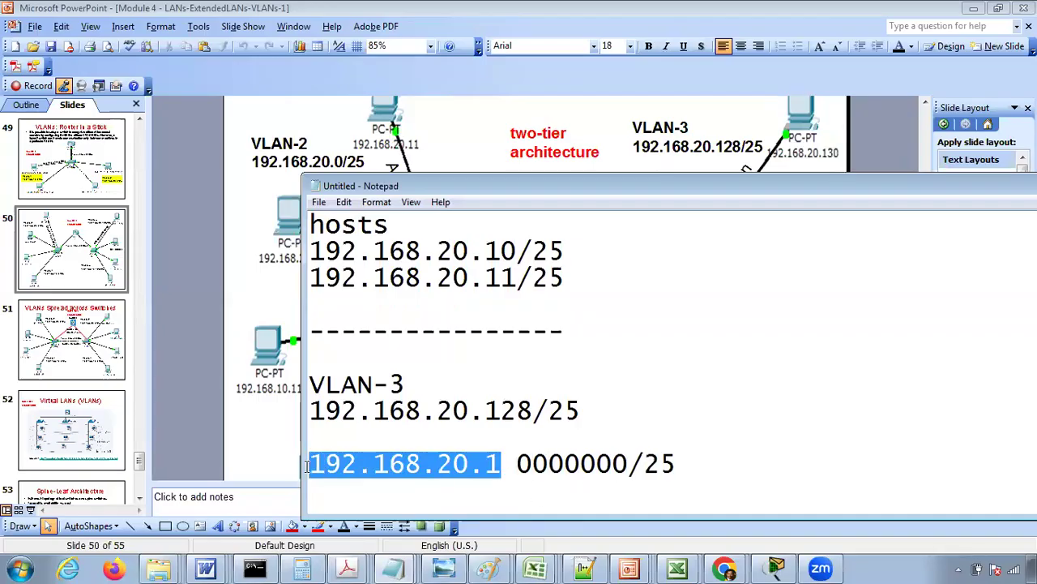
pyautogui.moveTo(517, 465); pyautogui.dragTo(632, 462)
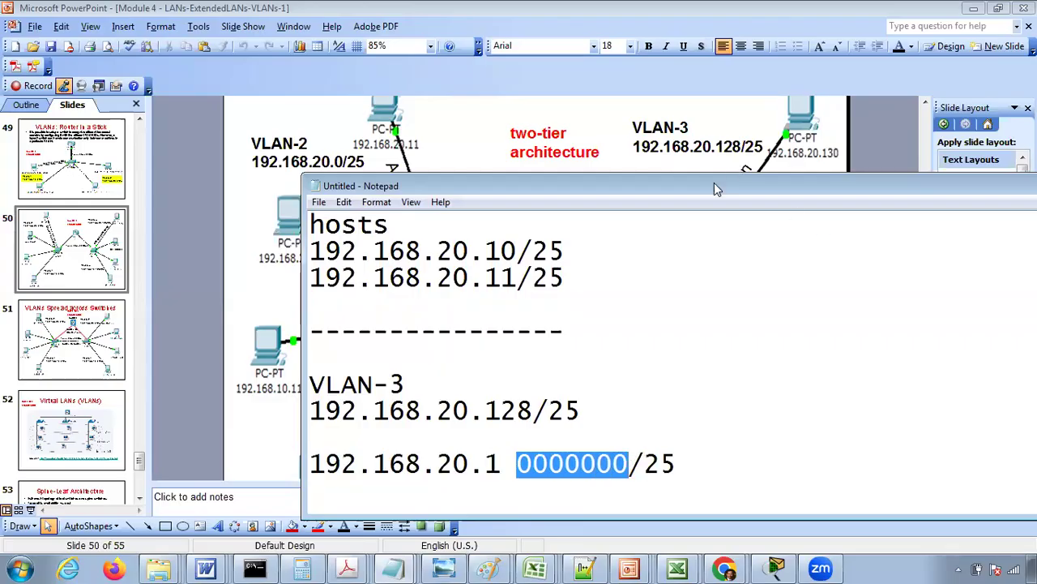
pyautogui.moveTo(703, 186); pyautogui.dragTo(624, 106)
pyautogui.click(605, 375)
pyautogui.press('Return')
pyautogui.press('Return')
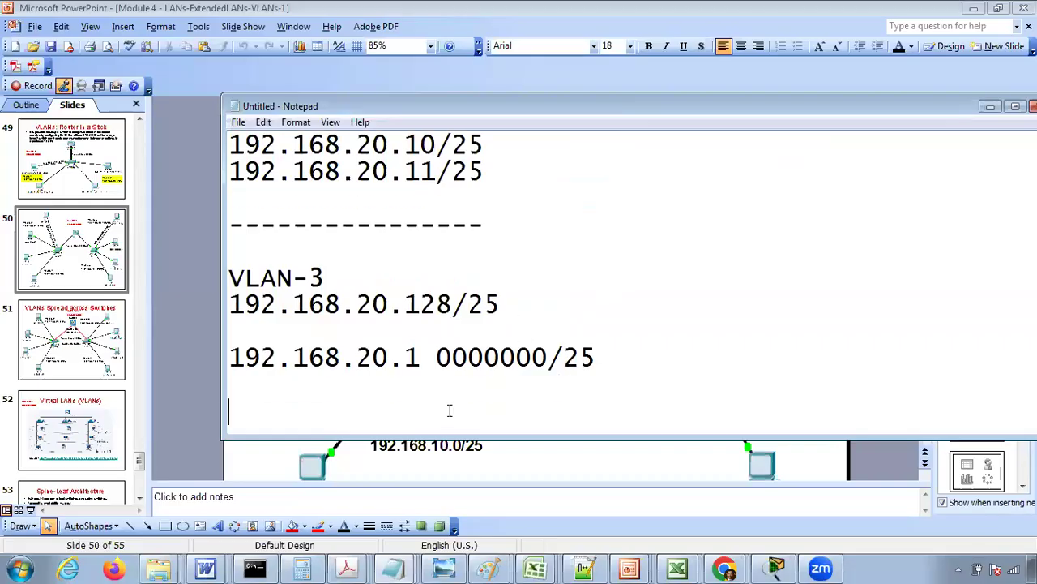
pyautogui.moveTo(436, 357); pyautogui.dragTo(545, 359)
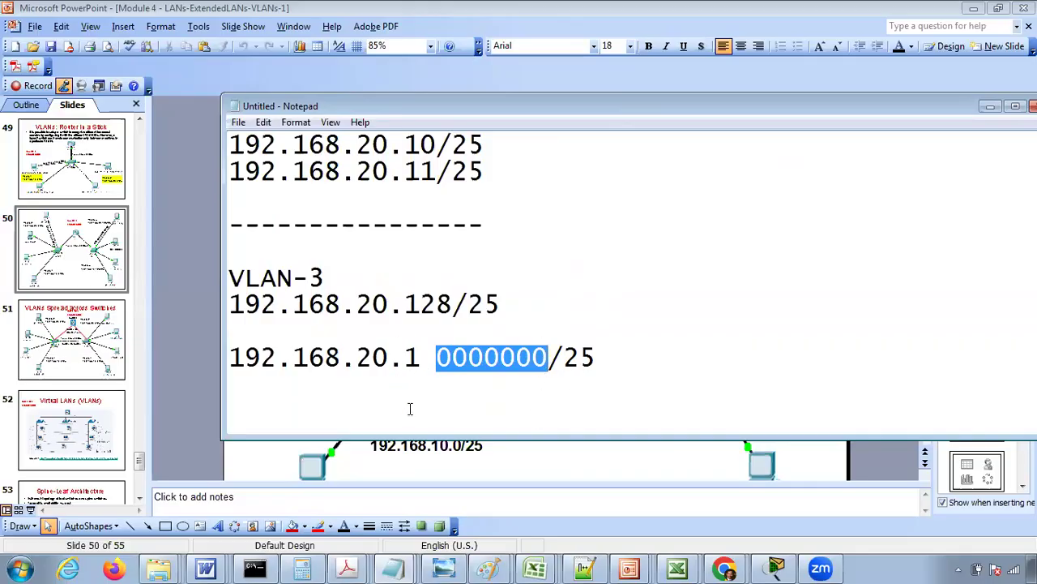
# - Add a gateway section for VLAN-3 with the address 192.168.20.129/25
pyautogui.click(522, 398)
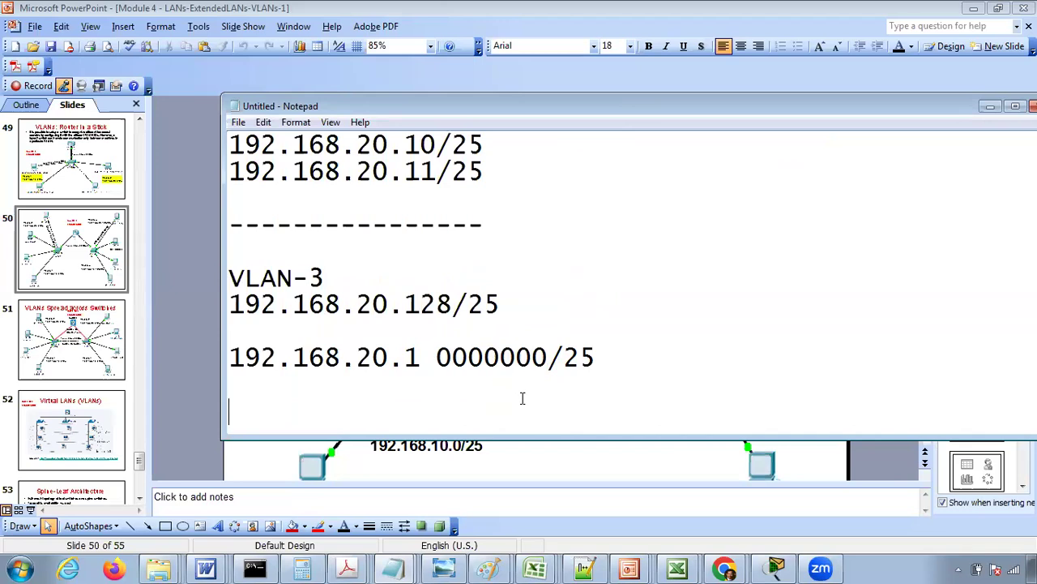
pyautogui.write('gatw')
pyautogui.press('BackSpace')
pyautogui.press('BackSpace')
pyautogui.press('BackSpace')
pyautogui.press('BackSpace')
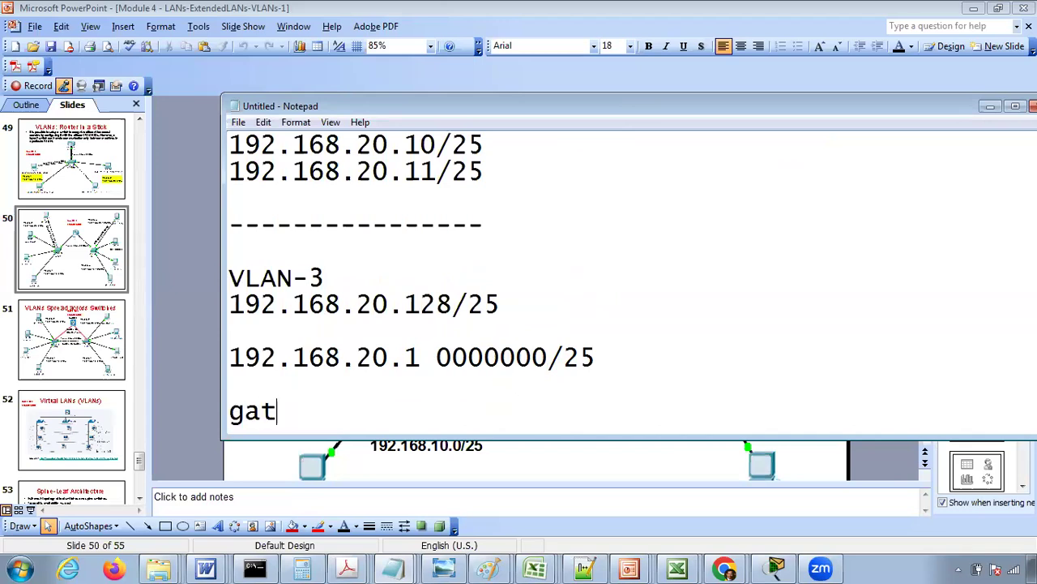
pyautogui.write('gateway')
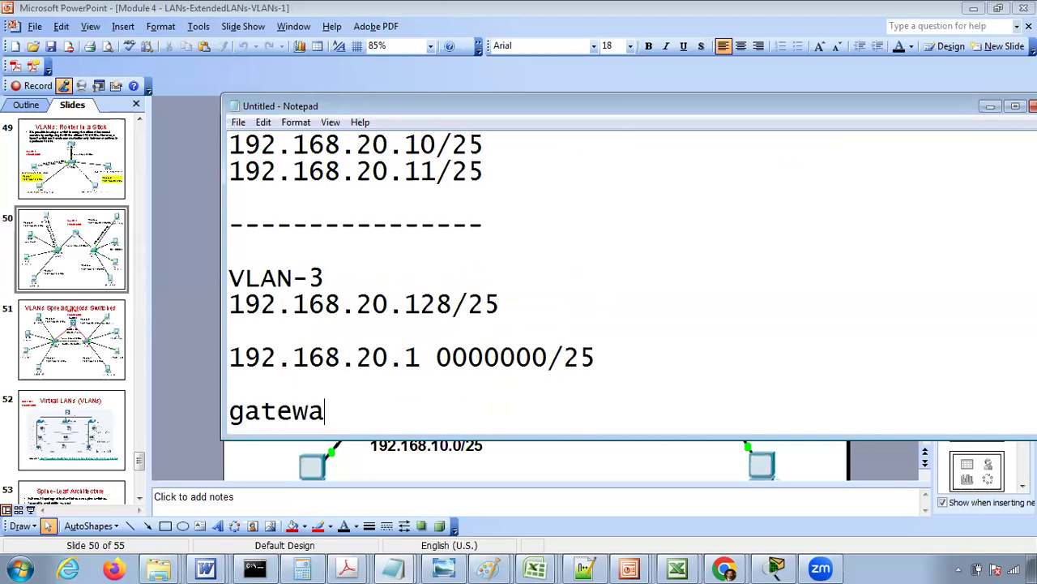
pyautogui.press('Return')
pyautogui.write('192.')
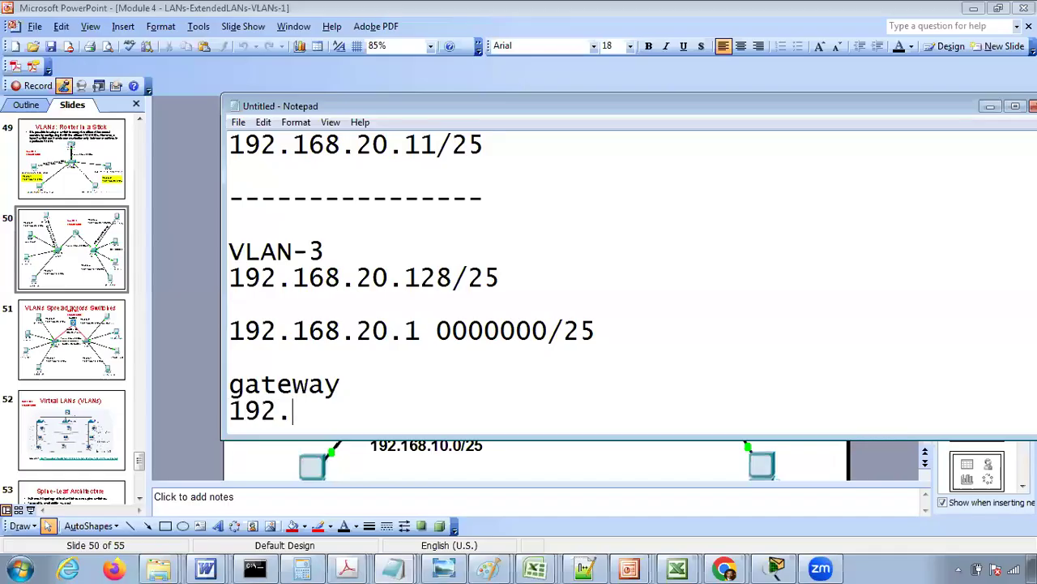
pyautogui.write('168.20.')
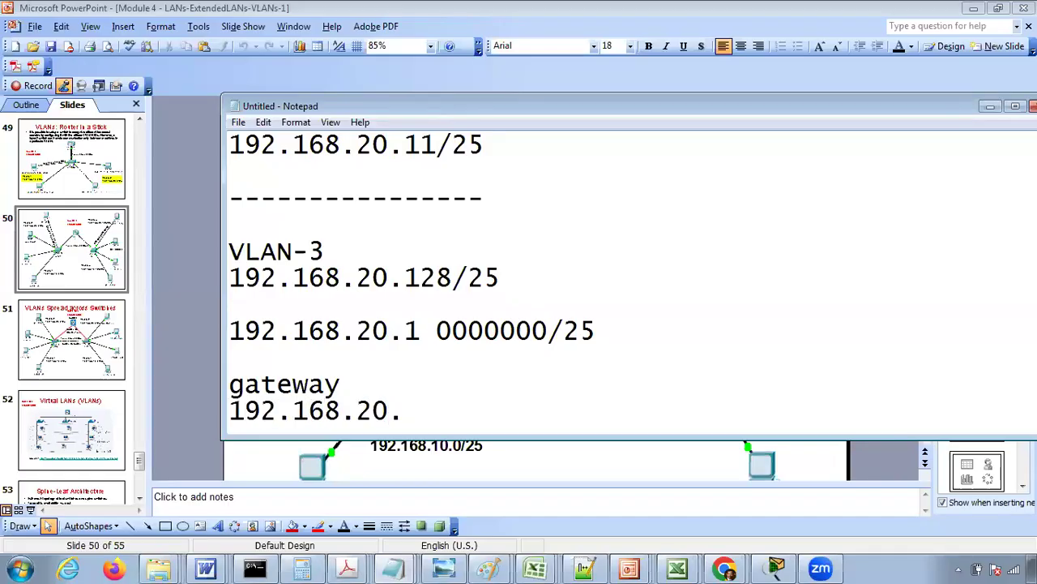
pyautogui.write('129/25')
# - Add a hosts section for VLAN-3 with 192.168.20.130/25 as the first host address
pyautogui.press('Return')
pyautogui.press('Return')
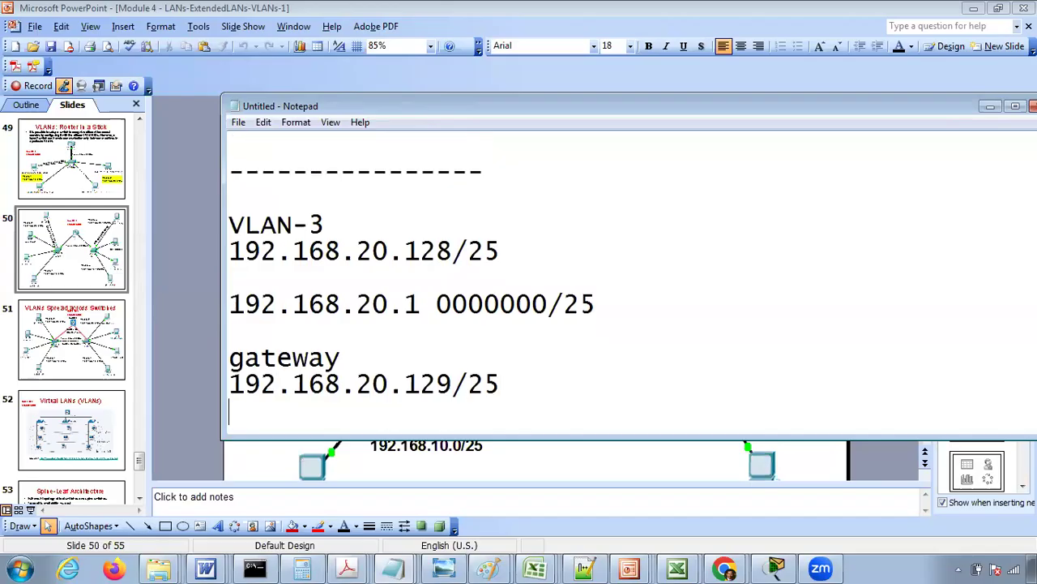
pyautogui.write('hosts')
pyautogui.press('Return')
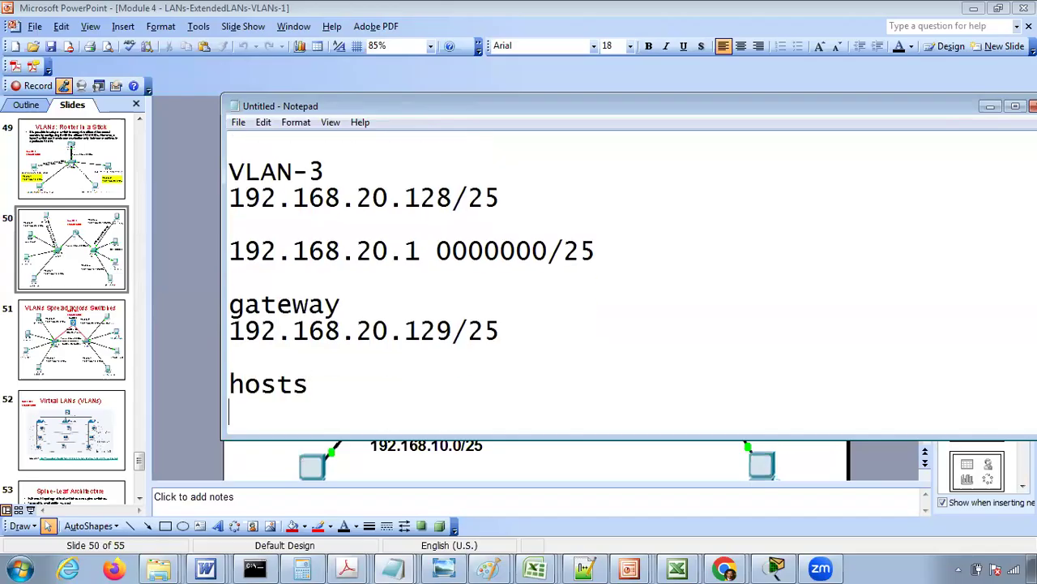
pyautogui.moveTo(422, 248); pyautogui.dragTo(407, 250)
pyautogui.click(268, 414)
pyautogui.write('192.168')
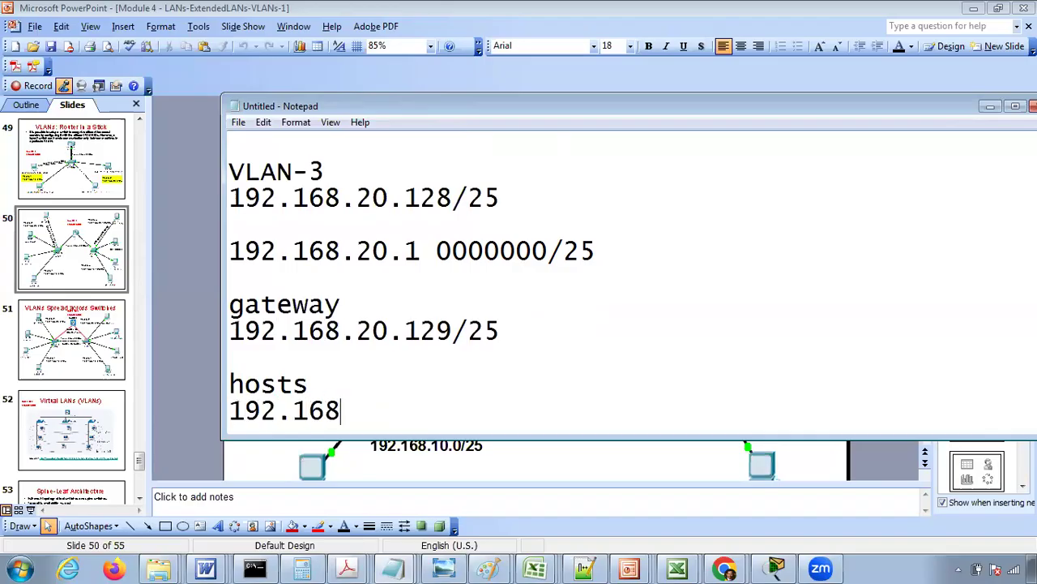
pyautogui.write('.130')
pyautogui.press('BackSpace')
pyautogui.press('BackSpace')
pyautogui.press('BackSpace')
pyautogui.press('BackSpace')
pyautogui.write('.')
pyautogui.moveTo(572, 108); pyautogui.dragTo(562, 66)
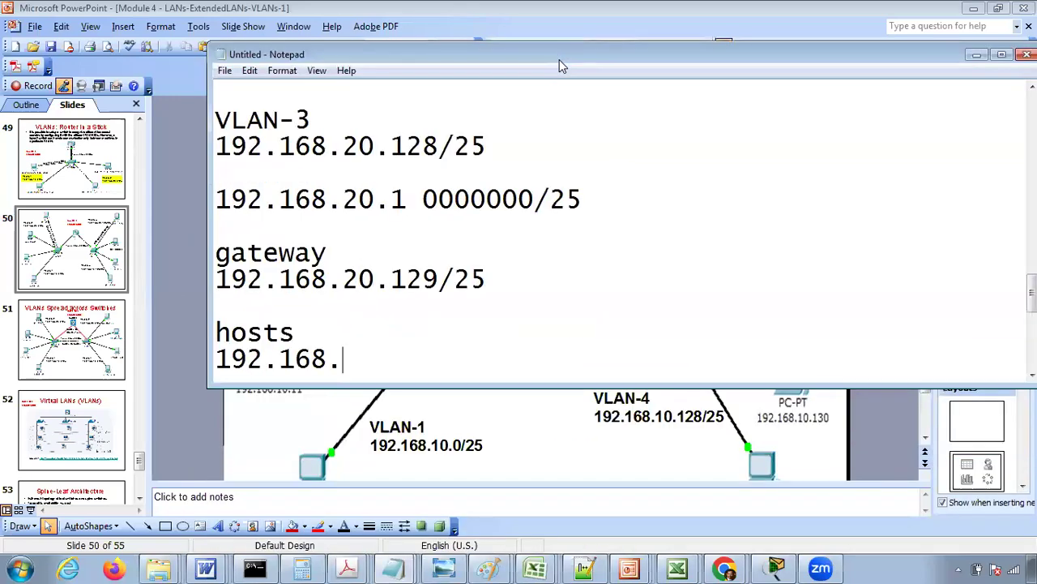
pyautogui.write('20.130/25')
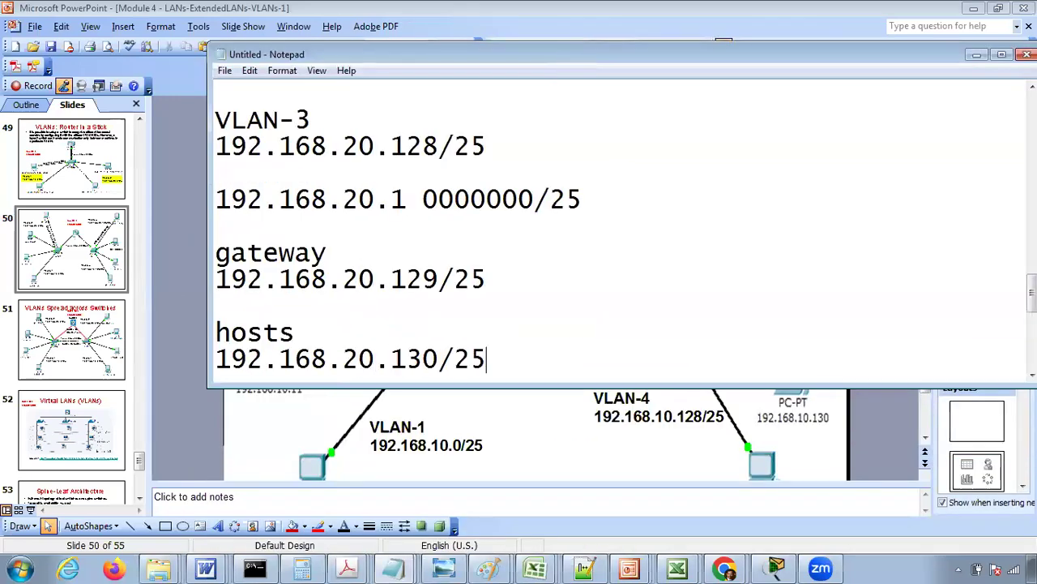
# - List 192.168.20.131/25 as the second VLAN-3 host address
pyautogui.press('Return')
pyautogui.write('192.')
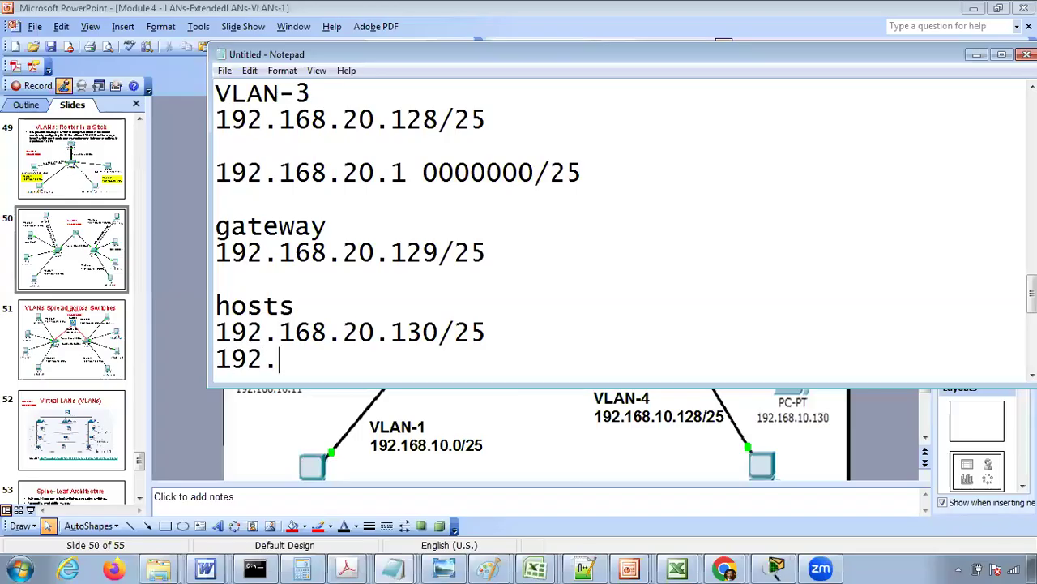
pyautogui.write('168.20.13')
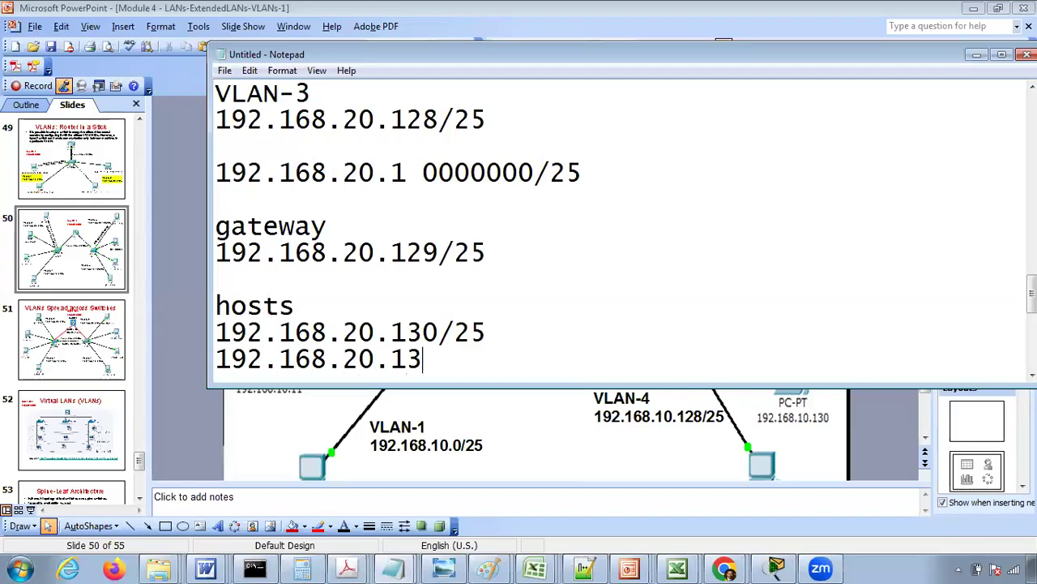
pyautogui.write('1/25')
# - Add a dashed separator line below the VLAN-3 hosts and a VLAN-4 heading beneath it
pyautogui.press('Return')
pyautogui.press('Return')
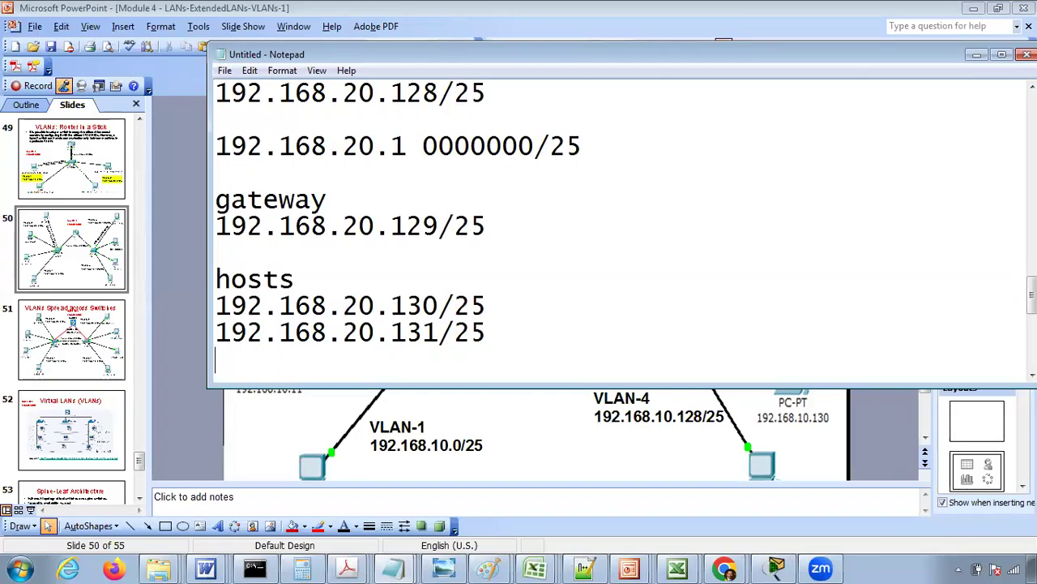
pyautogui.write('------------------')
pyautogui.press('Return')
pyautogui.press('Return')
pyautogui.write('VLAN-4')
pyautogui.press('Return')
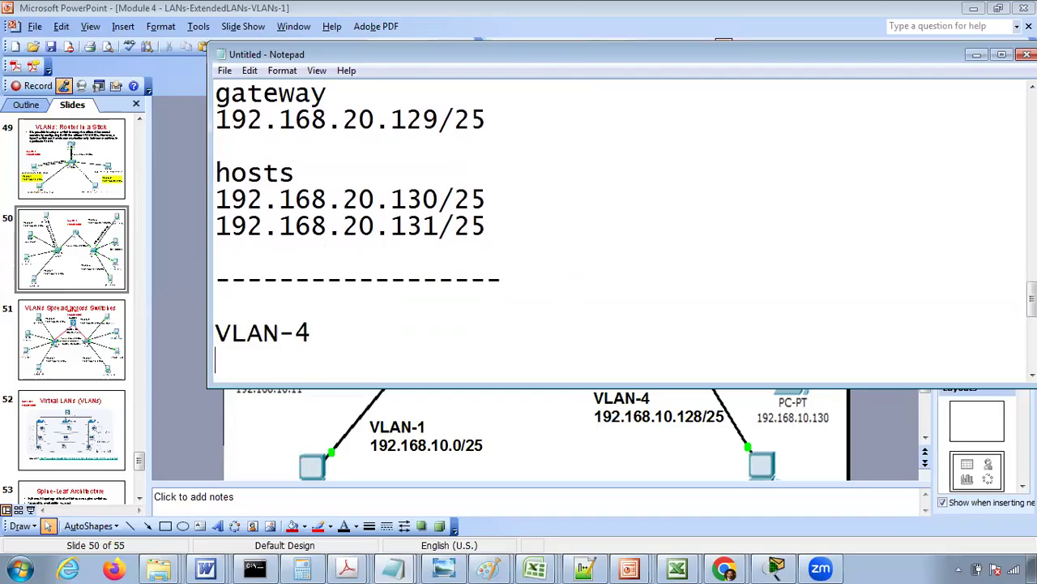
# - Write the VLAN-4 network as 192.168.10.128/25 and, below it, with a binary last octet as 192.168.10.10000000/25
pyautogui.write('192.')
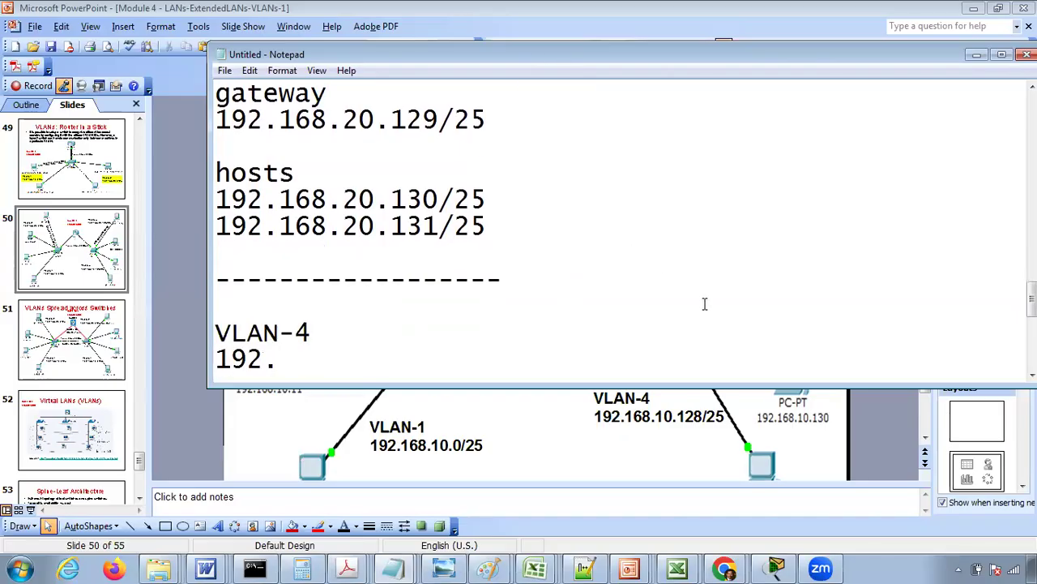
pyautogui.write('168.10.12')
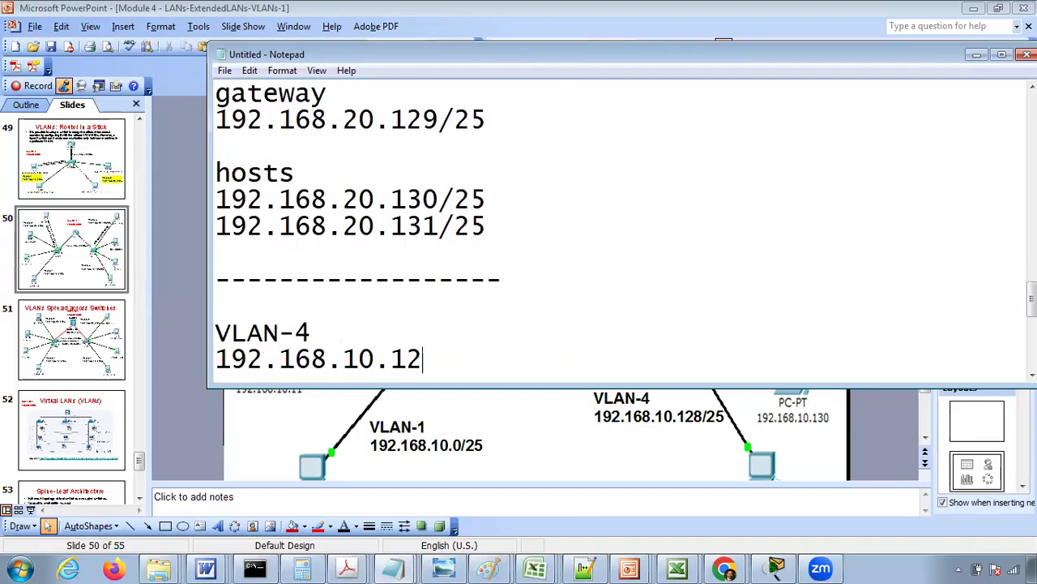
pyautogui.write('8/25')
pyautogui.press('Return')
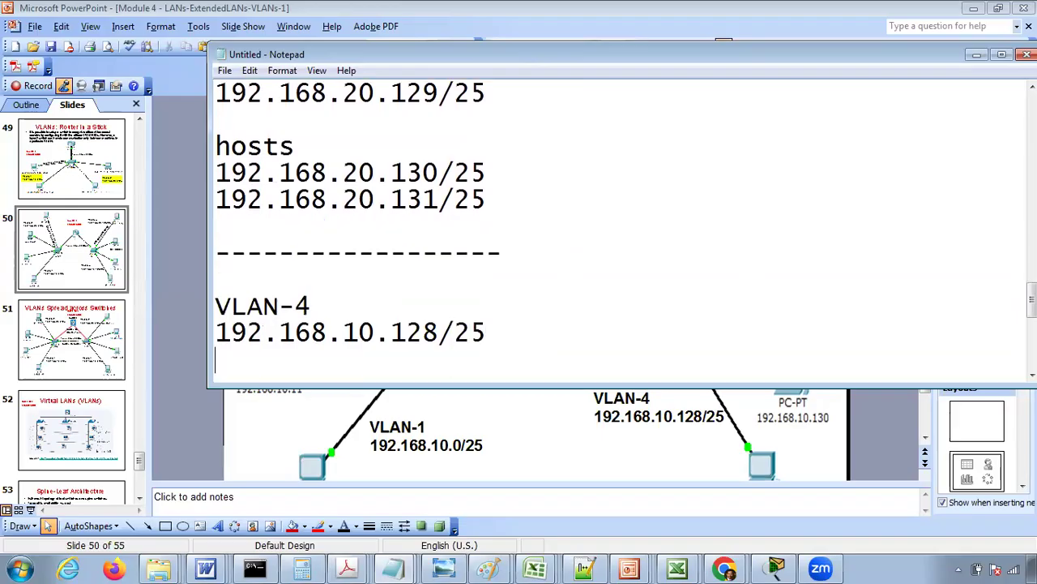
pyautogui.press('Return')
pyautogui.write('192.168.10.10000000/25')
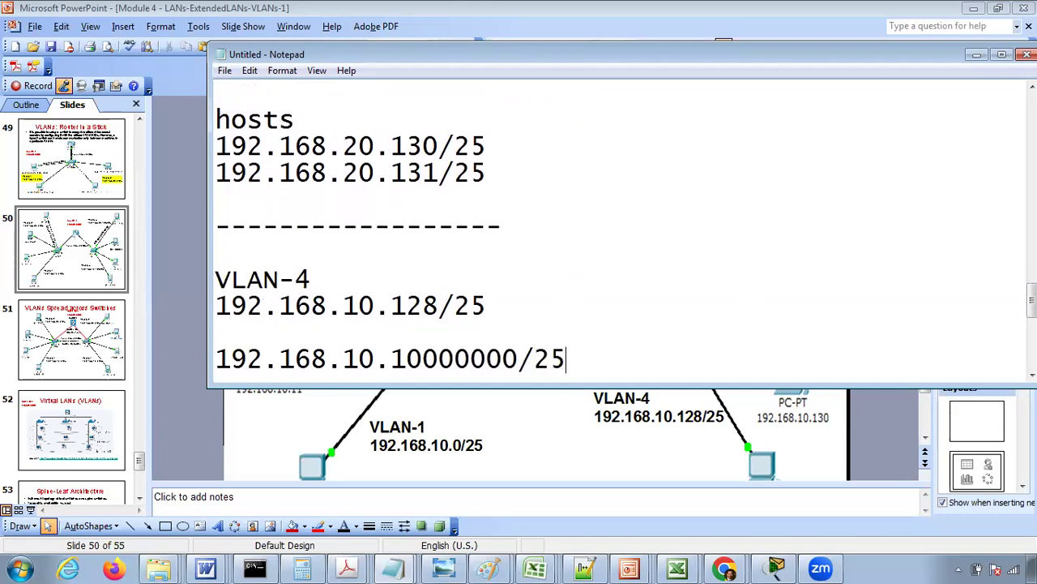
# - Separate the first bit of VLAN-4's binary last octet with a space and highlight the seven host bits
pyautogui.press('Left')
pyautogui.press('Left')
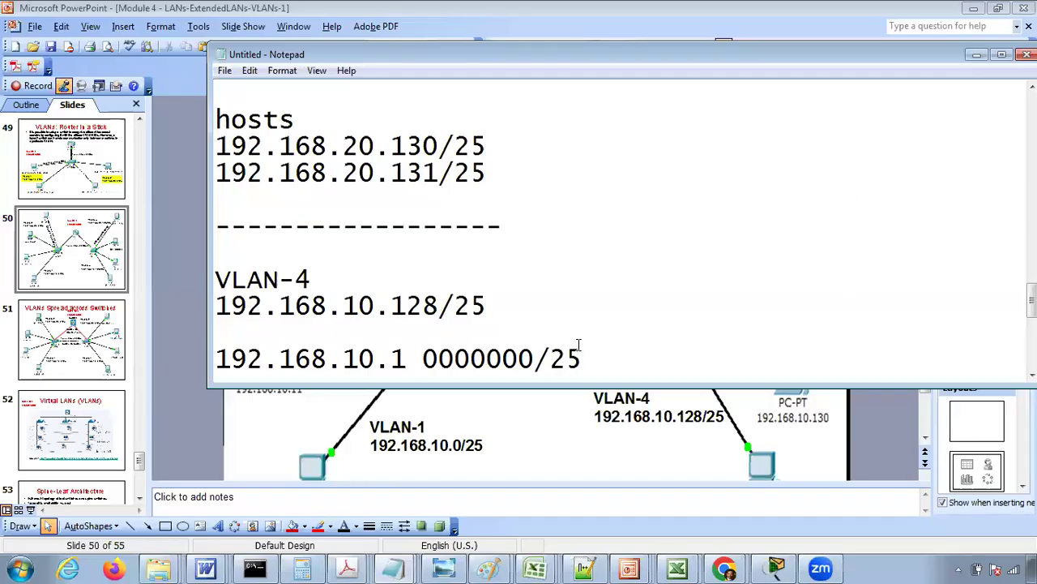
pyautogui.click(536, 358)
pyautogui.keyDown('shift'); pyautogui.click(435, 359); pyautogui.keyUp('shift')
pyautogui.keyDown('shift'); pyautogui.click(425, 359); pyautogui.keyUp('shift')
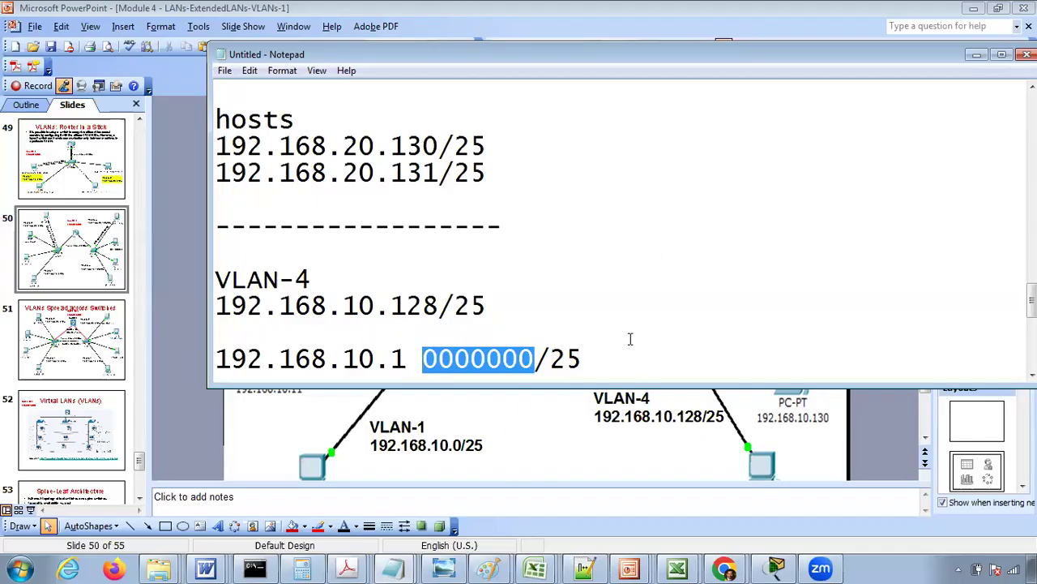
pyautogui.click(602, 360)
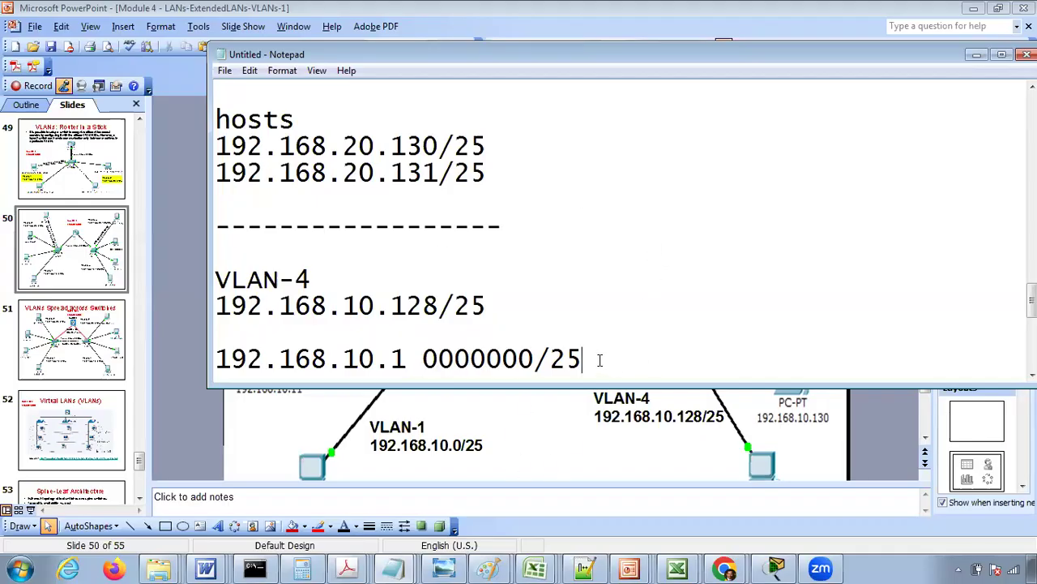
# - Add a gateway section for VLAN-4 with the address 192.168.10.129/25
pyautogui.press('Return')
pyautogui.press('Return')
pyautogui.write('gateway')
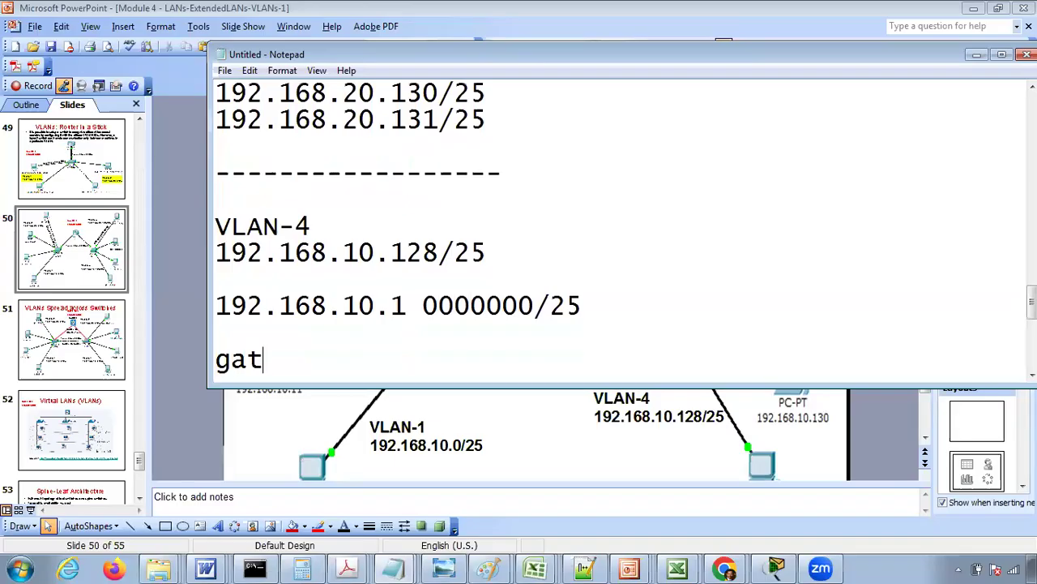
pyautogui.press('Return')
pyautogui.write('1')
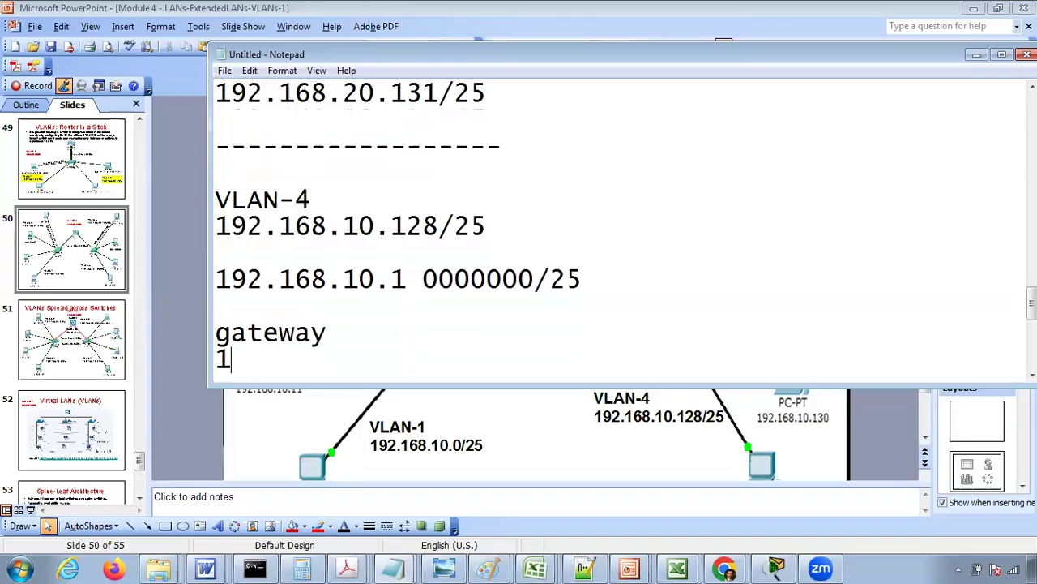
pyautogui.write('92.168.10')
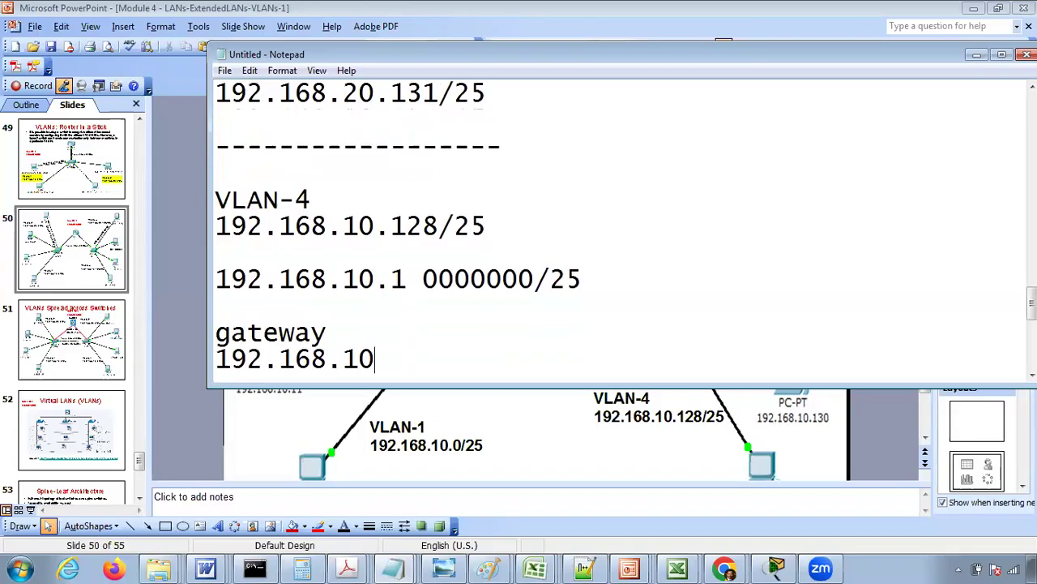
pyautogui.write('.129/25')
pyautogui.press('Return')
pyautogui.press('Return')
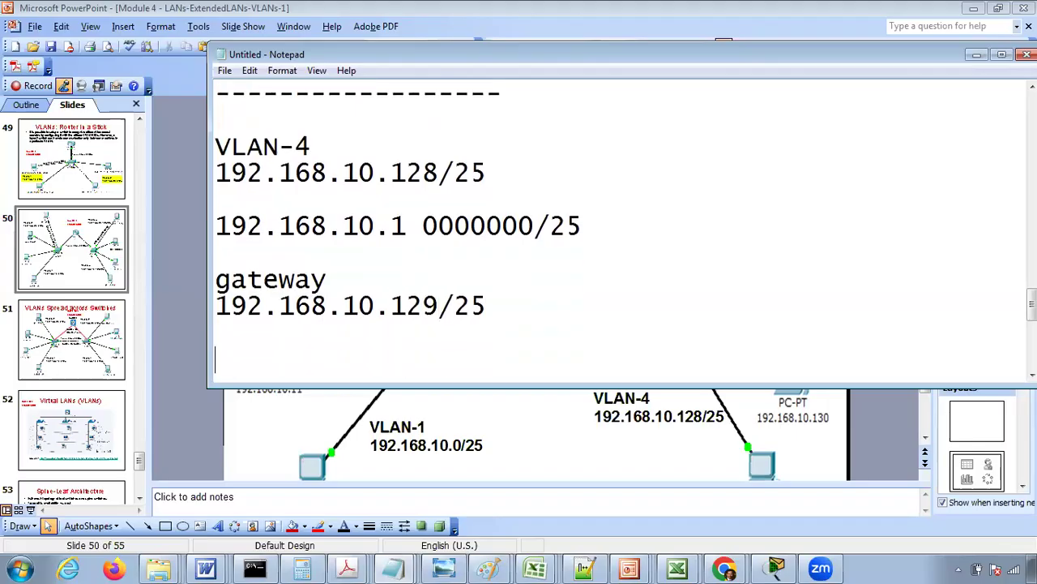
# - Add a hosts section for VLAN-4 with 192.168.10.130/25 as the first host address
pyautogui.write('hosts')
pyautogui.press('Return')
pyautogui.write('192.168.10.130')
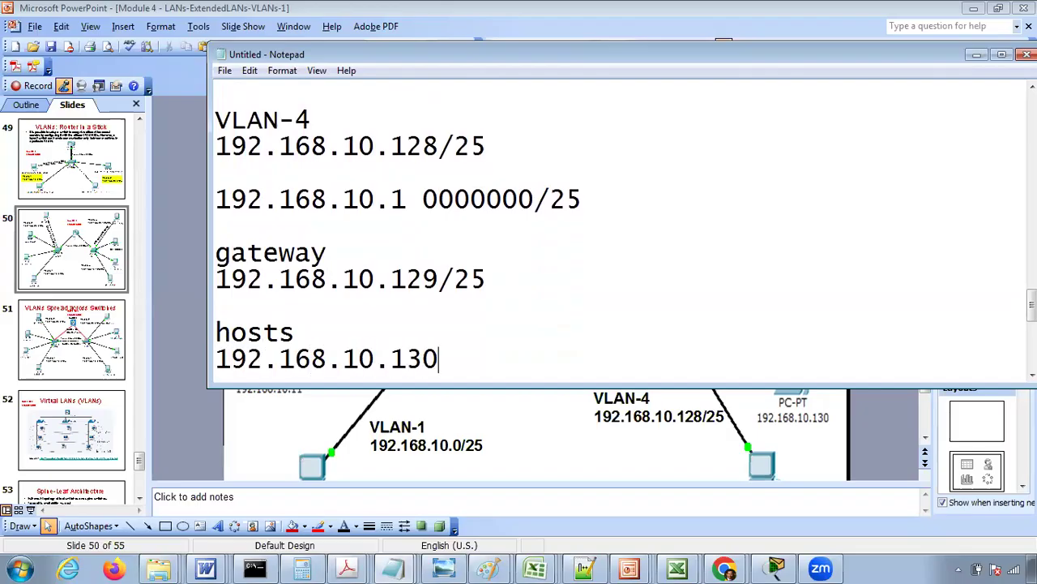
pyautogui.write('.')
pyautogui.press('BackSpace')
pyautogui.press('BackSpace')
pyautogui.press('BackSpace')
pyautogui.press('BackSpace')
pyautogui.press('BackSpace')
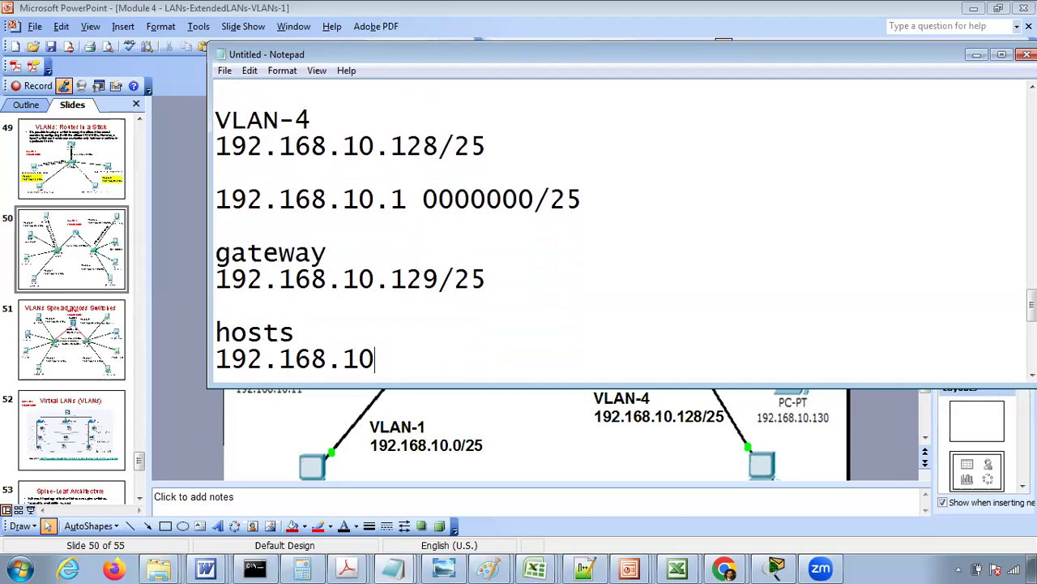
pyautogui.write('.130/25')
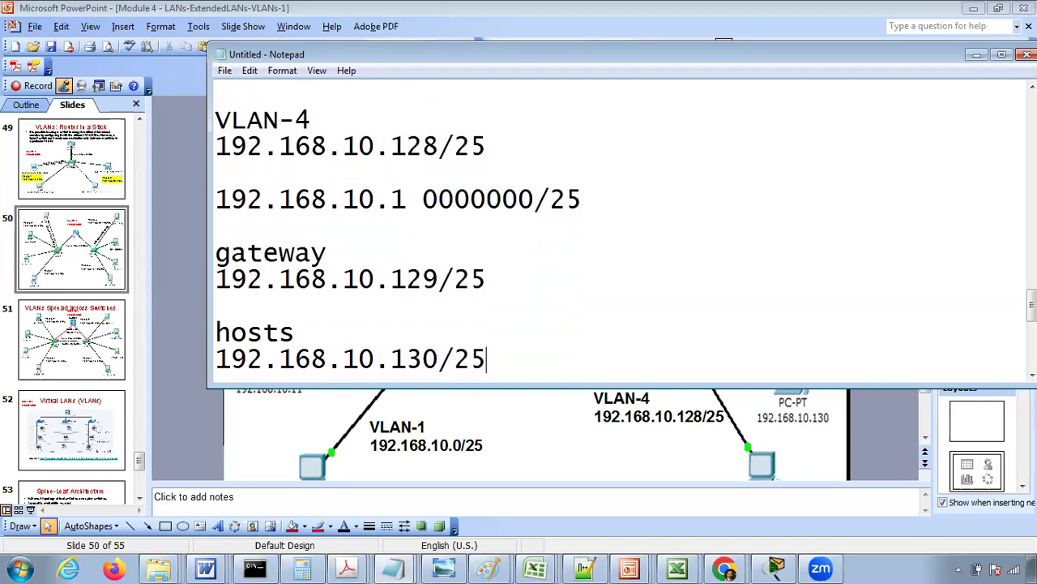
# - List 192.168.10.131/25 as the second VLAN-4 host address
pyautogui.press('Return')
pyautogui.write('192.16')
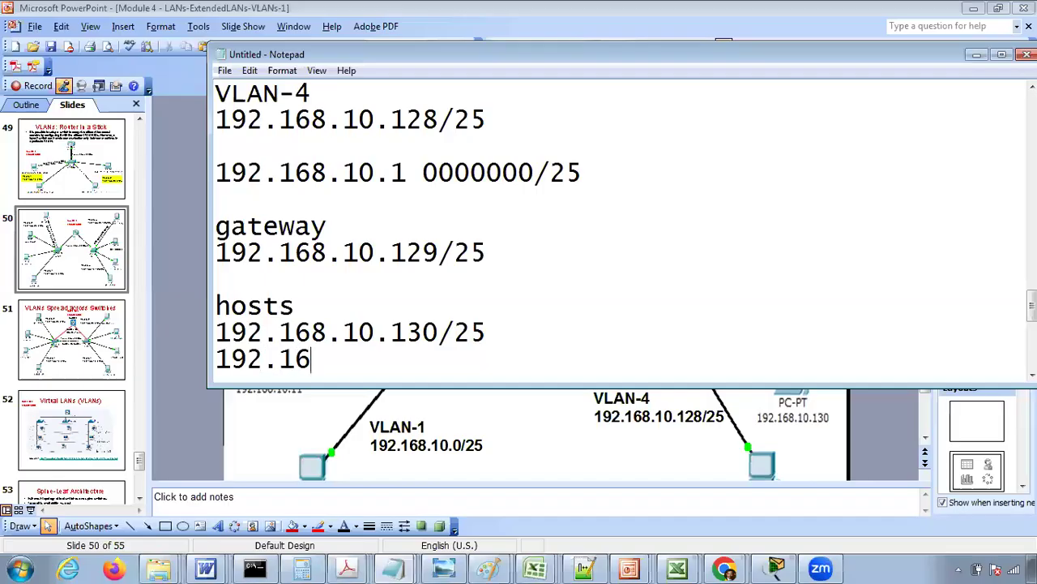
pyautogui.write('8.10.131/25')
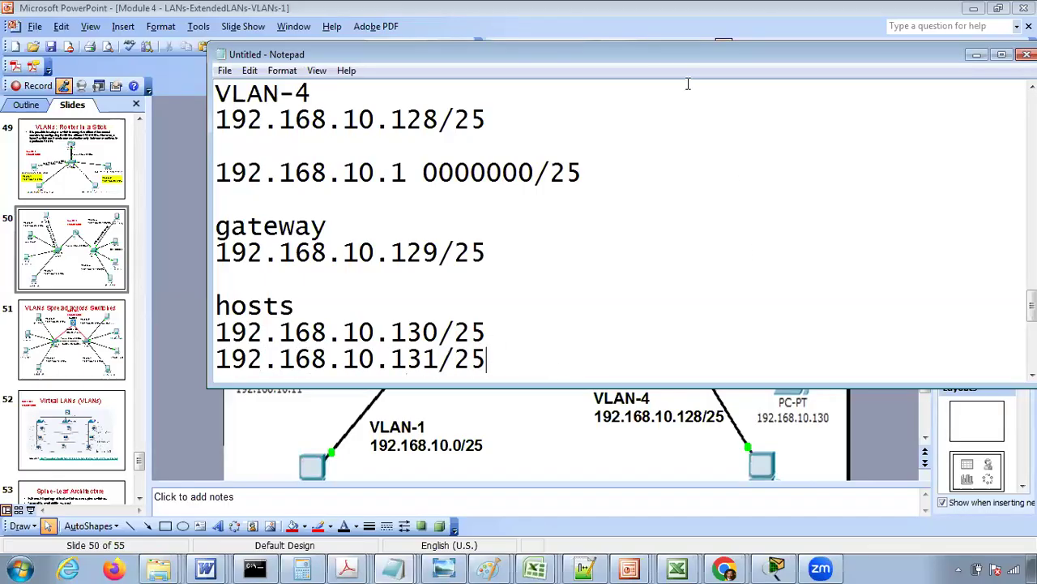
# - Maximize the notes and review the address plan from VLAN-4 back up to the VLAN-1 section
pyautogui.doubleClick(650, 60)
pyautogui.press('Up')
pyautogui.press('Up')
pyautogui.press('Up')
pyautogui.press('Up')
pyautogui.press('Up')
pyautogui.press('Up')
pyautogui.press('Up')
pyautogui.press('Up')
pyautogui.press('Up')
pyautogui.press('Up')
pyautogui.press('Up')
pyautogui.press('Up')
pyautogui.press('Up')
pyautogui.press('Up')
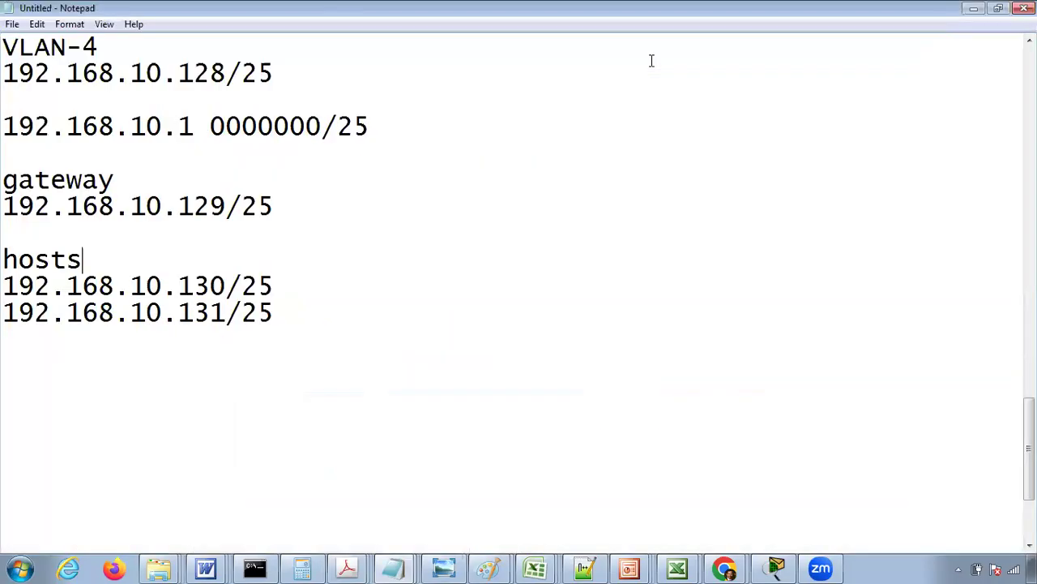
pyautogui.press('Up')
pyautogui.press('Up')
pyautogui.press('Up')
pyautogui.press('Up')
pyautogui.press('Up')
pyautogui.press('Up')
pyautogui.press('Up')
pyautogui.press('Up')
pyautogui.press('Up')
pyautogui.press('Up')
pyautogui.press('Up')
pyautogui.press('Up')
pyautogui.press('Up')
pyautogui.press('Up')
pyautogui.press('Up')
pyautogui.press('Up')
pyautogui.press('Up')
pyautogui.press('Up')
pyautogui.press('Up')
pyautogui.press('Up')
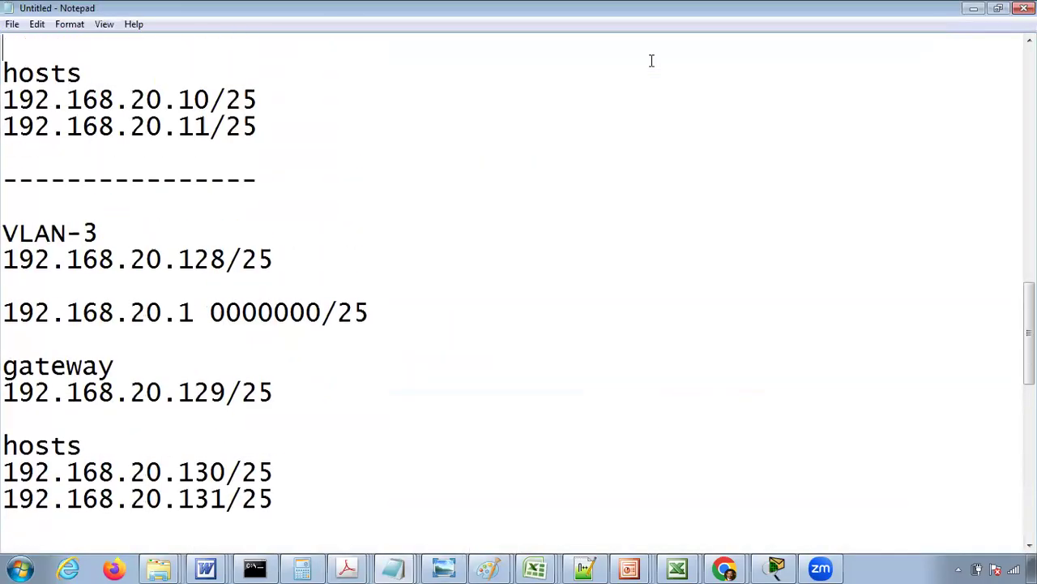
pyautogui.press('Up')
pyautogui.press('Up')
pyautogui.press('Up')
pyautogui.press('Up')
pyautogui.press('Up')
pyautogui.press('Up')
pyautogui.press('Up')
pyautogui.press('Up')
pyautogui.press('Up')
pyautogui.press('Up')
pyautogui.press('Up')
pyautogui.press('Up')
pyautogui.press('Up')
pyautogui.press('Up')
pyautogui.press('Up')
pyautogui.press('Up')
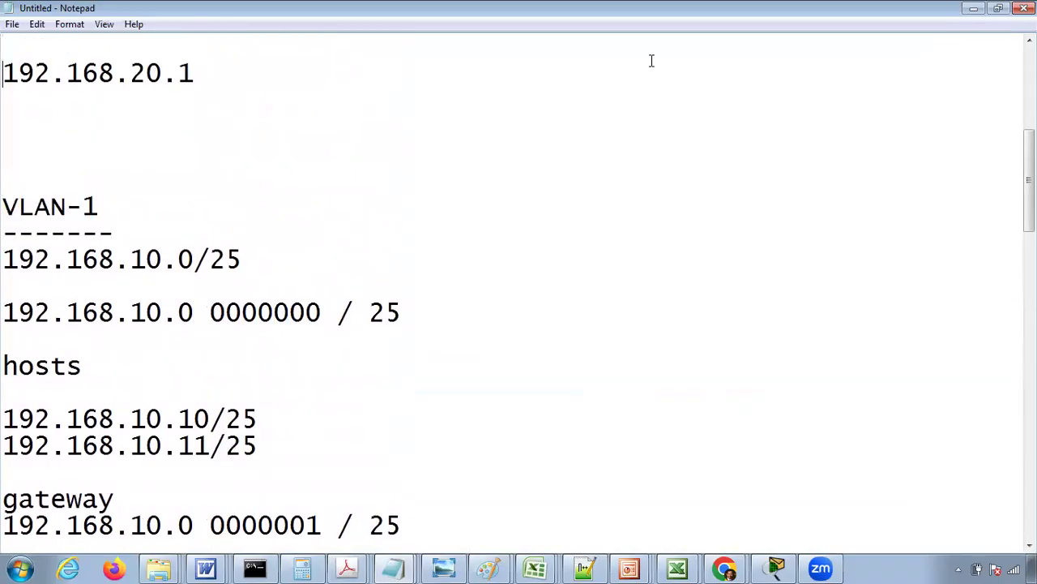
pyautogui.press('Down')
pyautogui.press('Down')
pyautogui.press('Down')
pyautogui.press('Down')
pyautogui.press('Down')
pyautogui.press('Down')
pyautogui.press('Down')
pyautogui.press('Down')
pyautogui.press('Down')
pyautogui.press('Down')
pyautogui.press('Down')
pyautogui.press('Down')
pyautogui.press('Down')
pyautogui.press('Down')
pyautogui.press('Down')
pyautogui.press('Down')
pyautogui.press('Down')
pyautogui.press('Down')
pyautogui.press('Down')
pyautogui.press('Down')
pyautogui.press('Up')
pyautogui.press('Up')
pyautogui.press('Up')
pyautogui.press('Up')
pyautogui.press('Up')
pyautogui.press('Up')
pyautogui.press('Up')
pyautogui.press('Up')
pyautogui.press('Up')
pyautogui.press('Up')
pyautogui.press('Up')
pyautogui.press('Up')
pyautogui.press('Up')
pyautogui.press('Up')
pyautogui.press('Up')
pyautogui.press('Up')
pyautogui.press('Up')
pyautogui.press('Up')
pyautogui.press('Up')
pyautogui.press('Up')
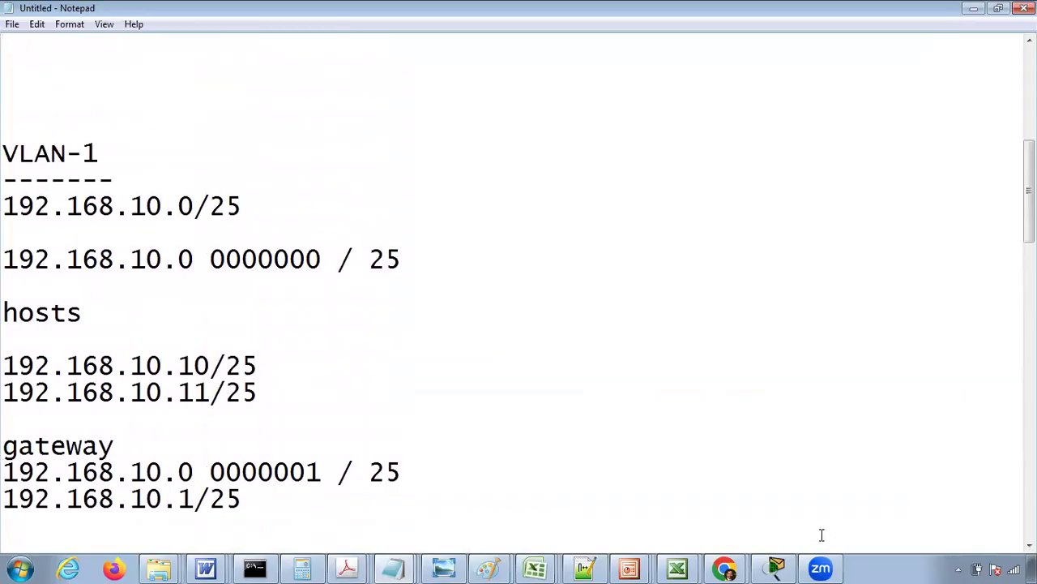
# - Switch to Cisco Packet Tracer and place two generic PCs below Switch0
pyautogui.click(776, 567)
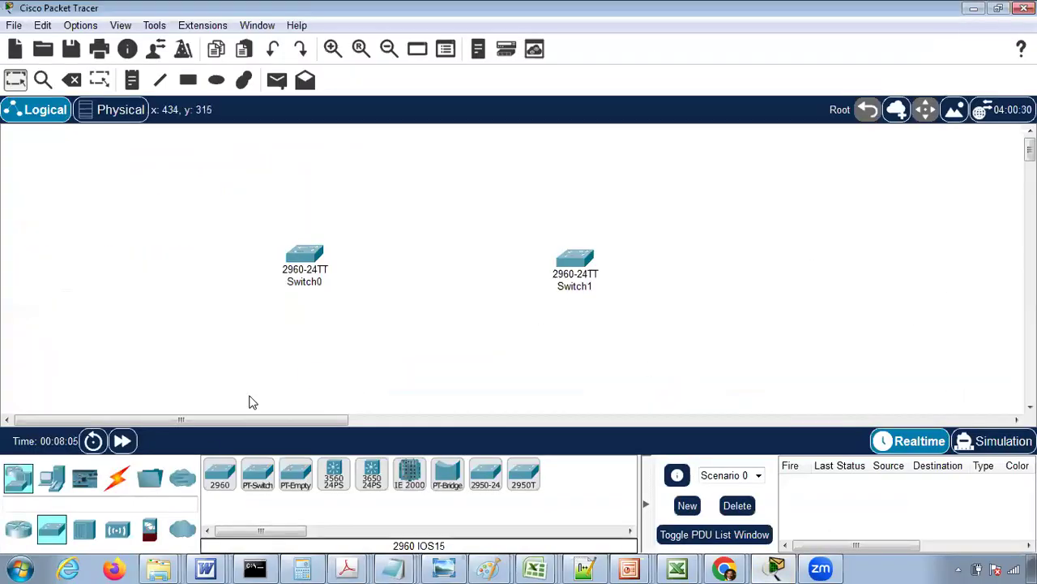
pyautogui.click(51, 482)
pyautogui.click(219, 470)
pyautogui.click(225, 346)
pyautogui.click(217, 464)
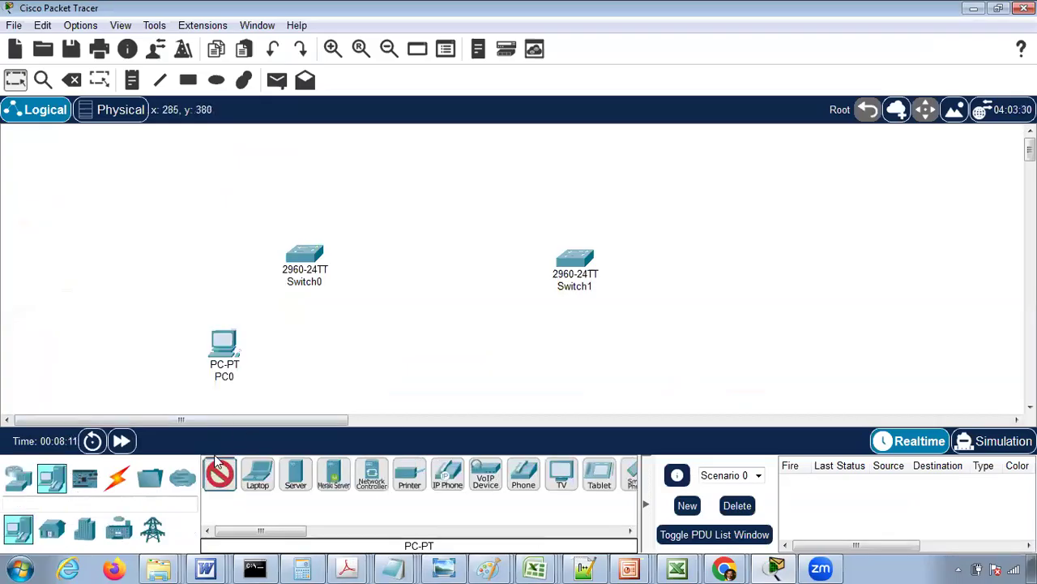
pyautogui.click(293, 372)
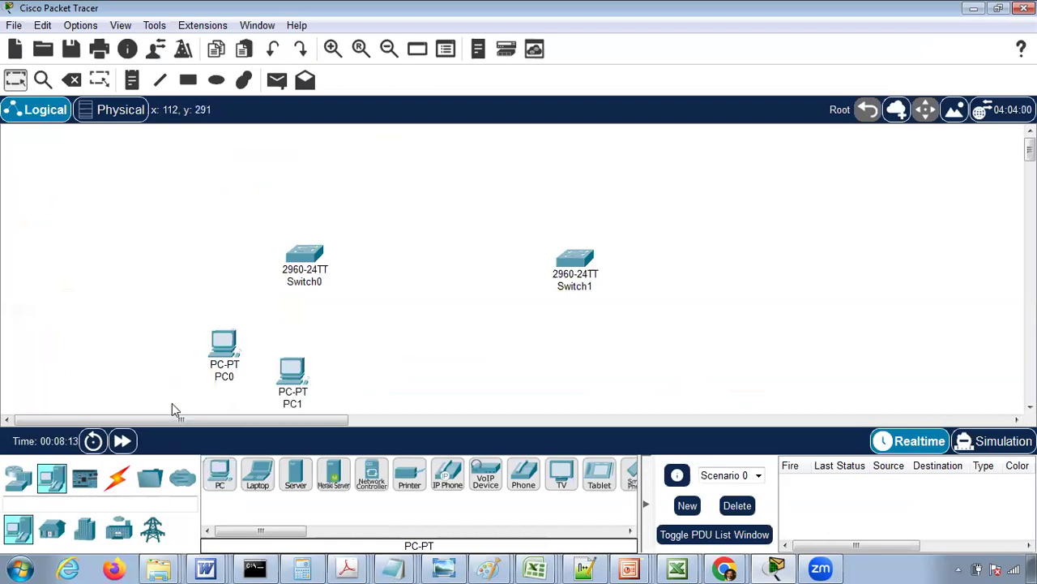
# - Connect PC0 and PC1 to Switch0 with automatically chosen cables
pyautogui.click(116, 477)
pyautogui.click(222, 478)
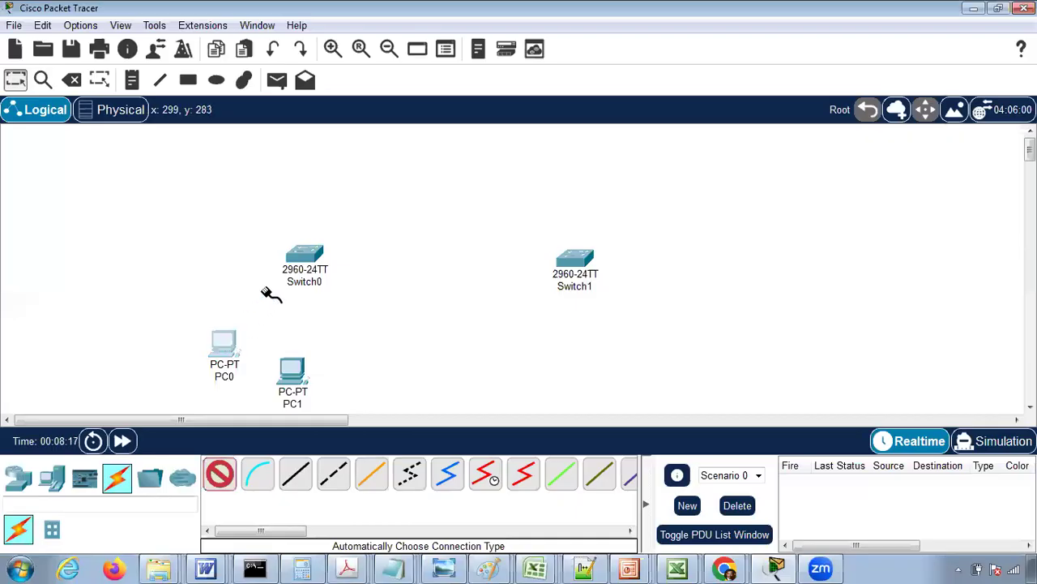
pyautogui.click(225, 342)
pyautogui.click(300, 260)
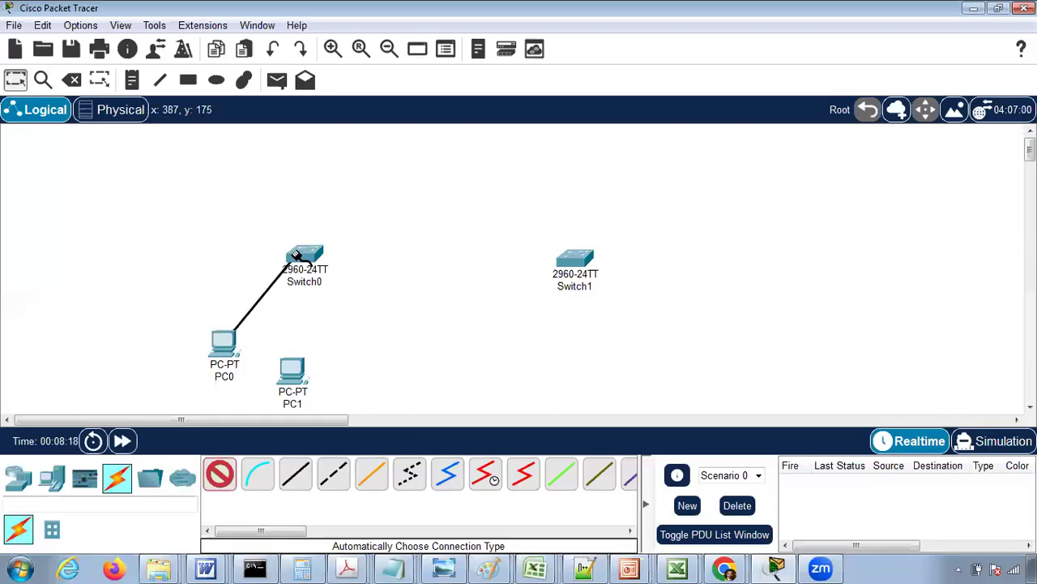
pyautogui.click(293, 370)
pyautogui.click(306, 258)
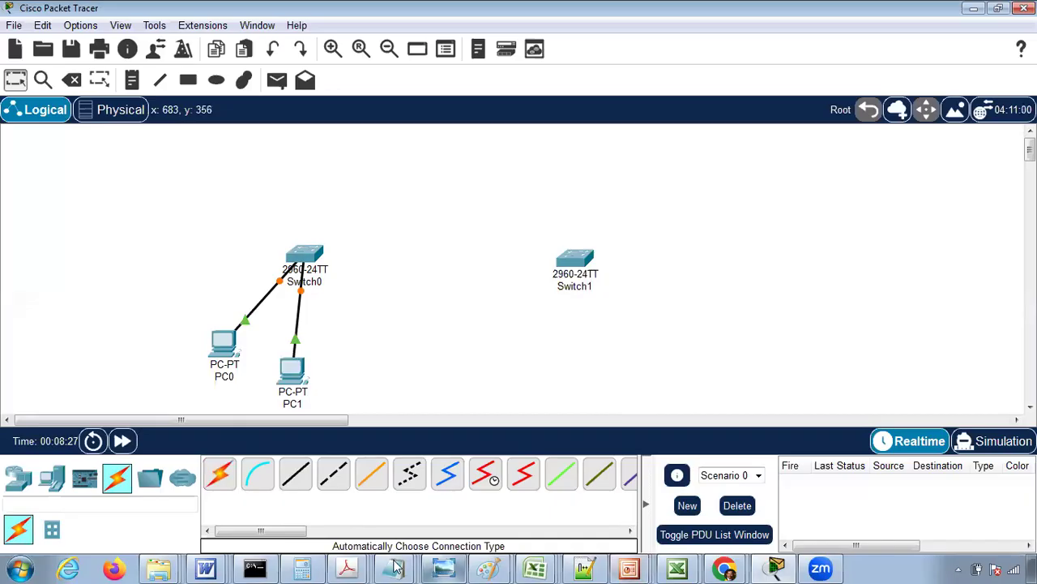
# - Switch to Notepad and copy the first VLAN-1 host address, 192.168.10.10, without its prefix length
pyautogui.moveTo(397, 567)
pyautogui.click(389, 532)
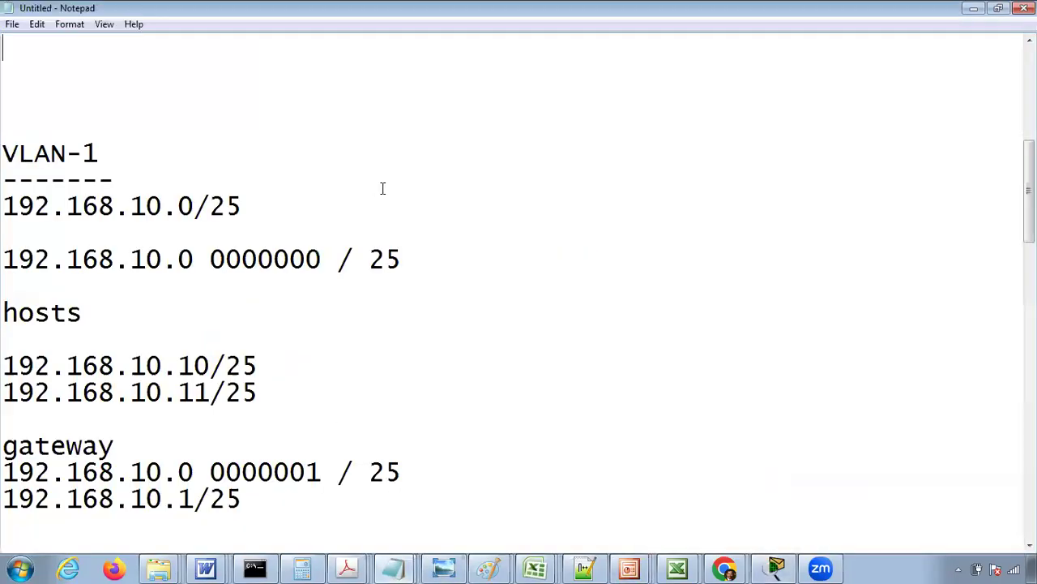
pyautogui.click(193, 350)
pyautogui.moveTo(212, 365); pyautogui.dragTo(6, 354)
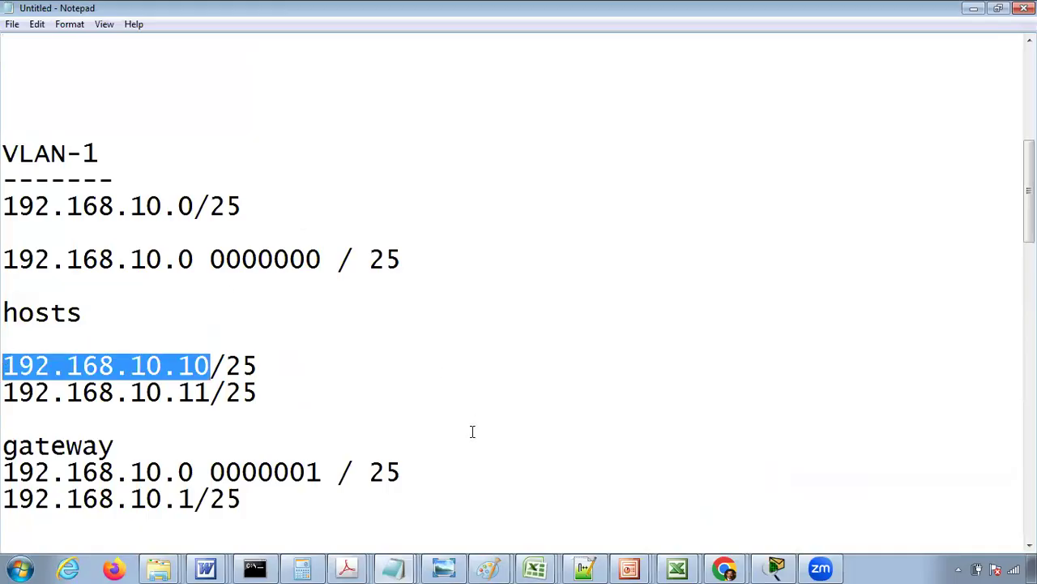
# - Return to Packet Tracer and set PC0's static IPv4 address to 192.168.10.10
pyautogui.click(777, 567)
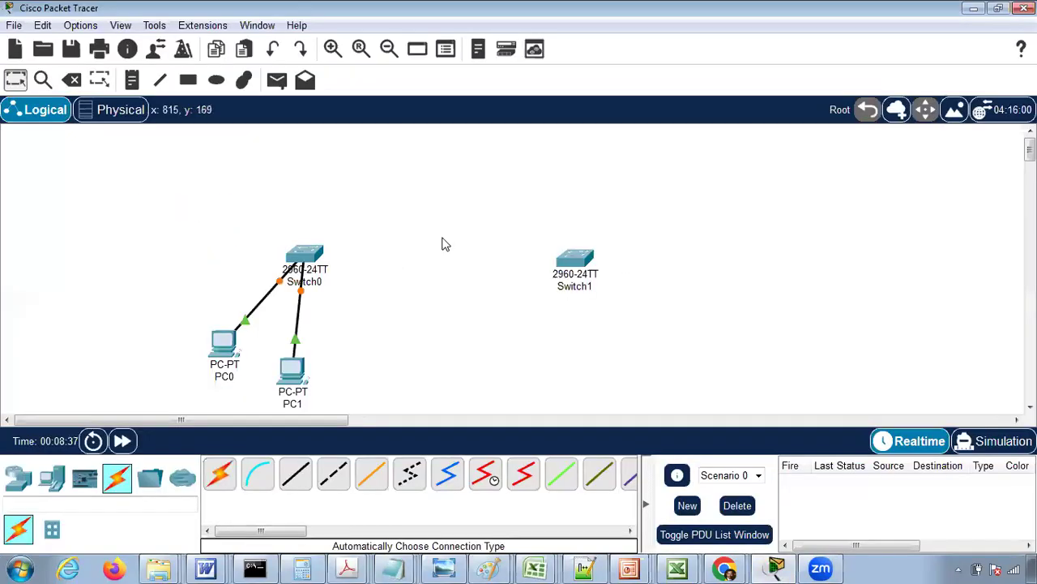
pyautogui.click(227, 344)
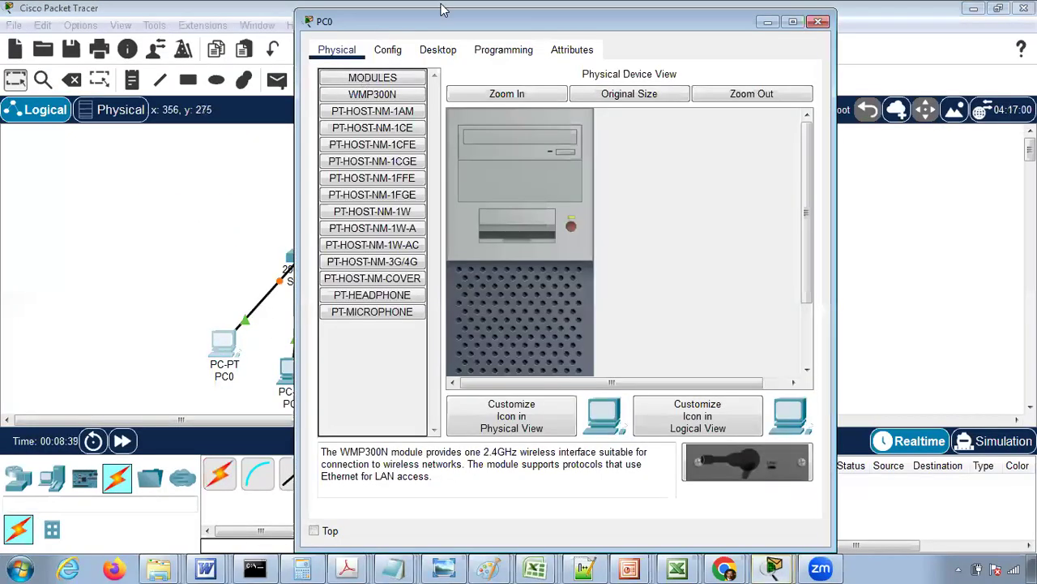
pyautogui.click(438, 50)
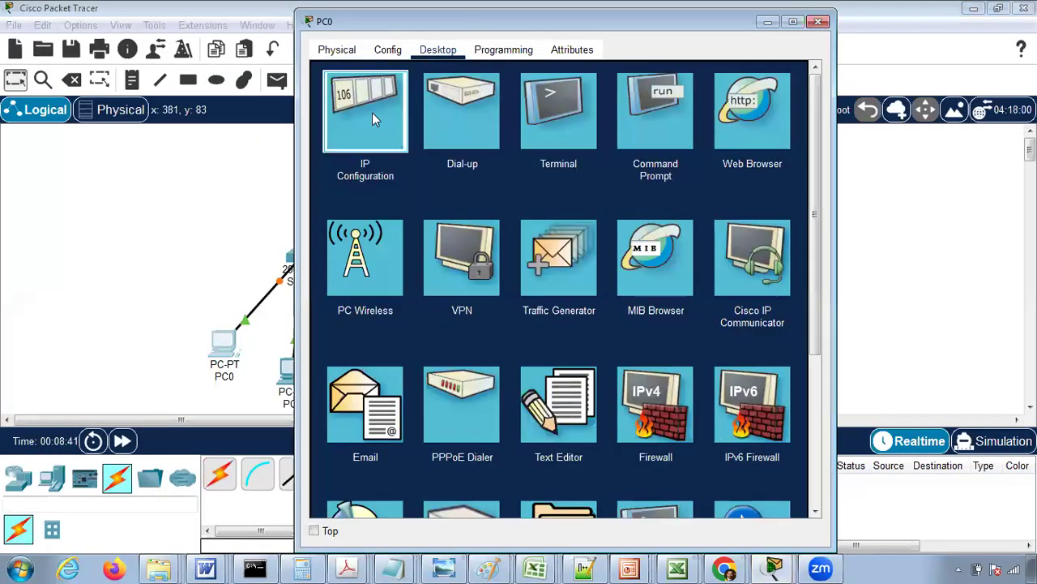
pyautogui.click(372, 113)
pyautogui.click(522, 160)
pyautogui.write('192.168.10.10')
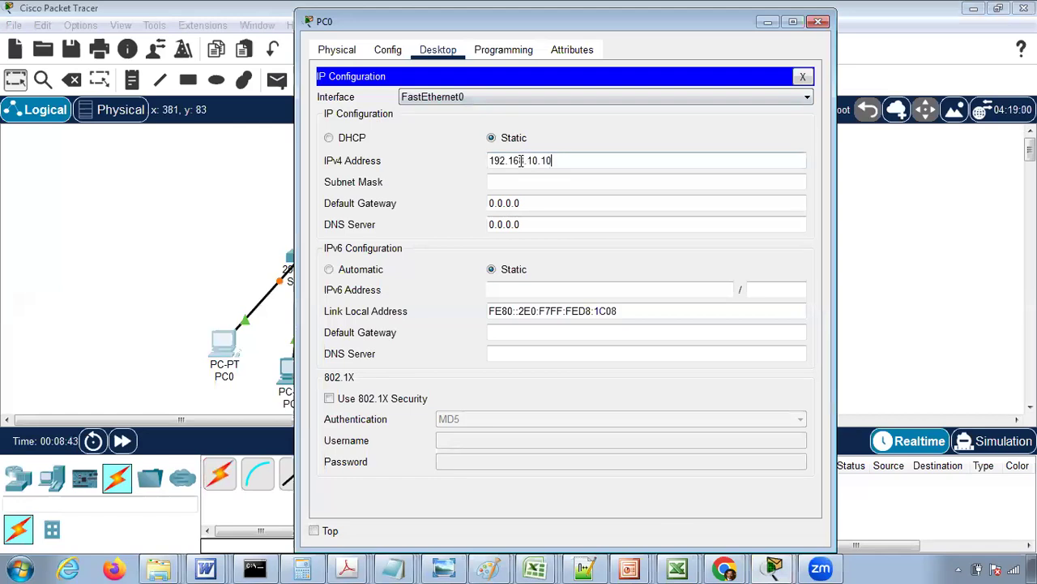
# - Set PC0's subnet mask to 255.255.255.128, moving its window aside to uncover the PCs
pyautogui.click(547, 178)
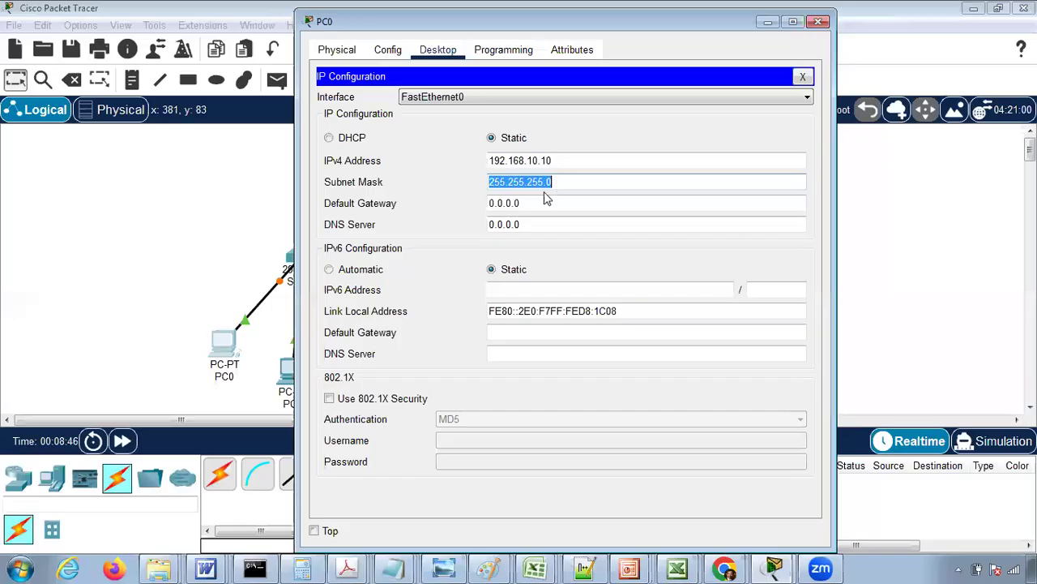
pyautogui.moveTo(475, 30); pyautogui.dragTo(568, 36)
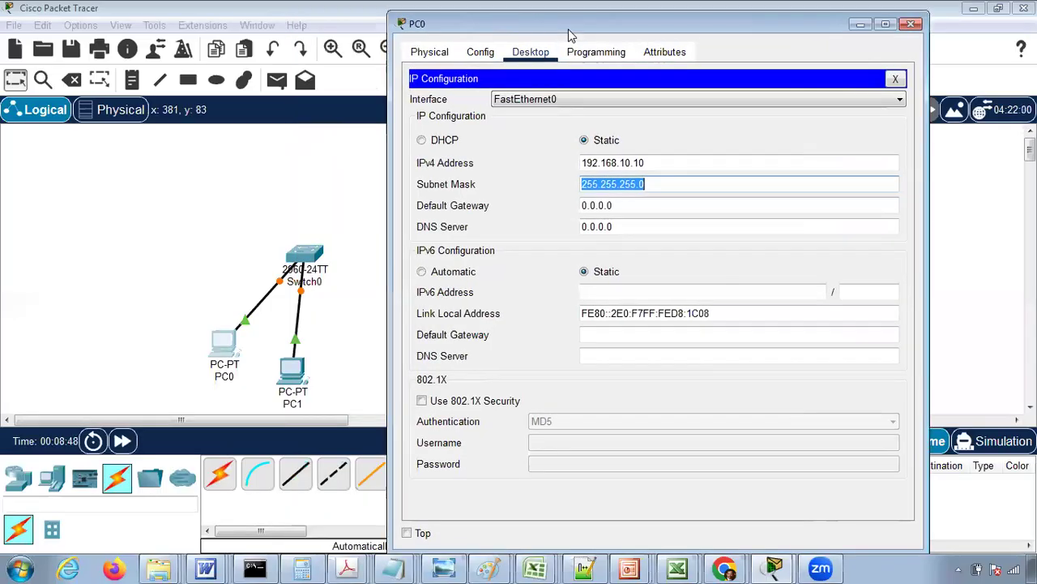
pyautogui.click(650, 183)
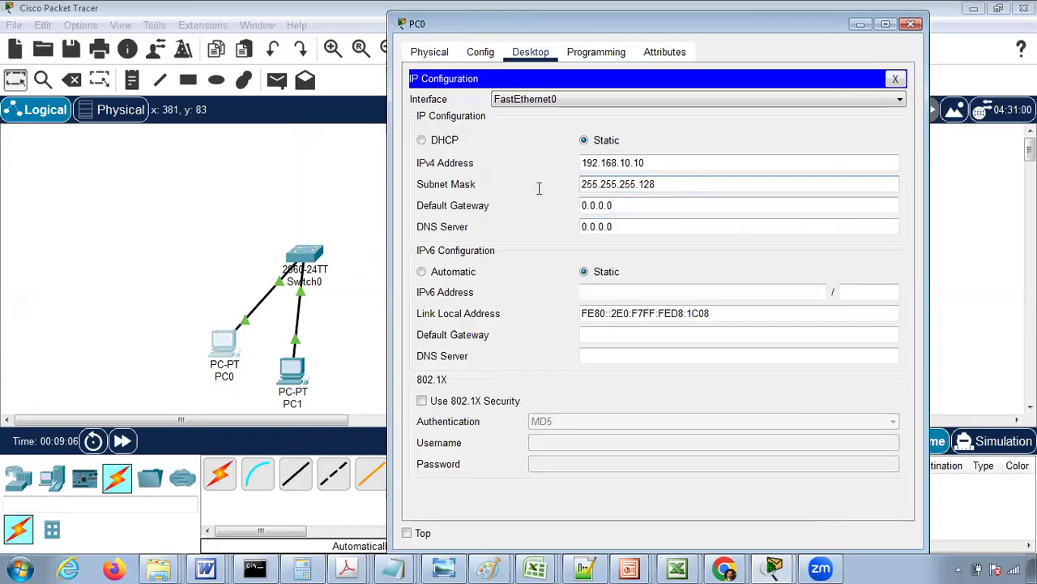
pyautogui.moveTo(669, 187); pyautogui.dragTo(535, 181)
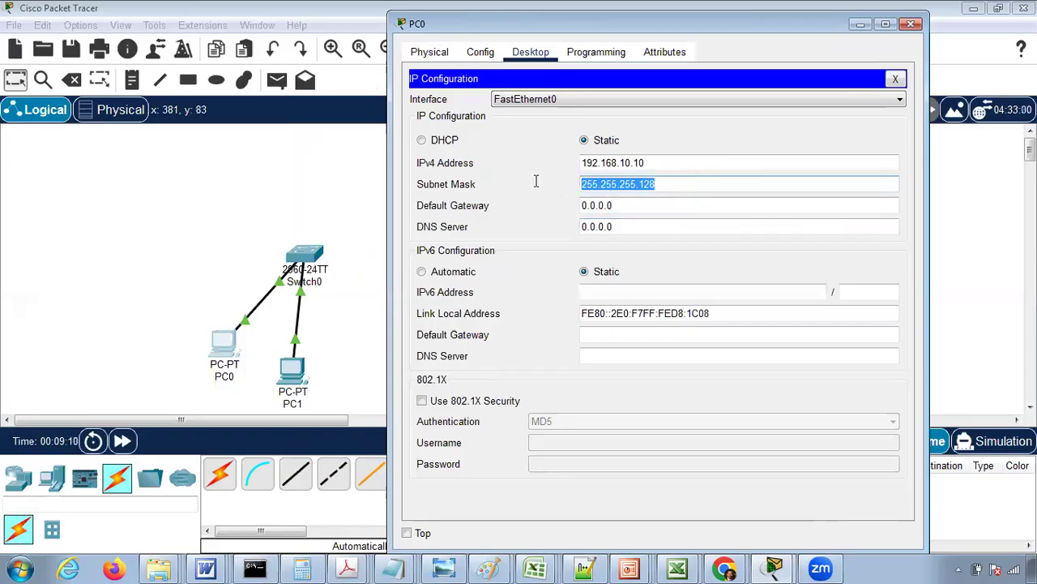
# - Set PC0's default gateway to 192.168.10.1 and select its IPv4 address
pyautogui.press('Tab')
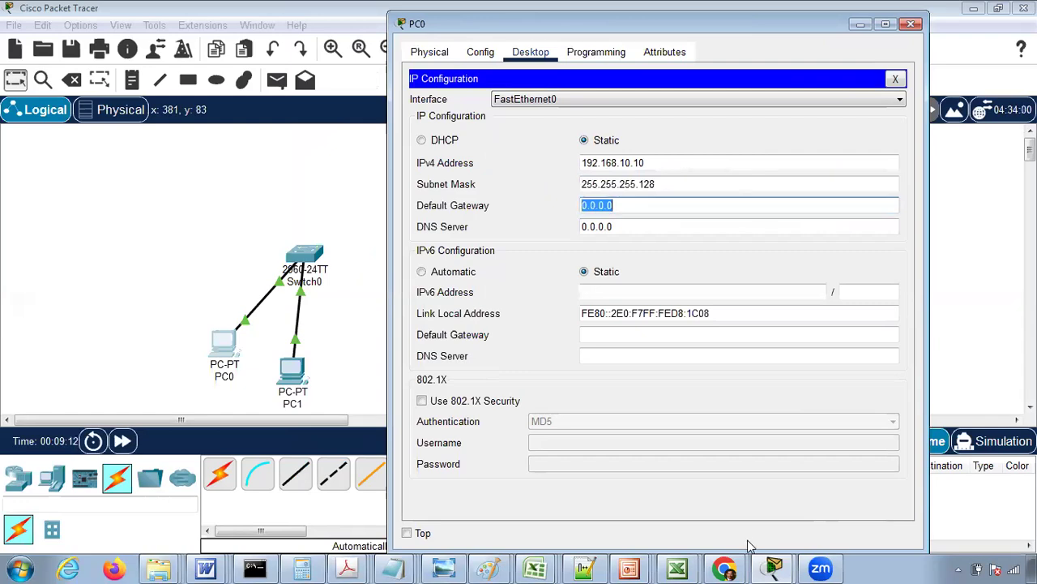
pyautogui.write('192.168.10.1')
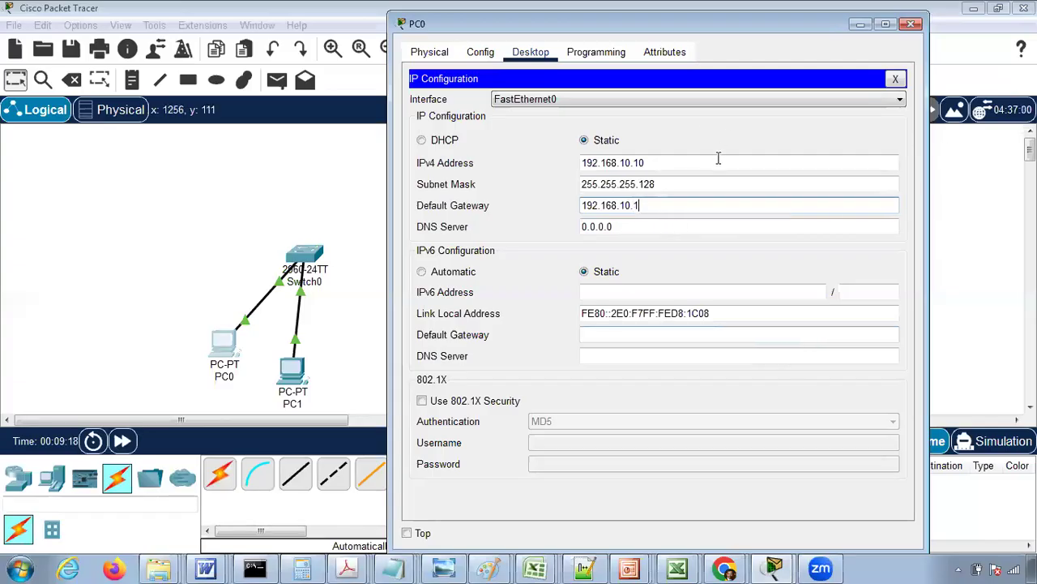
pyautogui.moveTo(670, 162); pyautogui.dragTo(491, 167)
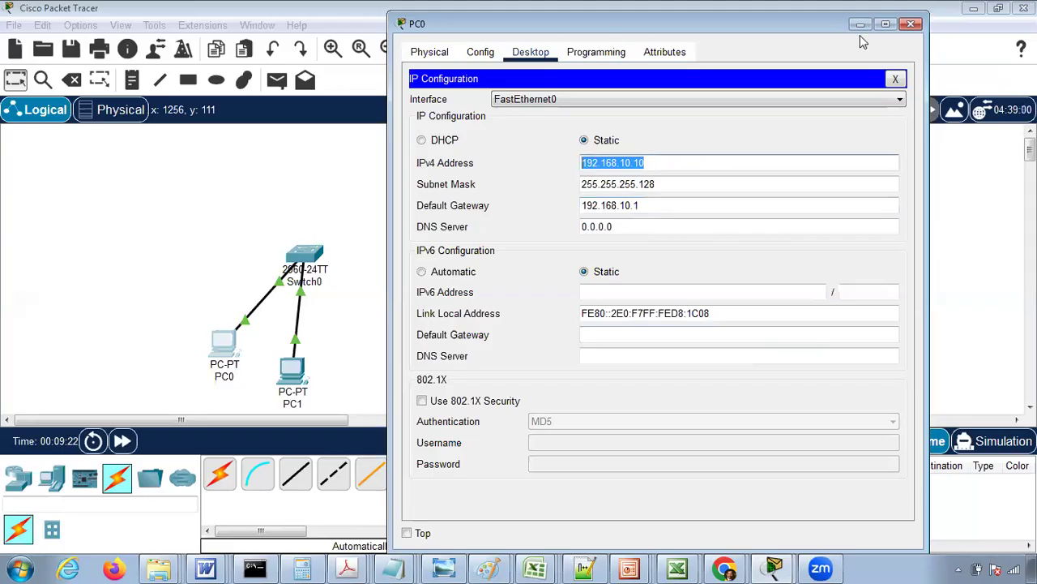
# - Close PC0's window and set PC1's static IPv4 address to 192.168.10.11
pyautogui.click(911, 25)
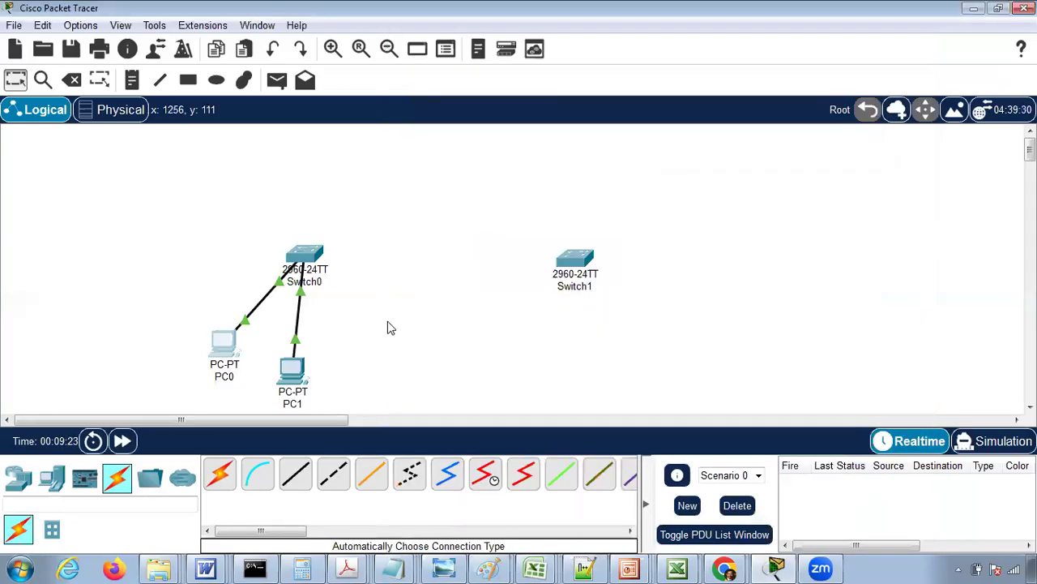
pyautogui.click(294, 370)
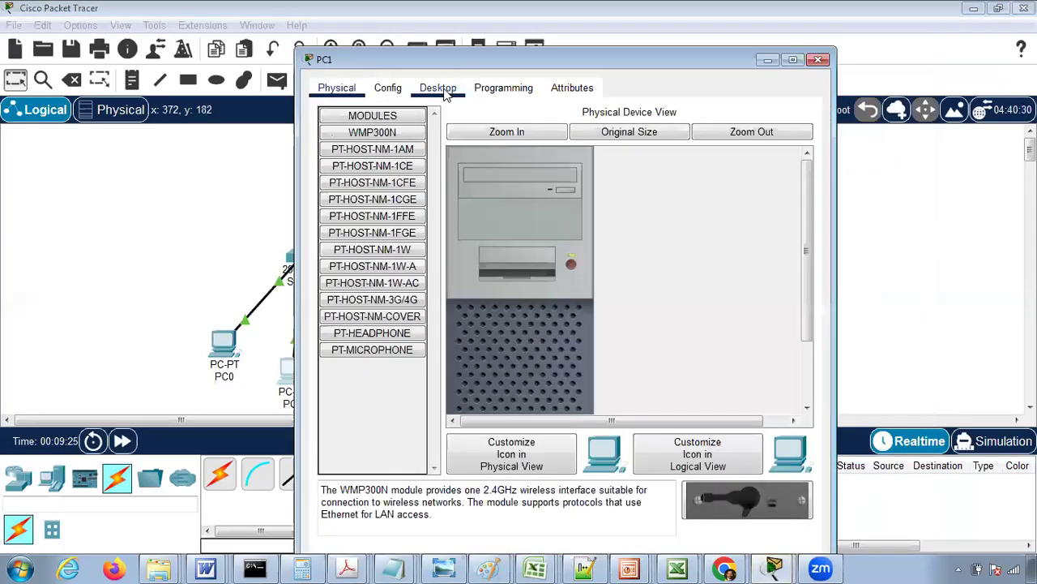
pyautogui.click(438, 89)
pyautogui.click(373, 141)
pyautogui.click(573, 201)
pyautogui.write('192.168.10.10')
pyautogui.press('Tab')
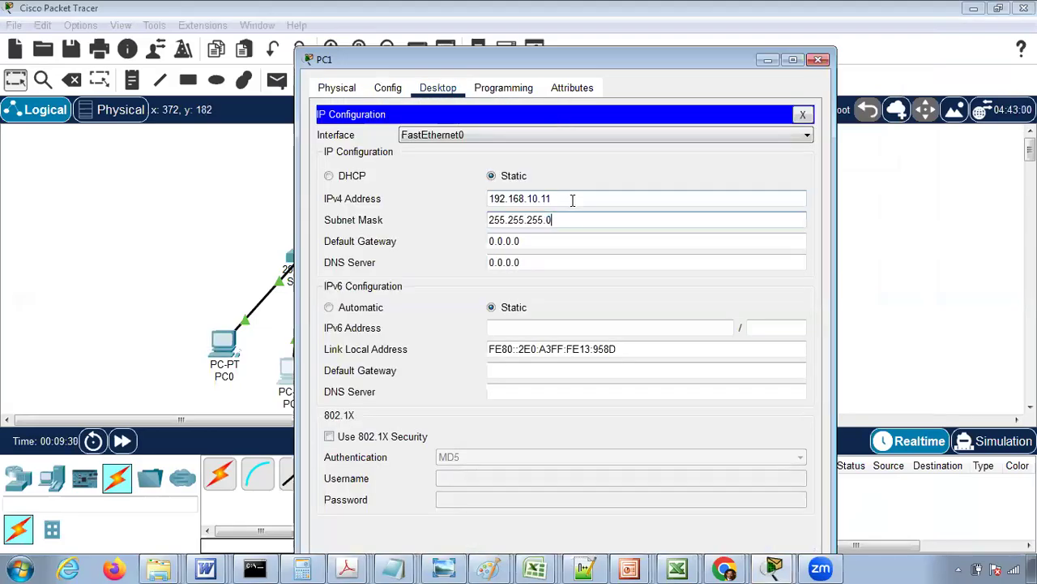
# - Set PC1's subnet mask to 255.255.255.128 and enter the VLAN-1 default gateway, closing its window when done
pyautogui.write('128')
pyautogui.press('Tab')
pyautogui.write('19')
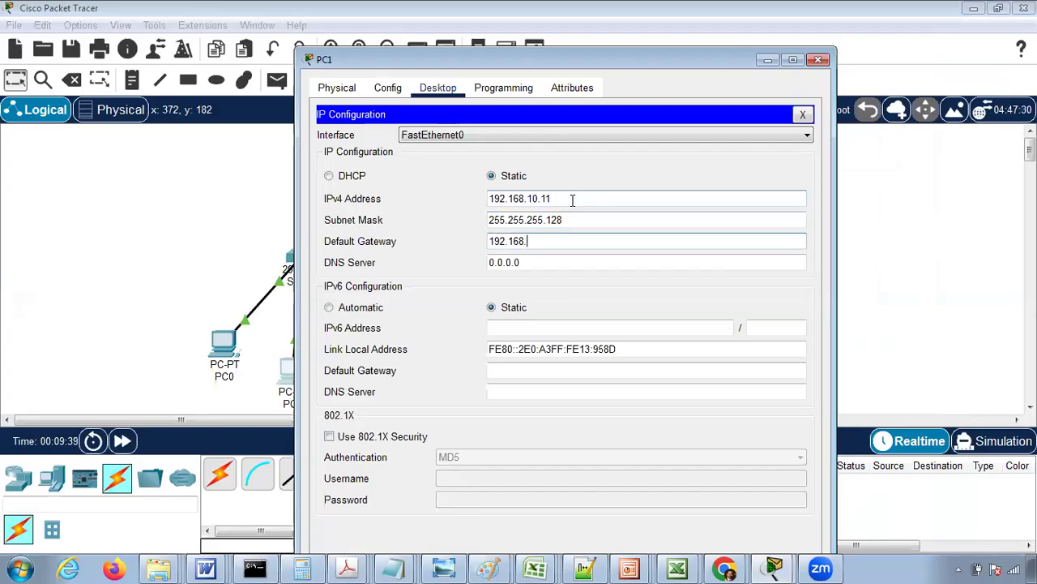
pyautogui.click(820, 60)
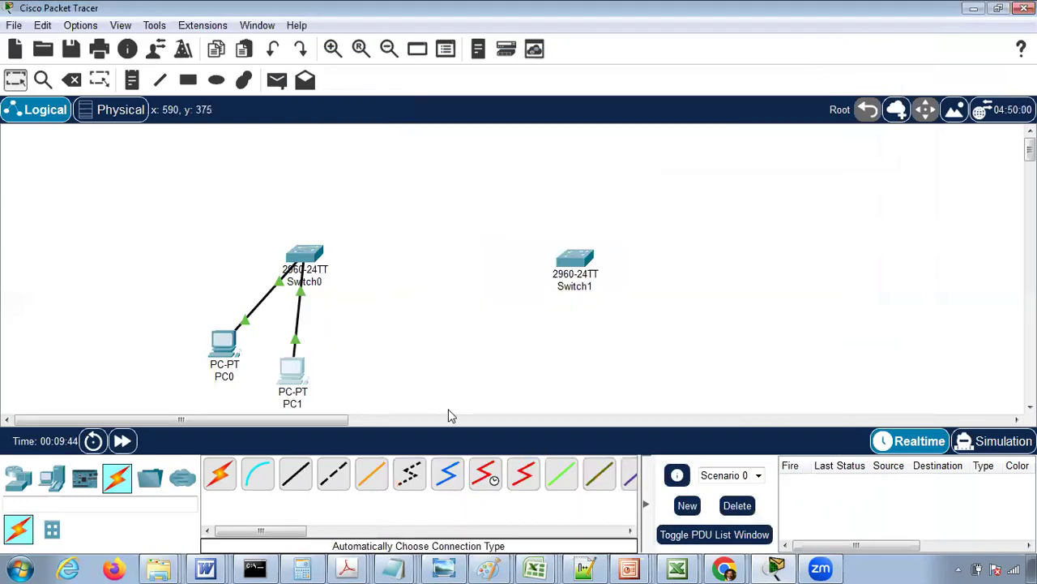
# - Place a note beside PC0 reading "VLAN-1", "192.168.10.0/25", "gateway" and "192.168.10.1/25" on separate lines
pyautogui.click(132, 79)
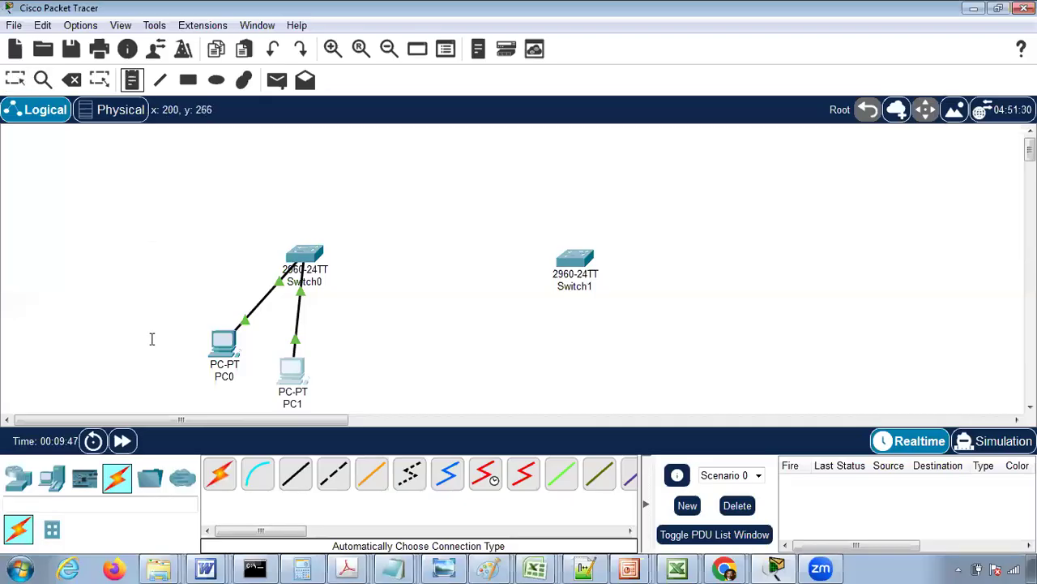
pyautogui.click(103, 333)
pyautogui.write('VLAN-1')
pyautogui.press('Return')
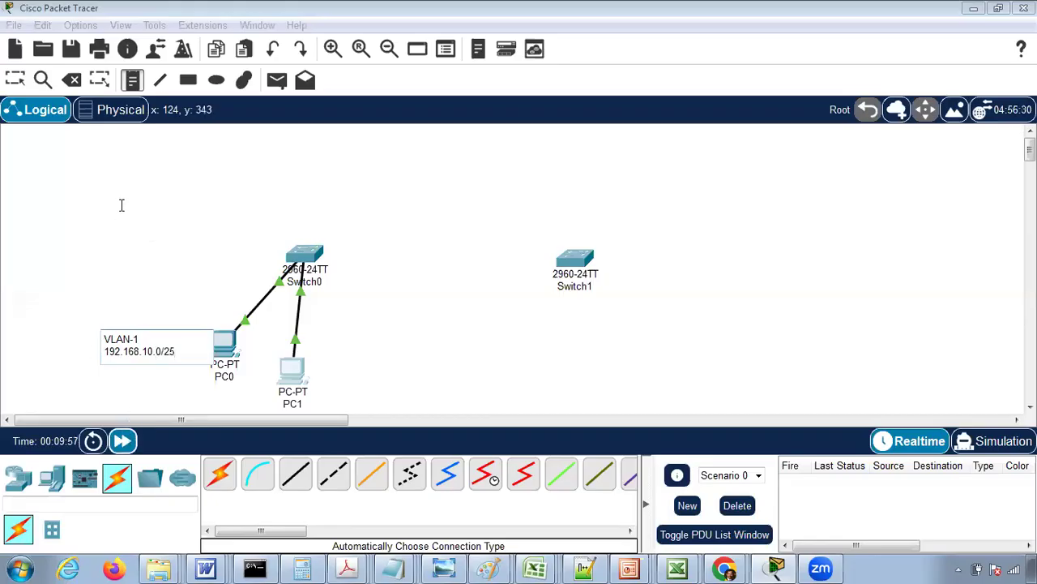
pyautogui.press('Return')
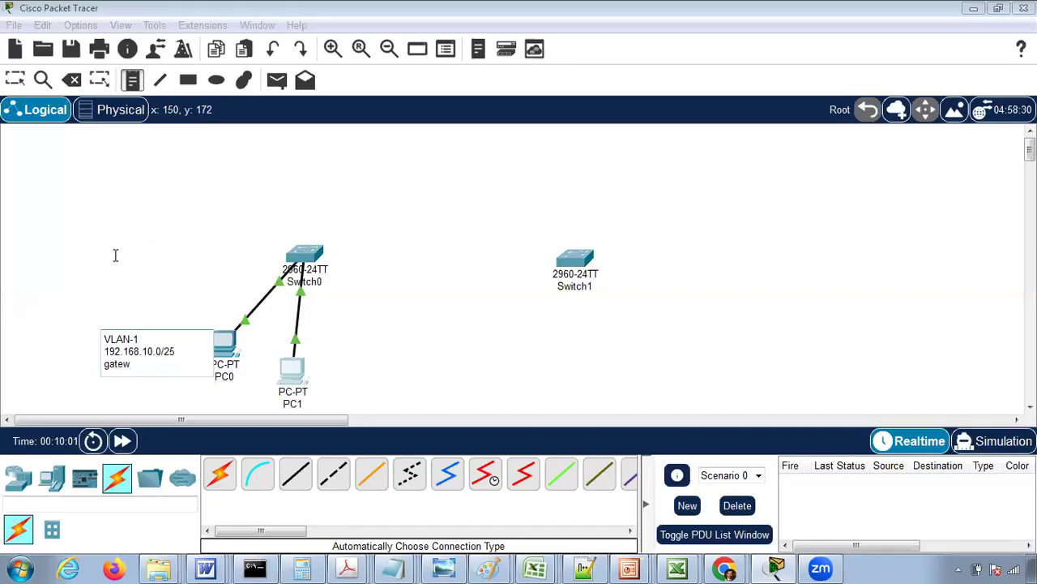
pyautogui.write('gateway')
pyautogui.press('Return')
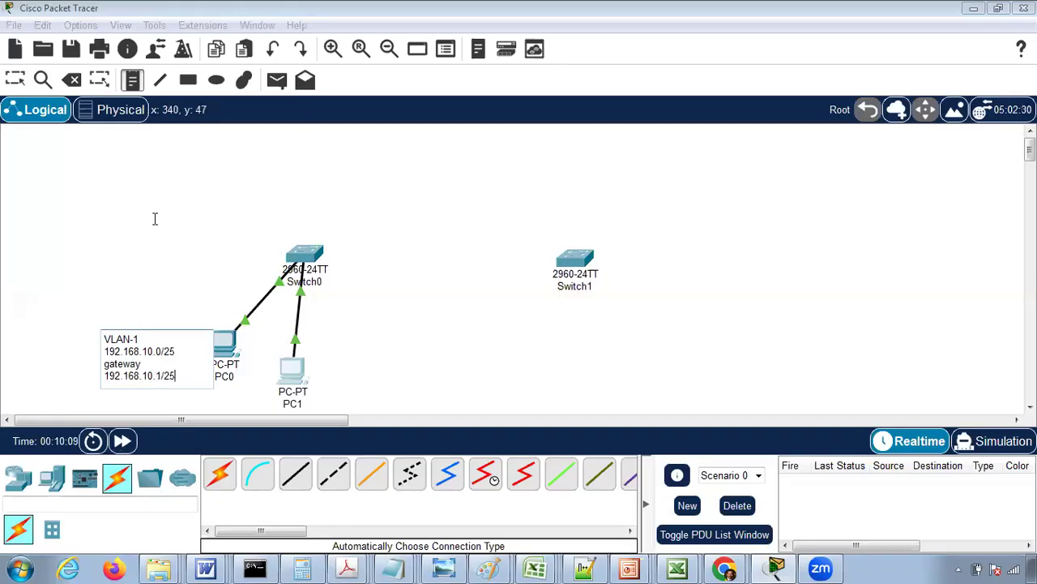
pyautogui.click(8, 337)
pyautogui.click(15, 79)
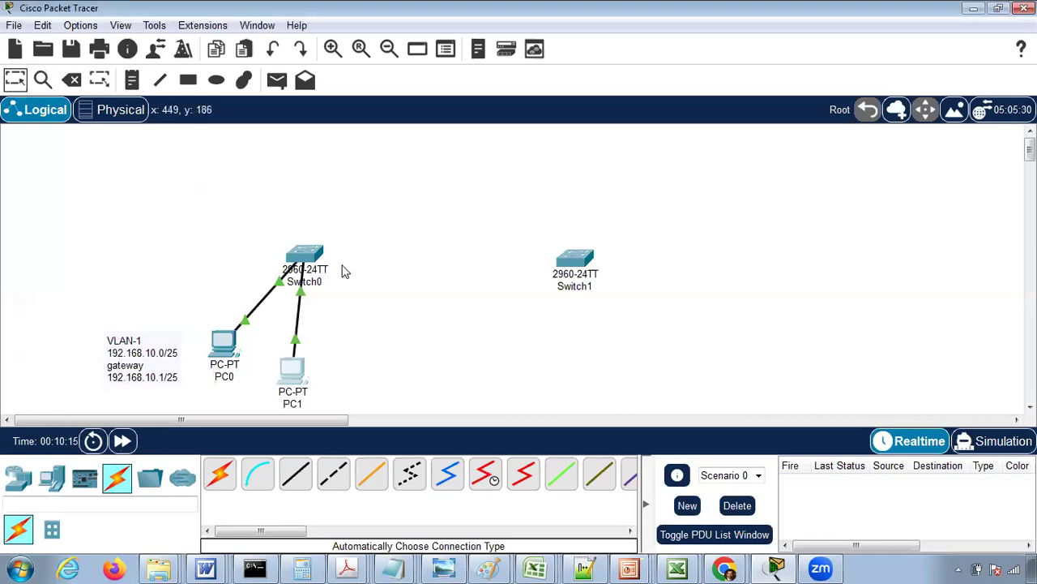
# - Add two more PCs, one below the other, above the VLAN-1 note and to the left of Switch0
pyautogui.moveTo(278, 291)
pyautogui.click(51, 482)
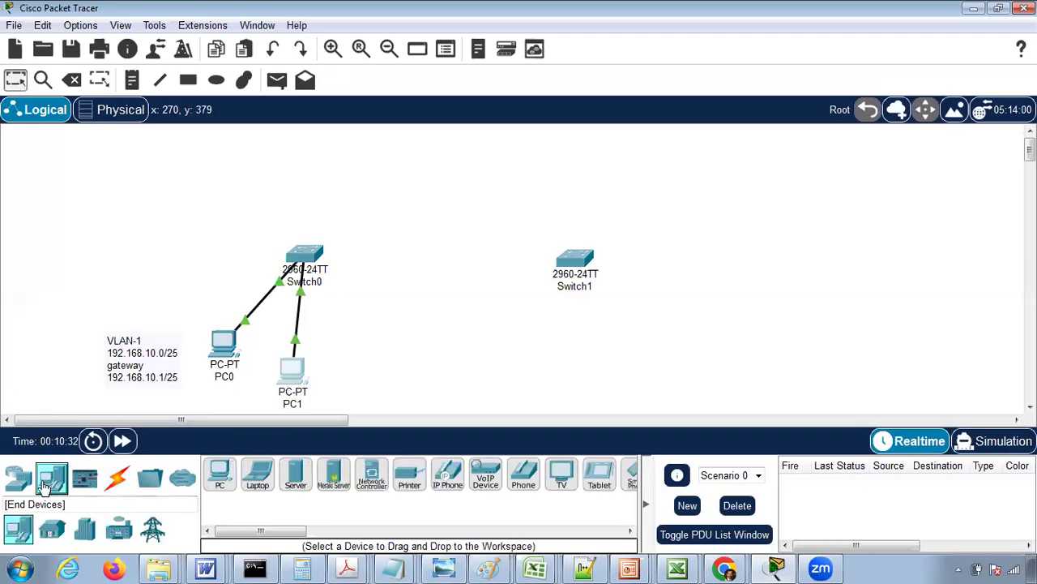
pyautogui.click(218, 475)
pyautogui.click(183, 173)
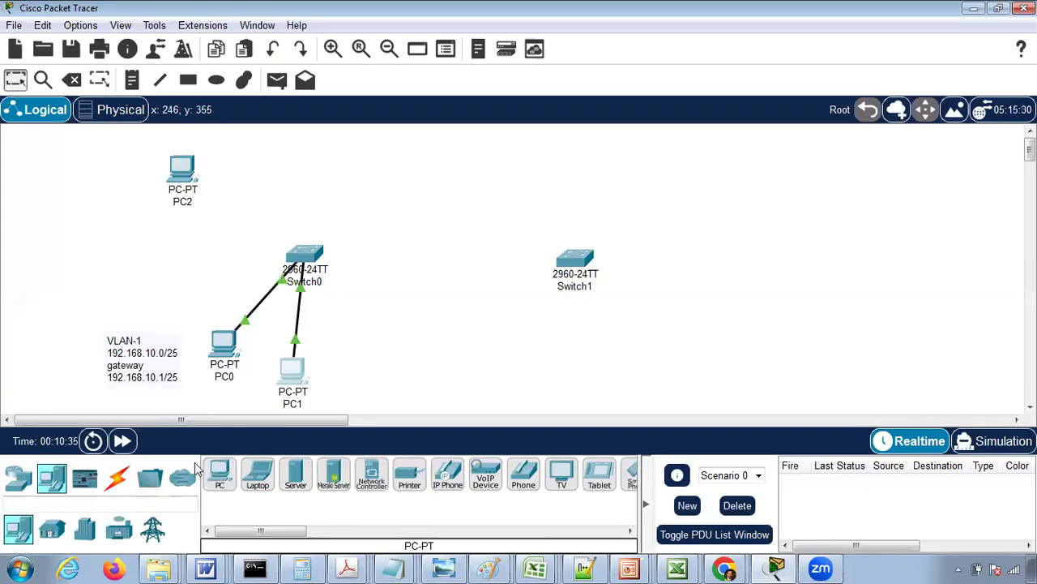
pyautogui.click(219, 478)
pyautogui.click(182, 241)
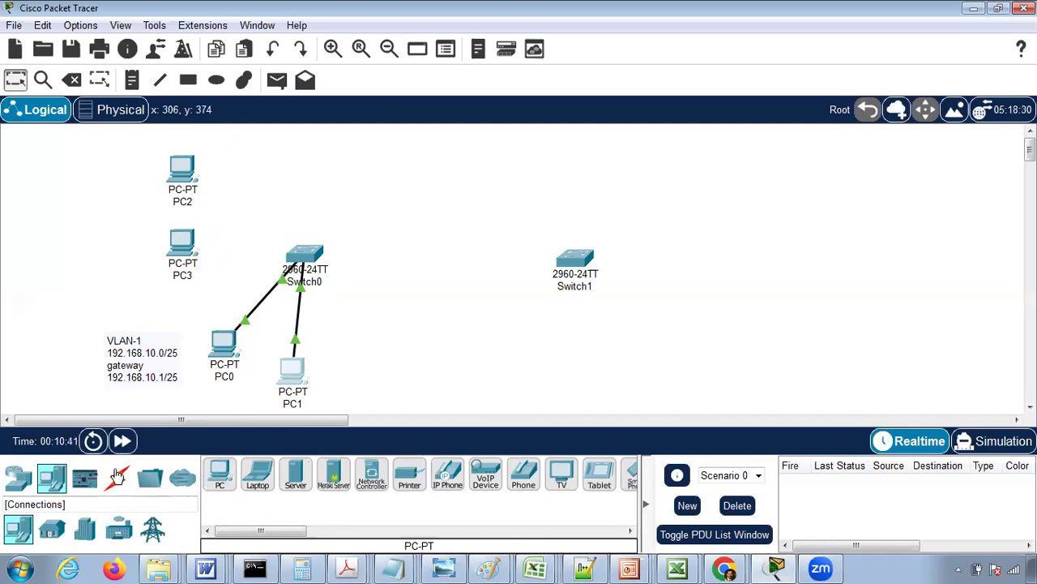
# - Connect PC2 and PC3 to Switch0 using the automatically chosen connection type
pyautogui.click(116, 476)
pyautogui.click(218, 475)
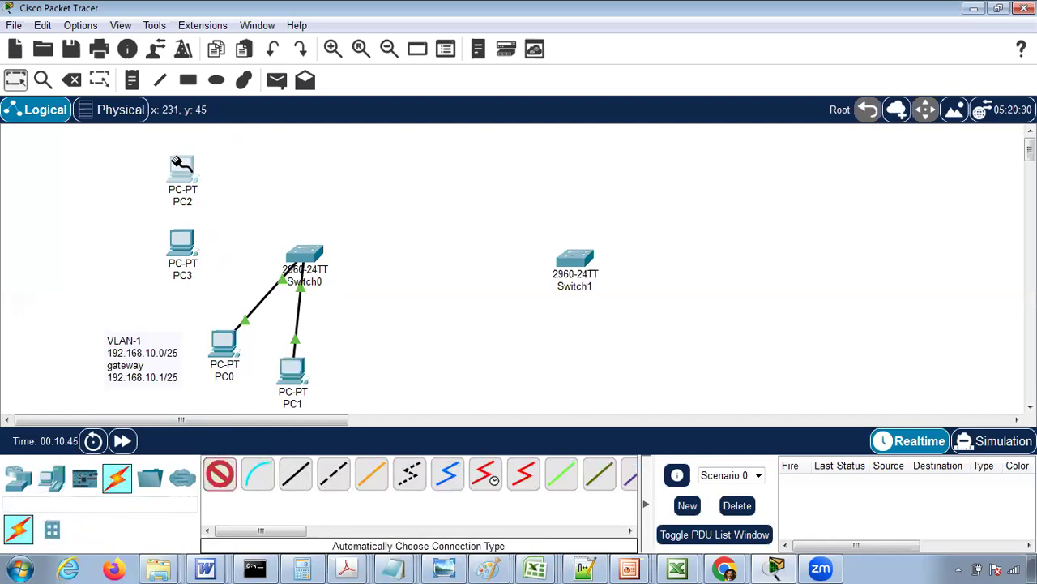
pyautogui.click(183, 170)
pyautogui.click(301, 253)
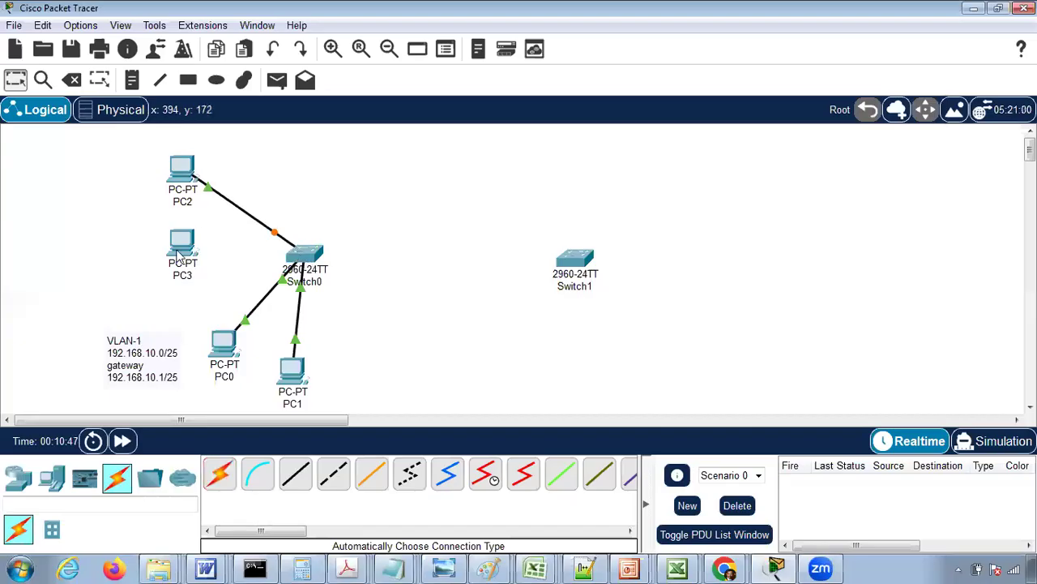
pyautogui.click(217, 477)
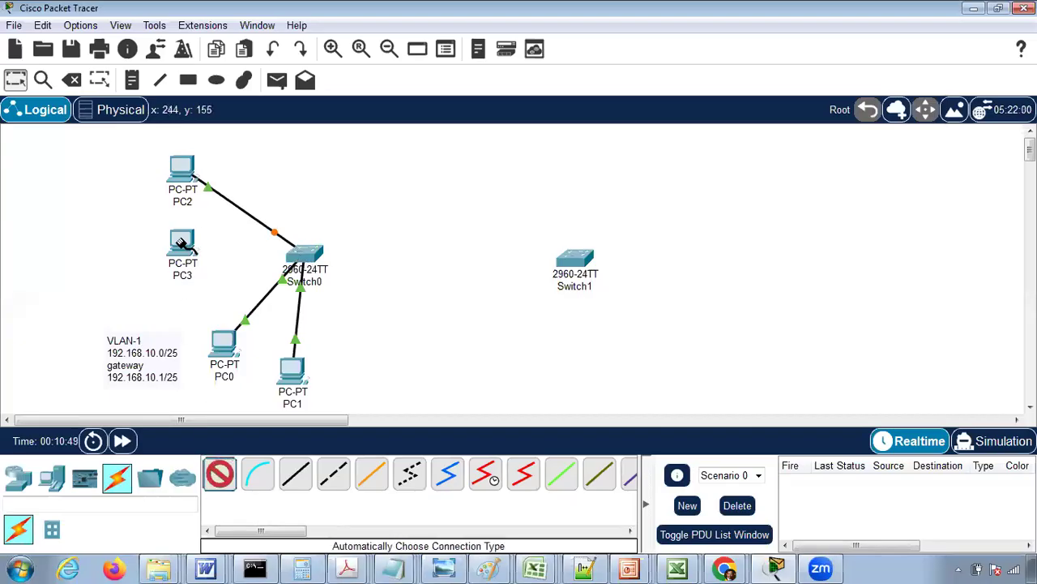
pyautogui.click(179, 238)
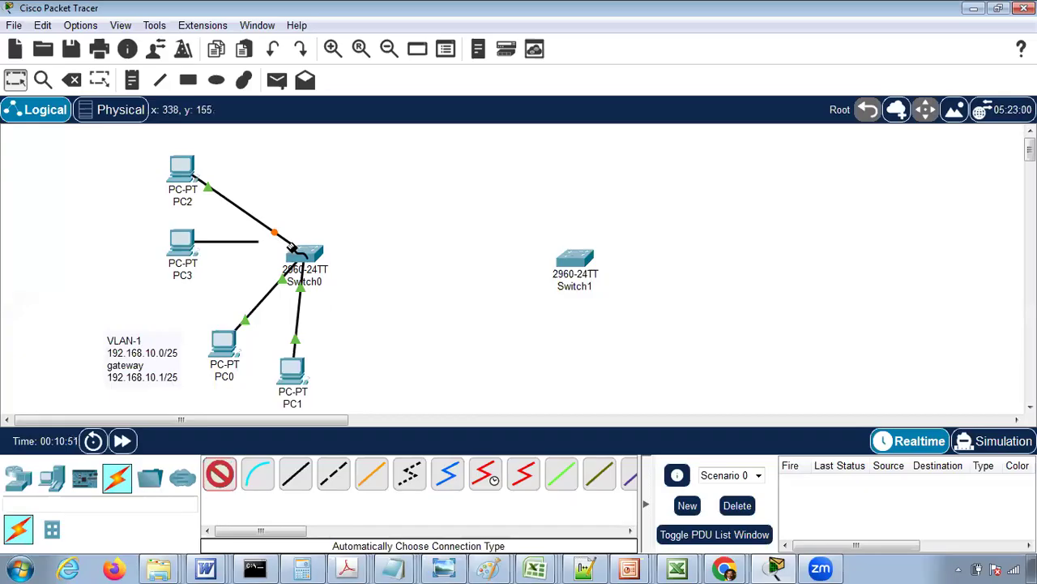
pyautogui.click(298, 251)
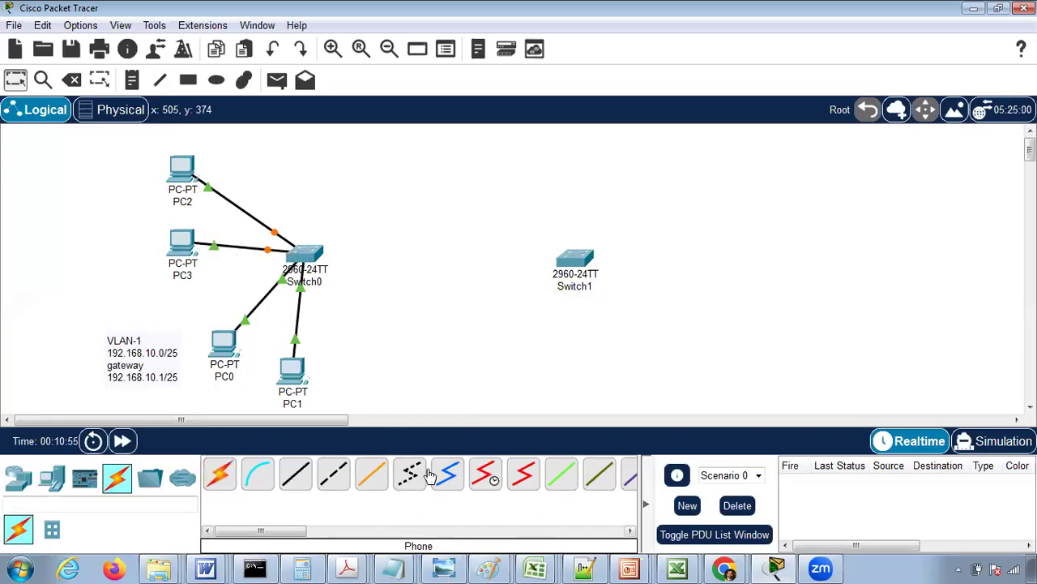
# - Copy the VLAN-1 note's text into a new note beside PC2 and change its heading to VLAN-2
pyautogui.doubleClick(153, 374)
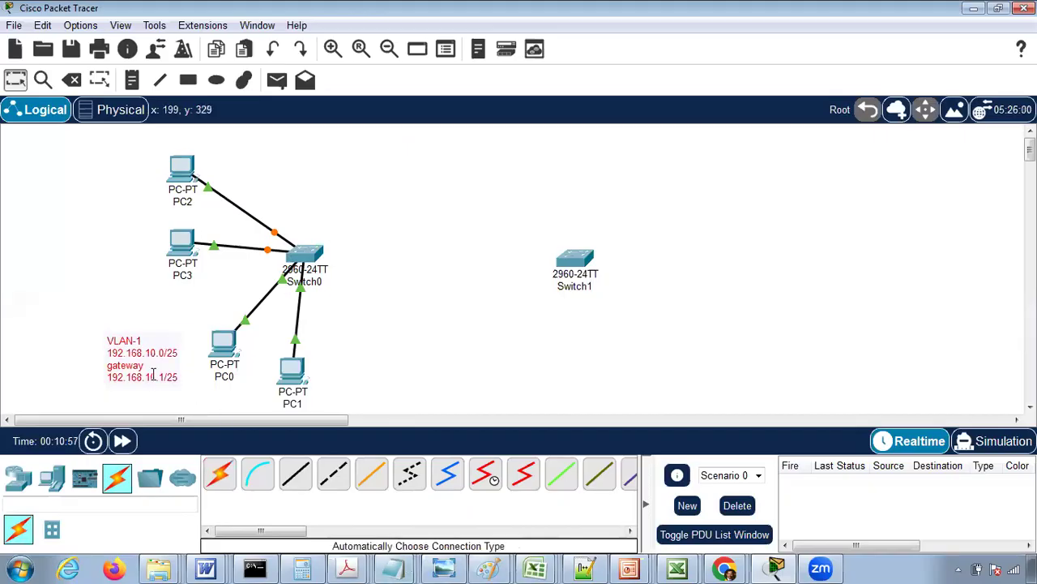
pyautogui.hotkey('ctrl', 'a')
pyautogui.hotkey('ctrl', 'c')
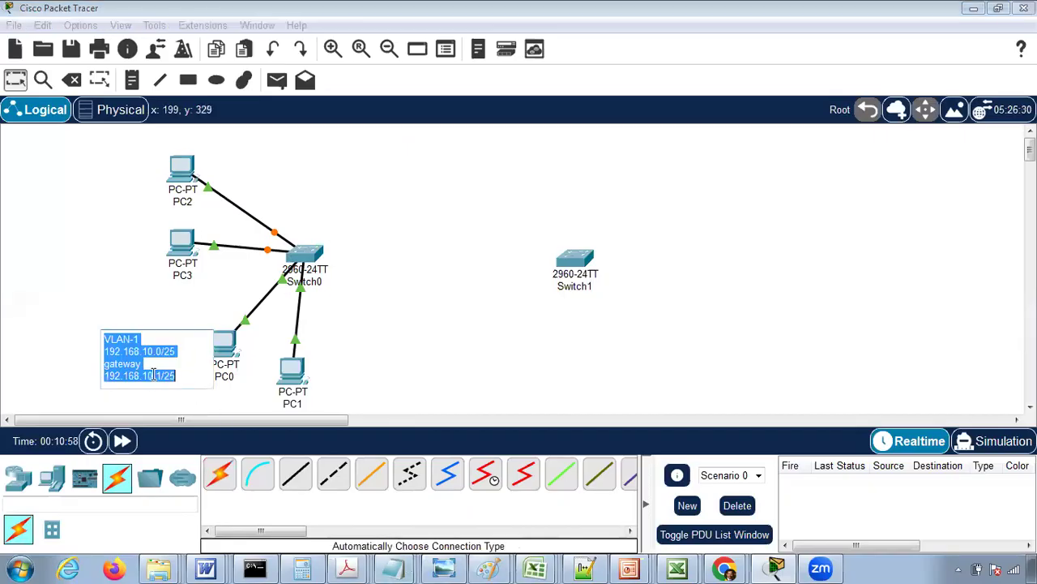
pyautogui.click(132, 79)
pyautogui.click(65, 167)
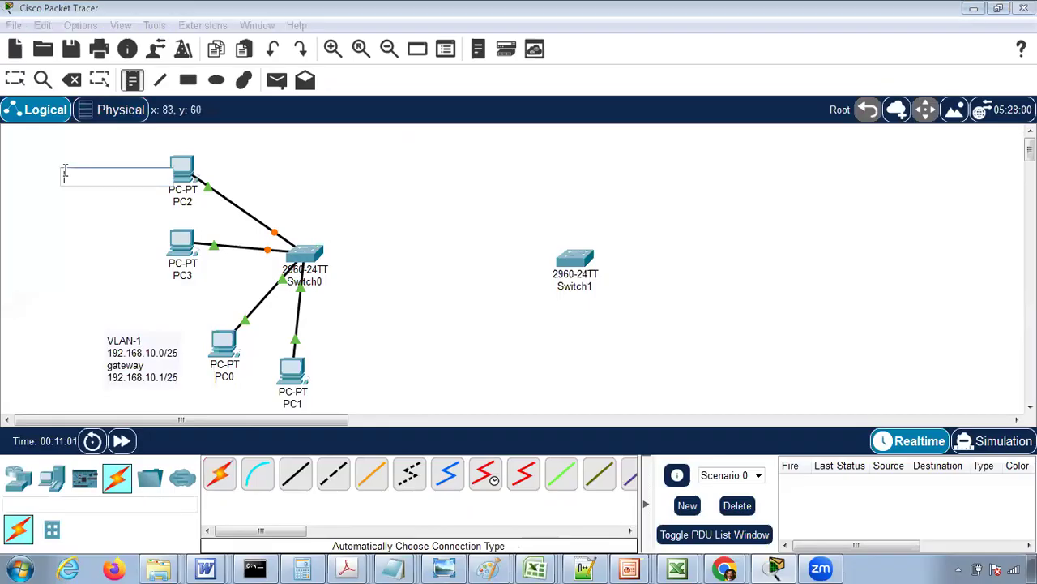
pyautogui.hotkey('ctrl', 'v')
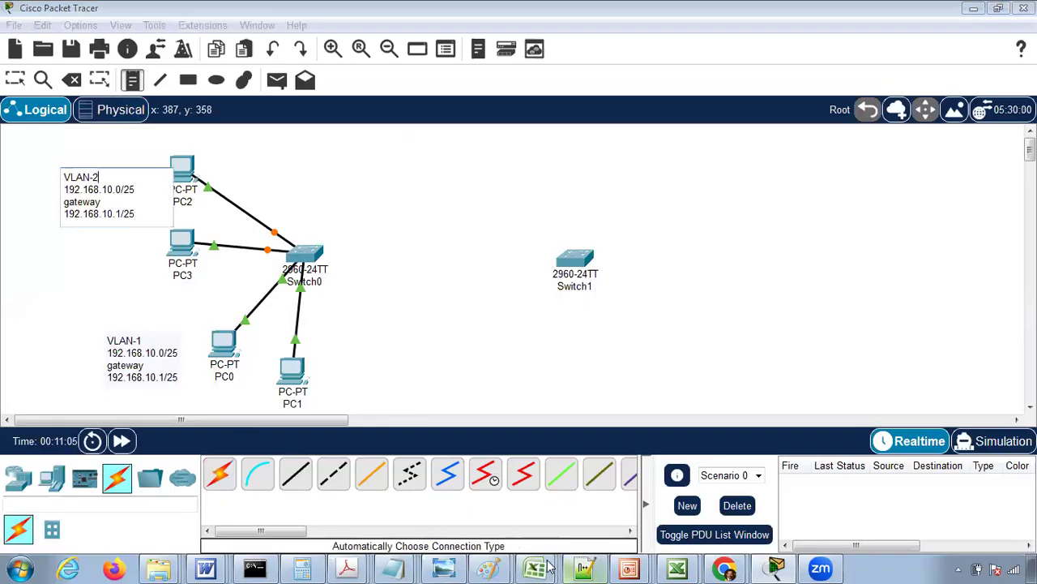
# - Switch to Notepad and review the planned VLAN-2 network, gateway and host addresses
pyautogui.moveTo(413, 565)
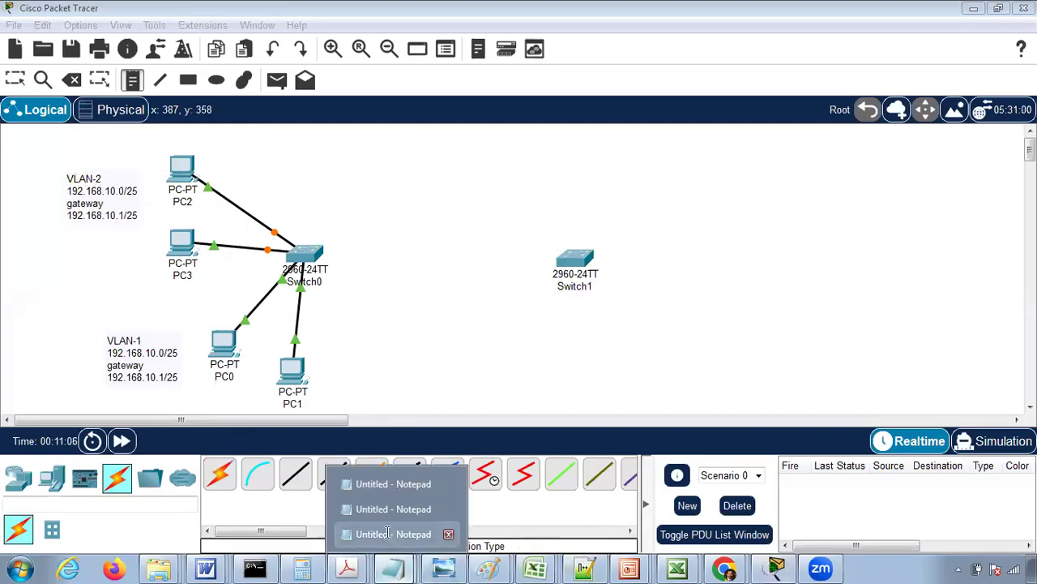
pyautogui.click(386, 530)
pyautogui.press('Down')
pyautogui.press('Down')
pyautogui.press('Down')
pyautogui.press('Down')
pyautogui.press('Down')
pyautogui.press('Down')
pyautogui.press('Down')
pyautogui.press('Down')
pyautogui.press('Down')
pyautogui.press('Down')
pyautogui.press('Down')
pyautogui.press('Down')
pyautogui.press('Down')
pyautogui.press('Down')
pyautogui.press('Down')
pyautogui.press('Down')
pyautogui.press('Down')
pyautogui.press('Down')
pyautogui.press('Down')
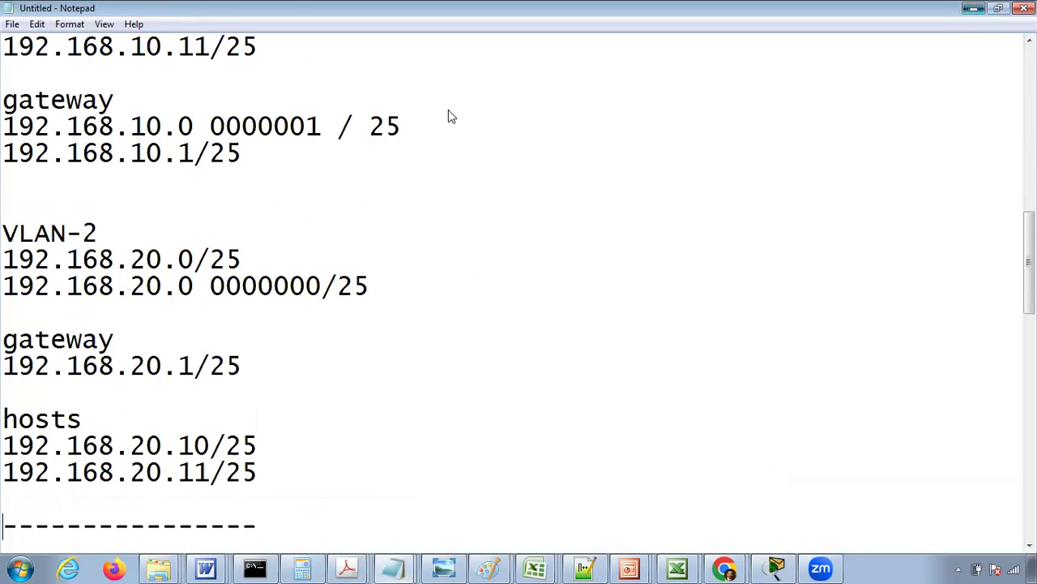
# - Return to Packet Tracer and change the VLAN-2 note's network to 192.168.20.0/25 and its gateway to 192.168.20.1/25
pyautogui.click(110, 192)
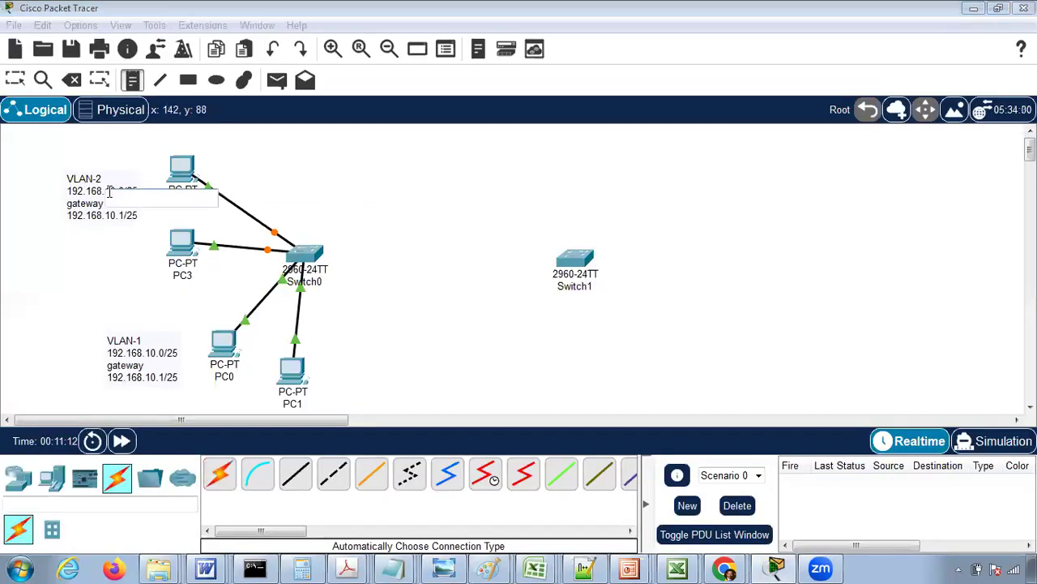
pyautogui.click(10, 80)
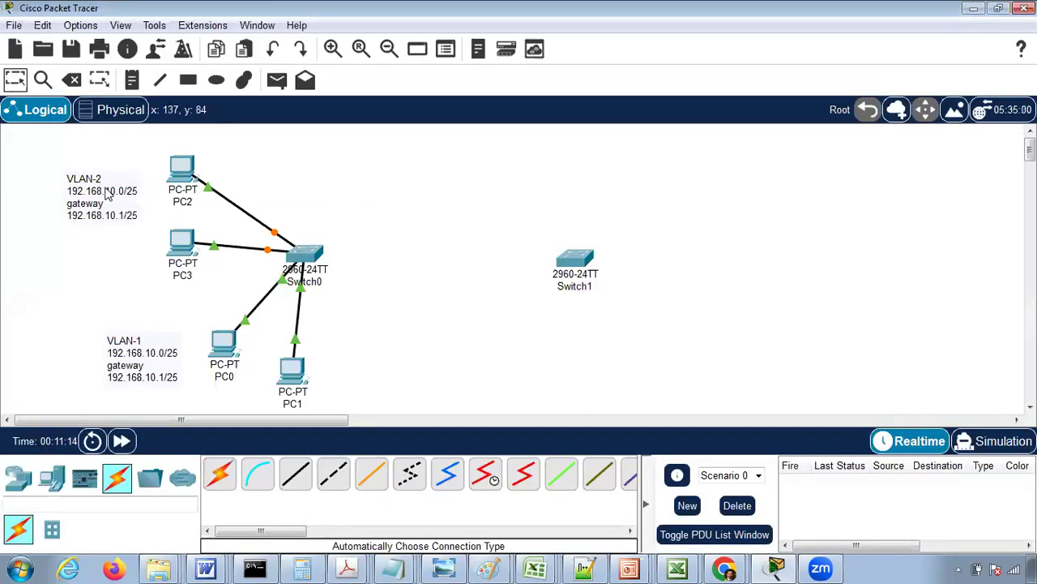
pyautogui.doubleClick(106, 192)
pyautogui.write('20')
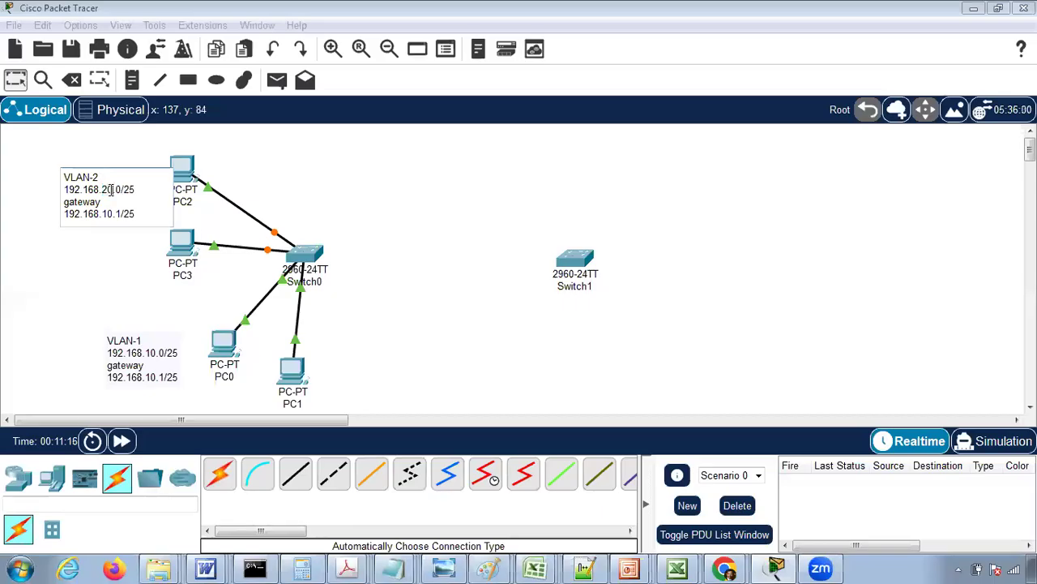
pyautogui.press('BackSpace')
pyautogui.write('2')
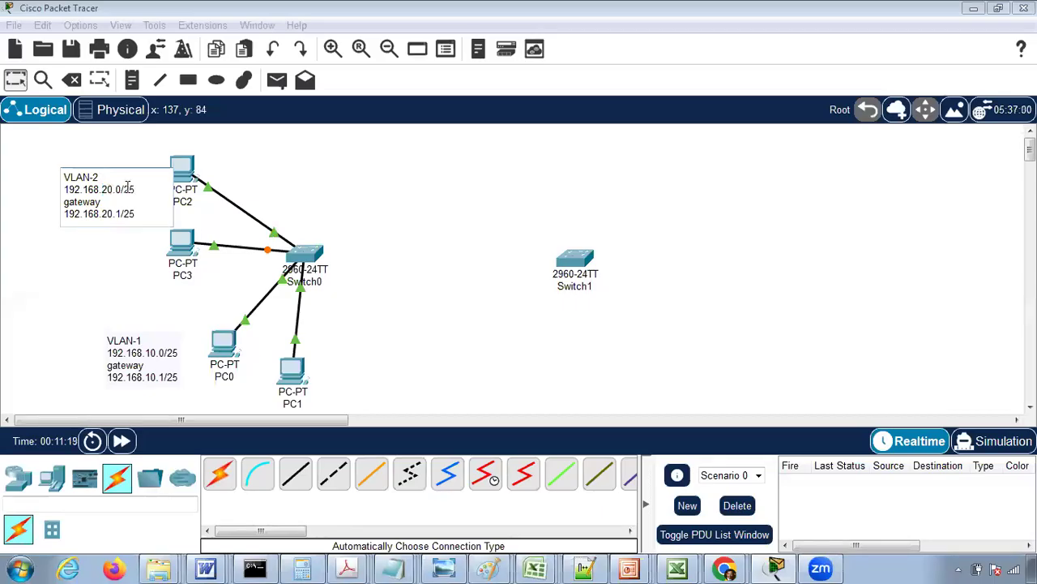
pyautogui.click(14, 84)
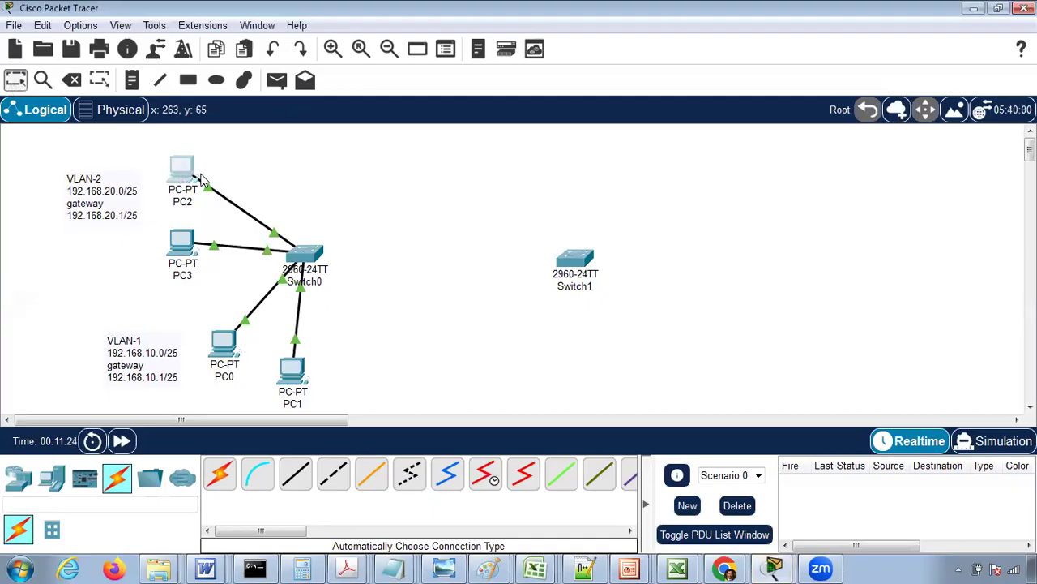
# - Open PC2's IP configuration and set its static IPv4 address to 192.168.20.10
pyautogui.click(188, 171)
pyautogui.click(438, 87)
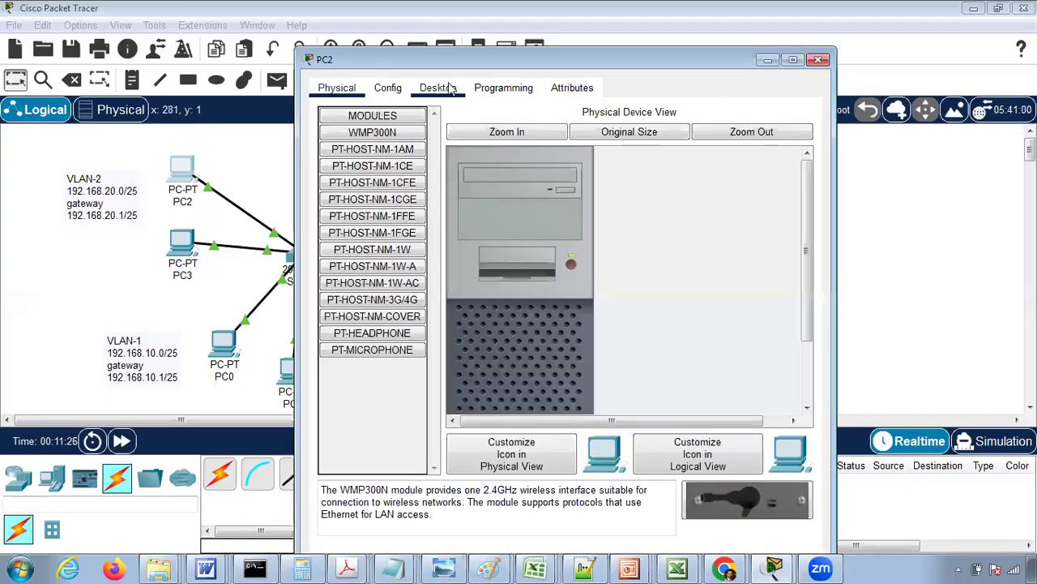
pyautogui.click(384, 162)
pyautogui.click(536, 197)
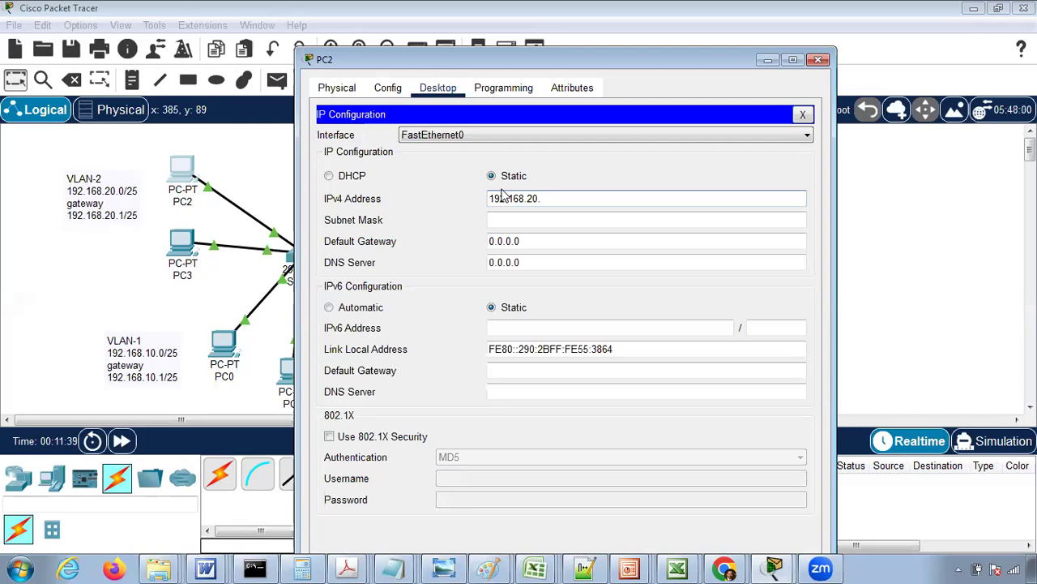
pyautogui.write('10')
pyautogui.press('Tab')
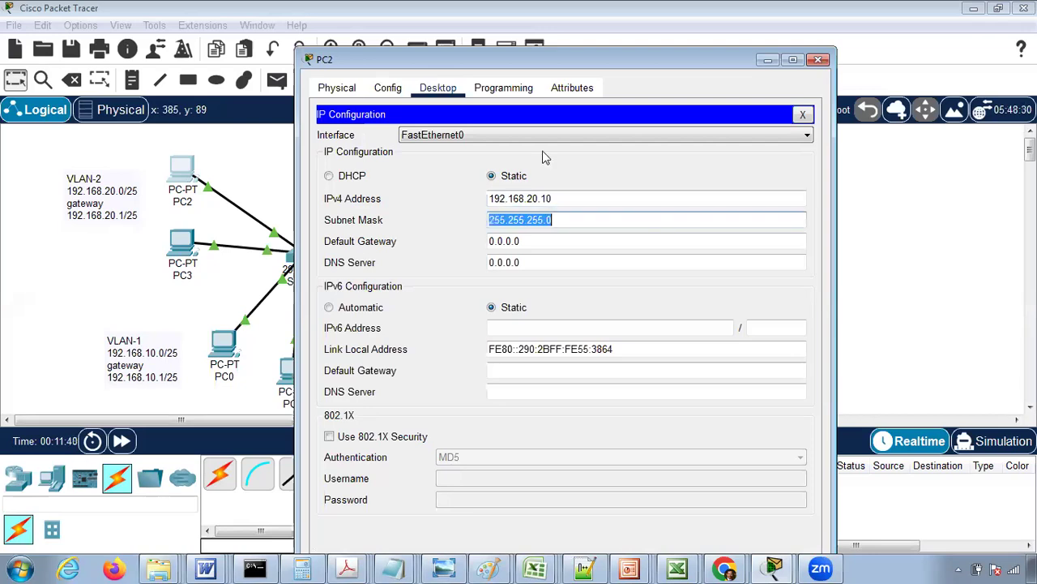
# - Set PC2's subnet mask to 255.255.255.128 and its default gateway to 192.168.20.1
pyautogui.click(563, 222)
pyautogui.write('128')
pyautogui.press('Tab')
pyautogui.write('192.')
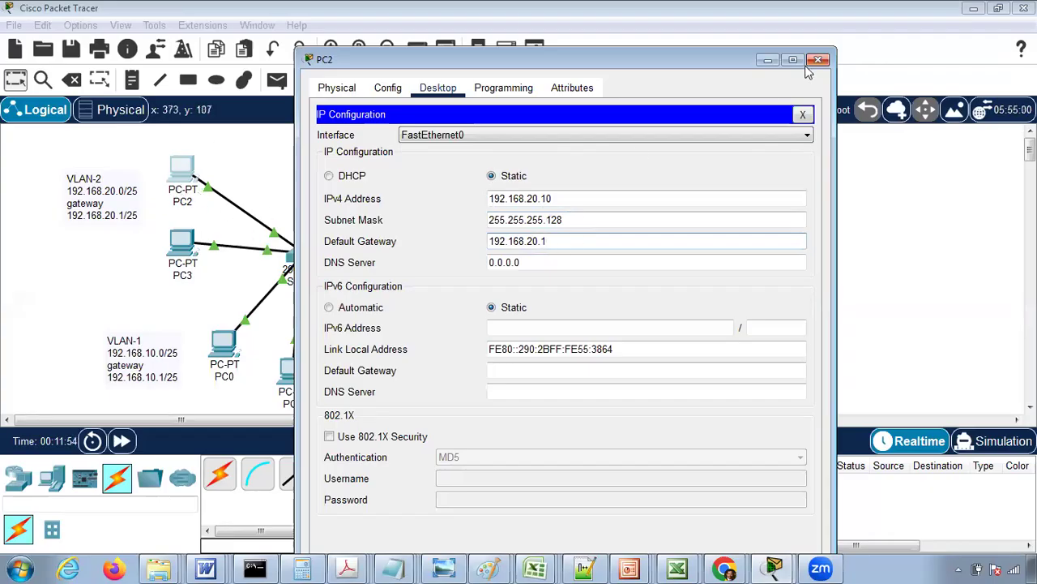
# - Copy PC2's IPv4 address and close its configuration window
pyautogui.click(565, 198)
pyautogui.hotkey('ctrl', 'a')
pyautogui.hotkey('ctrl', 'c')
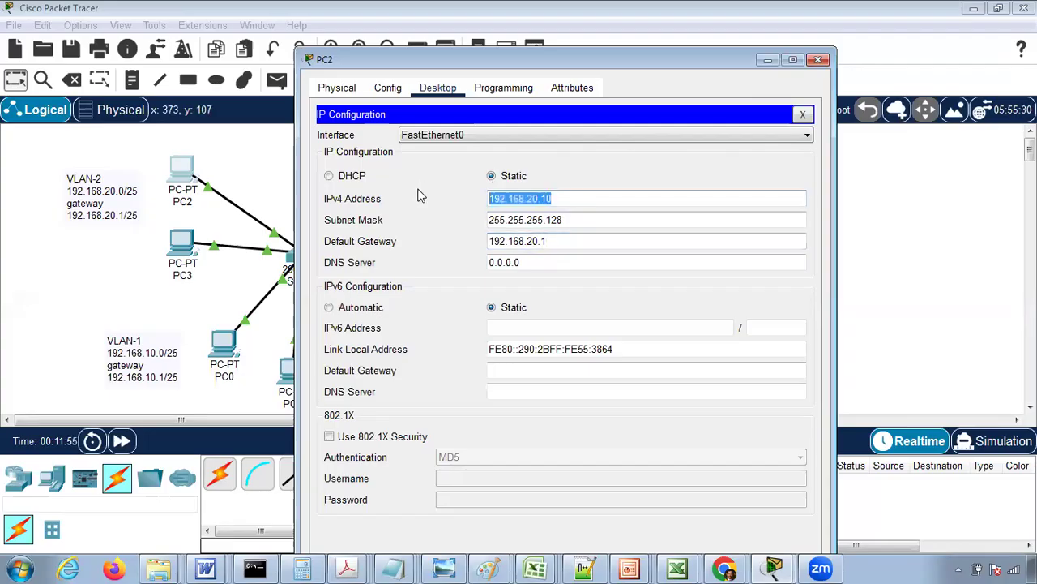
pyautogui.click(818, 61)
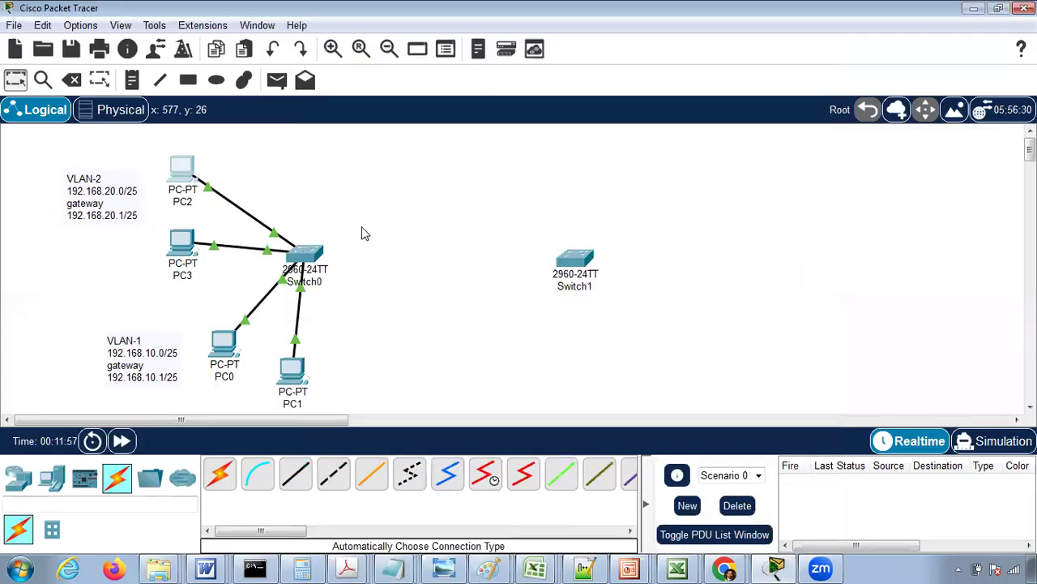
# - Open PC3's IP configuration and set its static IPv4 address to 192.168.20.11
pyautogui.click(182, 245)
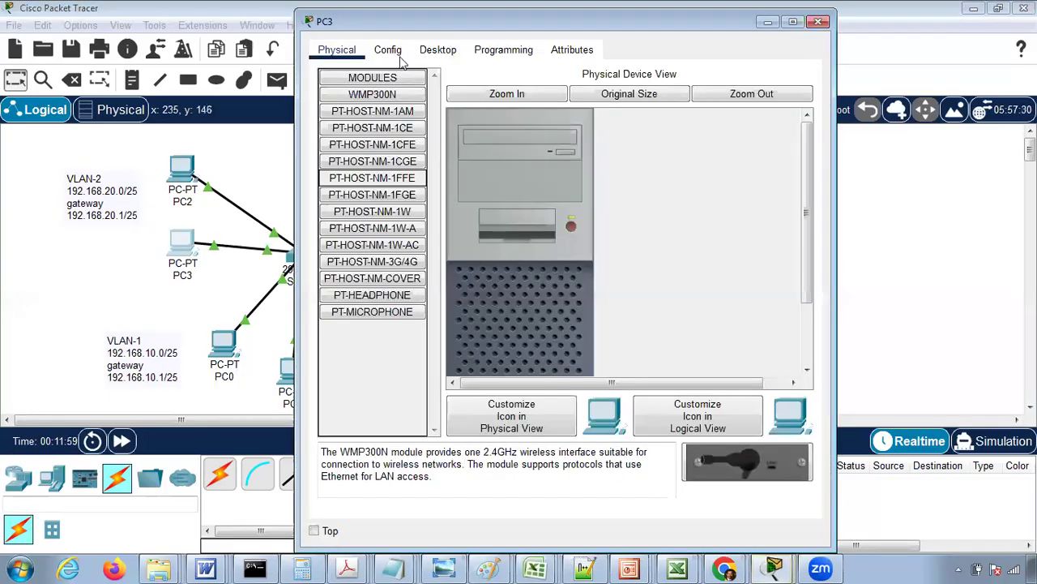
pyautogui.click(438, 49)
pyautogui.click(383, 123)
pyautogui.click(514, 161)
pyautogui.hotkey('ctrl', 'v')
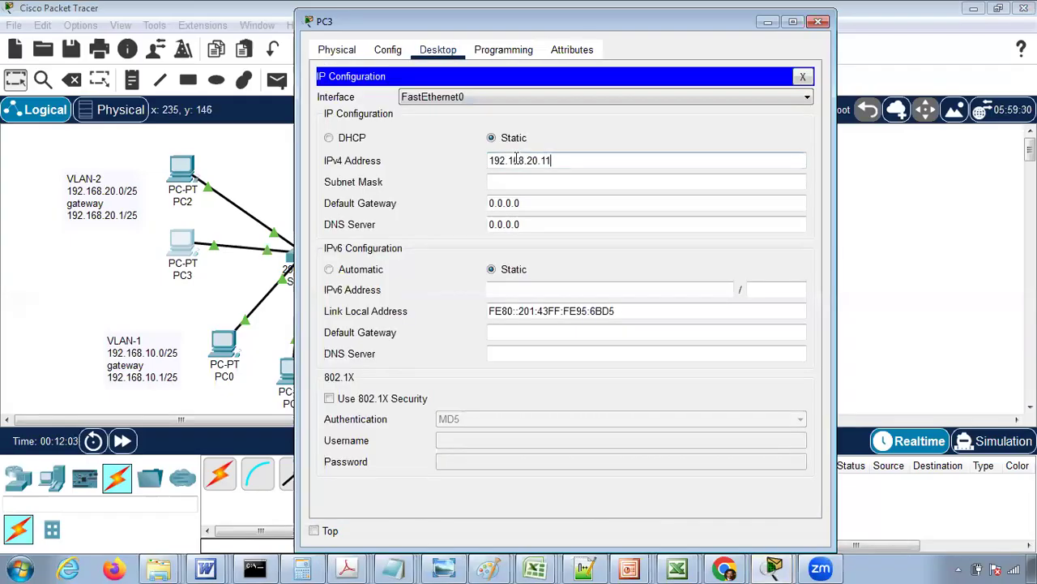
# - Set PC3's subnet mask to 255.255.255.128 and default gateway to 192.168.20.1, and close its configuration window
pyautogui.press('Tab')
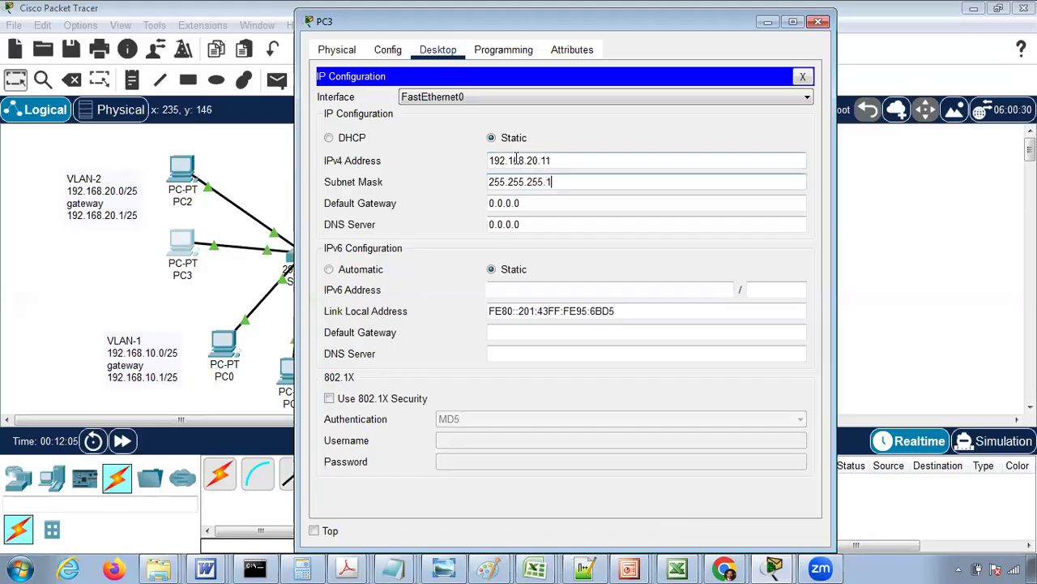
pyautogui.press('Tab')
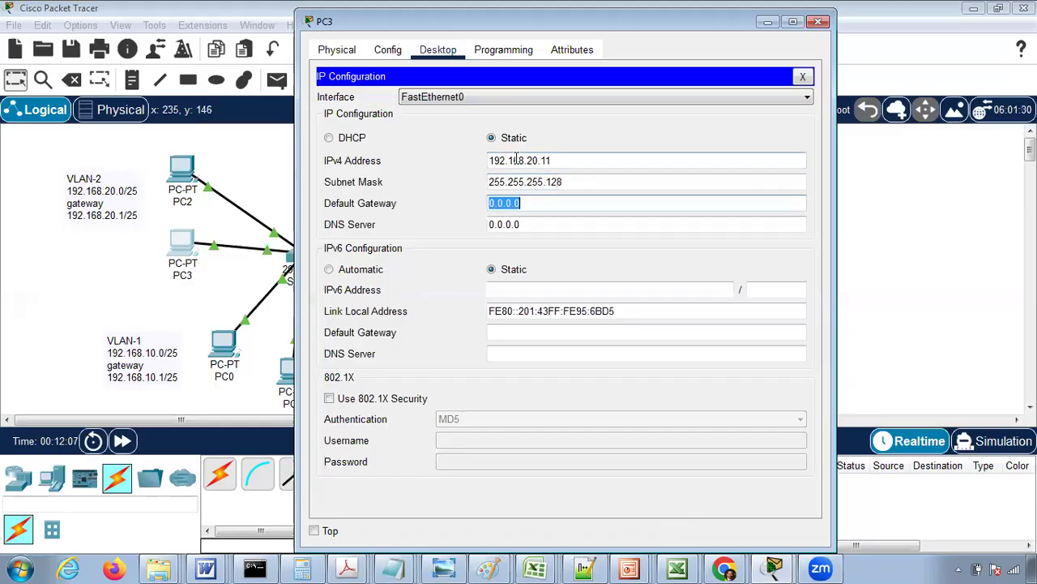
pyautogui.write('192.168.20.1')
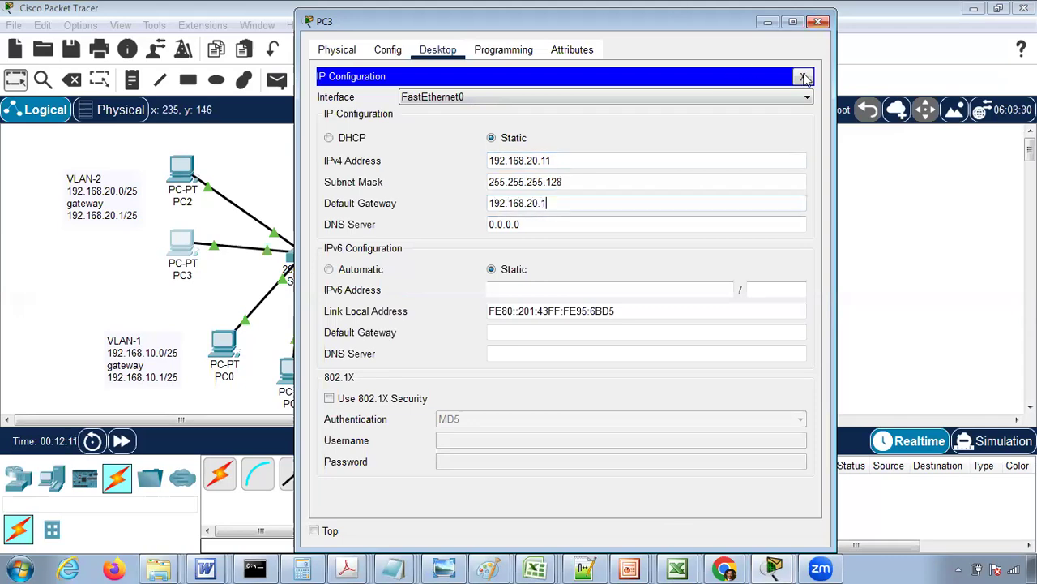
pyautogui.click(818, 22)
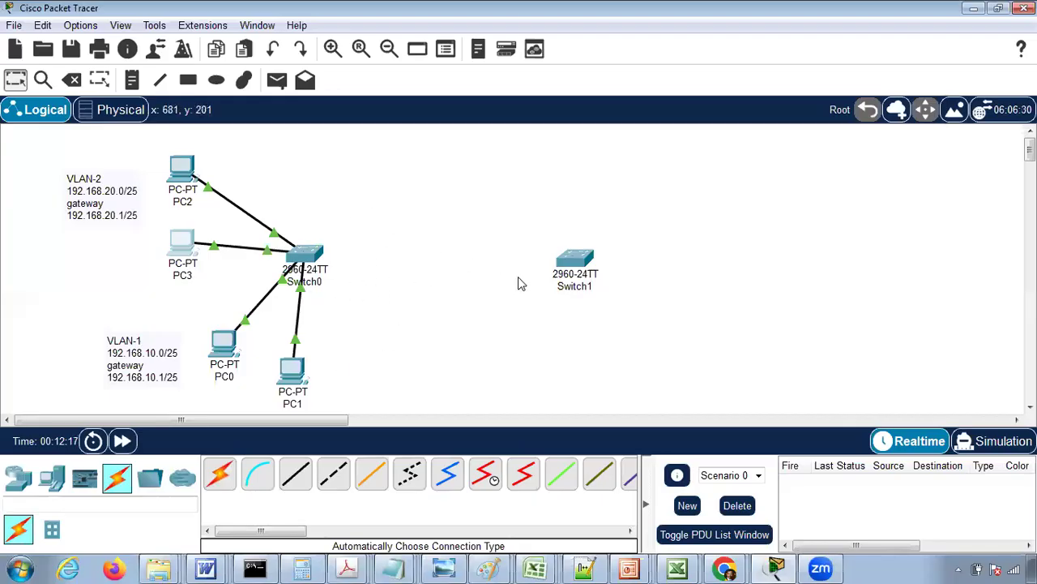
# - Consult the Module 4 - LANs-ExtendedLANs-VLANs-1 presentation in PowerPoint and return to Packet Tracer
pyautogui.moveTo(272, 235)
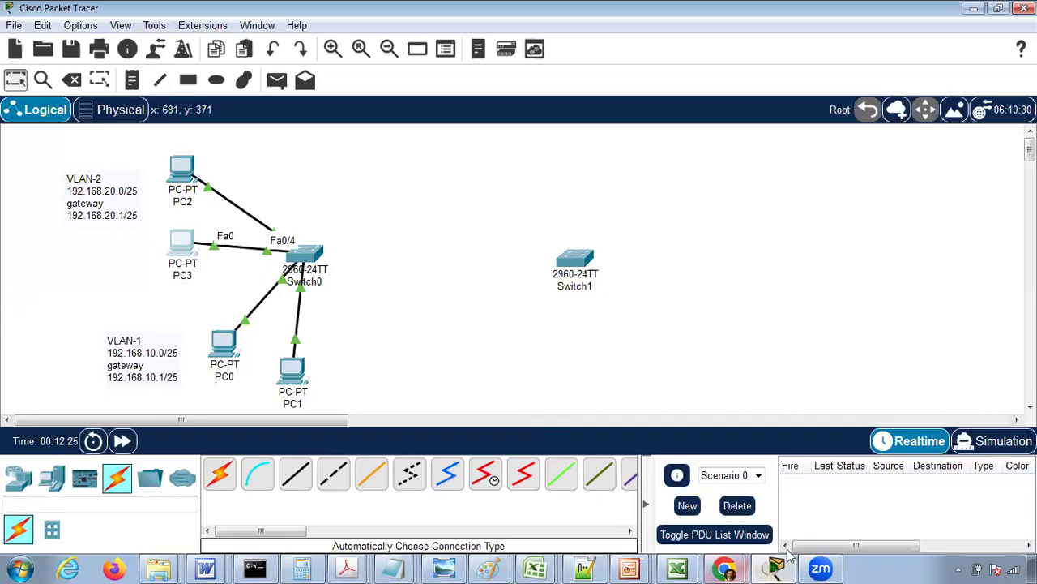
pyautogui.rightClick(629, 567)
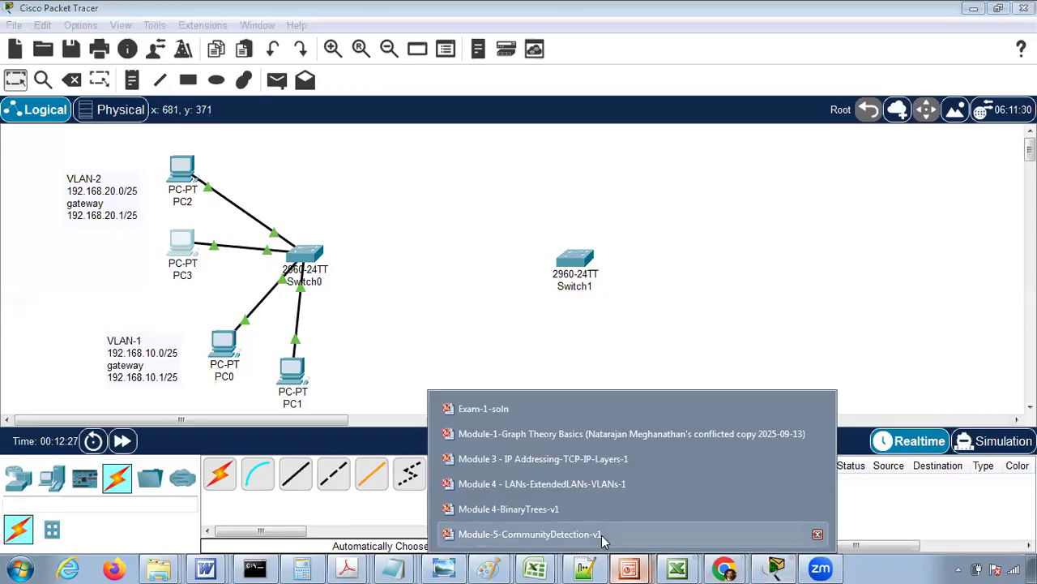
pyautogui.click(579, 483)
pyautogui.click(975, 8)
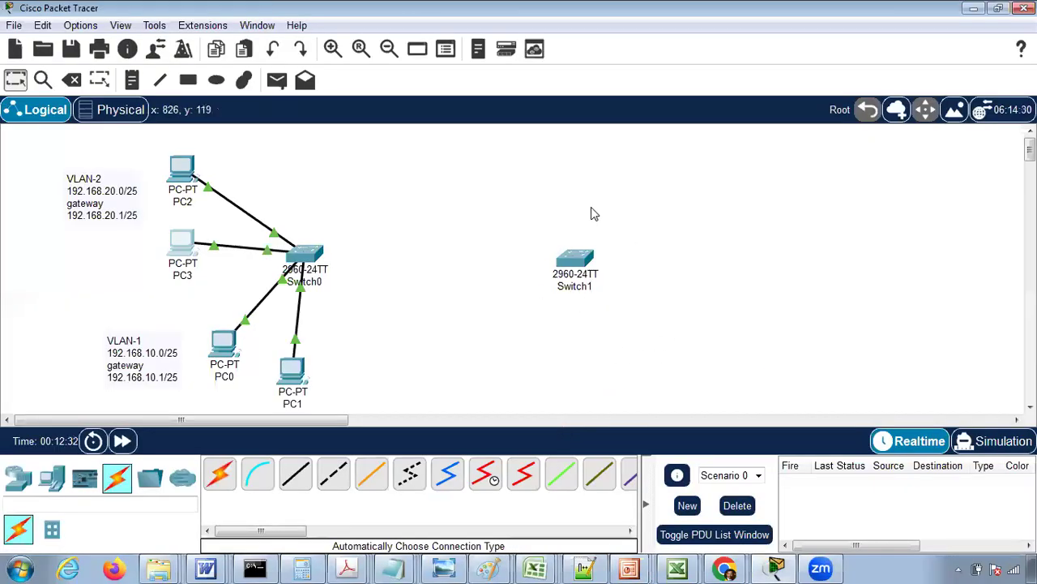
# - Place two generic PCs, PC4 and PC5, side by side below Switch1
pyautogui.click(51, 478)
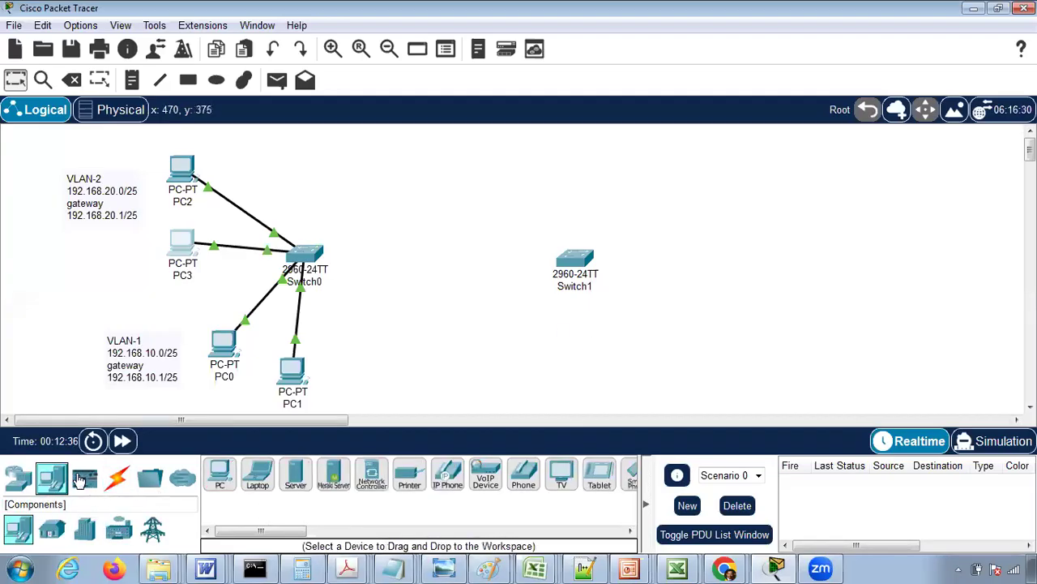
pyautogui.click(227, 474)
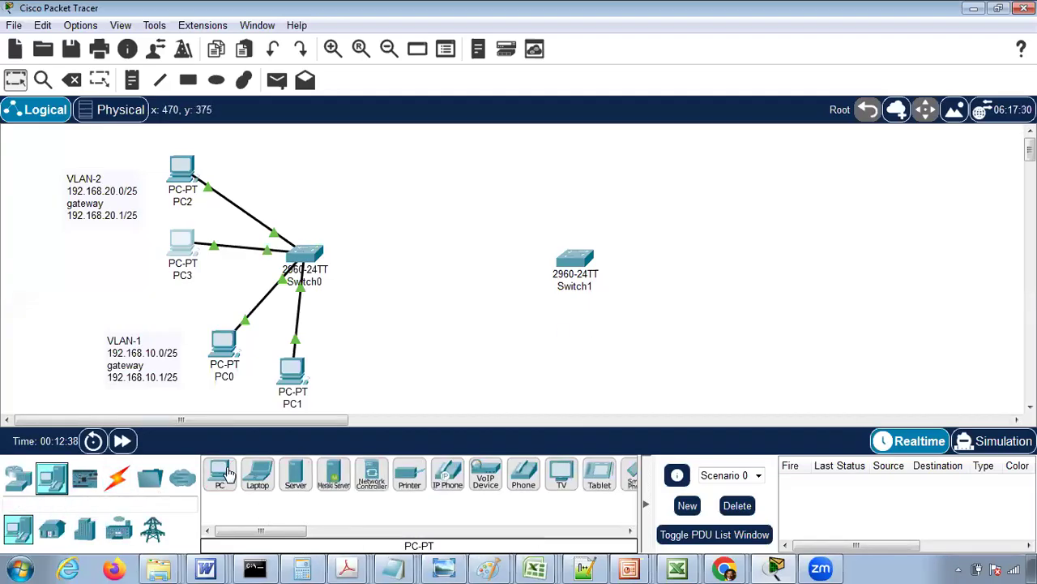
pyautogui.click(579, 377)
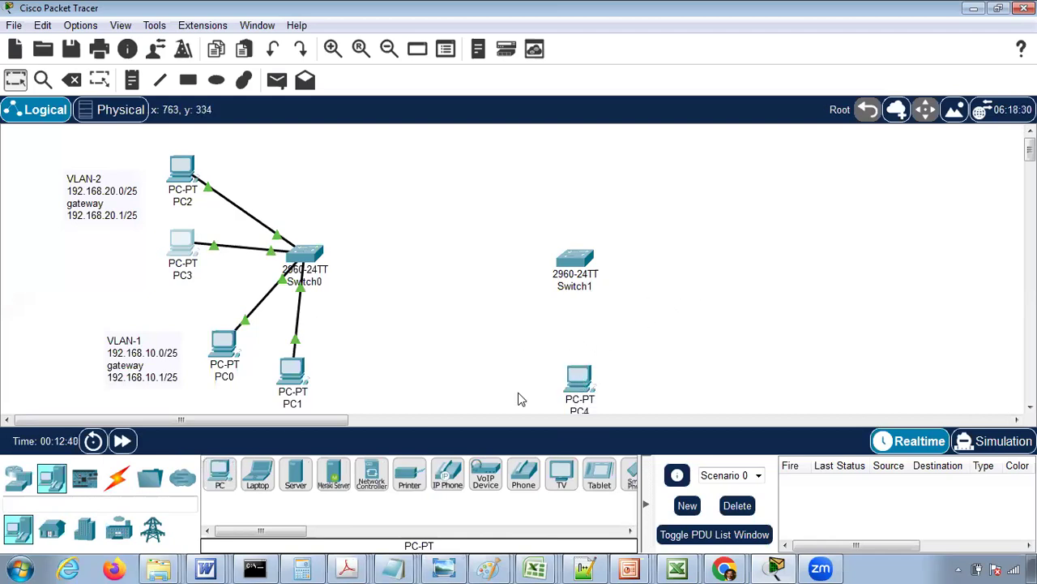
pyautogui.click(218, 477)
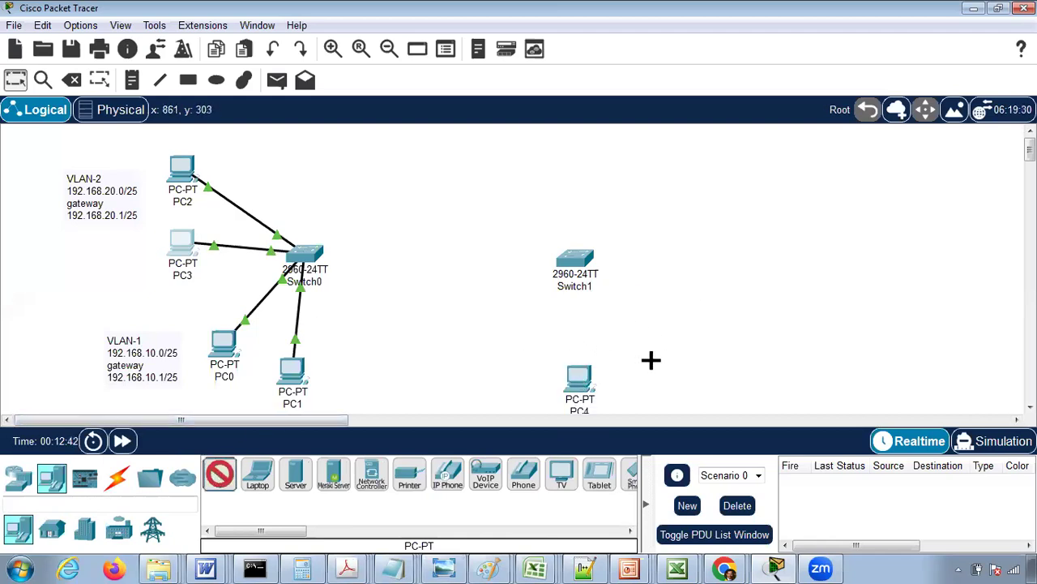
pyautogui.click(651, 359)
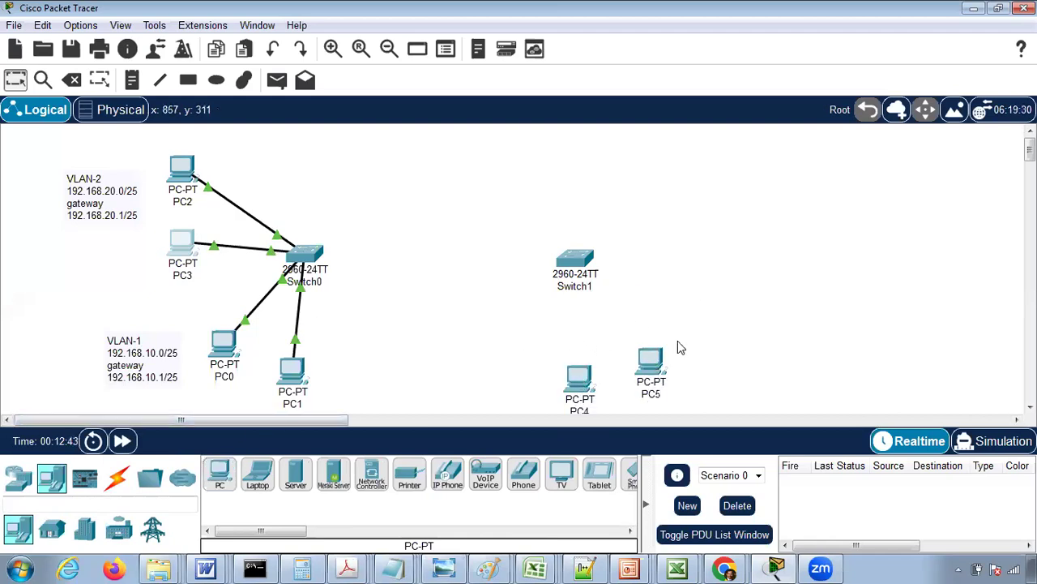
# - Copy the VLAN-1 note's text into a new note beside PC5 and change it to VLAN-3, network 192.168.10.128/25, gateway 192.168.10.129/25
pyautogui.doubleClick(148, 367)
pyautogui.hotkey('ctrl', 'a')
pyautogui.hotkey('ctrl', 'c')
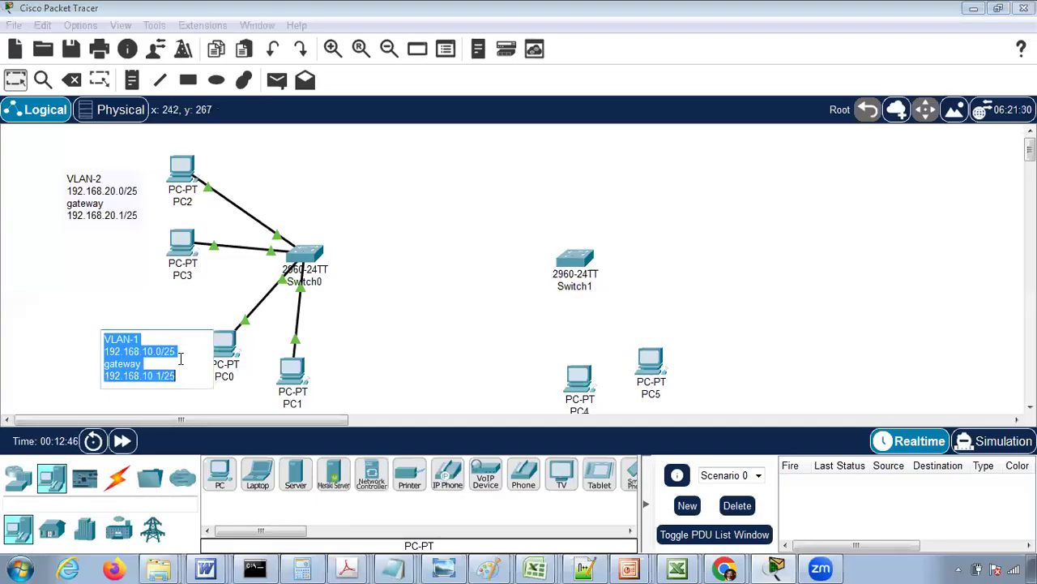
pyautogui.click(137, 84)
pyautogui.click(134, 81)
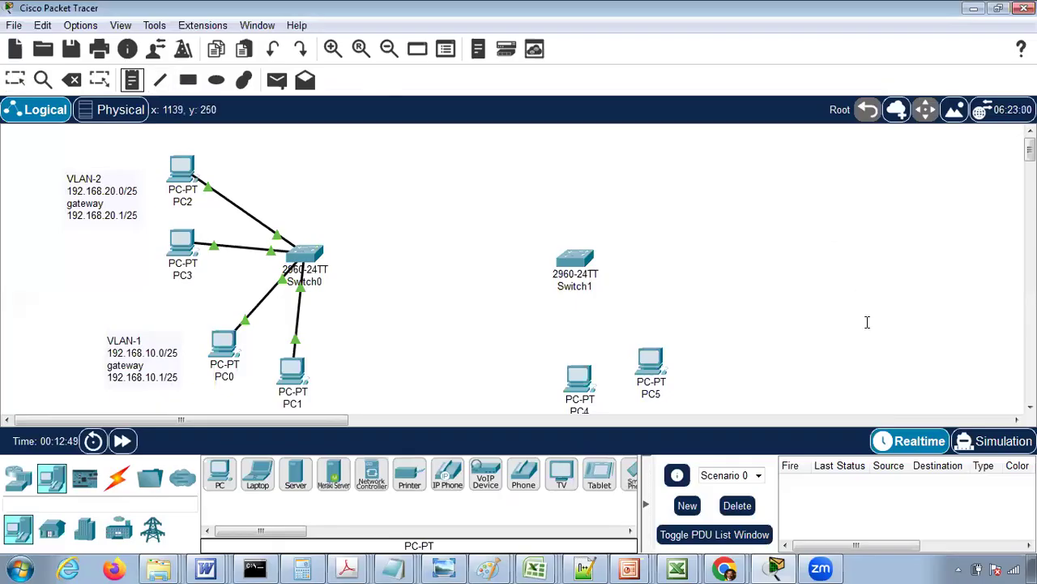
pyautogui.click(713, 349)
pyautogui.hotkey('ctrl', 'v')
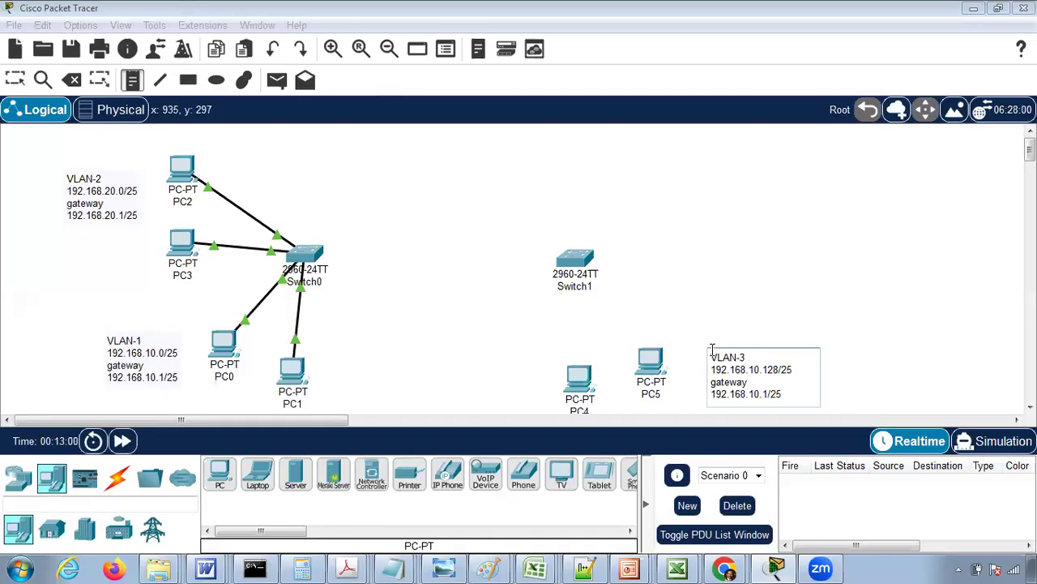
pyautogui.write('129')
pyautogui.click(14, 80)
# - Open PC4's IP configuration beside the VLAN-3 note and set its static IPv4 address to 192.168.10.130
pyautogui.click(585, 385)
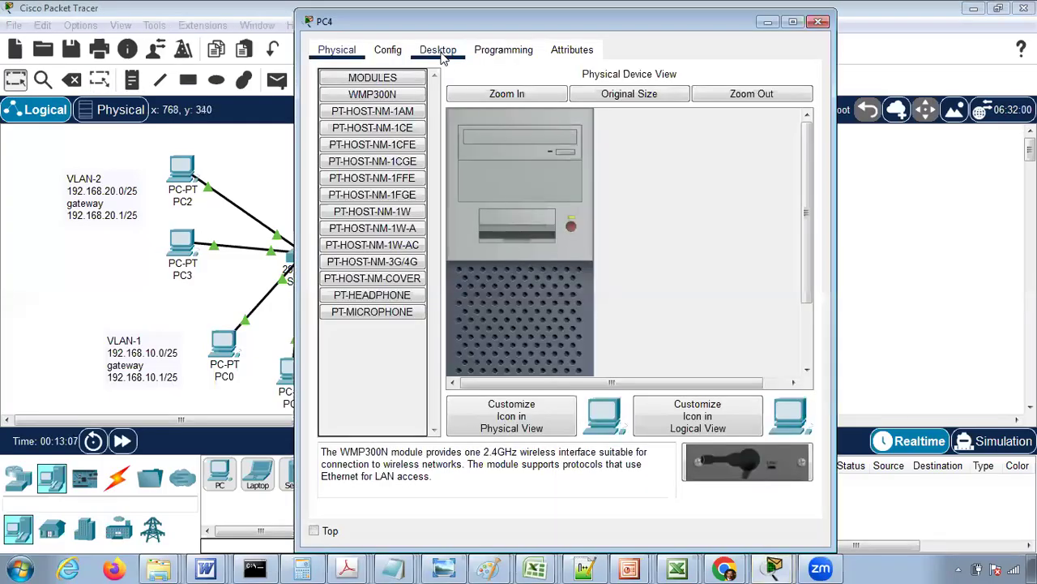
pyautogui.click(438, 51)
pyautogui.moveTo(296, 22); pyautogui.dragTo(110, 19)
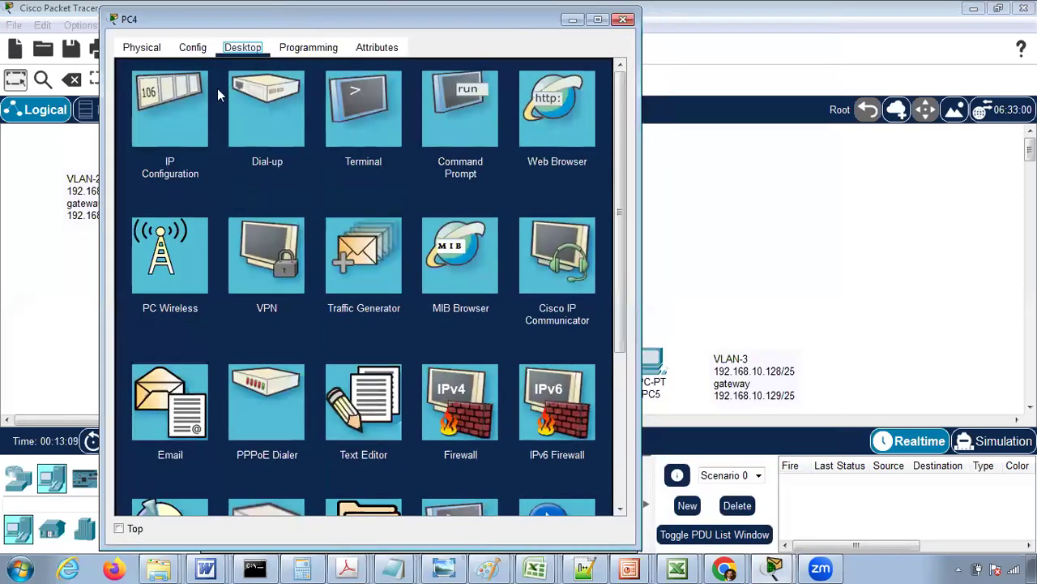
pyautogui.click(193, 121)
pyautogui.write('192.168.10.130')
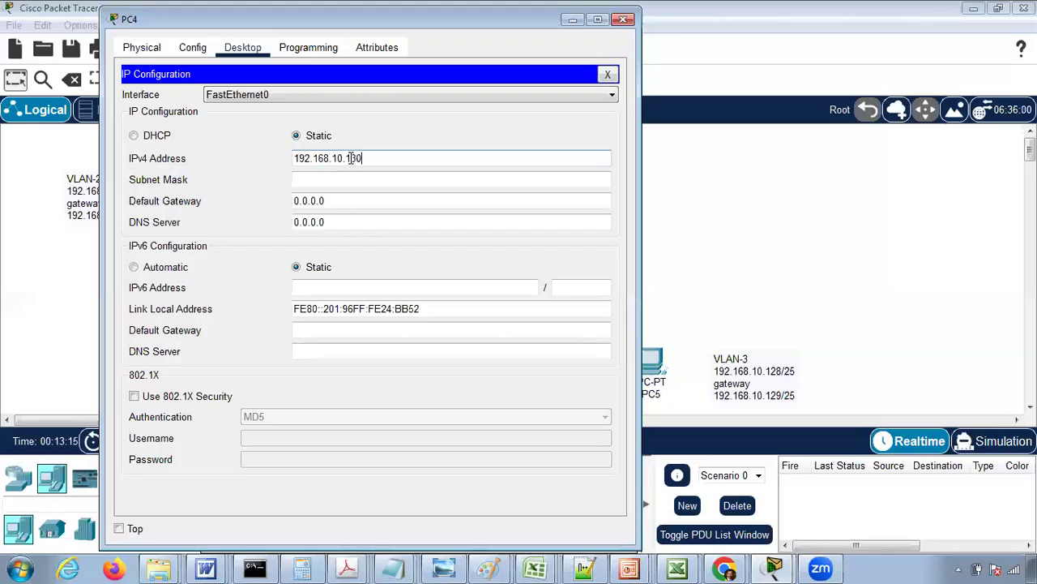
# - Set PC4's subnet mask to 255.255.255.128 and its default gateway to the VLAN-3 gateway 192.168.10.129, and close its window
pyautogui.press('Tab')
pyautogui.click(378, 179)
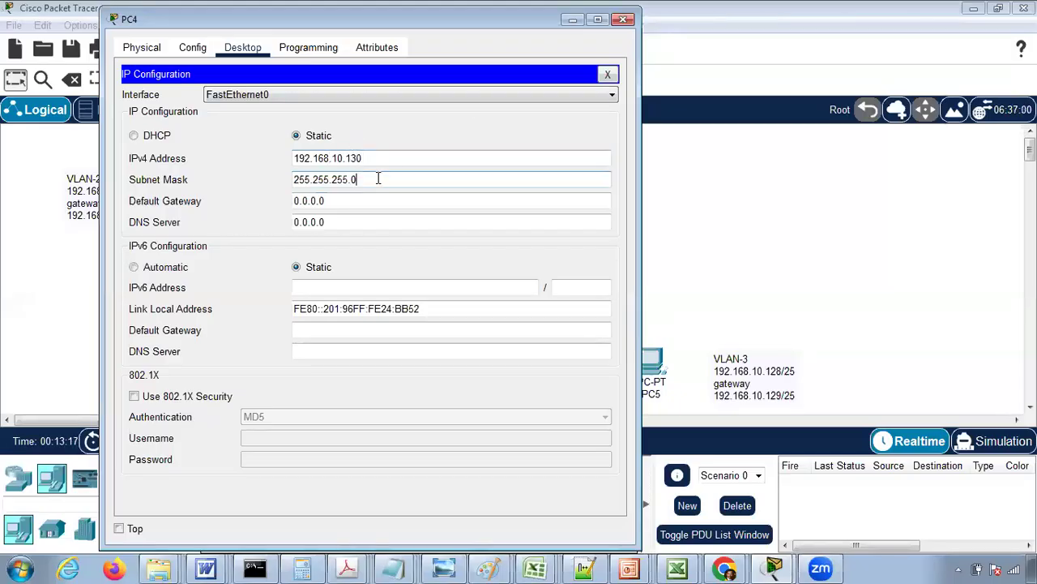
pyautogui.write('128')
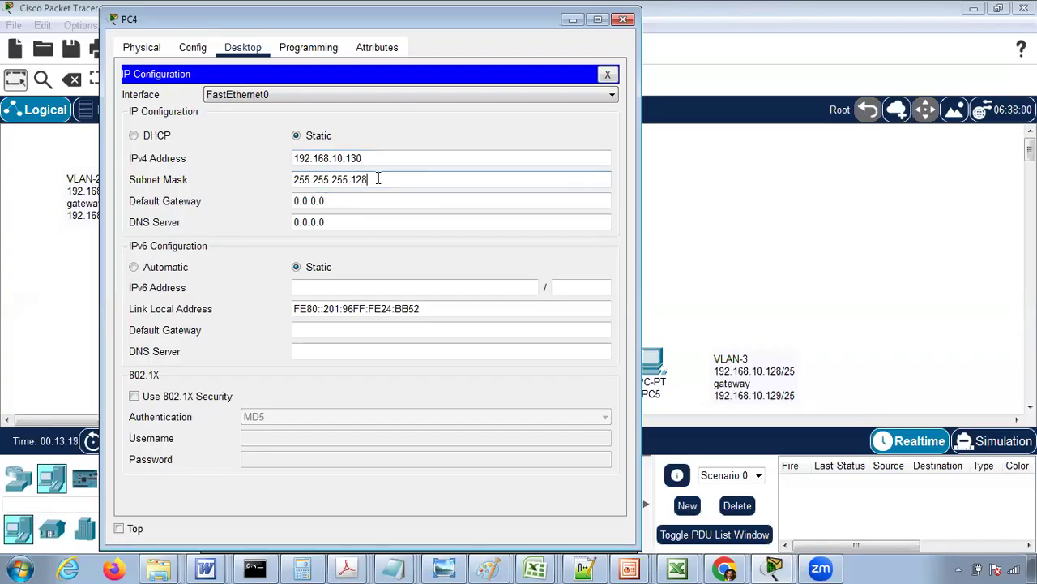
pyautogui.press('Tab')
pyautogui.write('1')
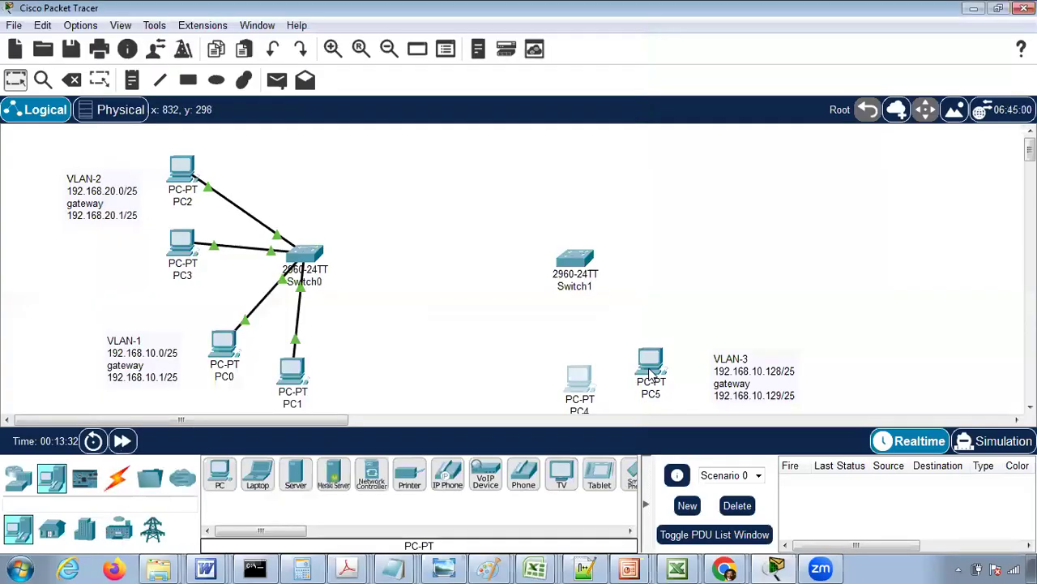
# - Open PC5's IP configuration beside the VLAN-3 note and set its static IPv4 address to 192.168.10.131
pyautogui.click(649, 367)
pyautogui.click(448, 50)
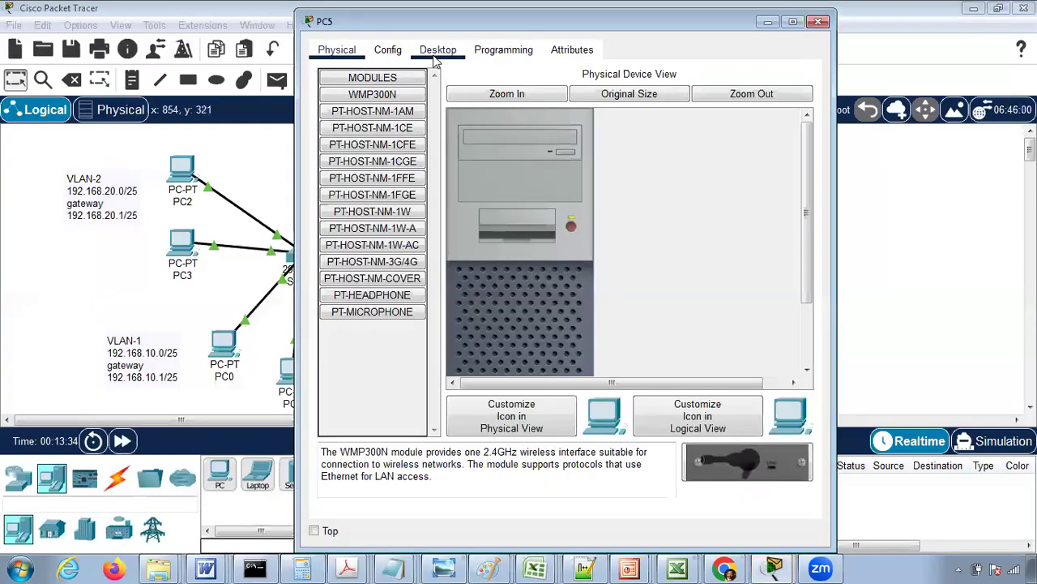
pyautogui.click(365, 109)
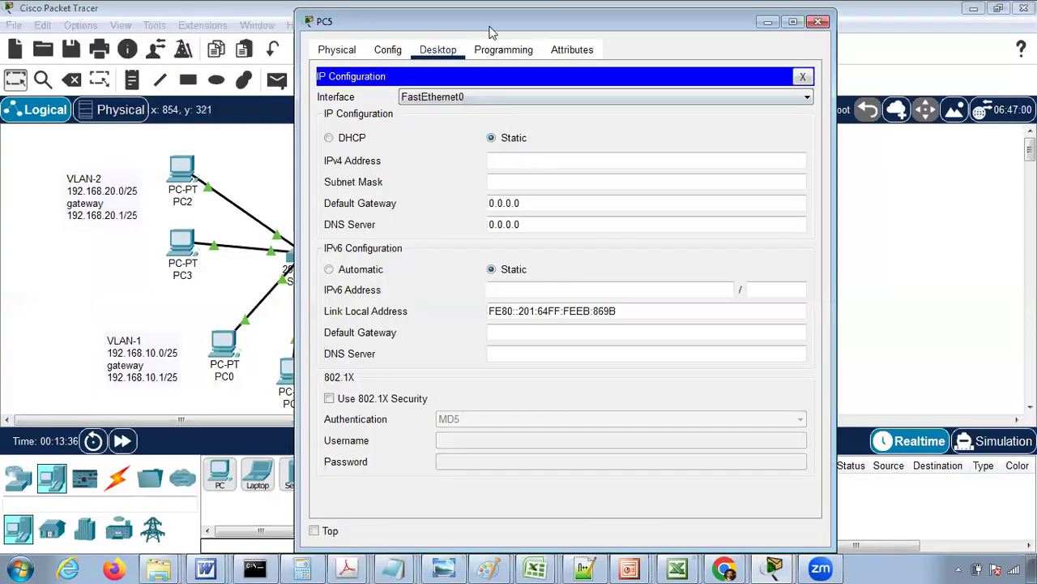
pyautogui.moveTo(505, 28); pyautogui.dragTo(300, 32)
pyautogui.click(299, 163)
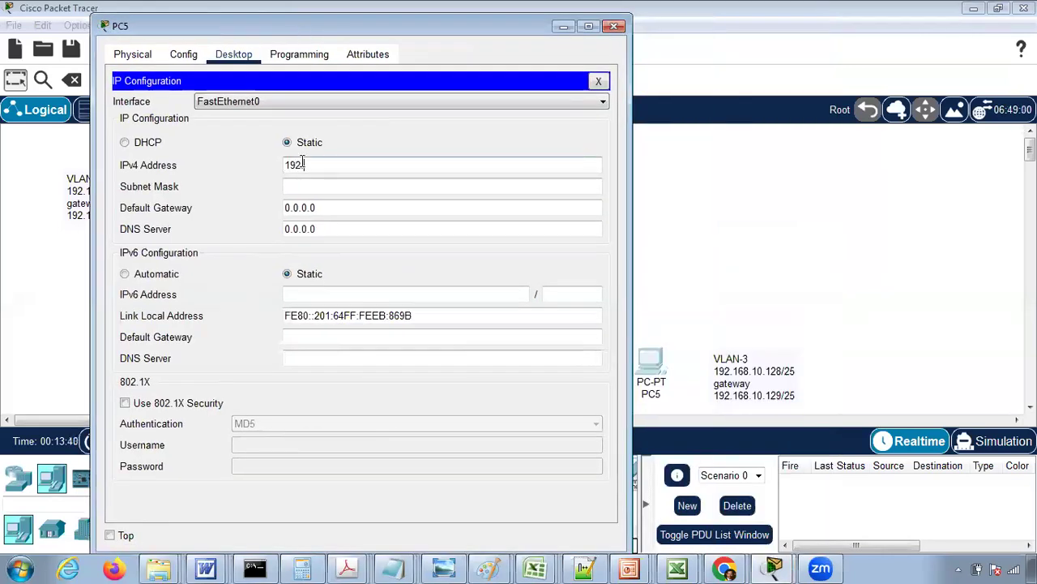
pyautogui.write('192.168.10.131')
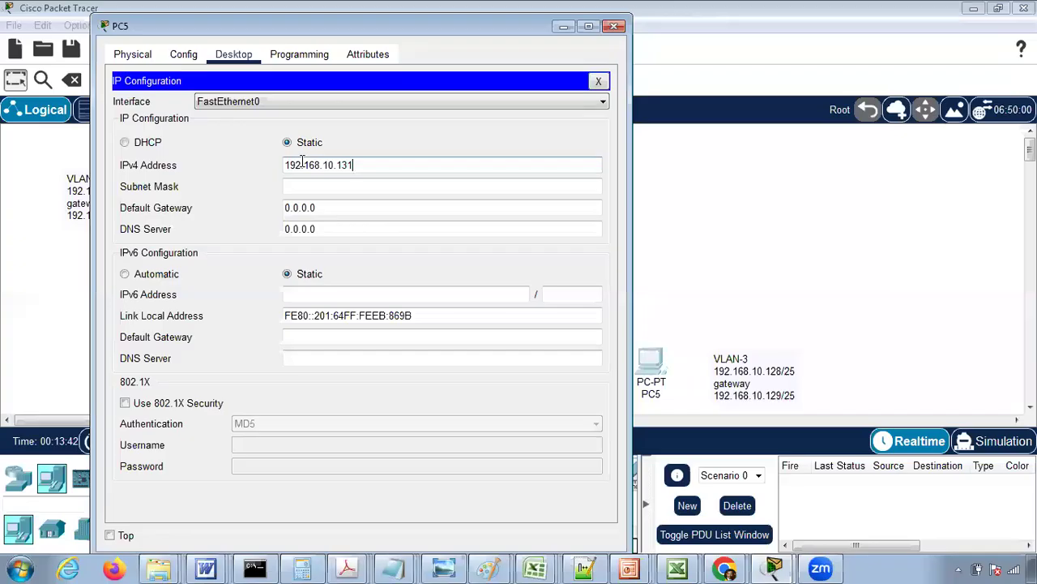
# - Set PC5's subnet mask to 255.255.255.128 and its default gateway to the VLAN-3 gateway 192.168.10.129, and close its window
pyautogui.press('Tab')
pyautogui.press('End')
pyautogui.press('BackSpace')
pyautogui.write('128')
pyautogui.press('Tab')
pyautogui.write('1')
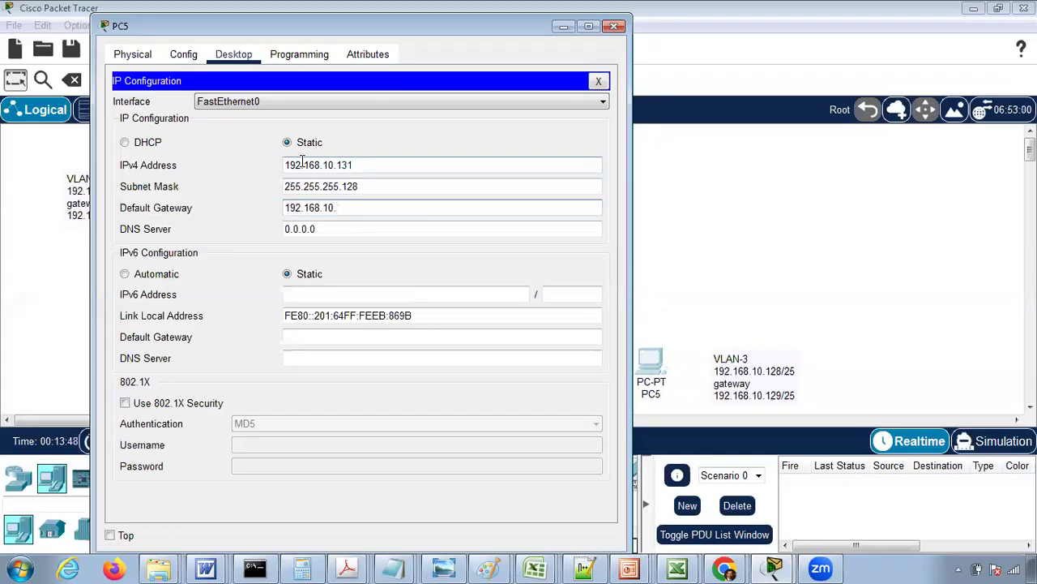
pyautogui.click(615, 27)
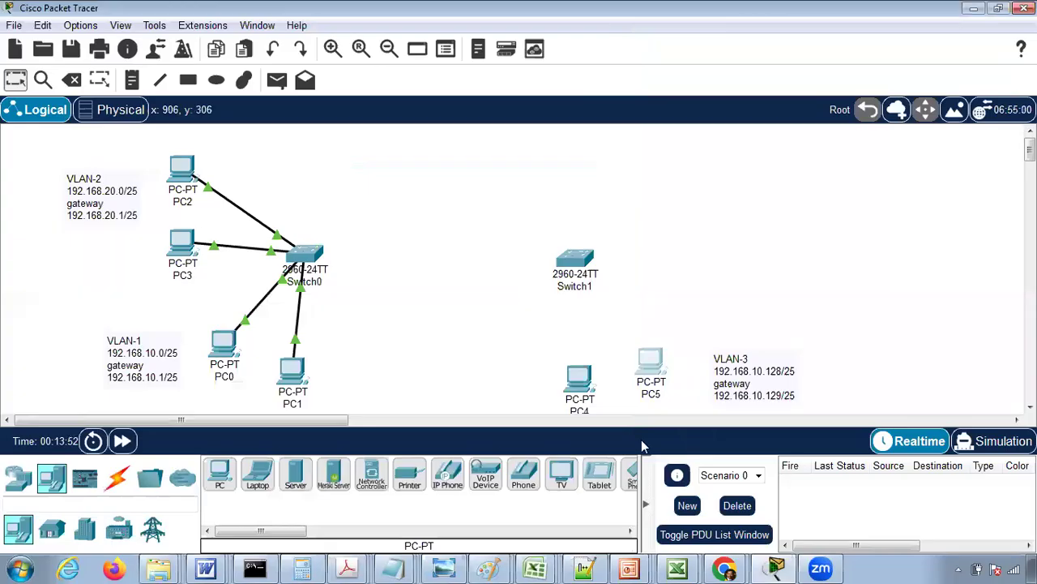
# - Connect PC4 and PC5 to Switch1 using automatically chosen connections
pyautogui.click(119, 478)
pyautogui.click(219, 474)
pyautogui.click(581, 388)
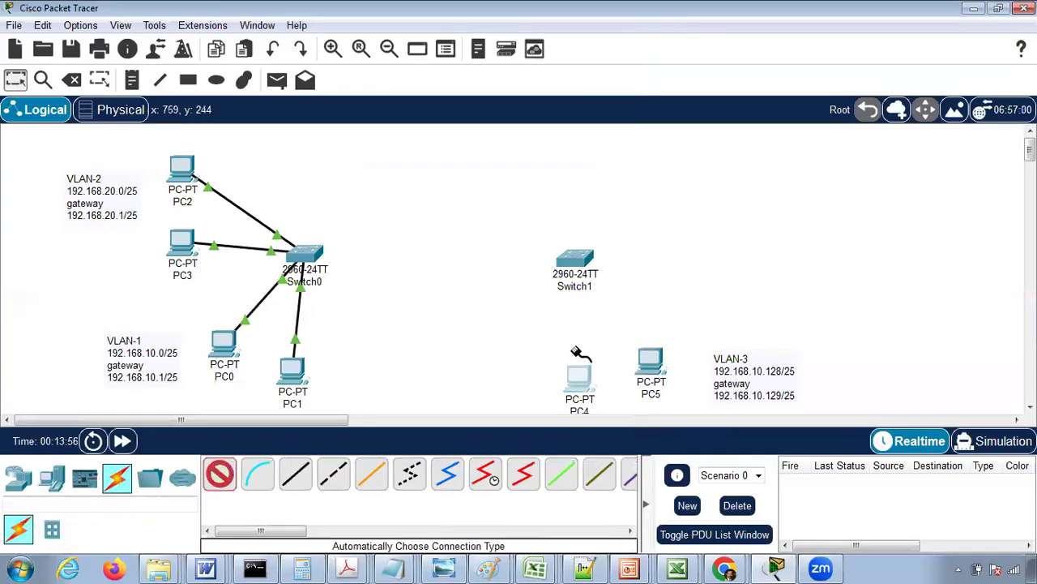
pyautogui.click(574, 260)
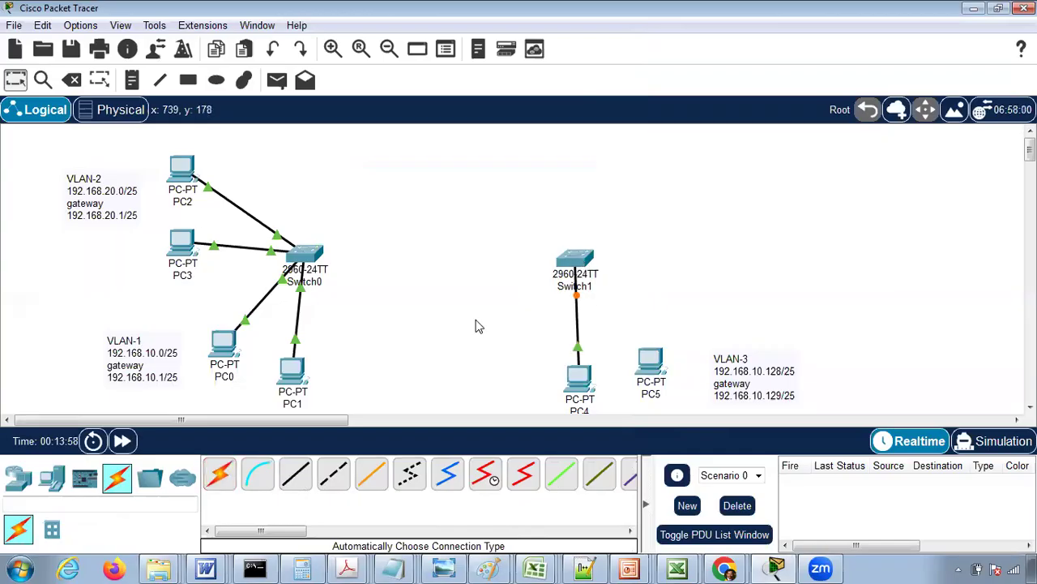
pyautogui.click(220, 474)
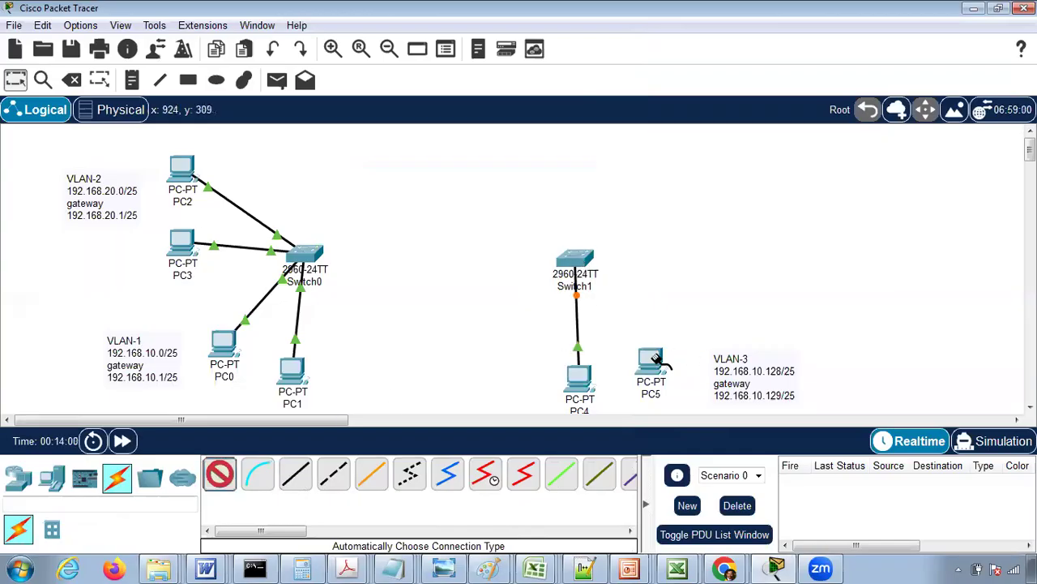
pyautogui.click(652, 357)
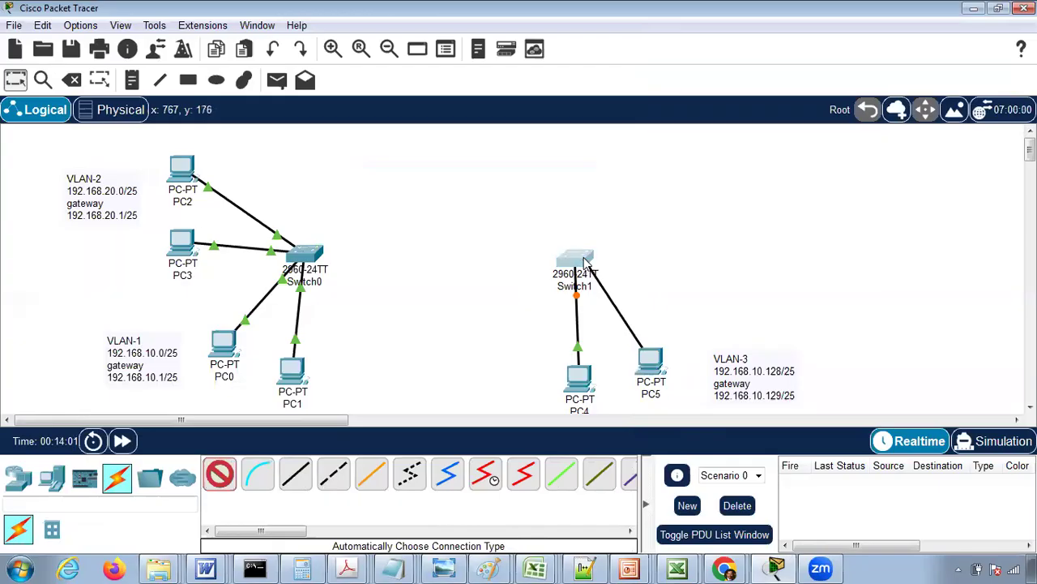
pyautogui.click(577, 261)
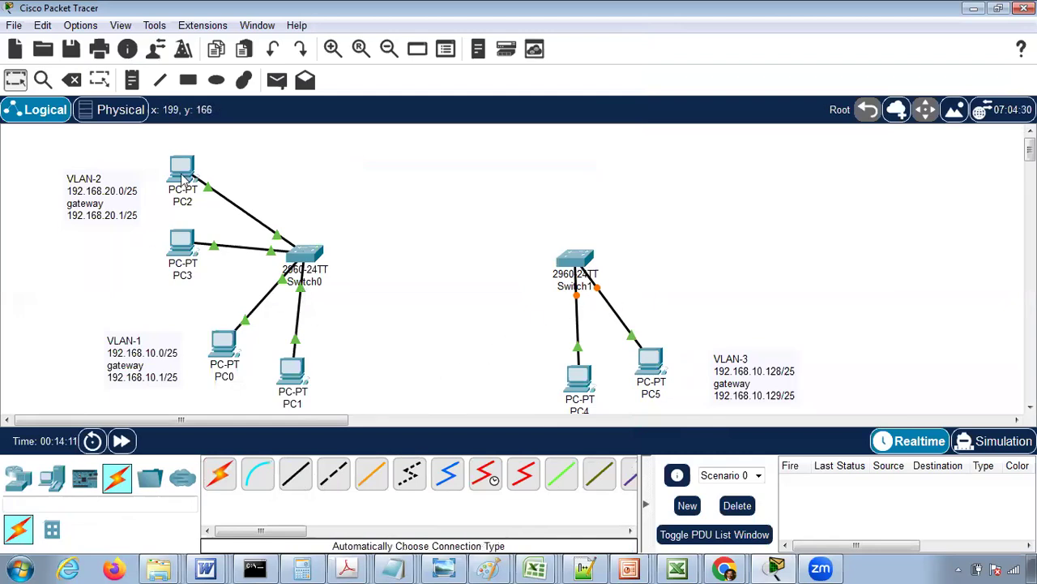
# - Copy the VLAN-2 note's text into a new note above Switch1's side, edited to VLAN-4, 192.168.20.128/25, gateway 192.168.20.129/25
pyautogui.click(79, 202)
pyautogui.hotkey('ctrl', 'a')
pyautogui.hotkey('ctrl', 'c')
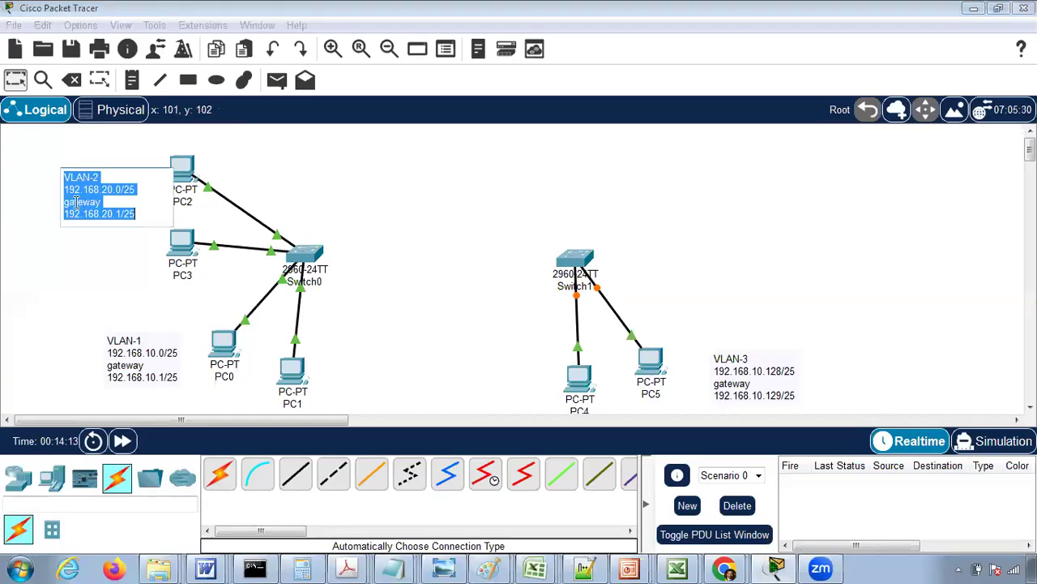
pyautogui.click(134, 84)
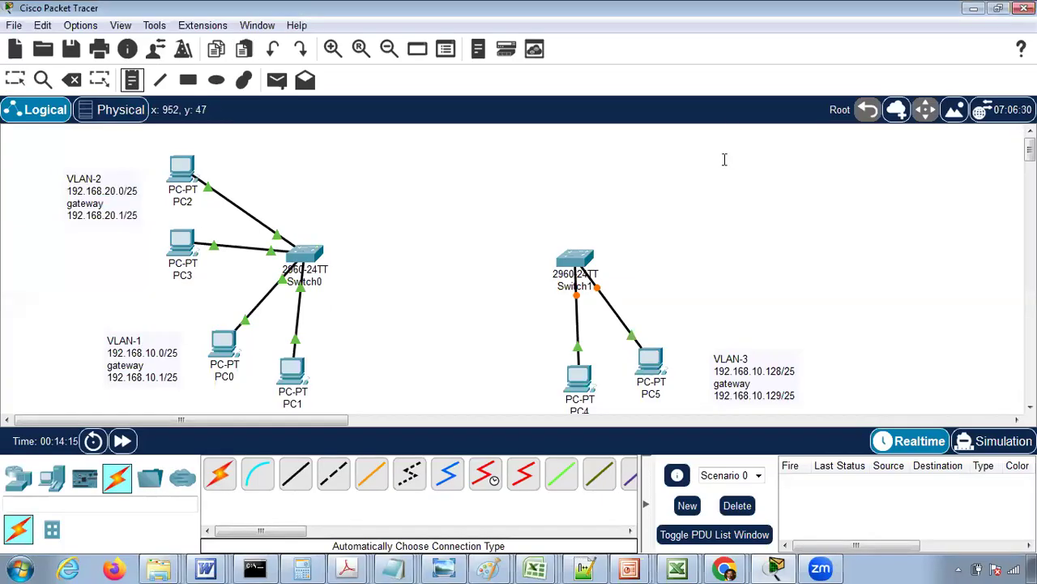
pyautogui.click(725, 160)
pyautogui.hotkey('ctrl', 'v')
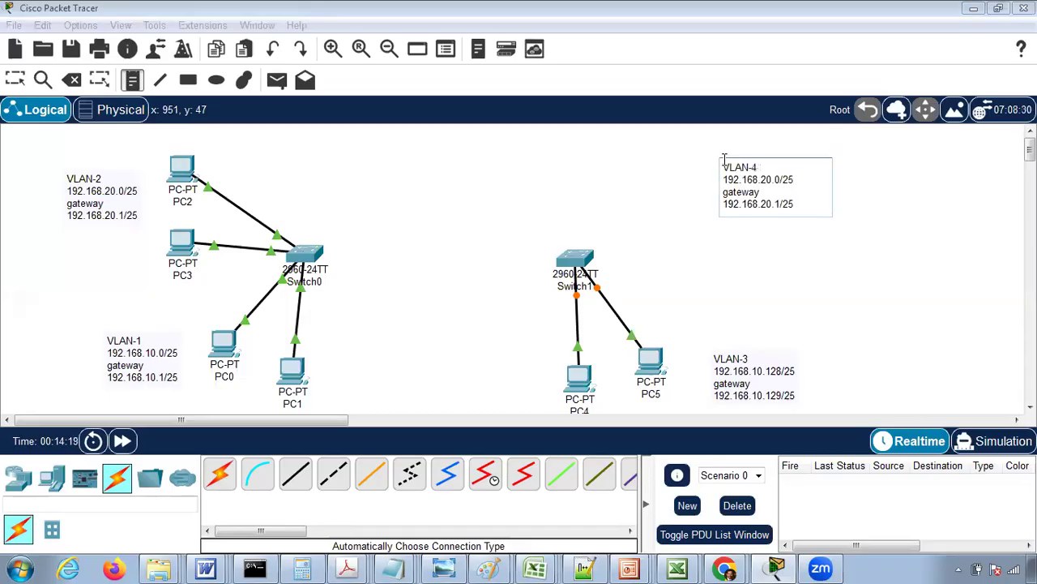
pyautogui.press('BackSpace')
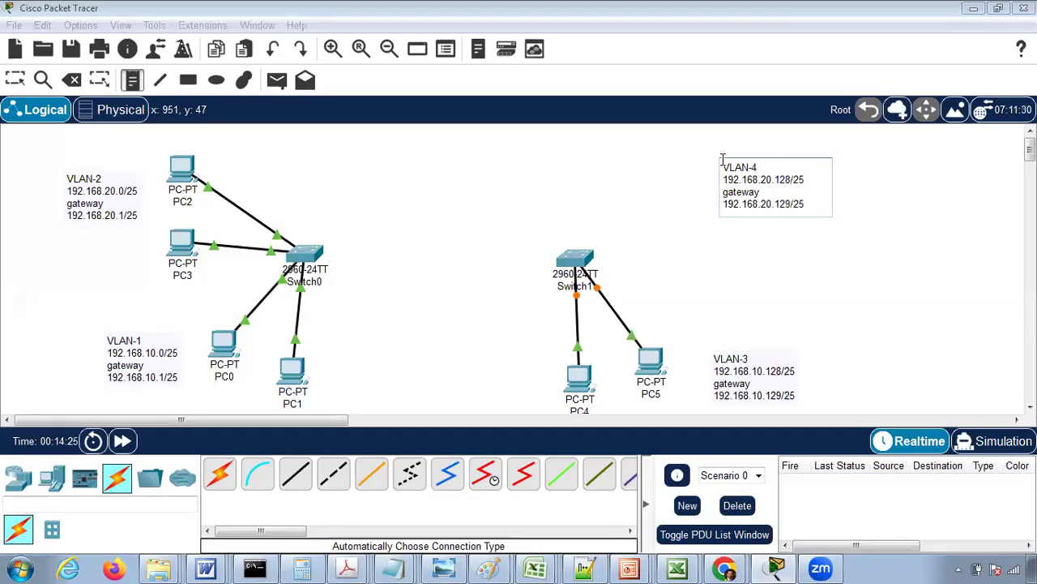
pyautogui.click(17, 81)
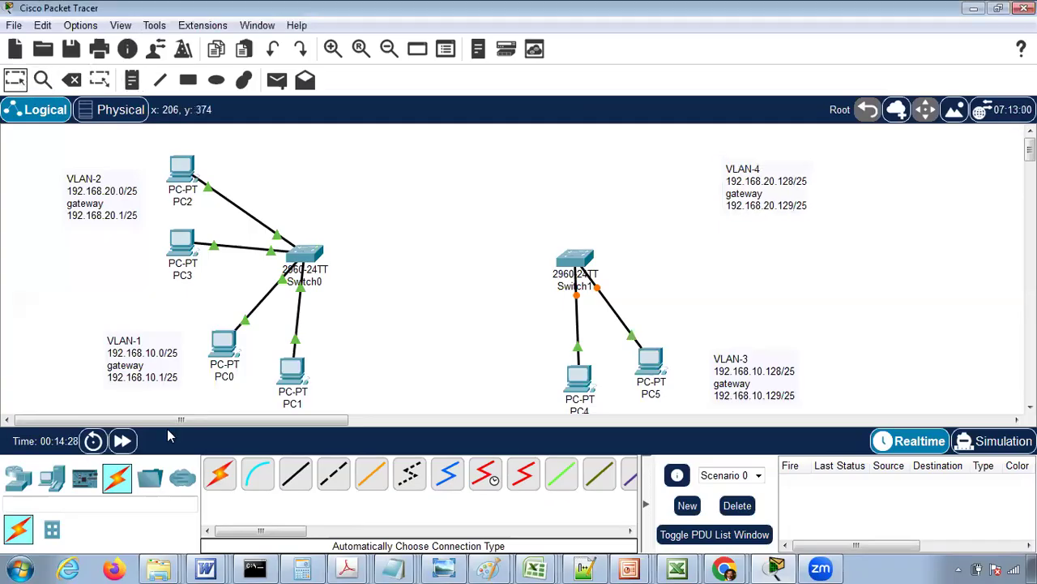
# - Place two PCs, PC6 and PC7, between Switch1 and the VLAN-4 note
pyautogui.click(51, 478)
pyautogui.click(220, 475)
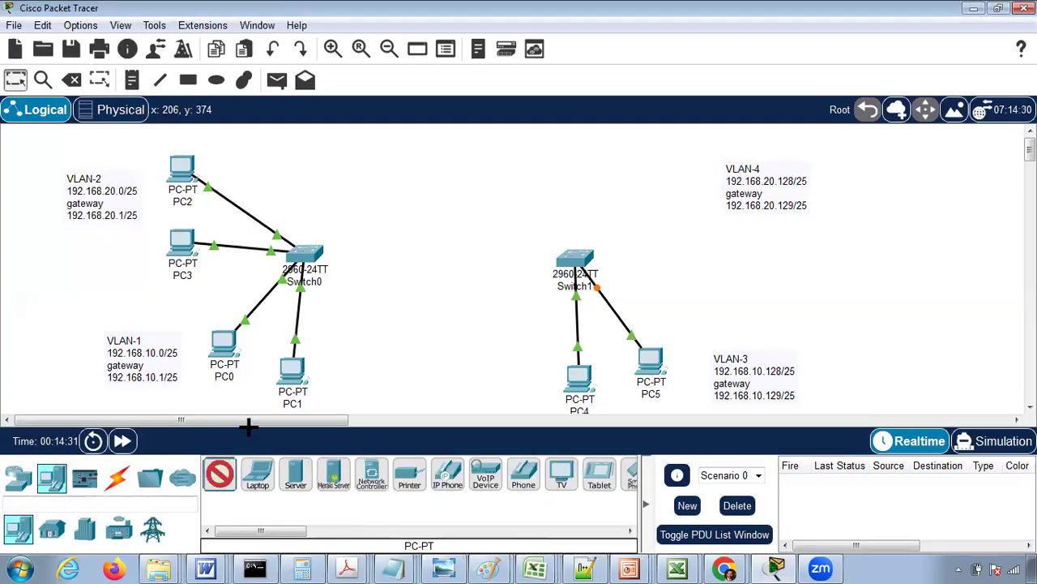
pyautogui.click(662, 180)
pyautogui.click(220, 475)
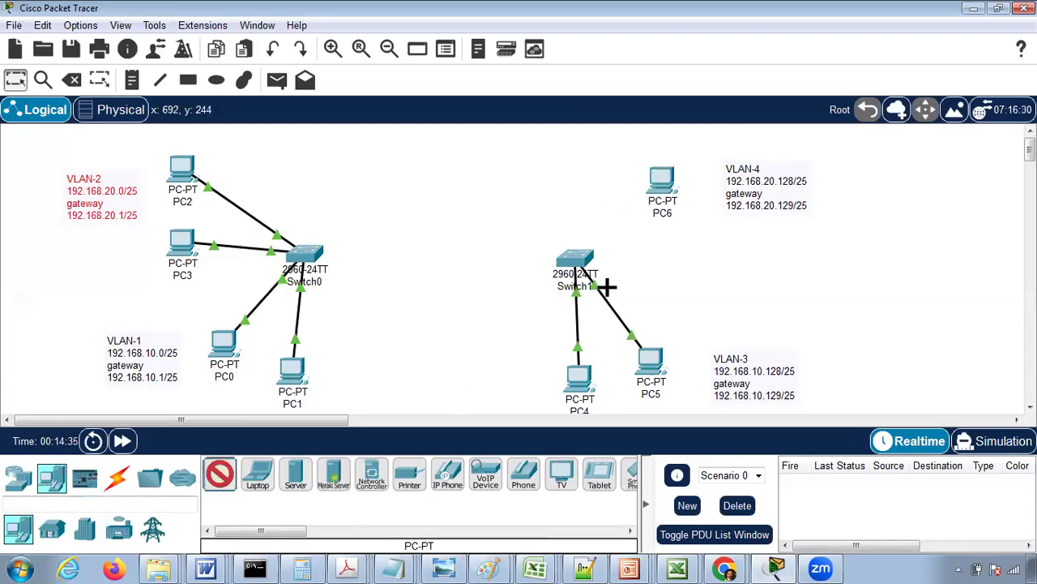
pyautogui.click(673, 257)
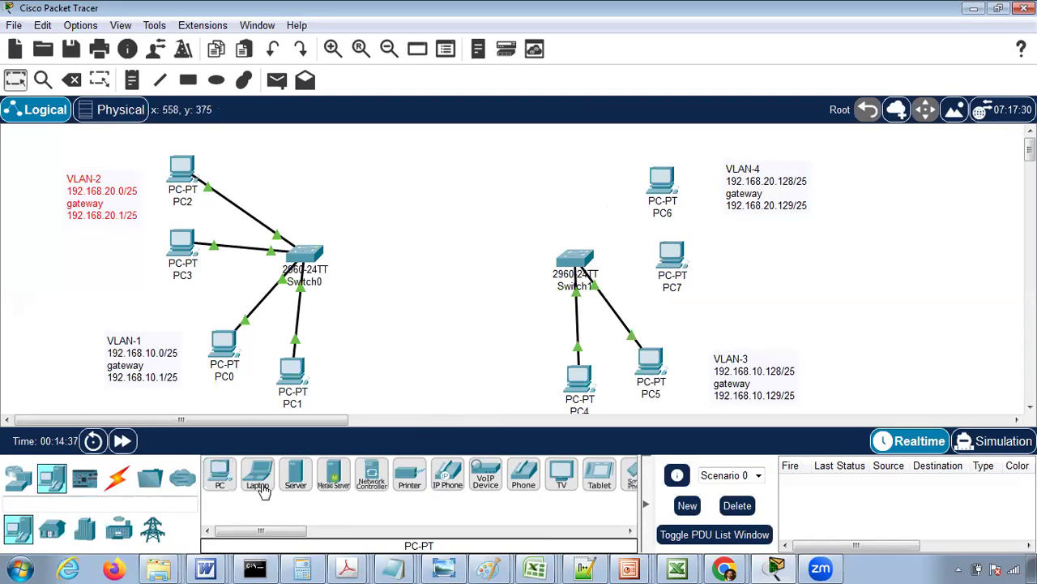
# - Connect PC6 and PC7 to Switch1 using automatically chosen connections
pyautogui.click(117, 479)
pyautogui.click(220, 475)
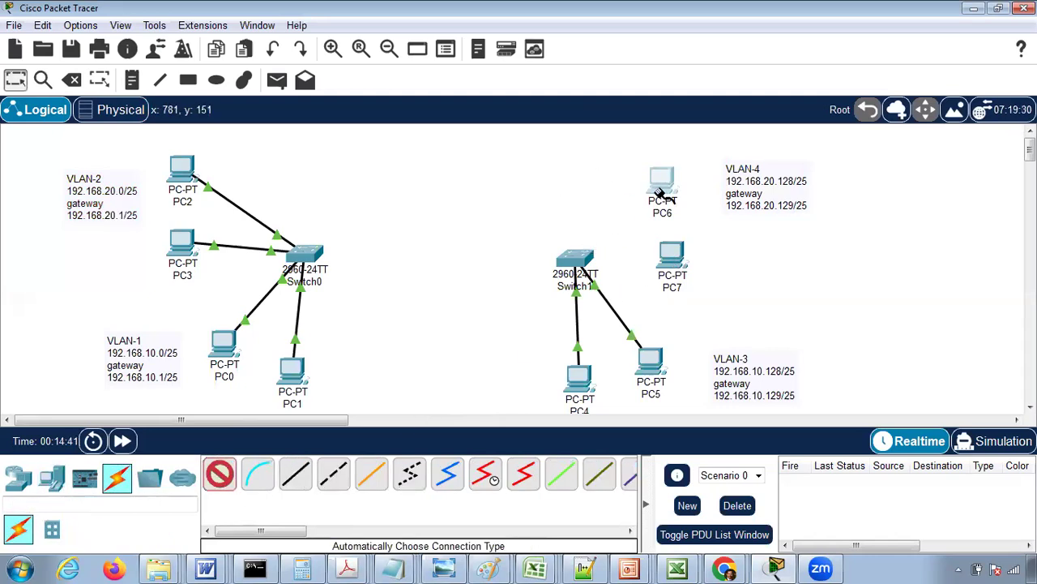
pyautogui.click(662, 182)
pyautogui.click(576, 258)
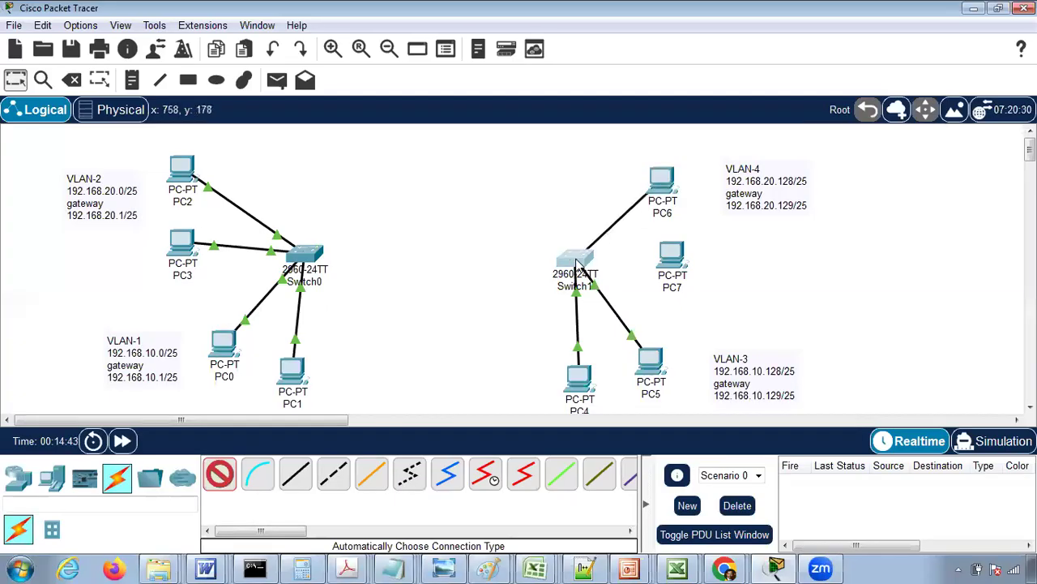
pyautogui.click(220, 477)
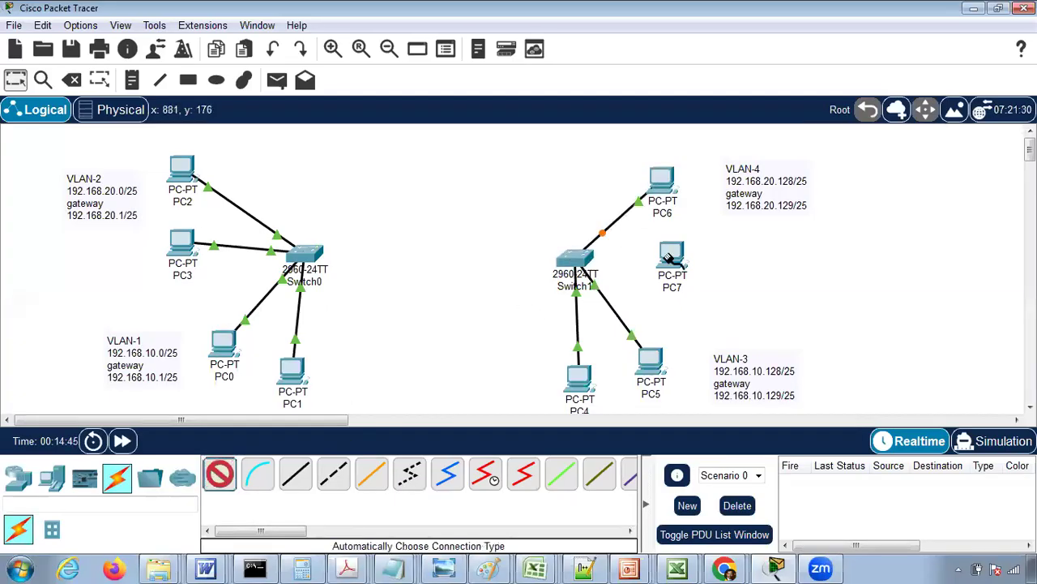
pyautogui.click(671, 255)
pyautogui.click(587, 257)
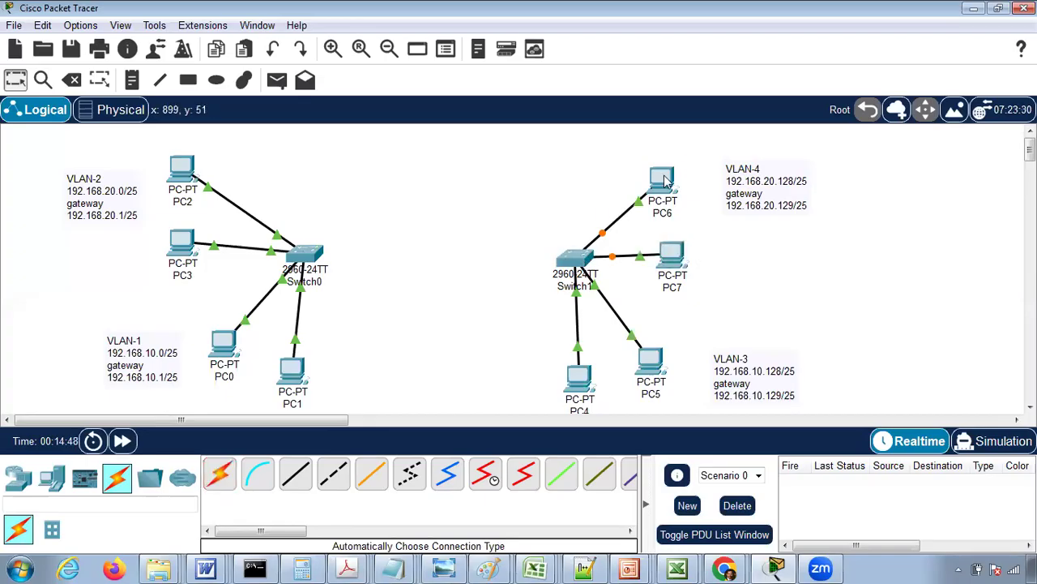
# - Open PC6's IP configuration beside the VLAN-4 note and set its static IPv4 address to 192.168.20.130
pyautogui.click(661, 180)
pyautogui.moveTo(635, 30); pyautogui.dragTo(340, 36)
pyautogui.click(140, 57)
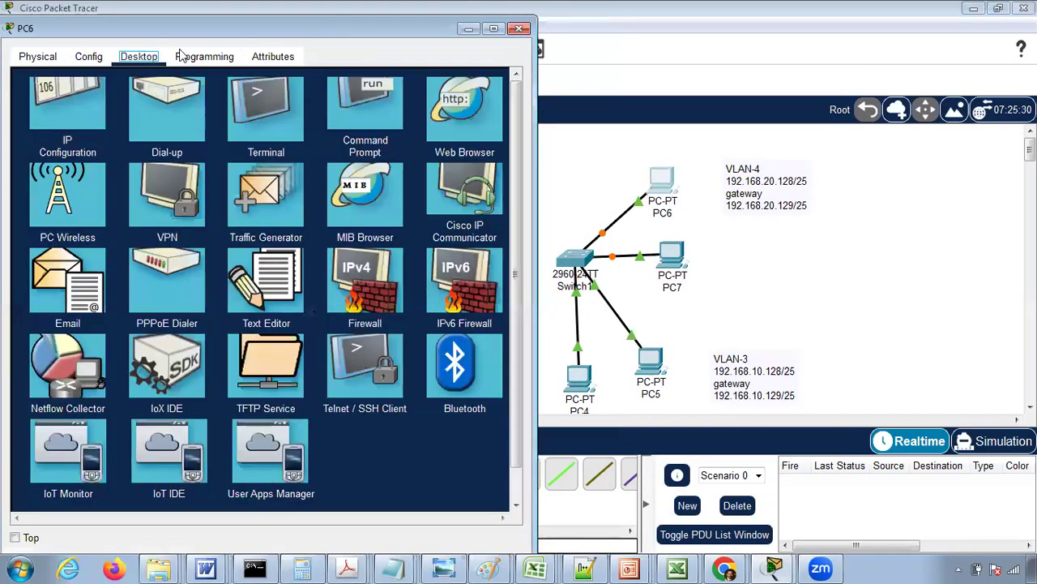
pyautogui.click(36, 114)
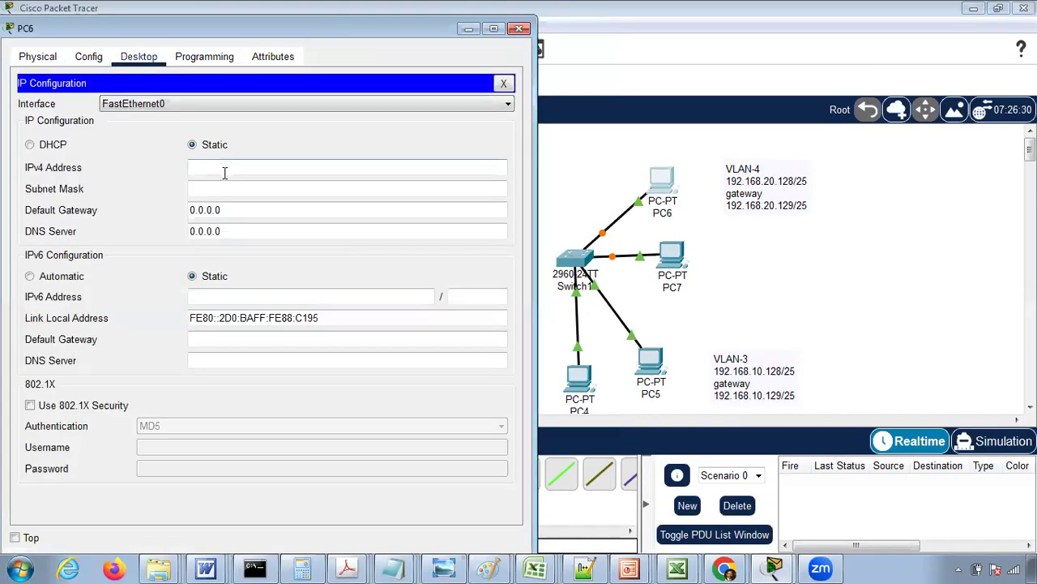
pyautogui.click(225, 172)
pyautogui.write('192.168.20.130')
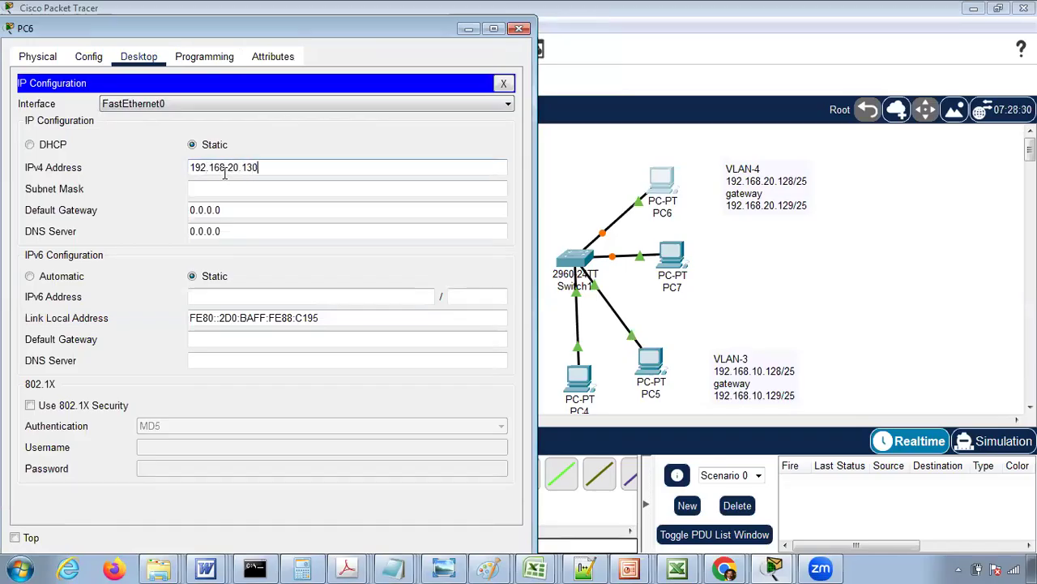
# - Set PC6's subnet mask to 255.255.255.128 and its default gateway to the VLAN-4 gateway 192.168.20.129, and close its window
pyautogui.press('Tab')
pyautogui.press('End')
pyautogui.press('BackSpace')
pyautogui.write('128')
pyautogui.press('Tab')
pyautogui.write('1')
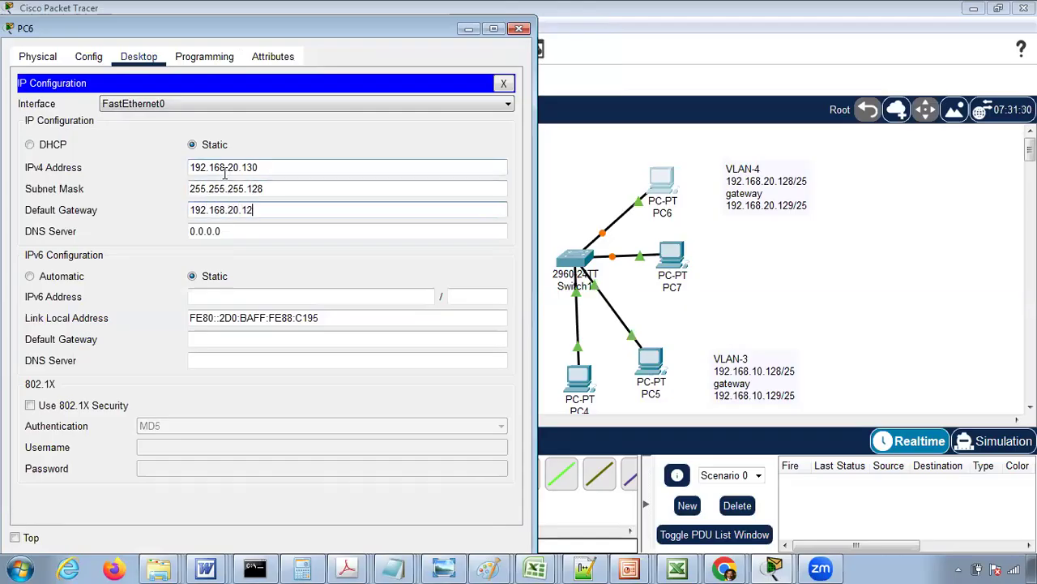
pyautogui.click(519, 28)
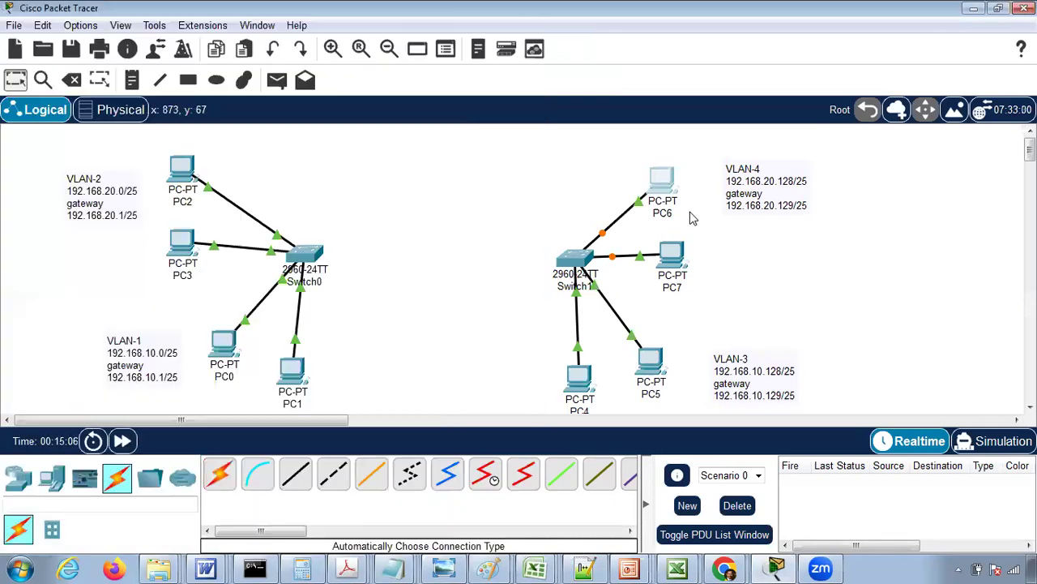
# - Open PC7's IP configuration beside the VLAN-4 note and set its static IPv4 address to 192.168.20.131
pyautogui.click(671, 254)
pyautogui.click(449, 59)
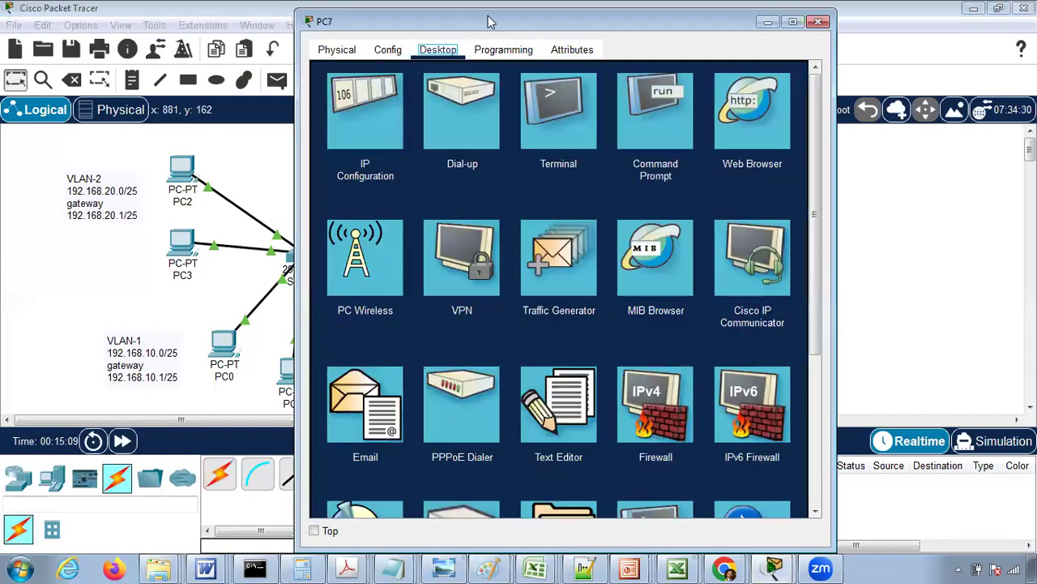
pyautogui.moveTo(485, 25); pyautogui.dragTo(261, 34)
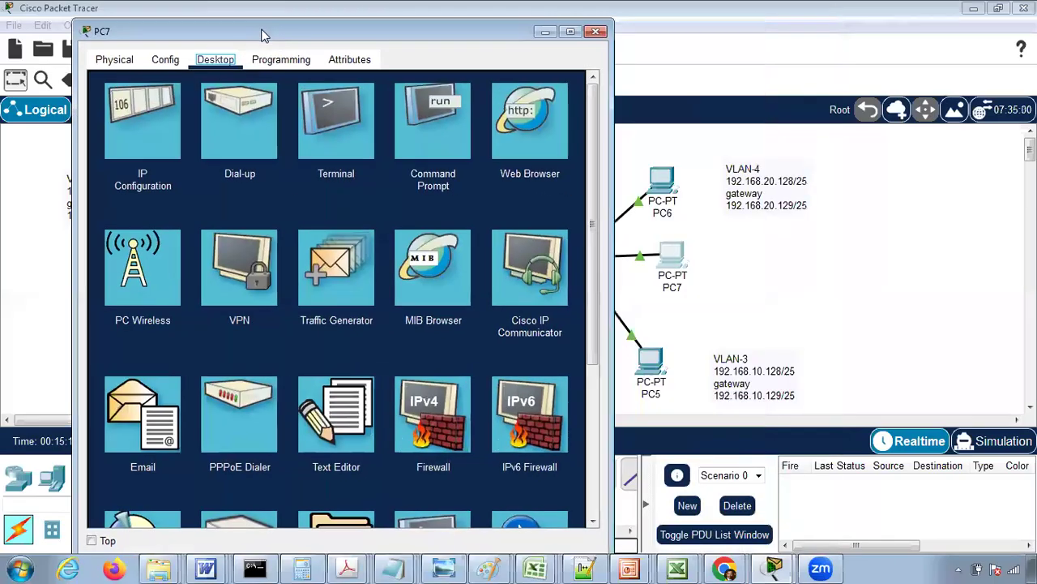
pyautogui.click(170, 130)
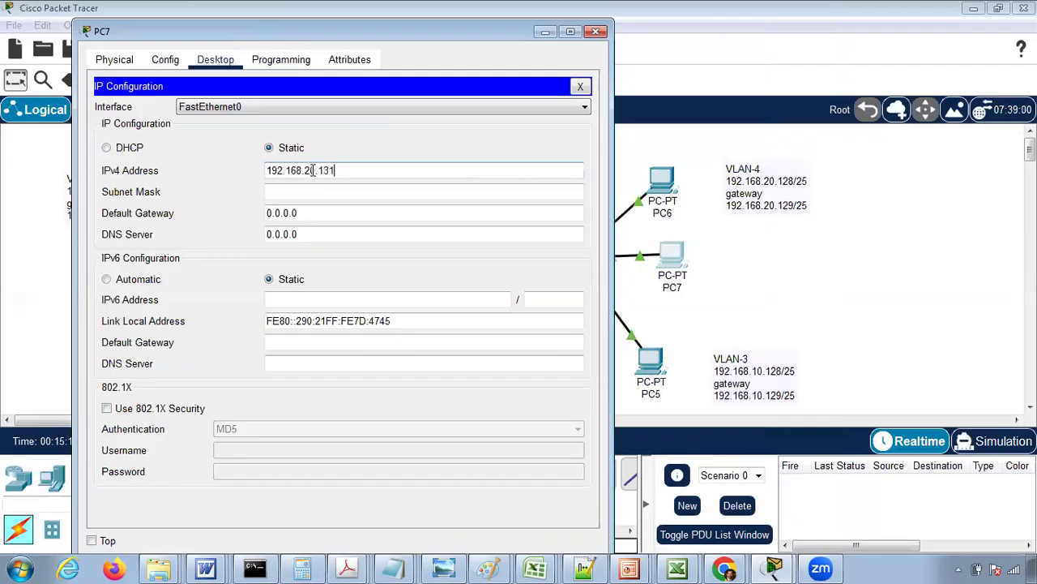
# - Set PC7's subnet mask to 255.255.255.128 and its default gateway to the VLAN-4 gateway 192.168.20.129, and close its window
pyautogui.press('Tab')
pyautogui.press('End')
pyautogui.press('BackSpace')
pyautogui.write('128')
pyautogui.press('Tab')
pyautogui.write('1')
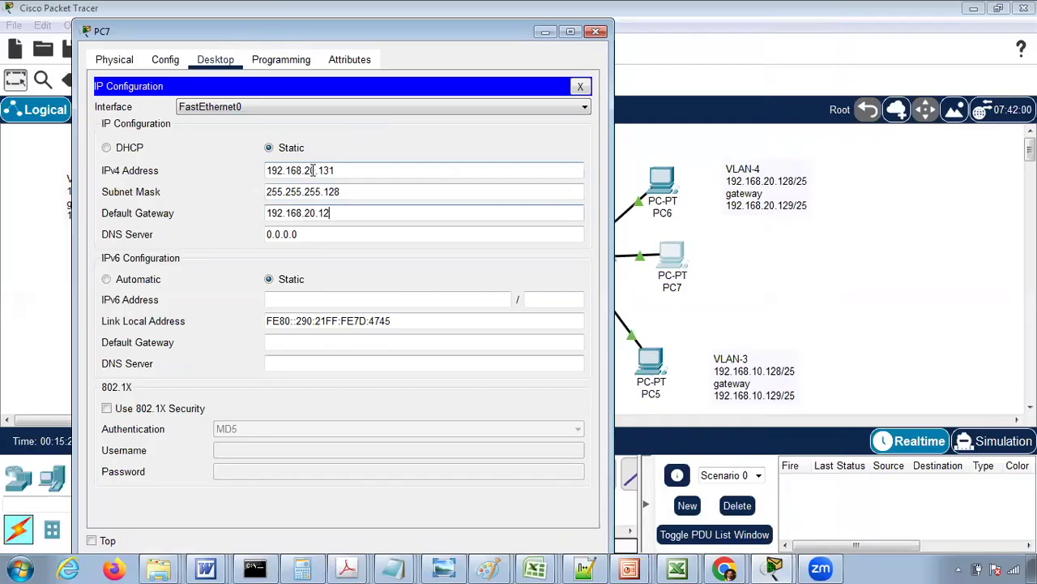
pyautogui.click(597, 30)
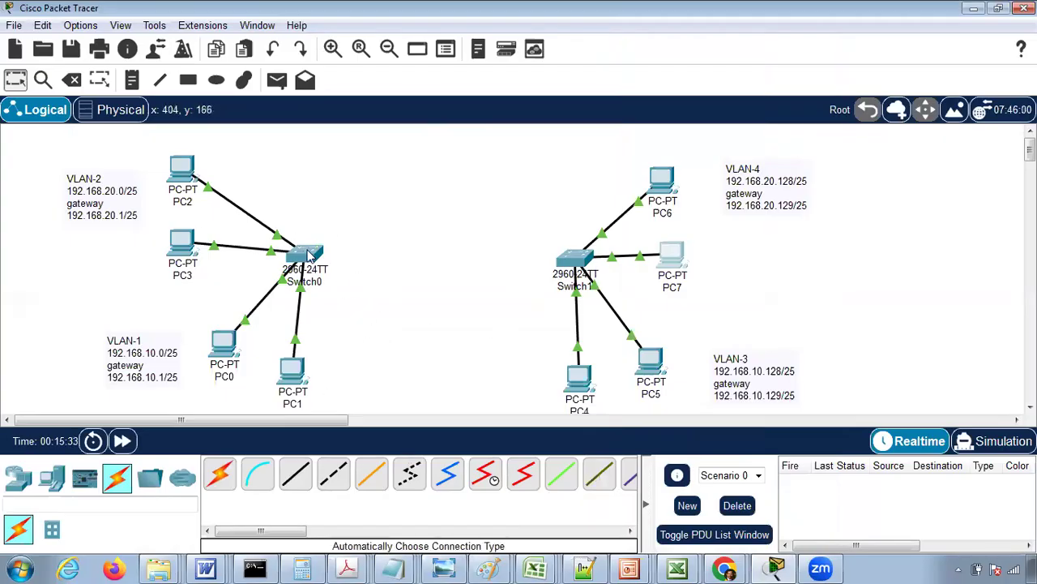
# - Open Switch0's VLAN database and add VLAN number 2 with the name VLAN-2
pyautogui.click(300, 278)
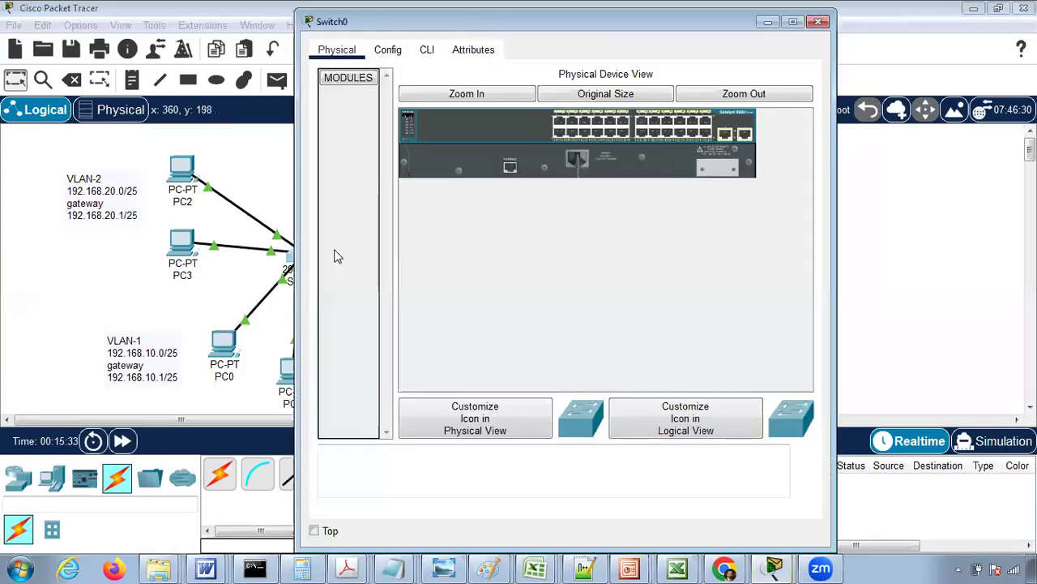
pyautogui.click(389, 50)
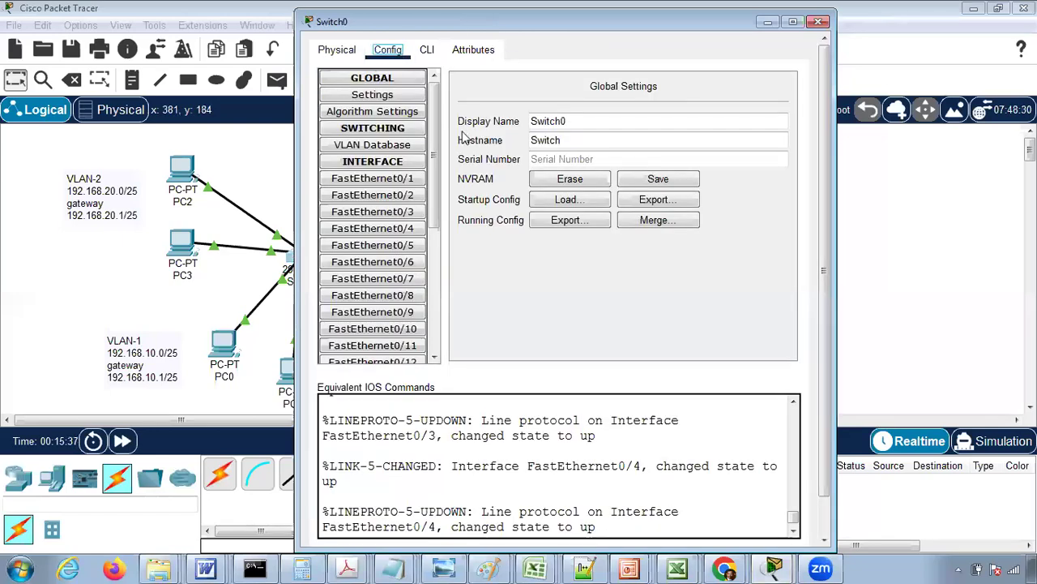
pyautogui.click(381, 150)
pyautogui.moveTo(546, 31); pyautogui.dragTo(647, 31)
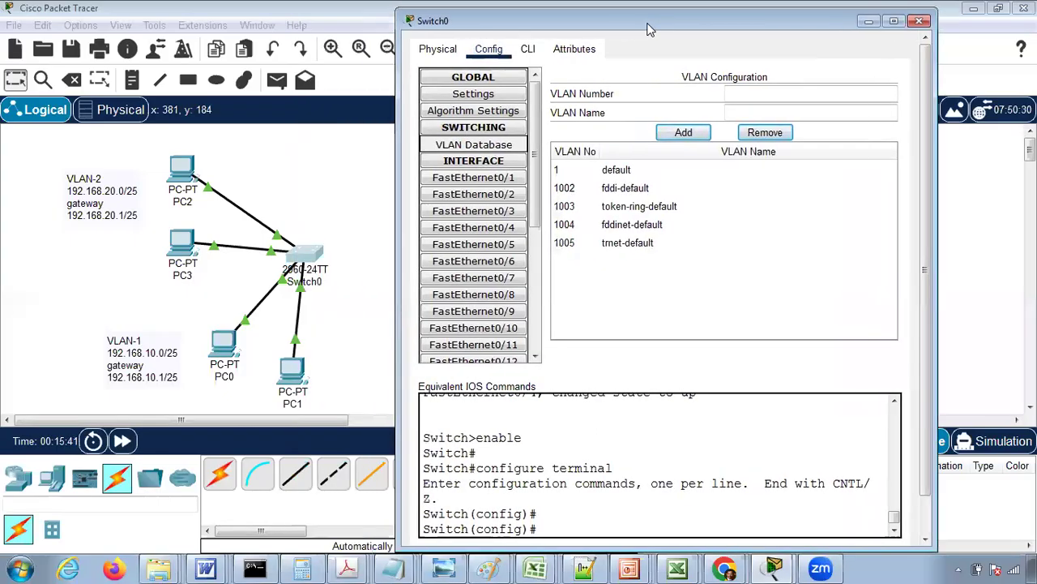
pyautogui.click(764, 95)
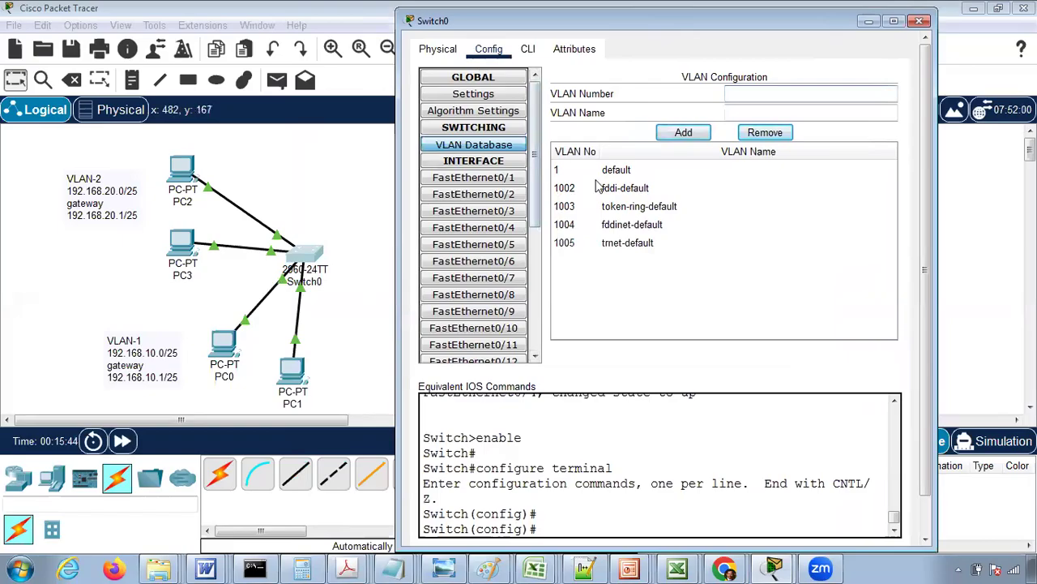
pyautogui.press('Tab')
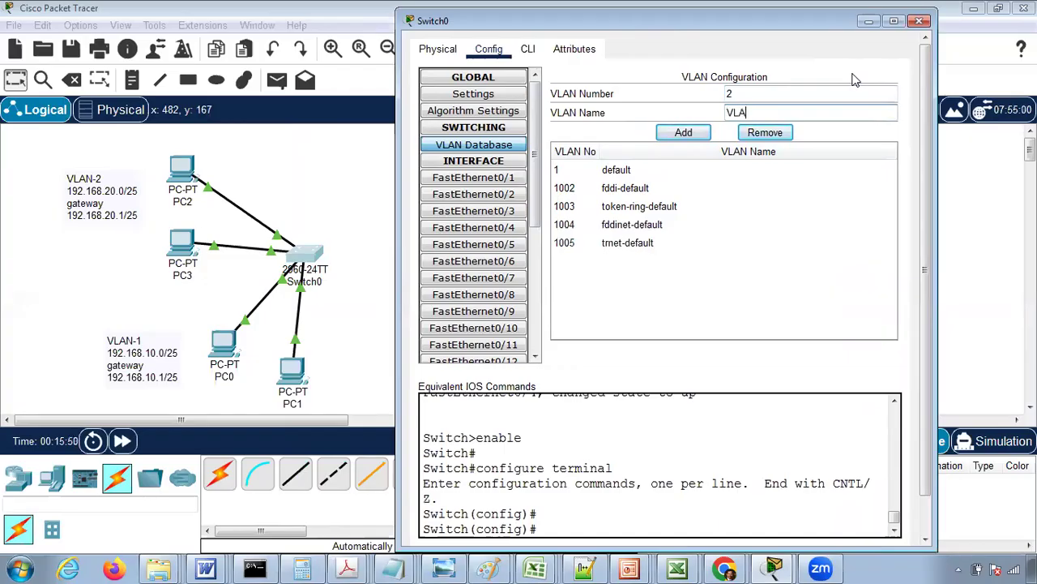
pyautogui.click(700, 133)
# - Add VLAN number 3 with the name VLAN-3 to Switch0's VLAN database
pyautogui.click(760, 94)
pyautogui.click(777, 112)
pyautogui.write('3')
pyautogui.click(685, 132)
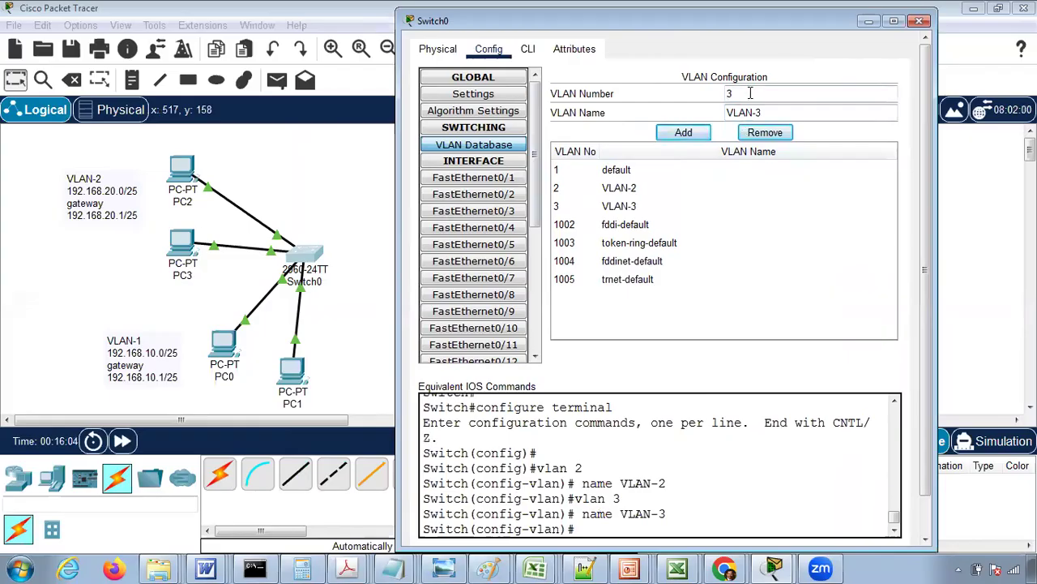
# - Add VLAN number 4 with the name VLAN-4 to Switch0's VLAN database and close the switch's window
pyautogui.write('4')
pyautogui.click(779, 112)
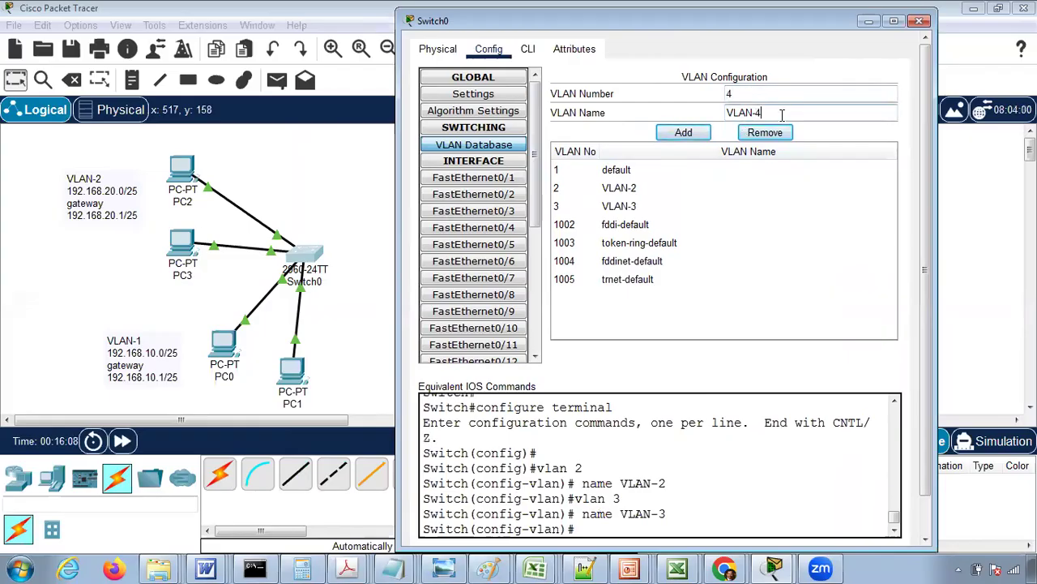
pyautogui.click(683, 133)
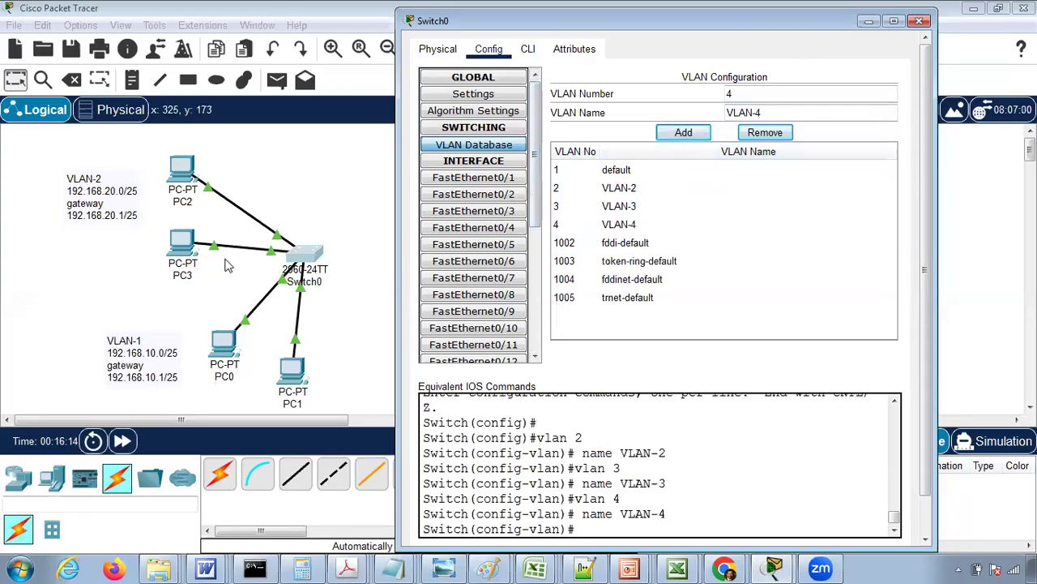
pyautogui.click(923, 22)
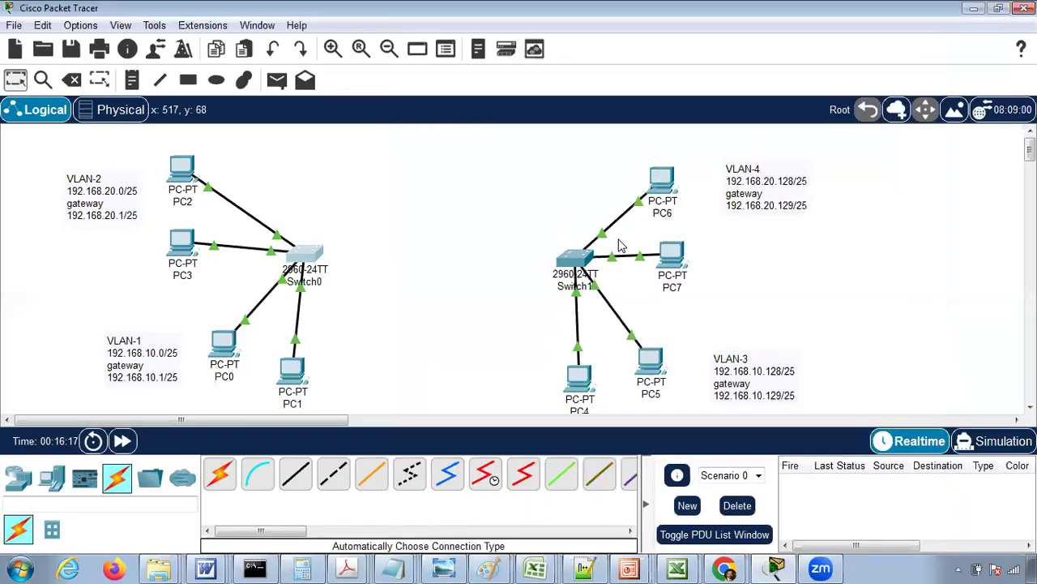
# - Open Switch1's VLAN database and add VLAN number 2 named VLAN-2 and VLAN number 3 named VLAN-3
pyautogui.click(580, 266)
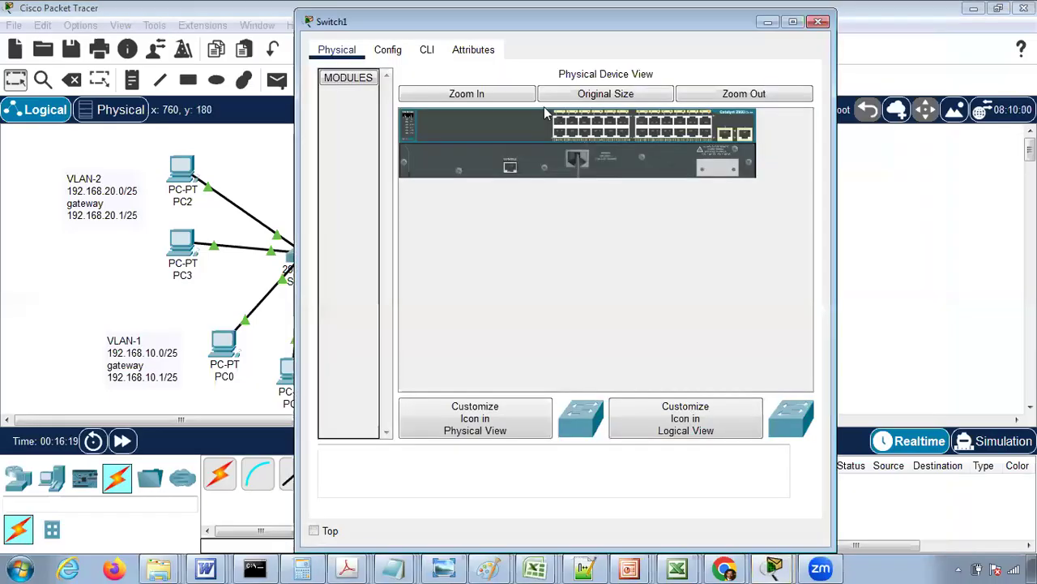
pyautogui.click(396, 49)
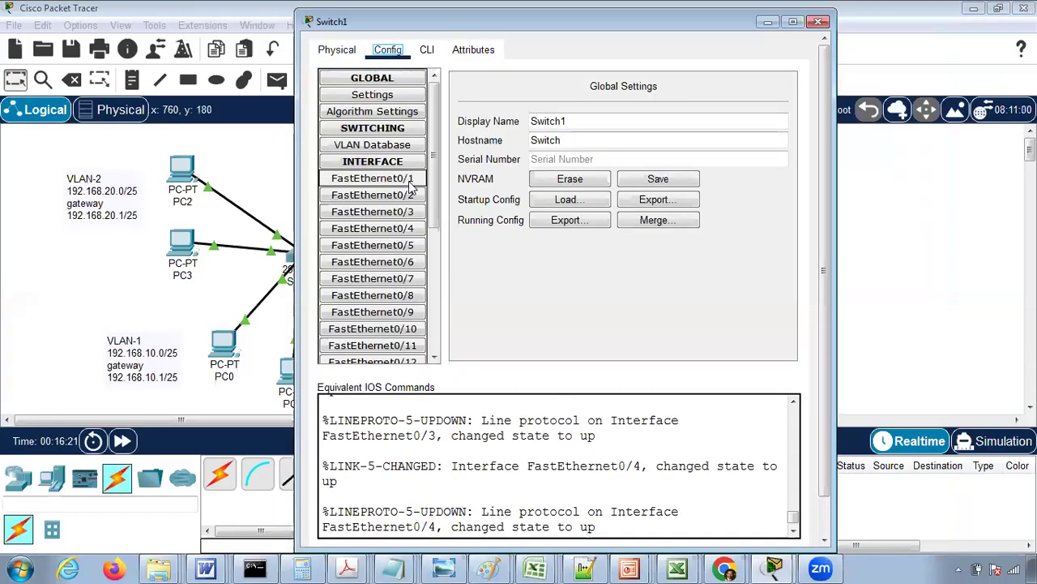
pyautogui.click(386, 148)
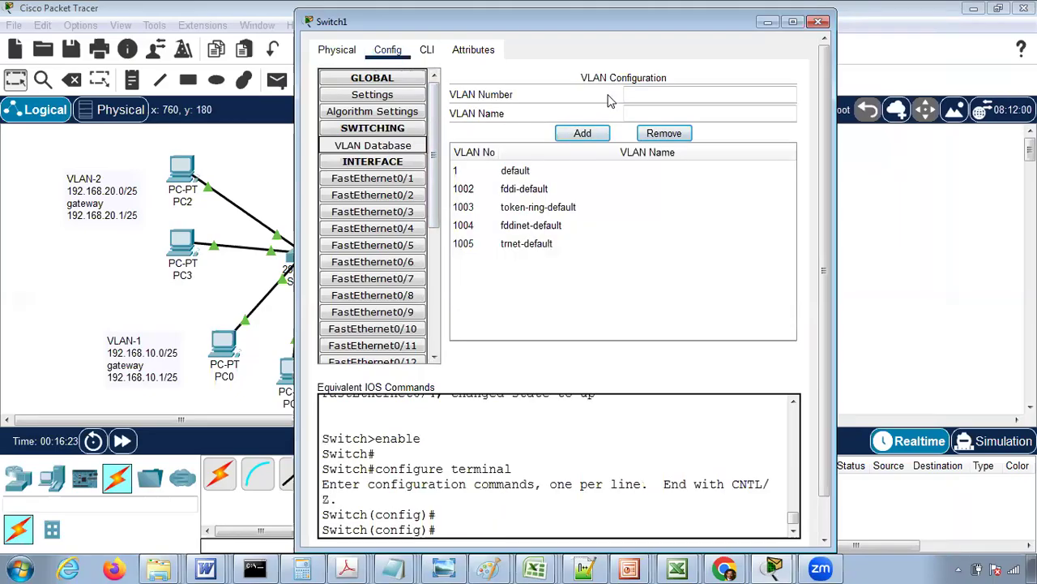
pyautogui.click(643, 91)
pyautogui.write('2')
pyautogui.press('Tab')
pyautogui.write('VLAN-2')
pyautogui.click(585, 133)
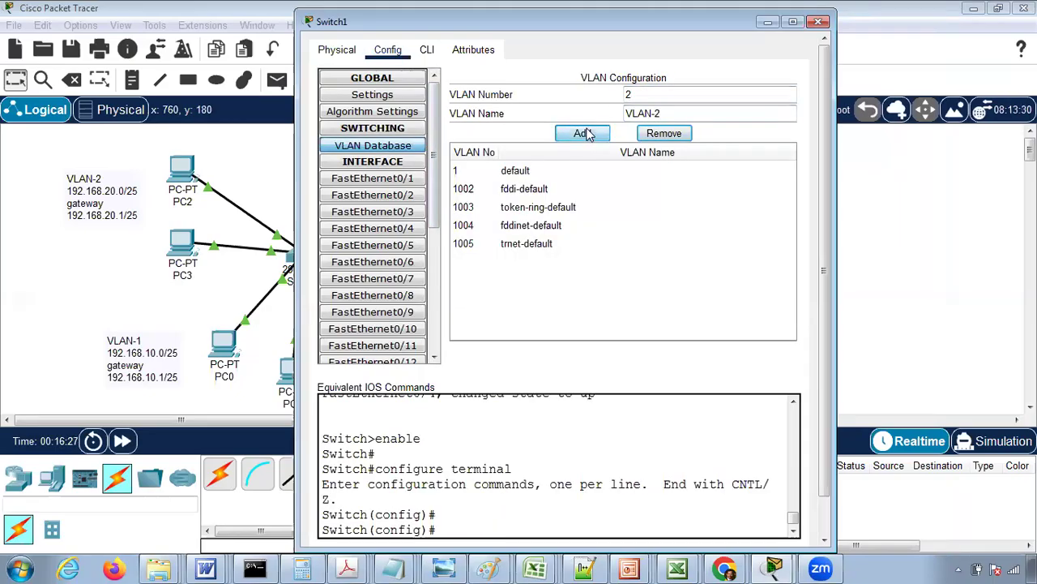
pyautogui.press('Tab')
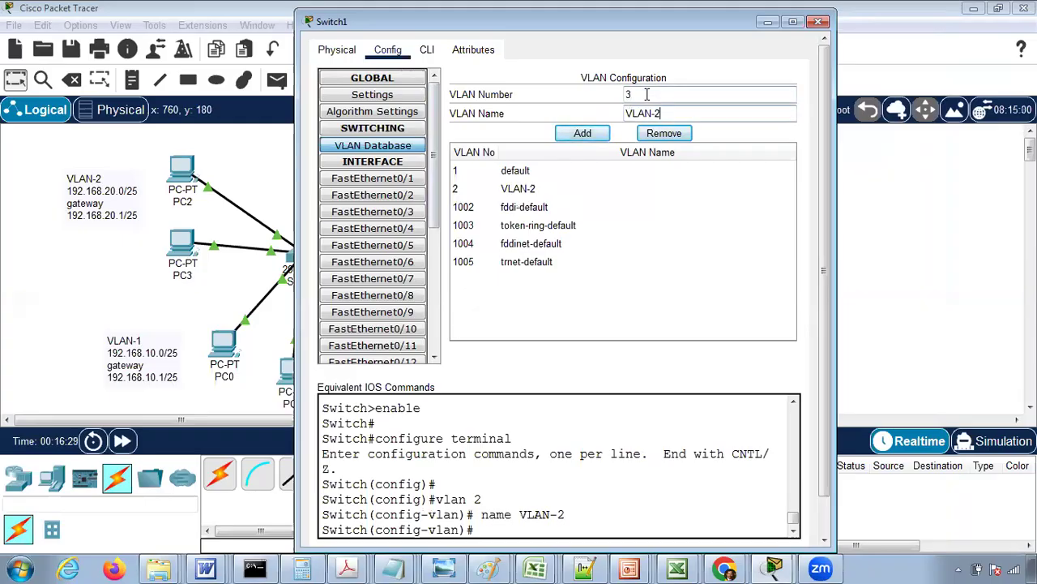
pyautogui.click(583, 133)
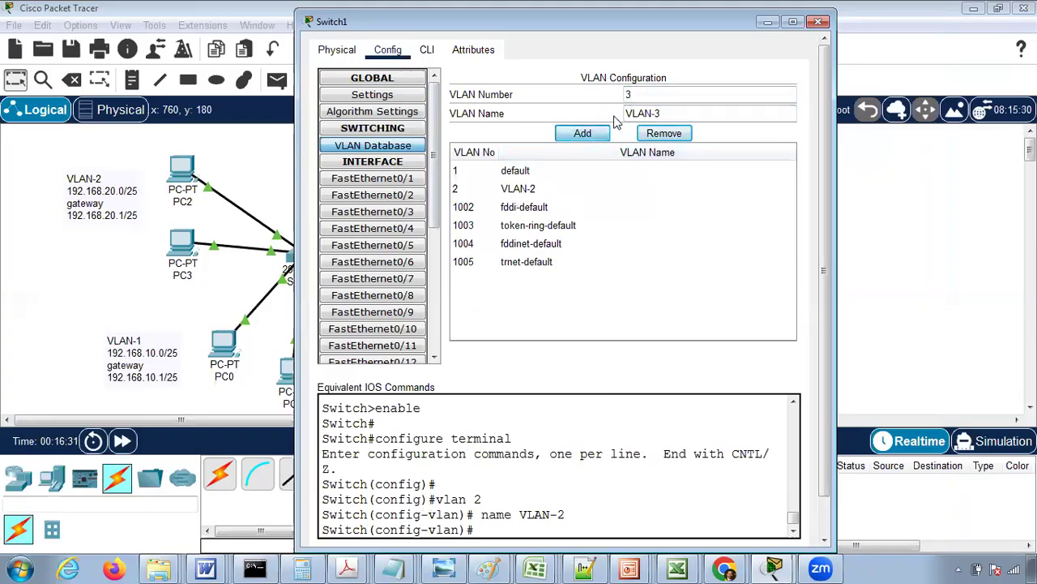
# - Begin another VLAN entry in Switch1's VLAN database with VLAN number 4
pyautogui.click(637, 96)
pyautogui.press('BackSpace')
pyautogui.press('Tab')
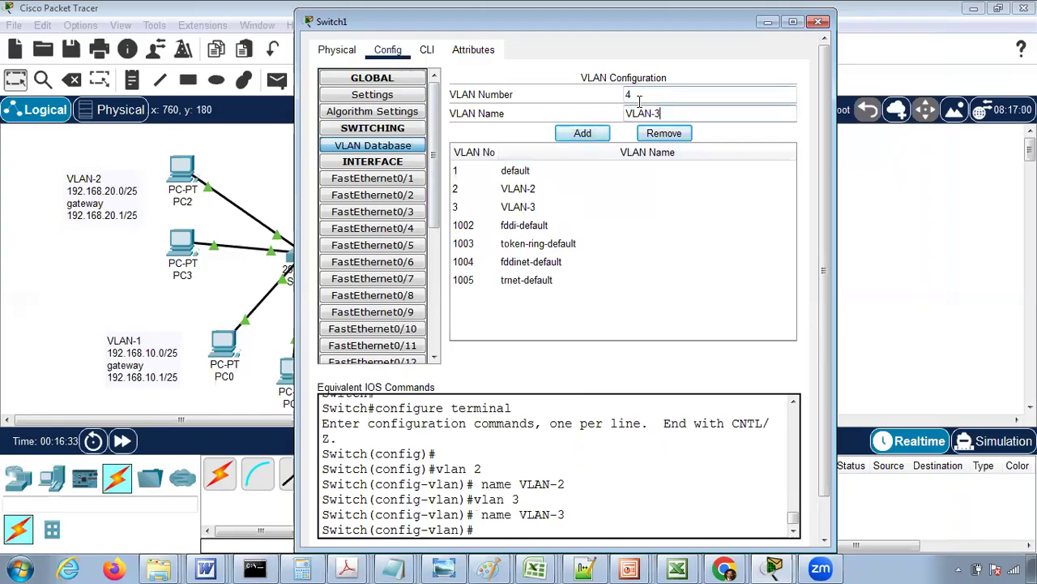
# - Add VLAN 4 named VLAN-4 to Switch1's VLAN database and close the switch's configuration
pyautogui.write('4')
pyautogui.click(583, 132)
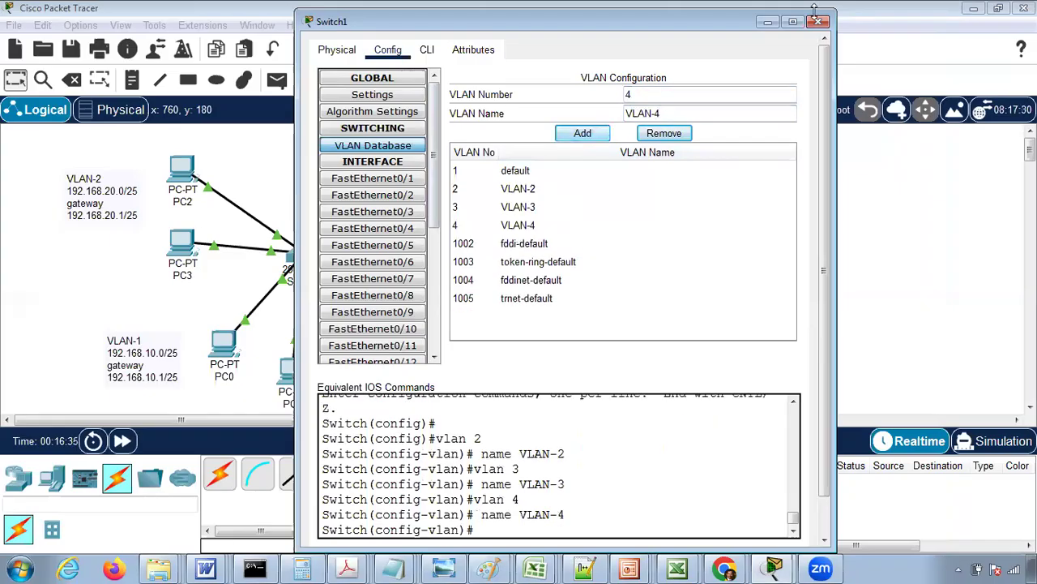
pyautogui.click(818, 22)
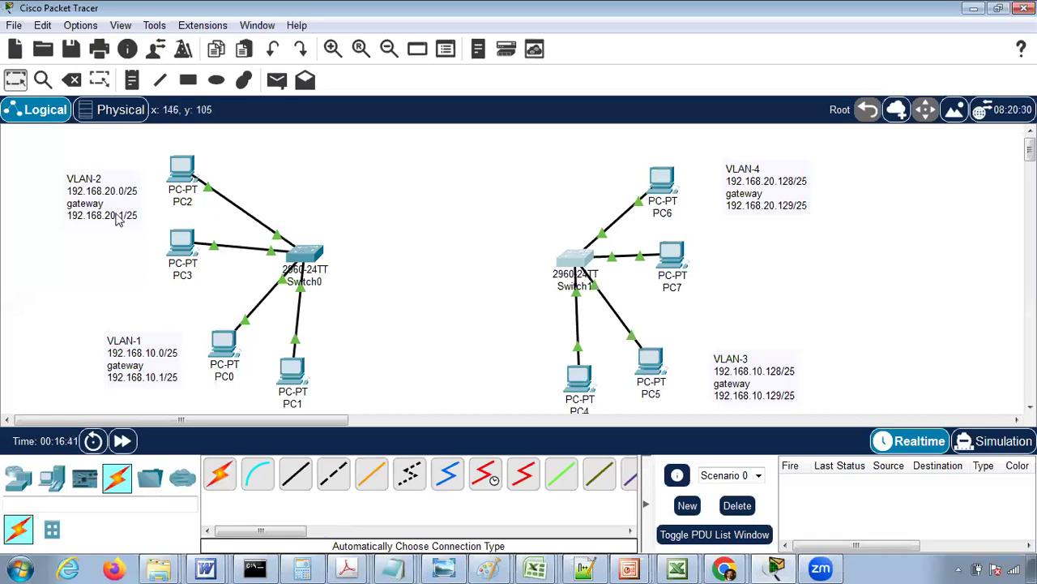
# - Place a 1941 router in the workspace above and between the two switches
pyautogui.click(14, 482)
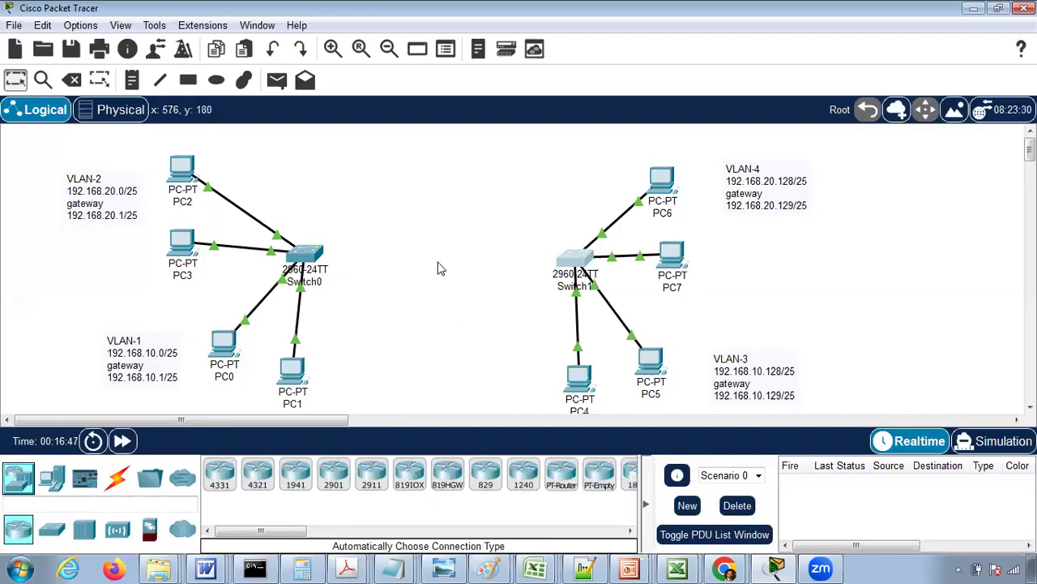
pyautogui.click(293, 479)
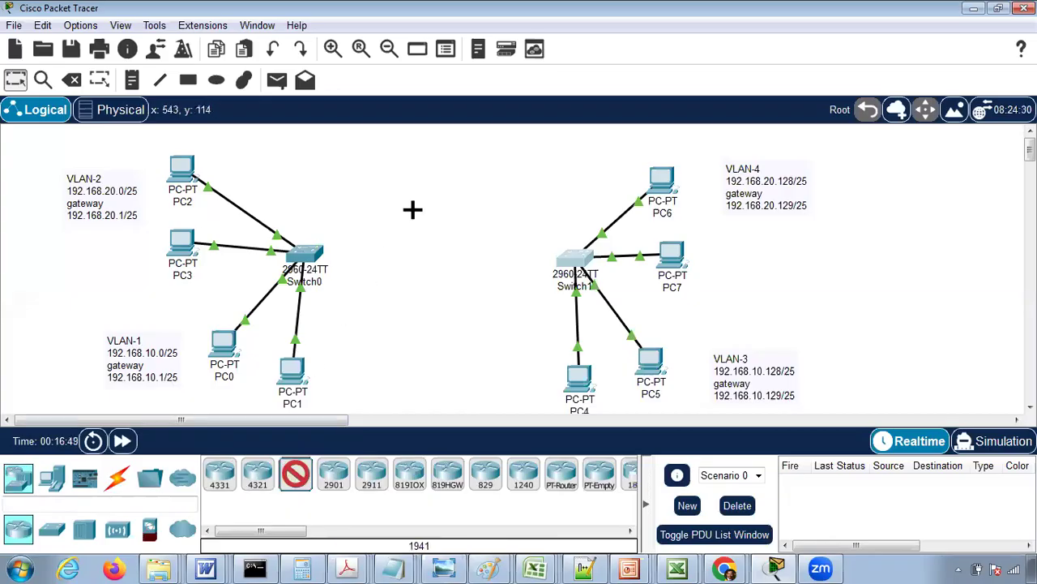
pyautogui.click(448, 158)
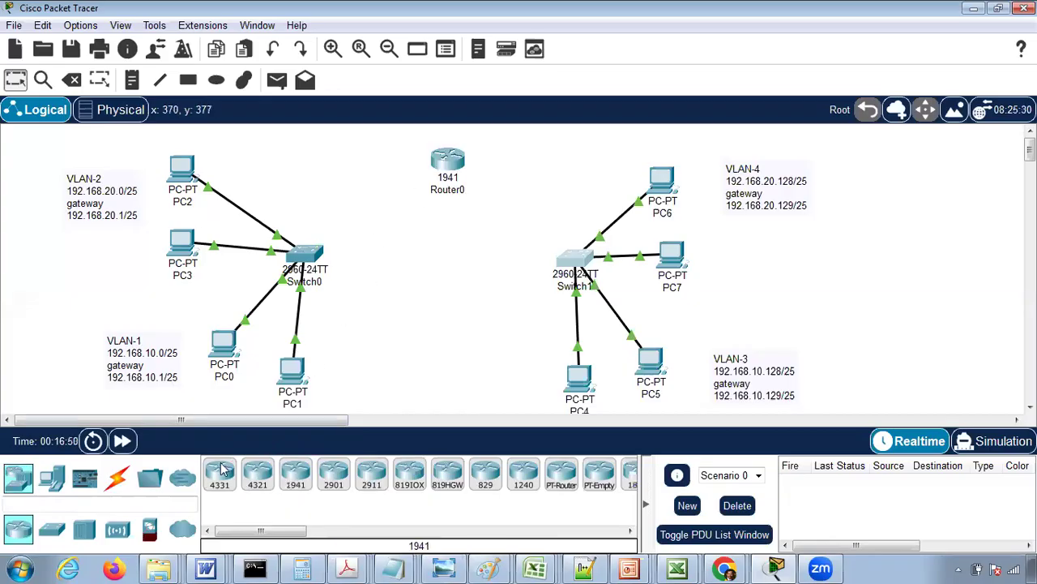
# - Cable Switch0 and Switch1 to the 1941 router using automatically chosen connection types
pyautogui.click(117, 479)
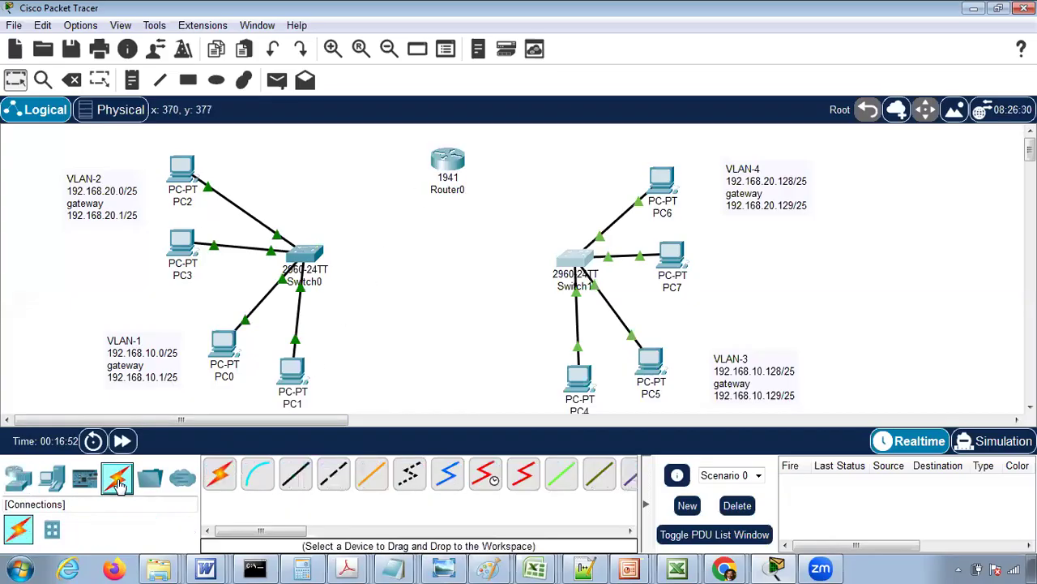
pyautogui.click(220, 473)
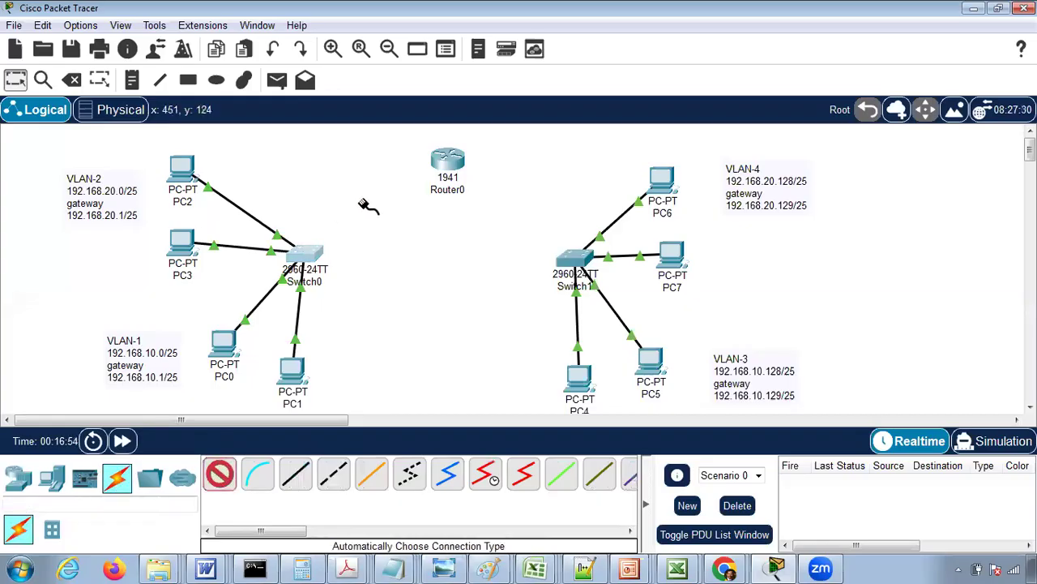
pyautogui.click(297, 254)
pyautogui.click(420, 168)
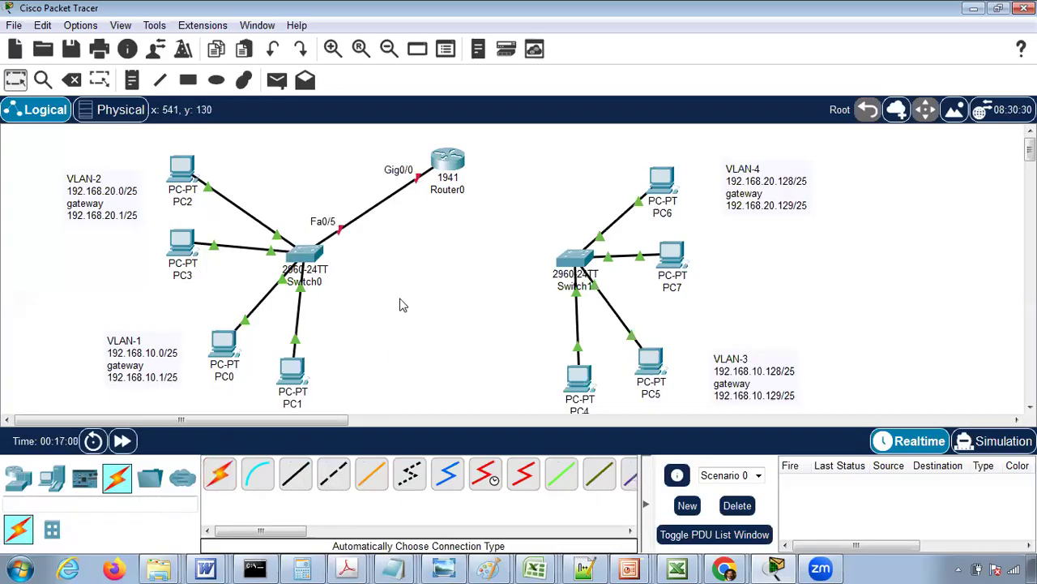
pyautogui.click(220, 476)
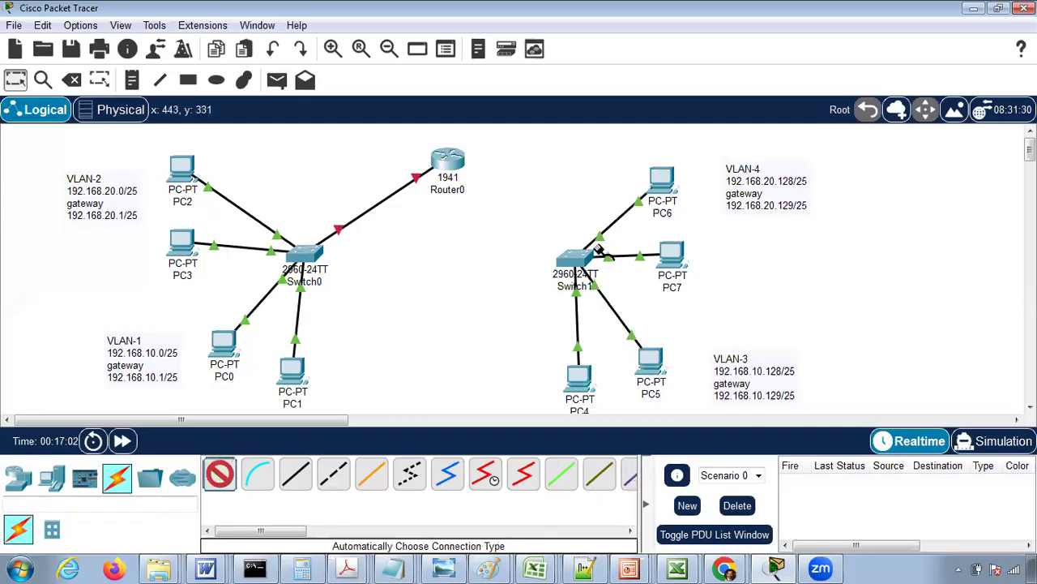
pyautogui.click(582, 251)
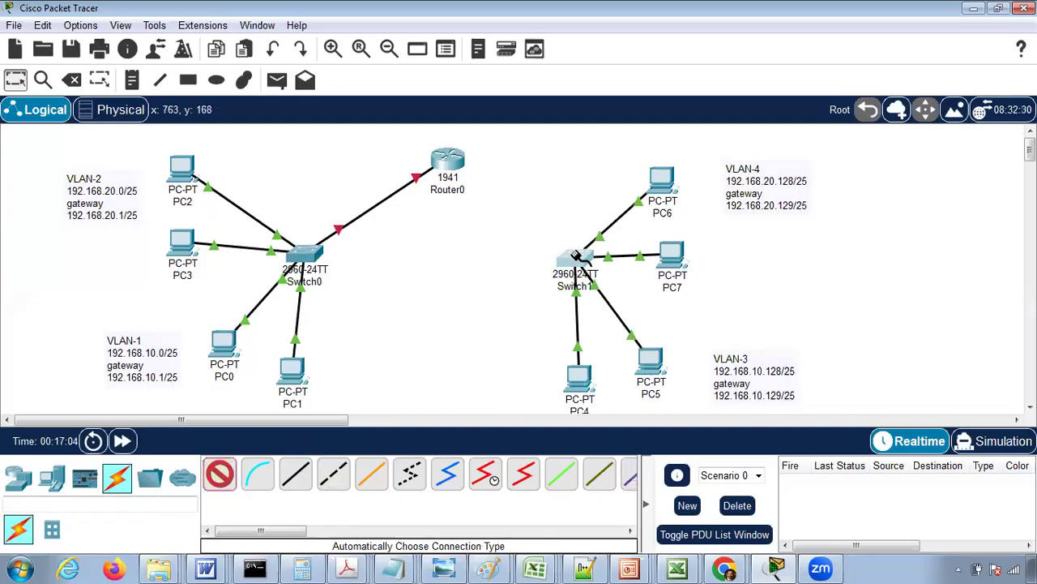
pyautogui.click(454, 161)
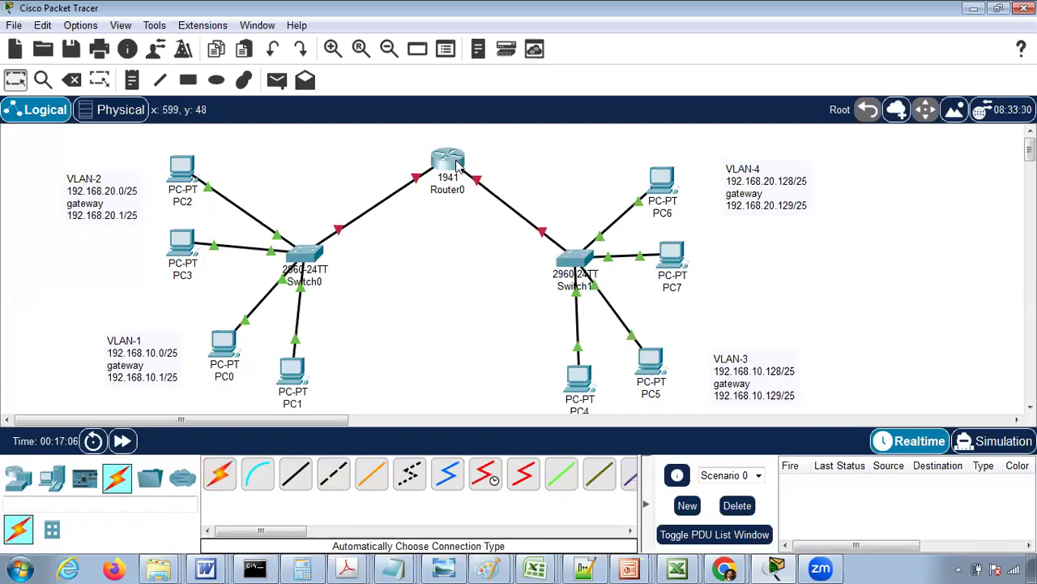
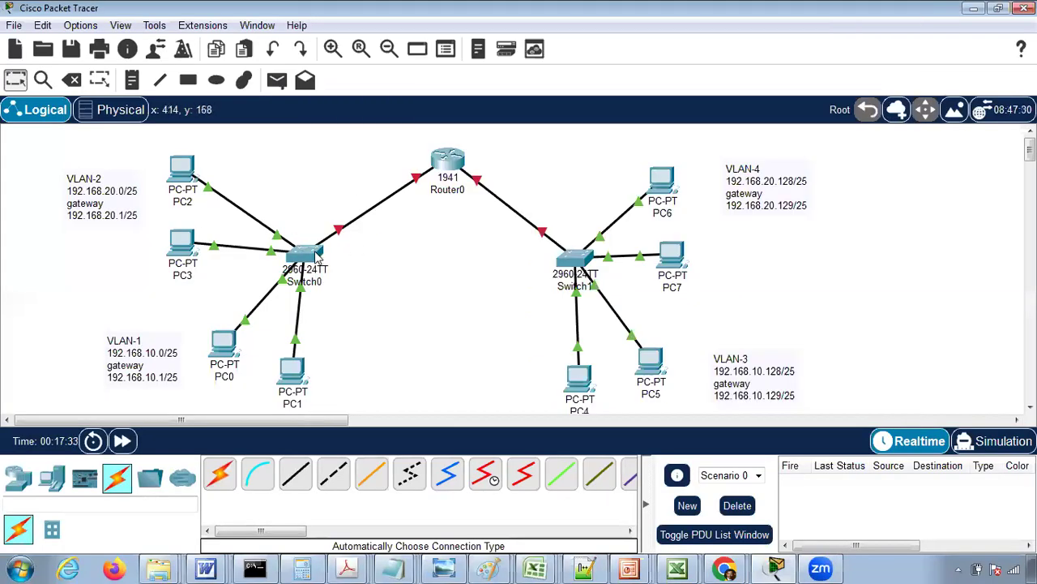
# - Check the switch port used by PC0's link and the VLAN assignment of FastEthernet0/1 on Switch0
pyautogui.click(316, 255)
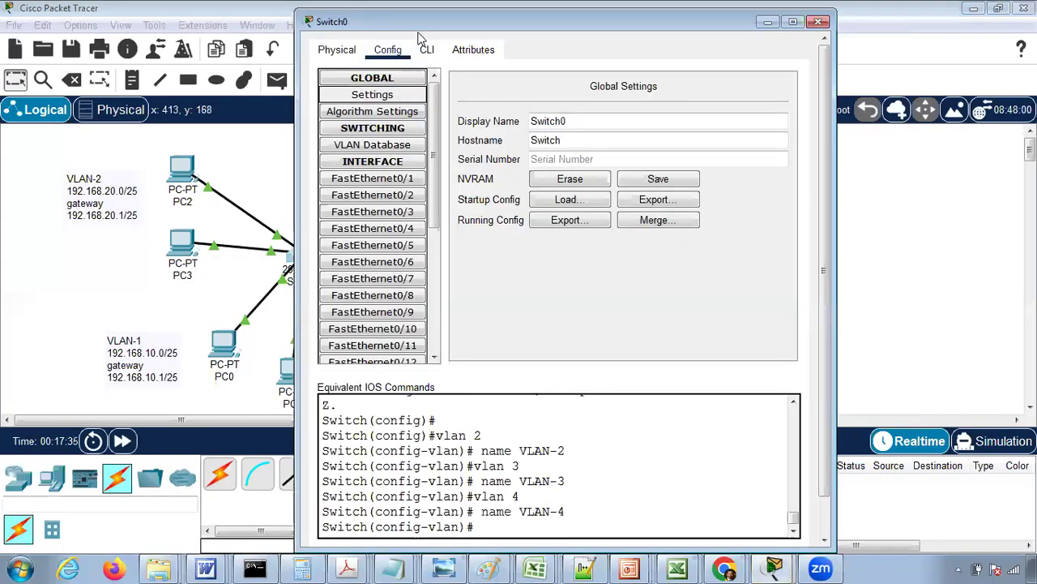
pyautogui.moveTo(497, 34); pyautogui.dragTo(579, 36)
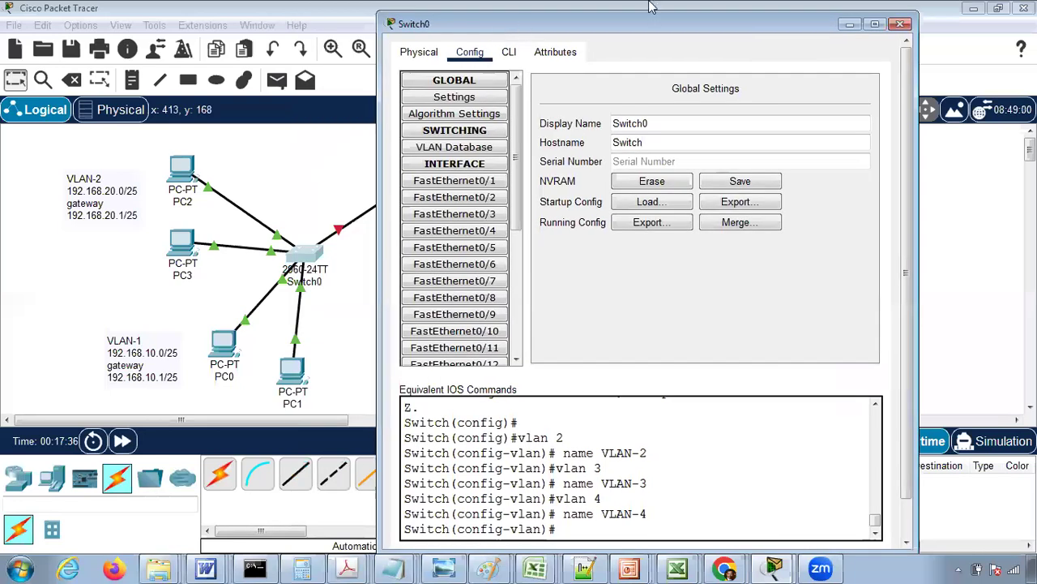
pyautogui.click(904, 25)
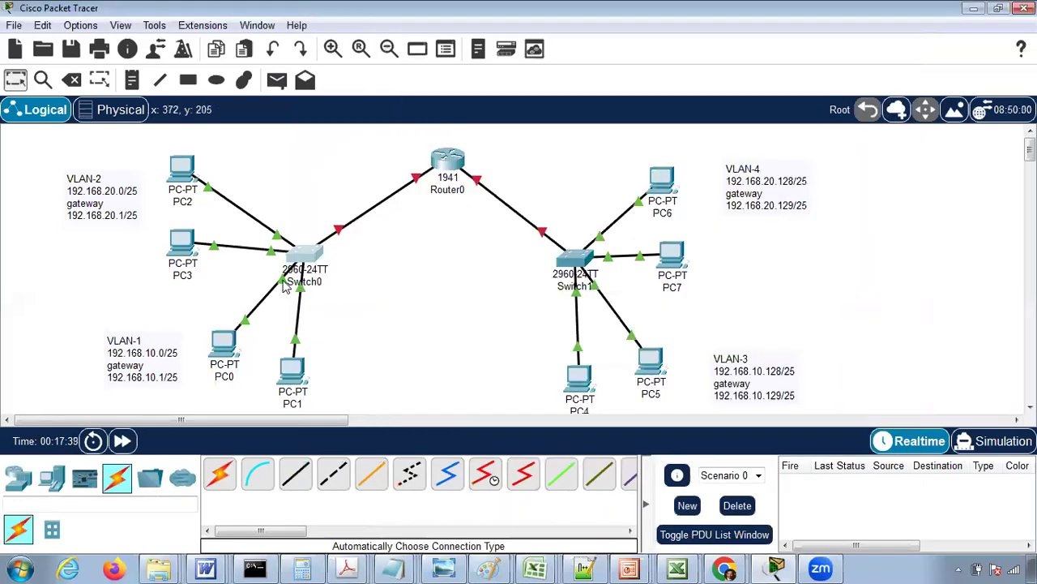
pyautogui.moveTo(285, 288)
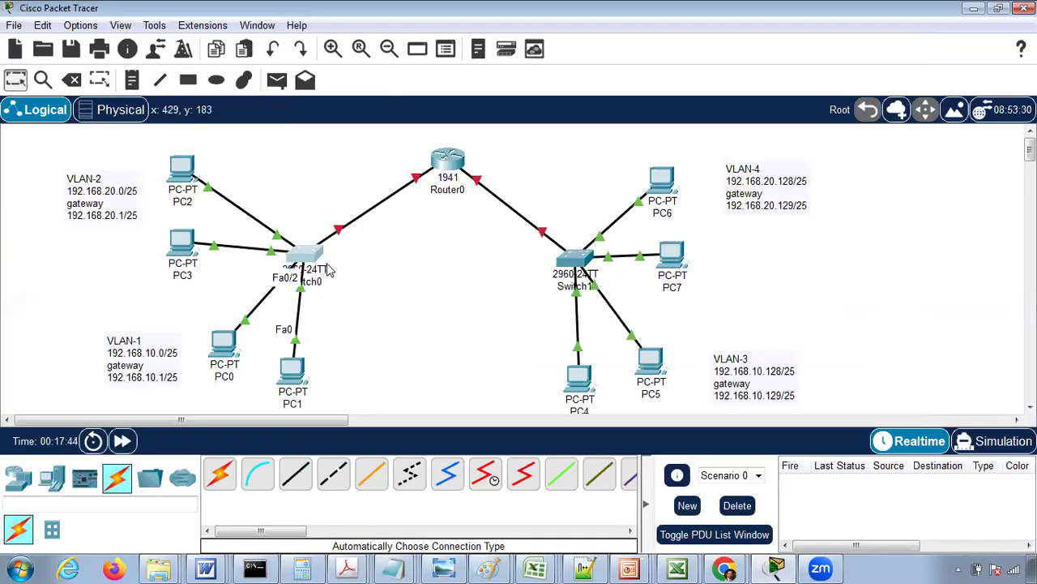
pyautogui.click(308, 256)
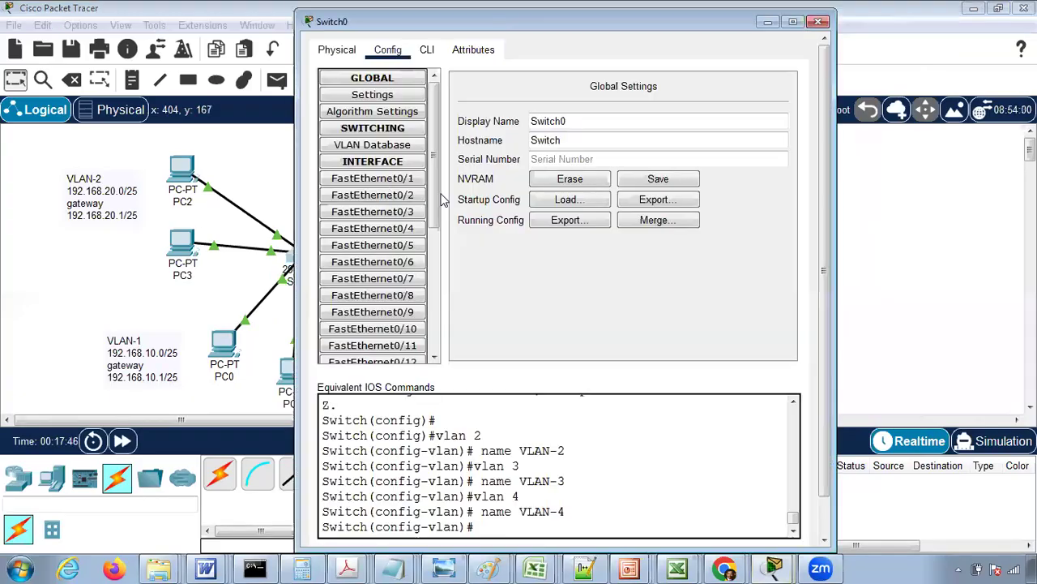
pyautogui.click(372, 179)
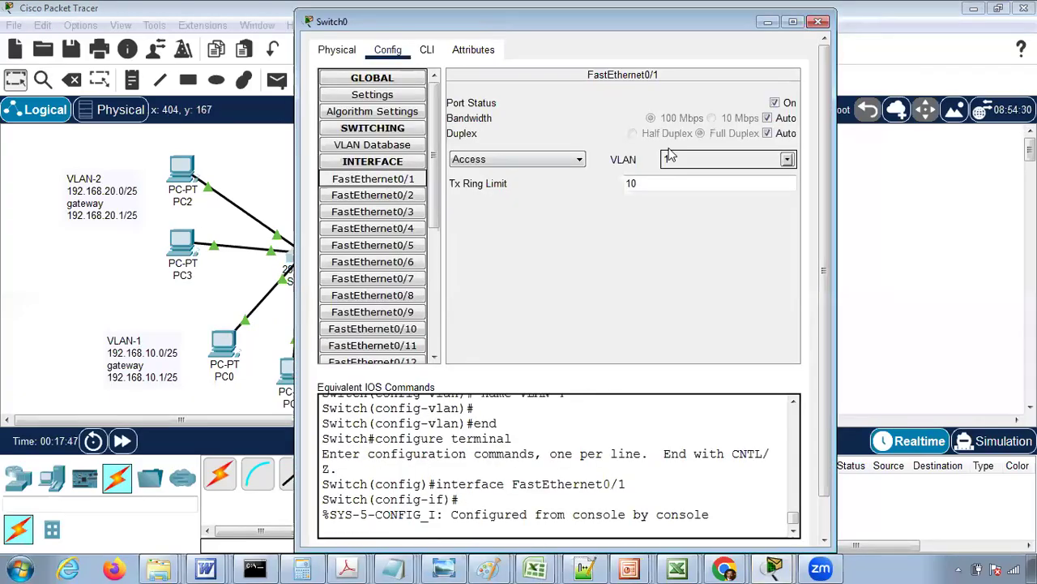
pyautogui.click(788, 161)
pyautogui.click(580, 267)
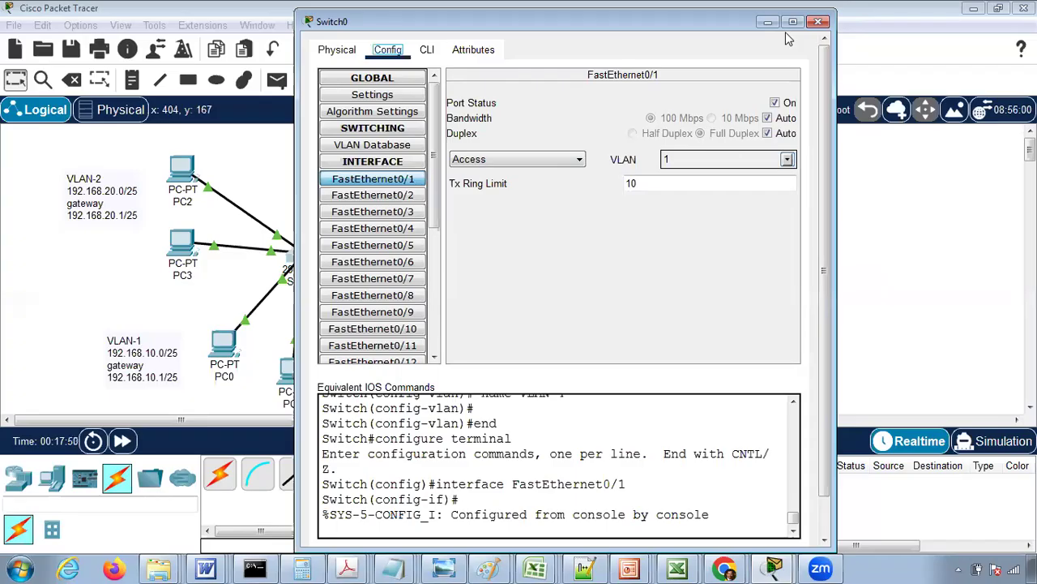
pyautogui.click(819, 21)
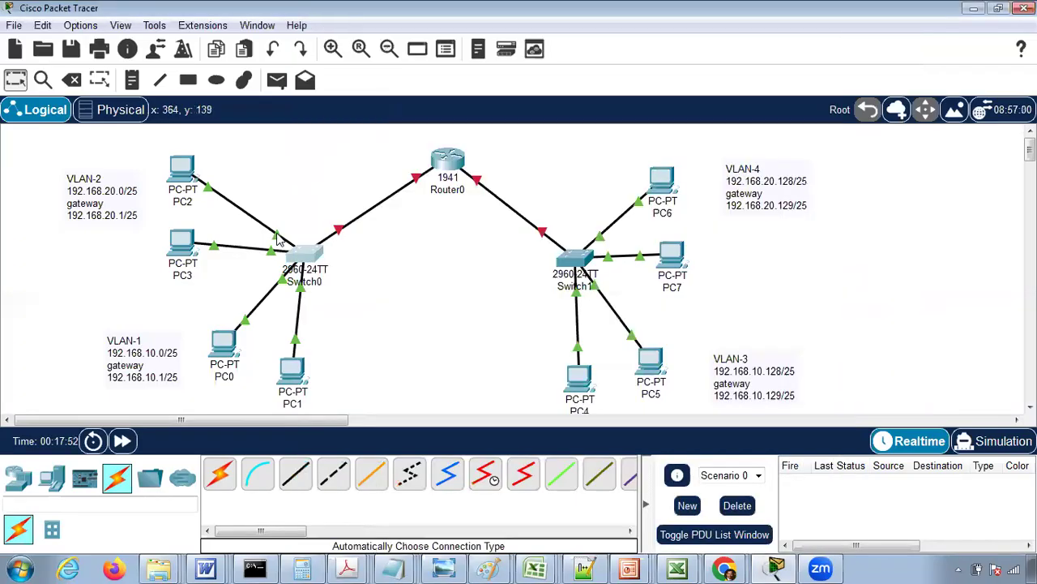
# - Identify the Switch0 ports of the VLAN-2 PCs and assign access port FastEthernet0/3 to VLAN 2
pyautogui.moveTo(277, 238)
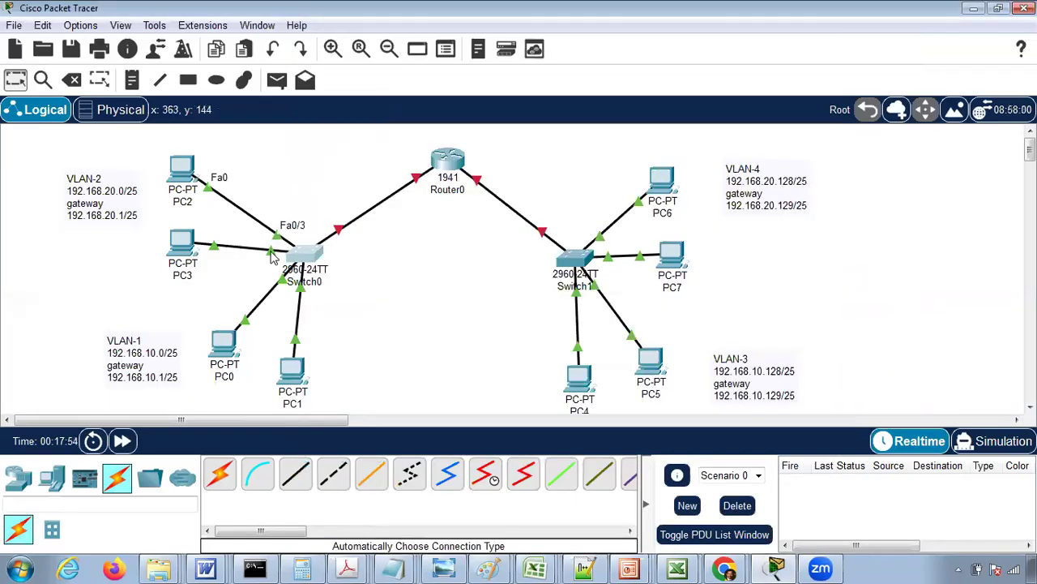
pyautogui.moveTo(273, 256)
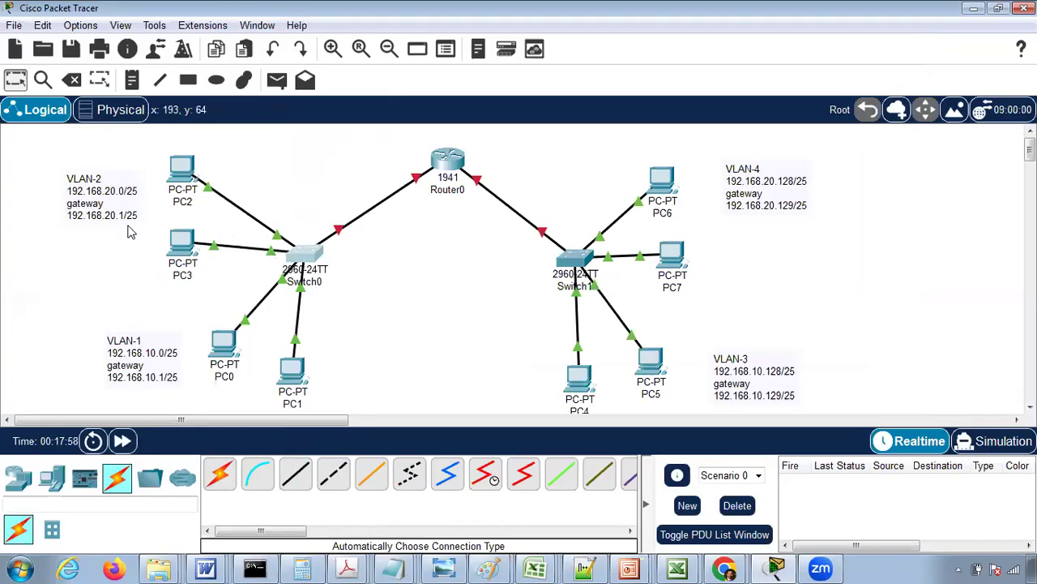
pyautogui.click(308, 255)
pyautogui.click(399, 212)
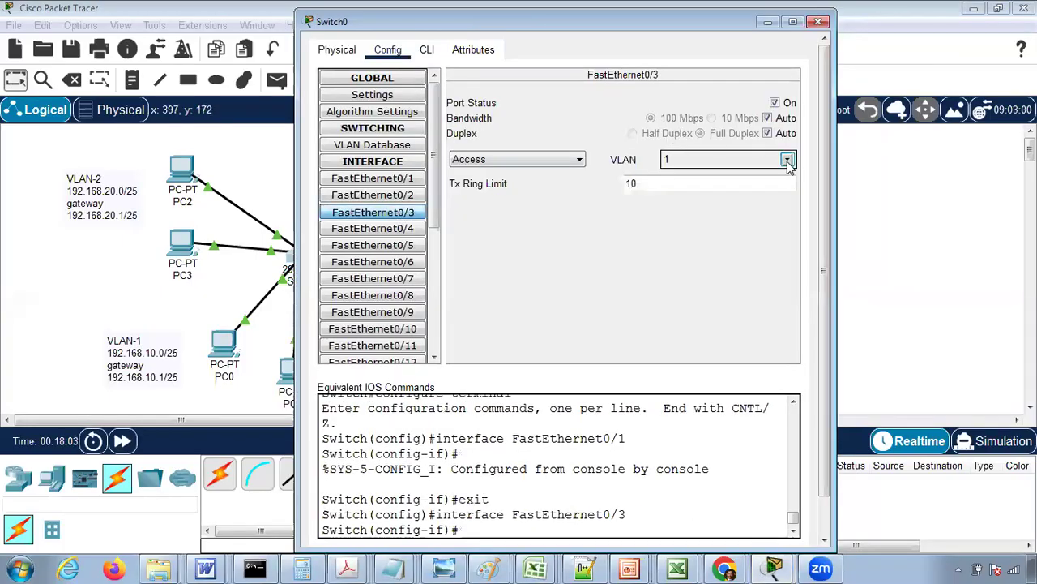
pyautogui.click(787, 161)
pyautogui.click(707, 193)
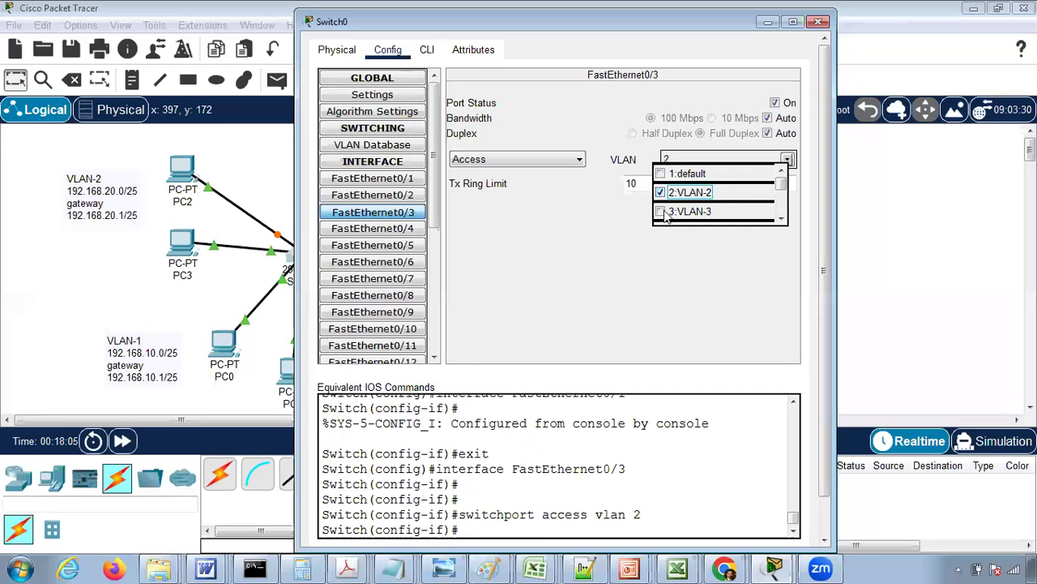
pyautogui.click(589, 250)
# - Assign access port FastEthernet0/4 on Switch0 to VLAN 2
pyautogui.click(411, 230)
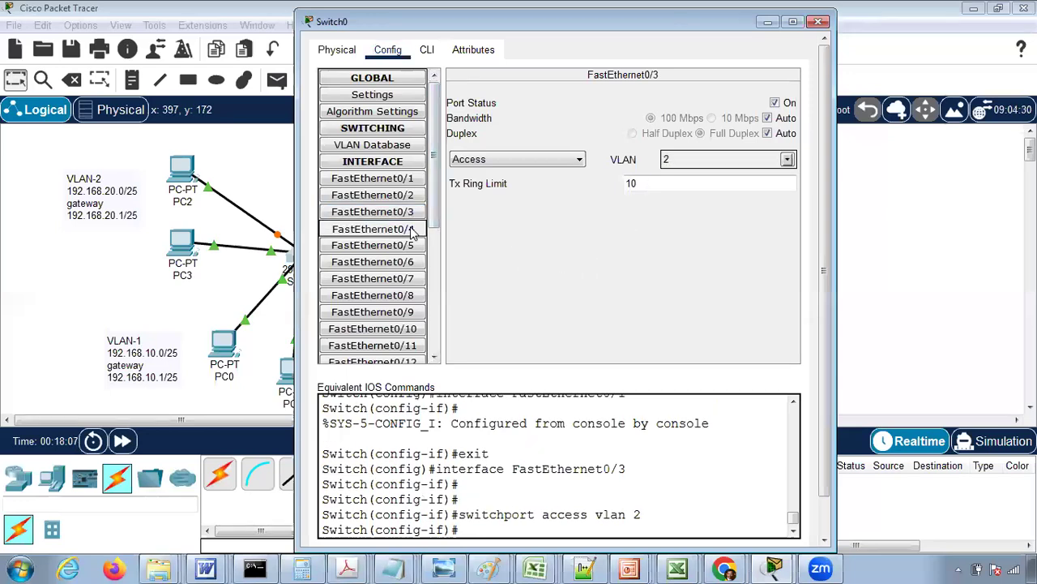
pyautogui.click(749, 164)
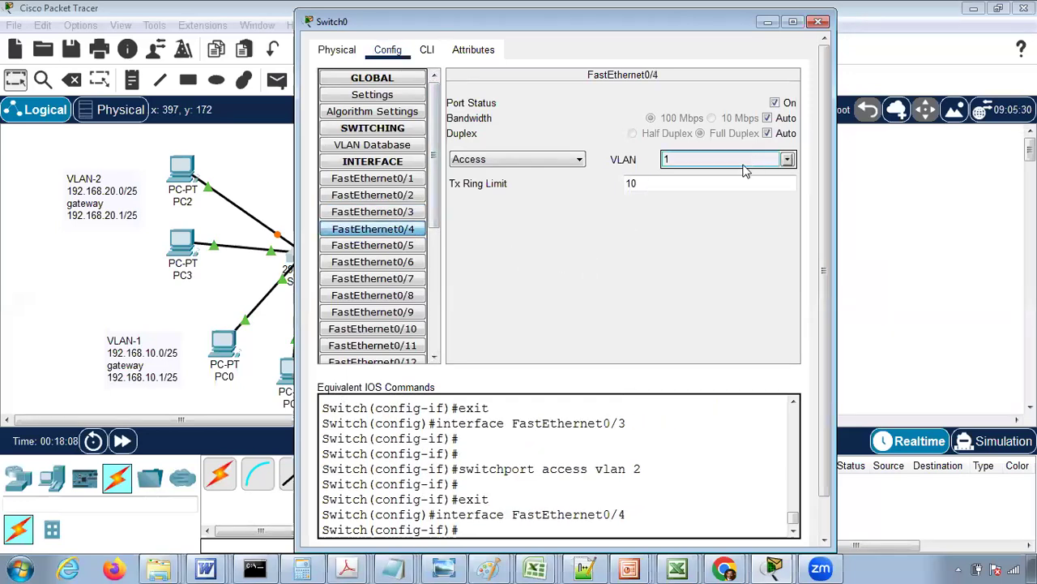
pyautogui.click(788, 160)
pyautogui.click(707, 194)
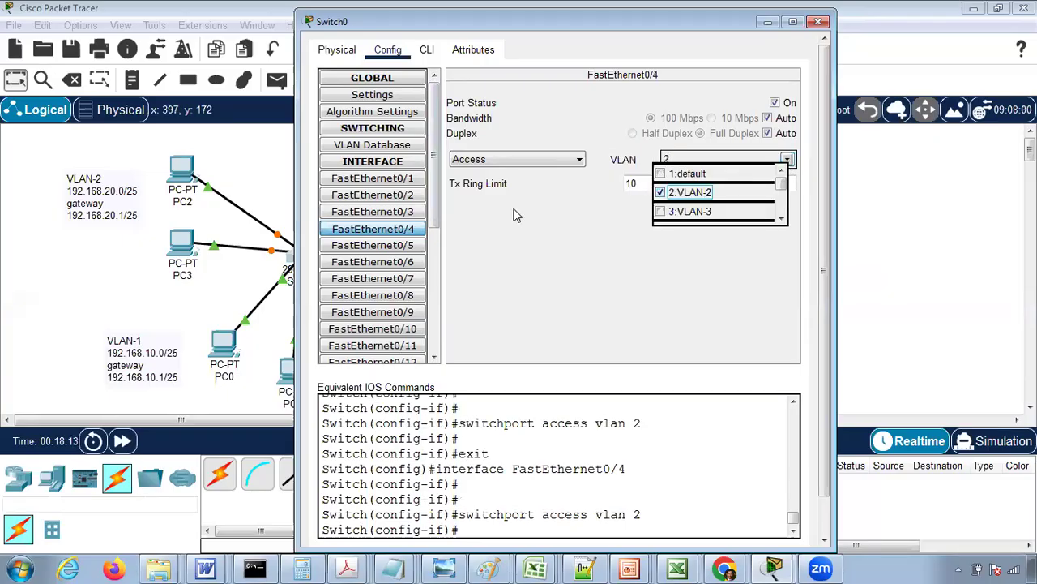
pyautogui.click(558, 257)
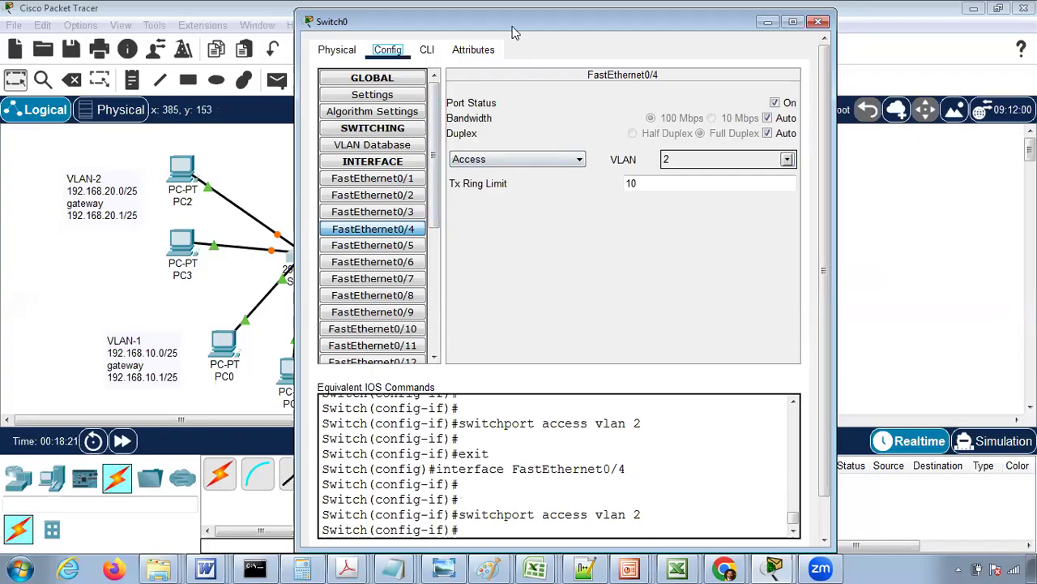
# - Set Switch0's router-facing port FastEthernet0/5 to trunk mode, review its allowed VLANs, and close the configuration
pyautogui.moveTo(512, 27); pyautogui.dragTo(578, 31)
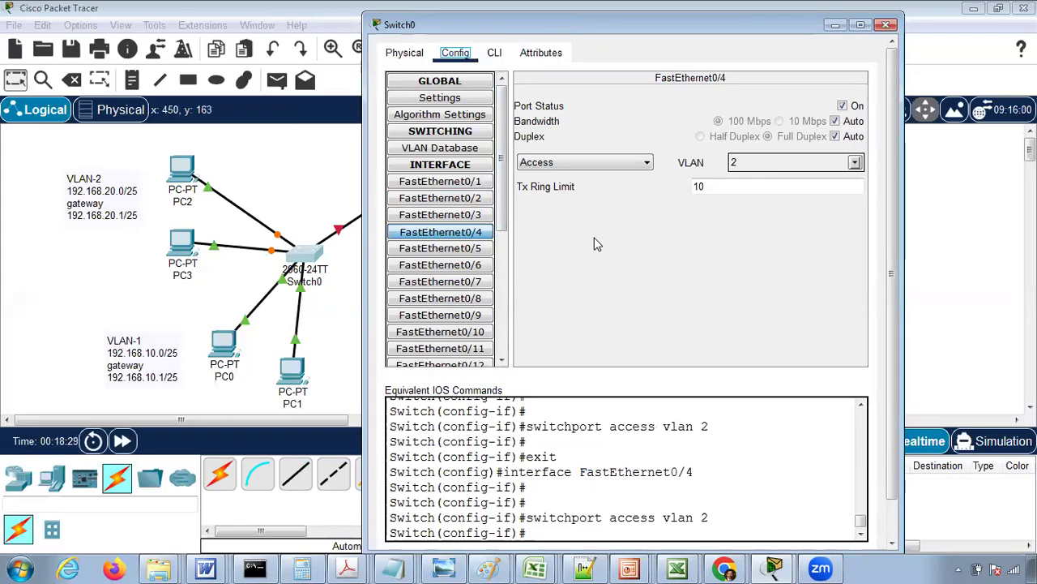
pyautogui.click(469, 249)
pyautogui.moveTo(521, 31); pyautogui.dragTo(598, 40)
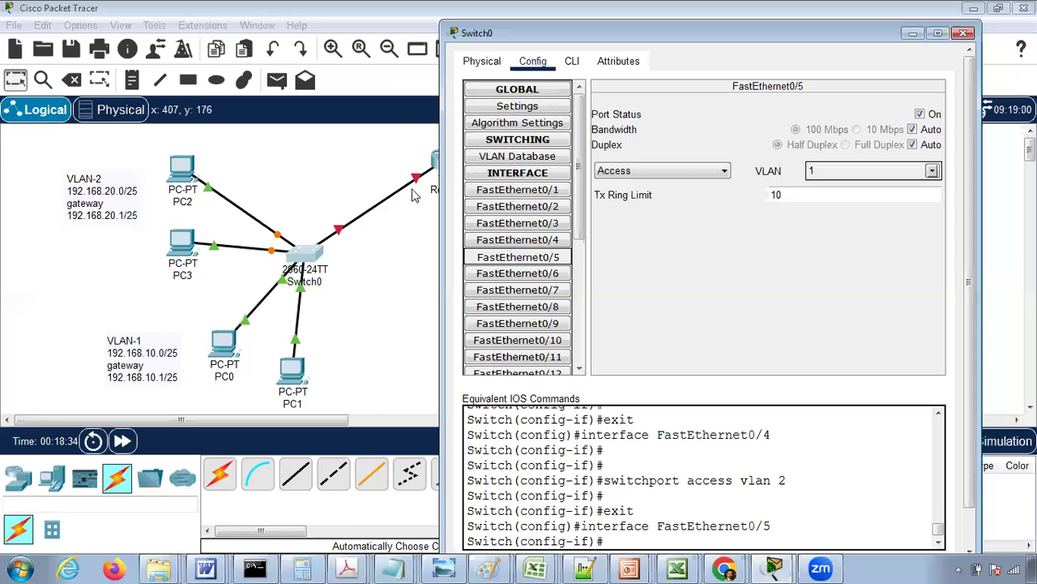
pyautogui.click(548, 256)
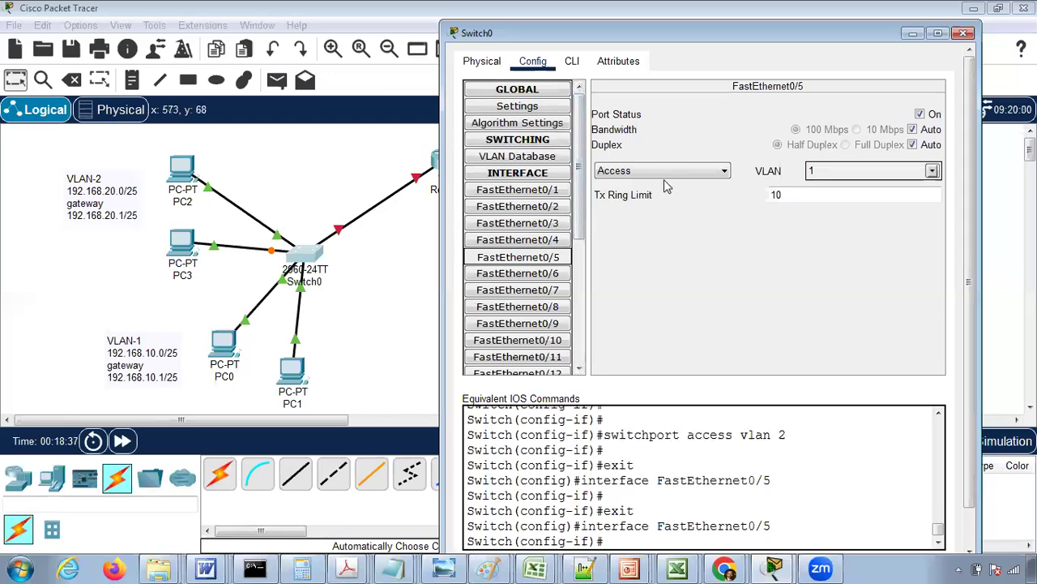
pyautogui.click(673, 169)
pyautogui.click(655, 185)
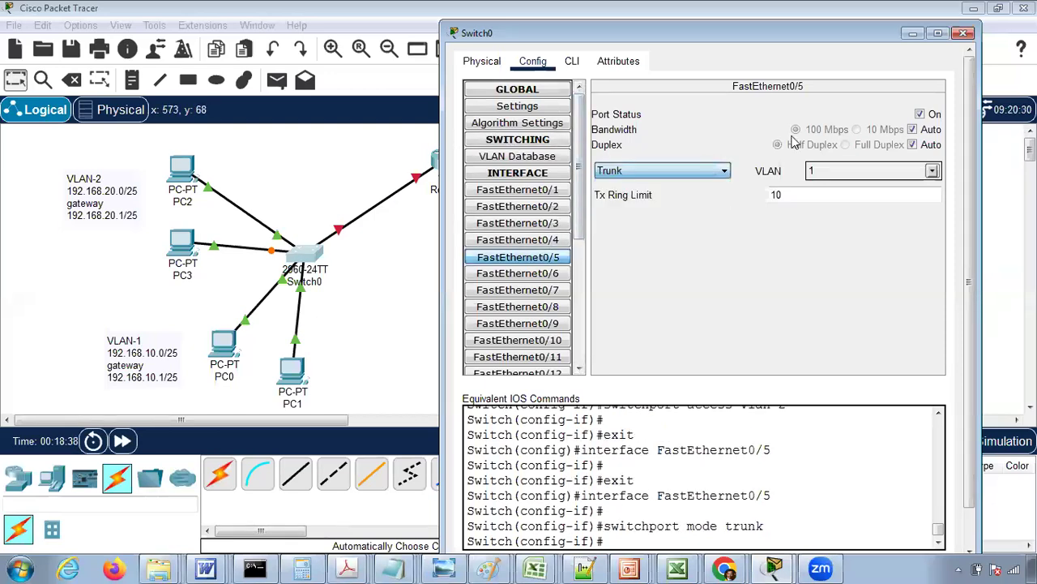
pyautogui.click(932, 170)
pyautogui.click(929, 219)
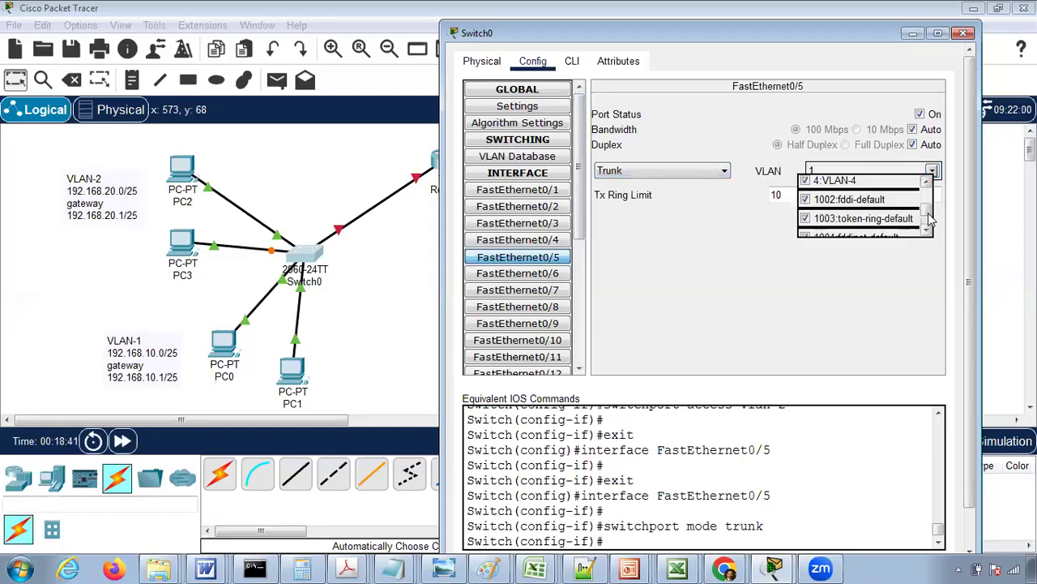
pyautogui.click(967, 34)
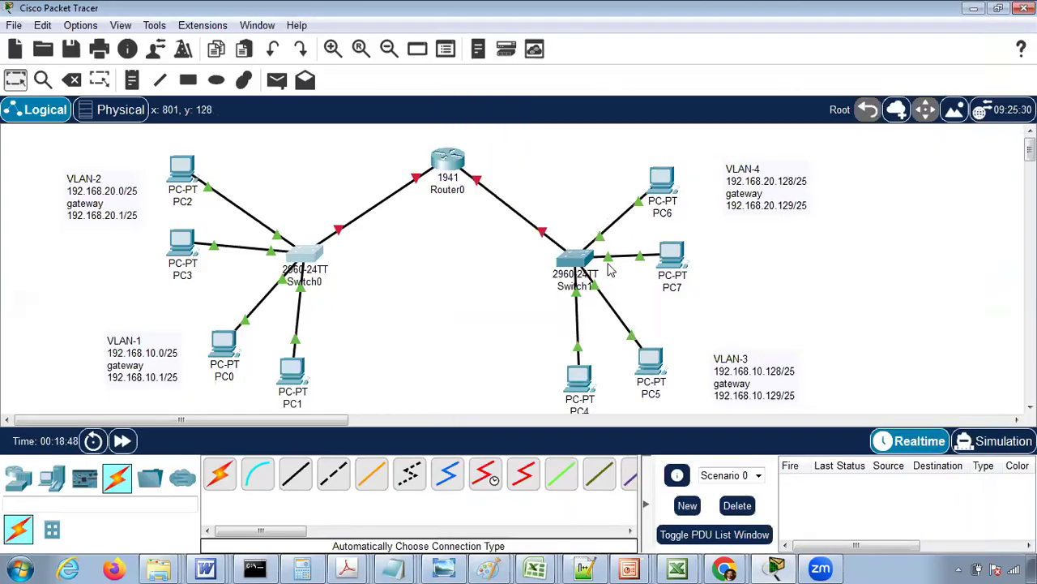
# - Identify which Switch1 ports the links to the VLAN-4 computers PC6 and PC7 use
pyautogui.moveTo(577, 303)
pyautogui.moveTo(612, 260)
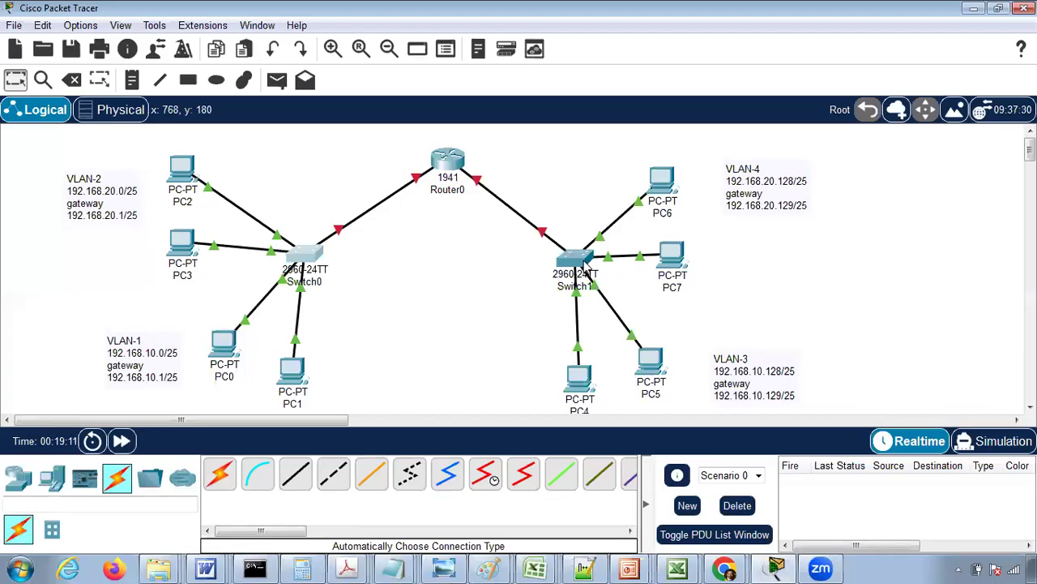
pyautogui.click(332, 49)
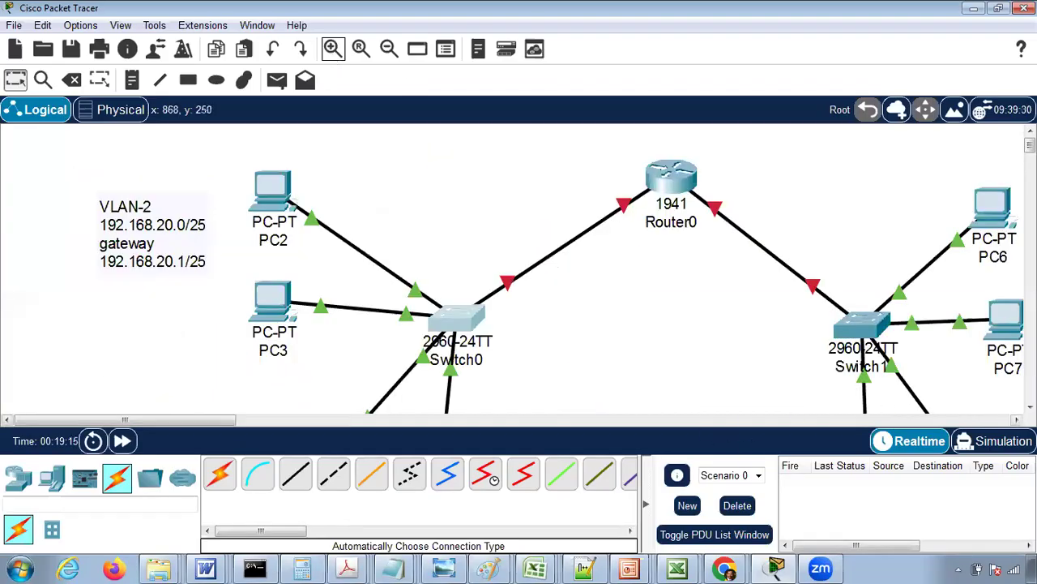
pyautogui.click(1016, 420)
pyautogui.click(1017, 420)
pyautogui.click(1016, 419)
pyautogui.click(1017, 420)
pyautogui.click(1016, 420)
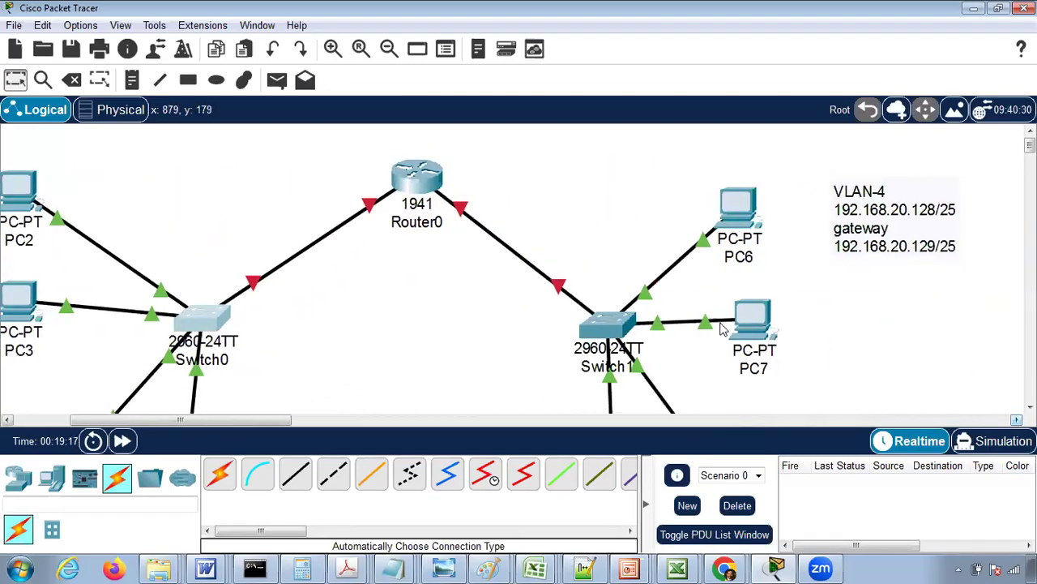
pyautogui.moveTo(648, 298)
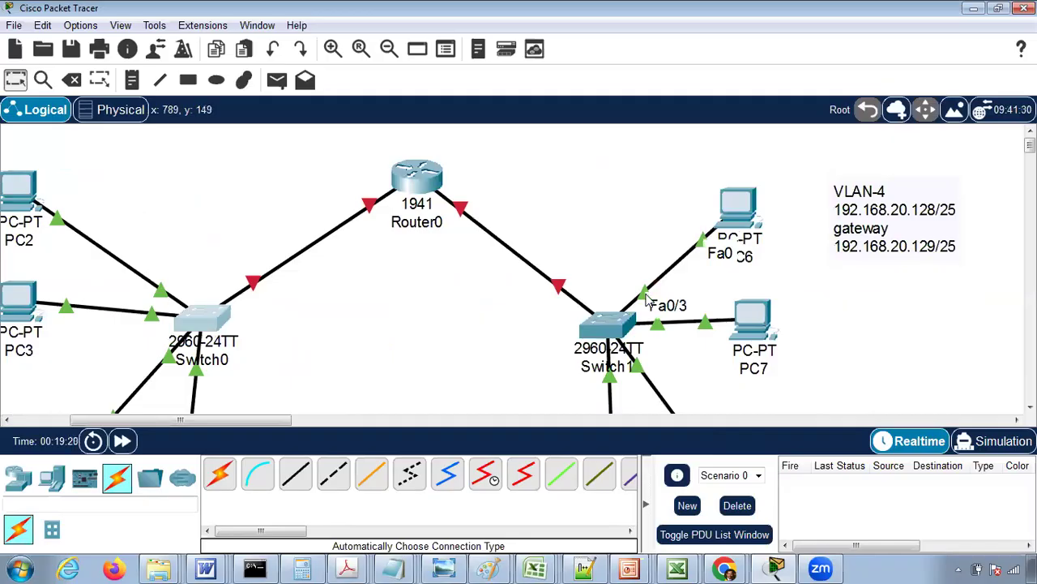
pyautogui.moveTo(660, 332)
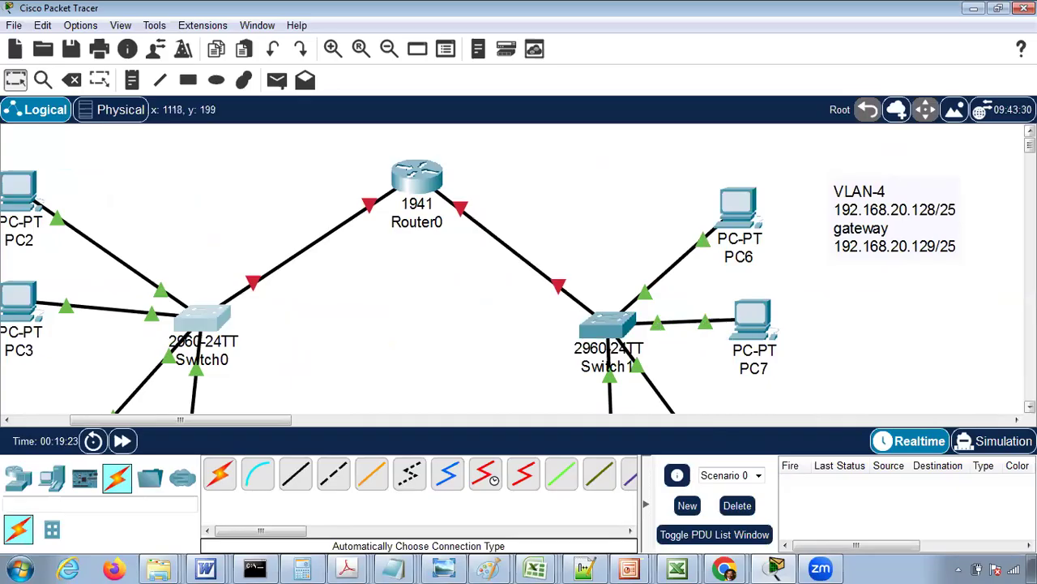
# - Open Switch1's configuration and assign access port FastEthernet0/1 to VLAN 3
pyautogui.scroll(-3, 519, 268)
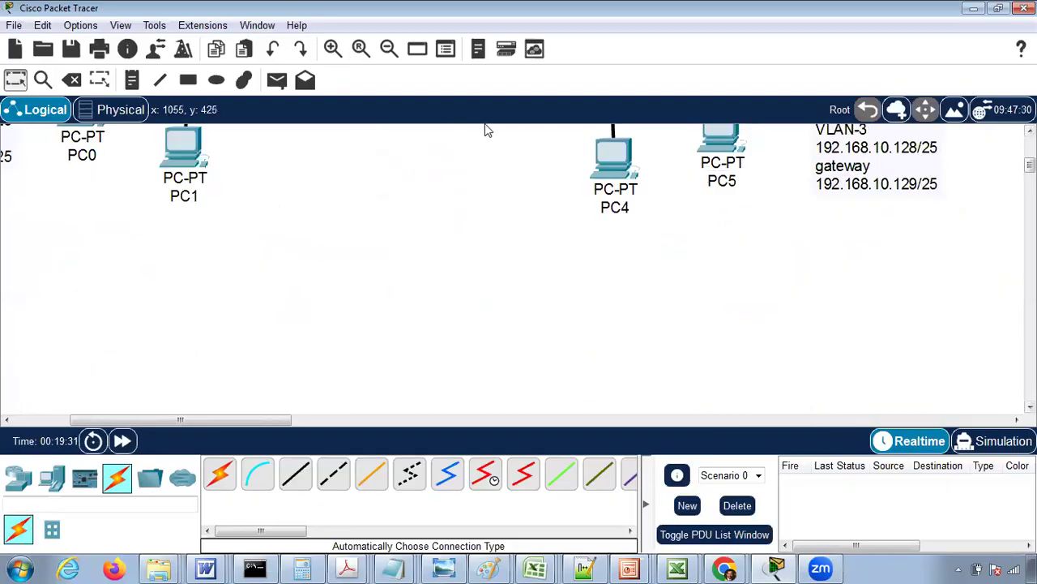
pyautogui.click(389, 49)
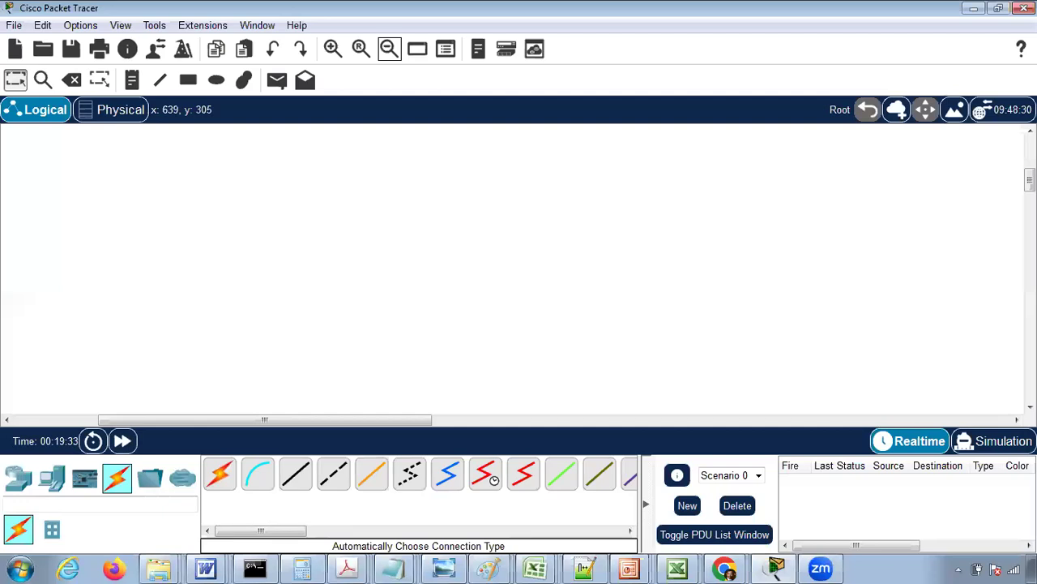
pyautogui.click(1030, 154)
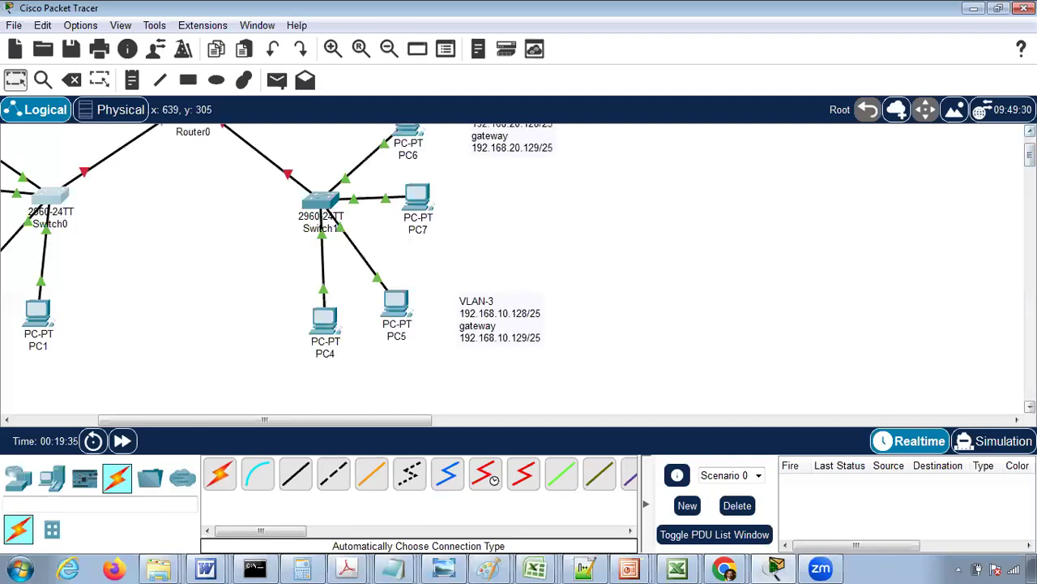
pyautogui.click(1030, 131)
pyautogui.click(1030, 131)
pyautogui.click(1031, 132)
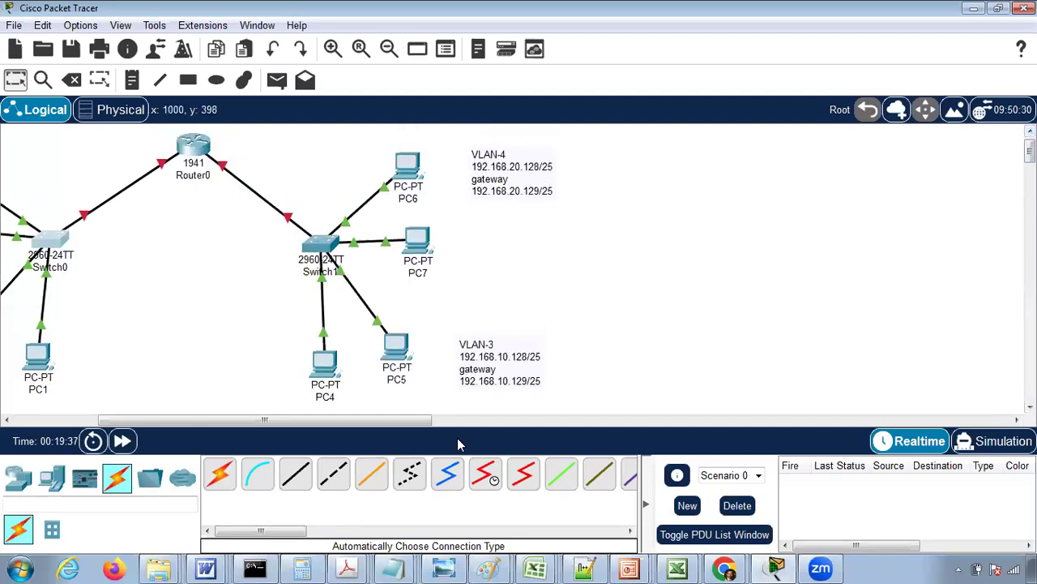
pyautogui.moveTo(360, 418); pyautogui.dragTo(272, 419)
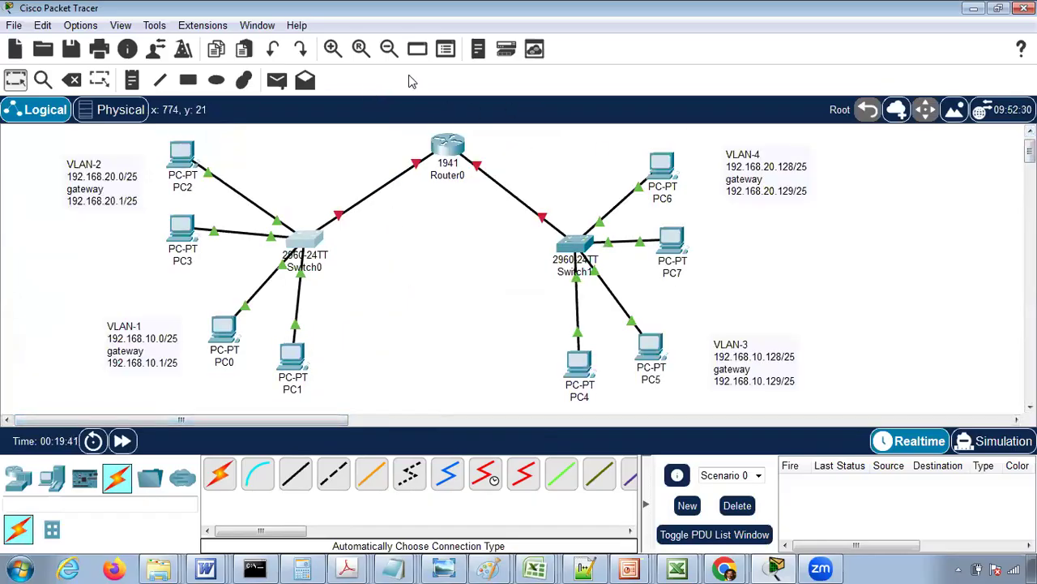
pyautogui.click(572, 251)
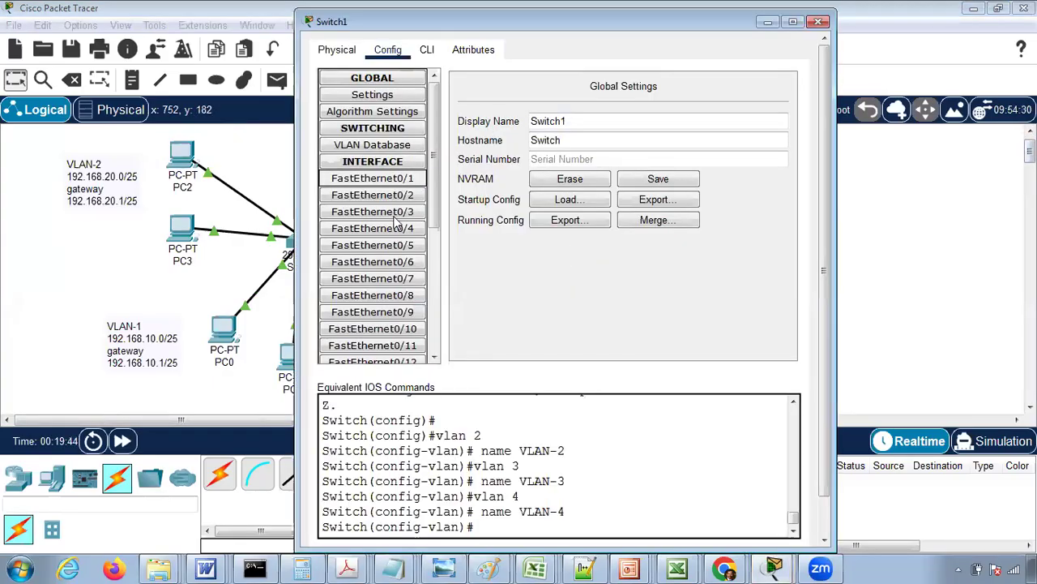
pyautogui.click(394, 179)
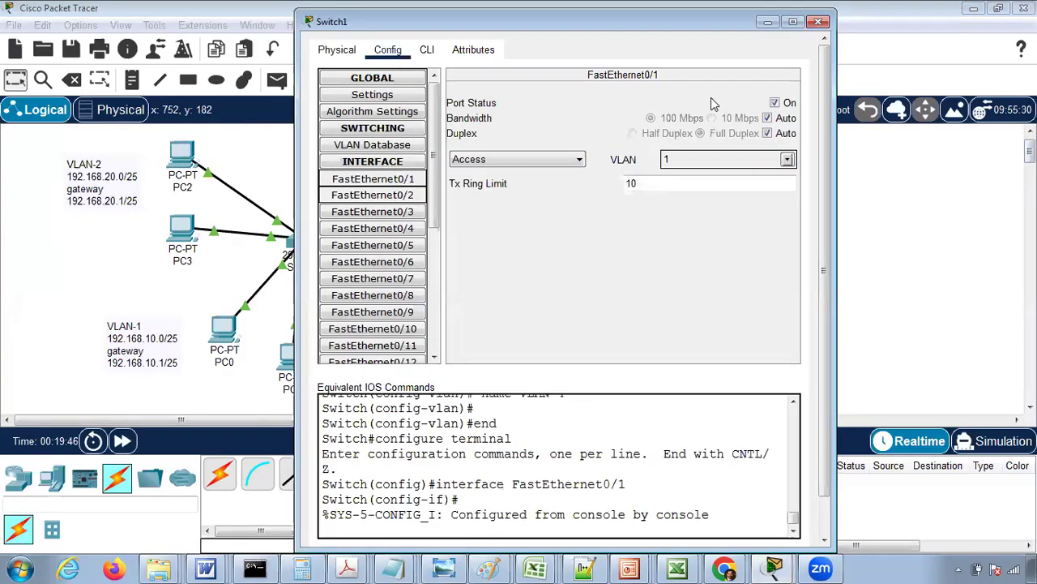
pyautogui.moveTo(713, 22); pyautogui.dragTo(391, 28)
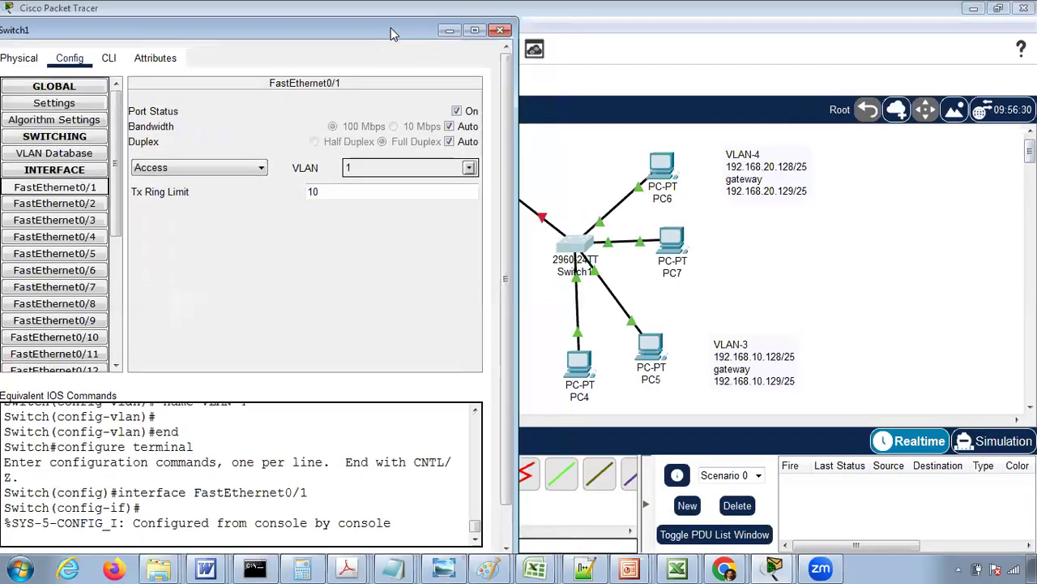
pyautogui.click(469, 168)
pyautogui.click(381, 220)
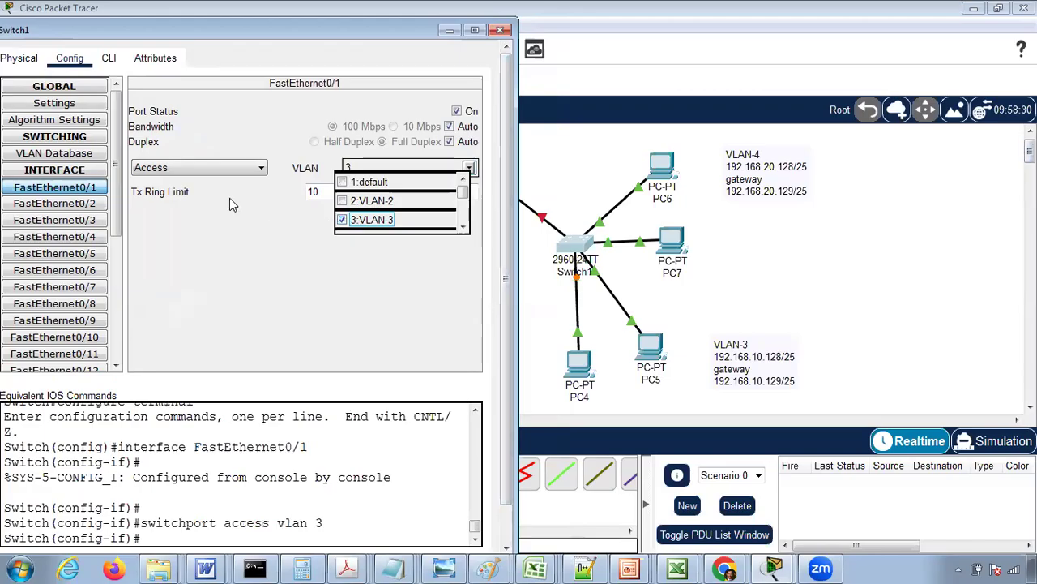
# - Assign access port FastEthernet0/2 on Switch1 to VLAN 3
pyautogui.click(54, 203)
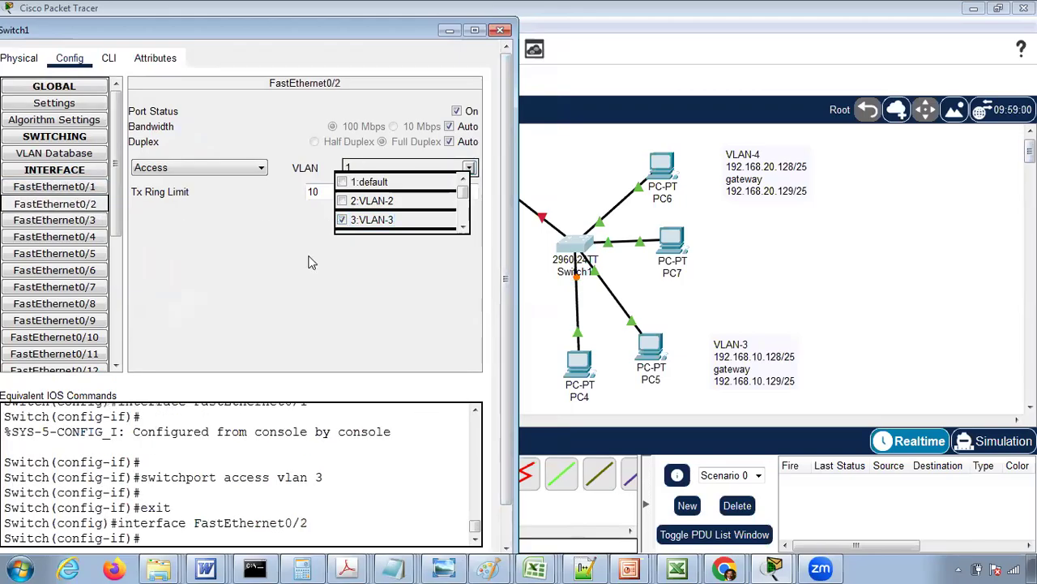
pyautogui.click(468, 168)
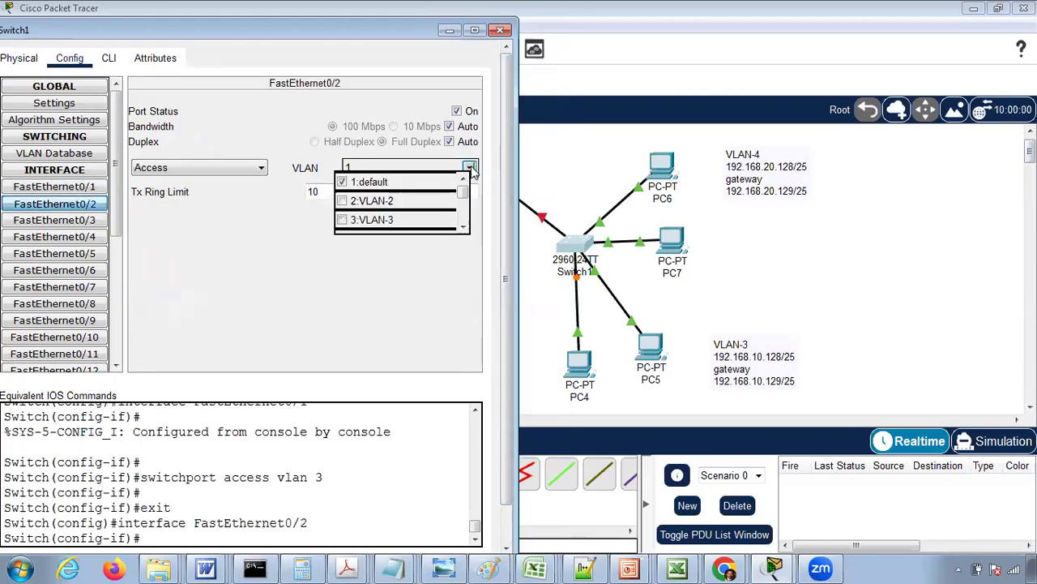
pyautogui.click(380, 222)
pyautogui.click(308, 250)
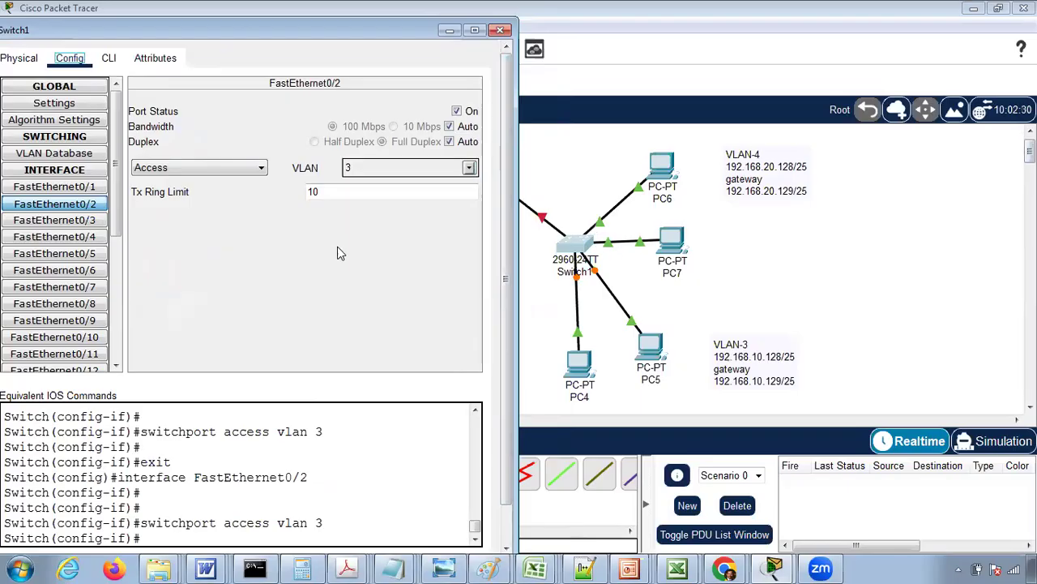
# - Assign access port FastEthernet0/3 on Switch1 to VLAN 4
pyautogui.click(31, 220)
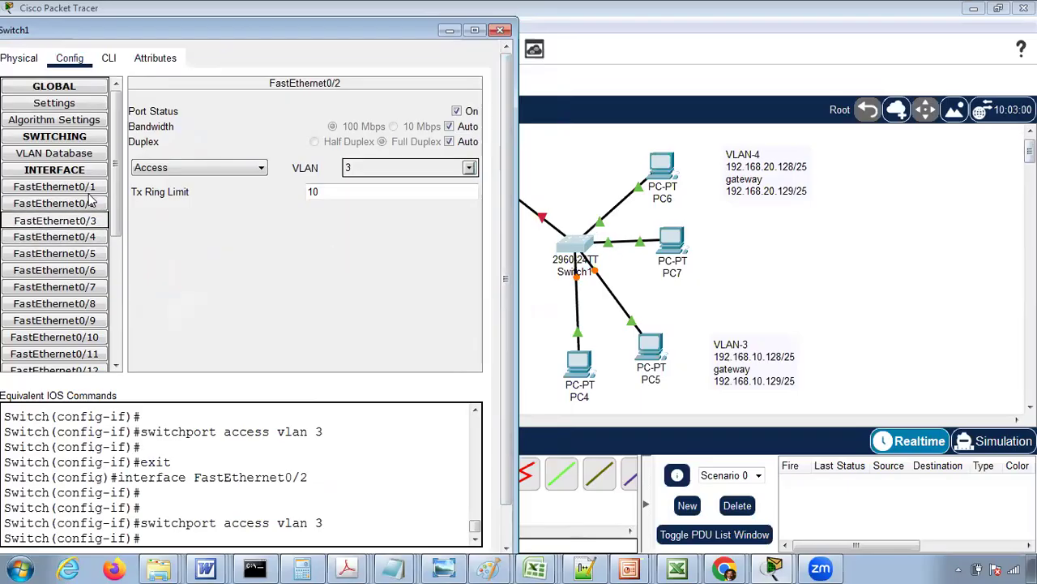
pyautogui.click(468, 167)
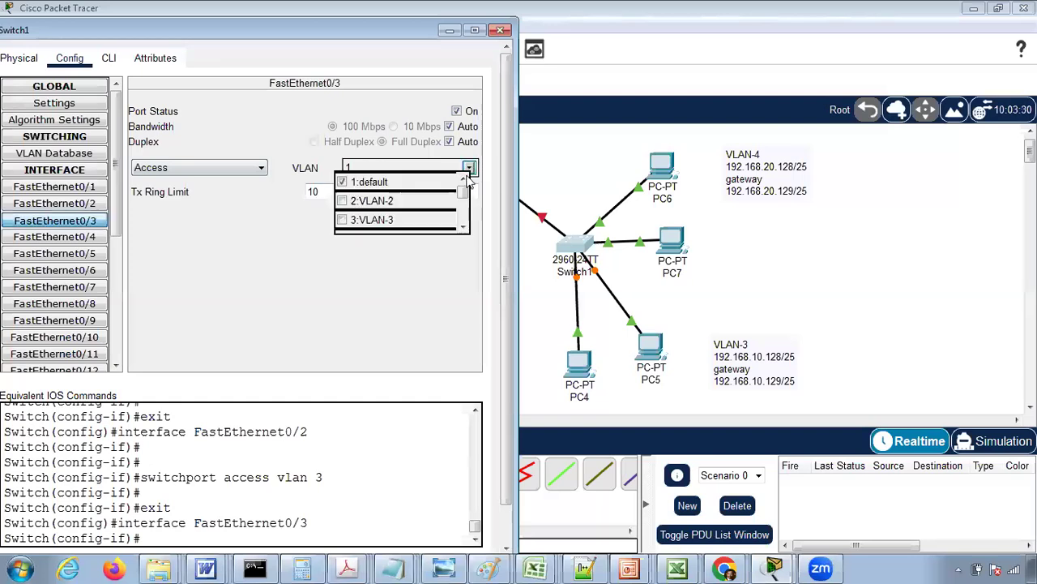
pyautogui.click(463, 227)
pyautogui.click(370, 223)
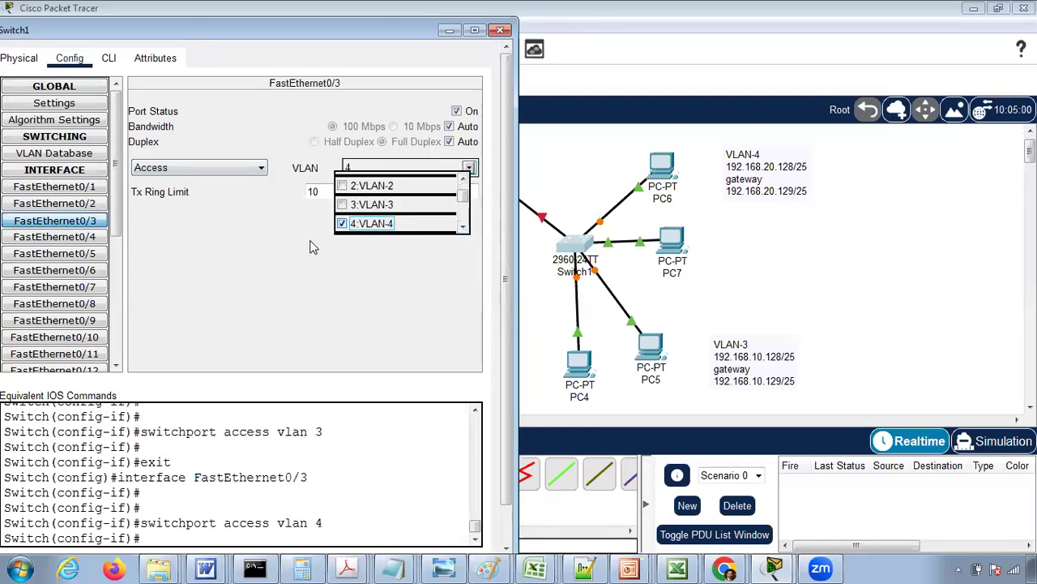
# - Assign access port FastEthernet0/4 on Switch1 to VLAN 4
pyautogui.click(77, 240)
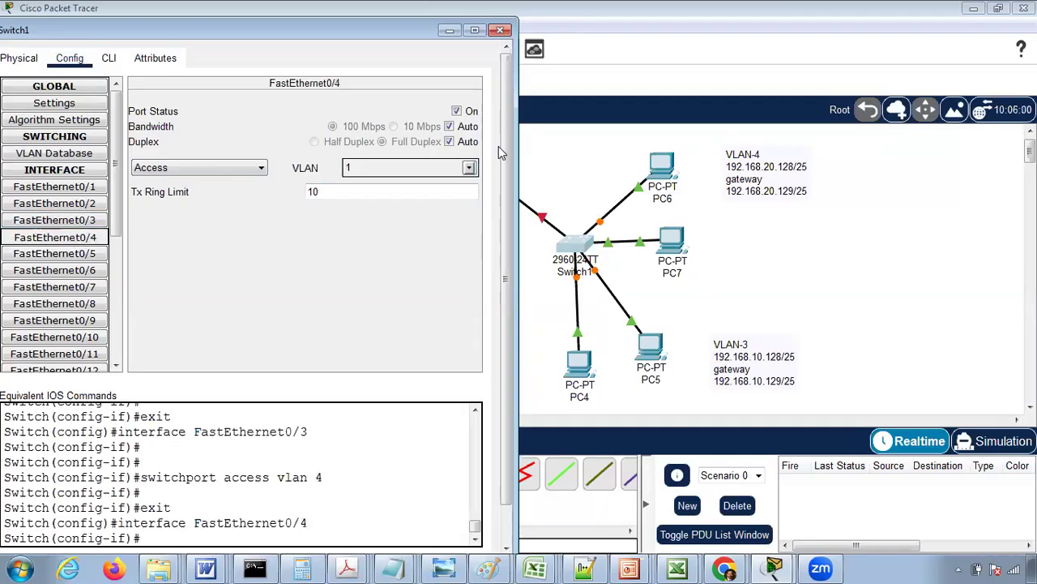
pyautogui.click(468, 167)
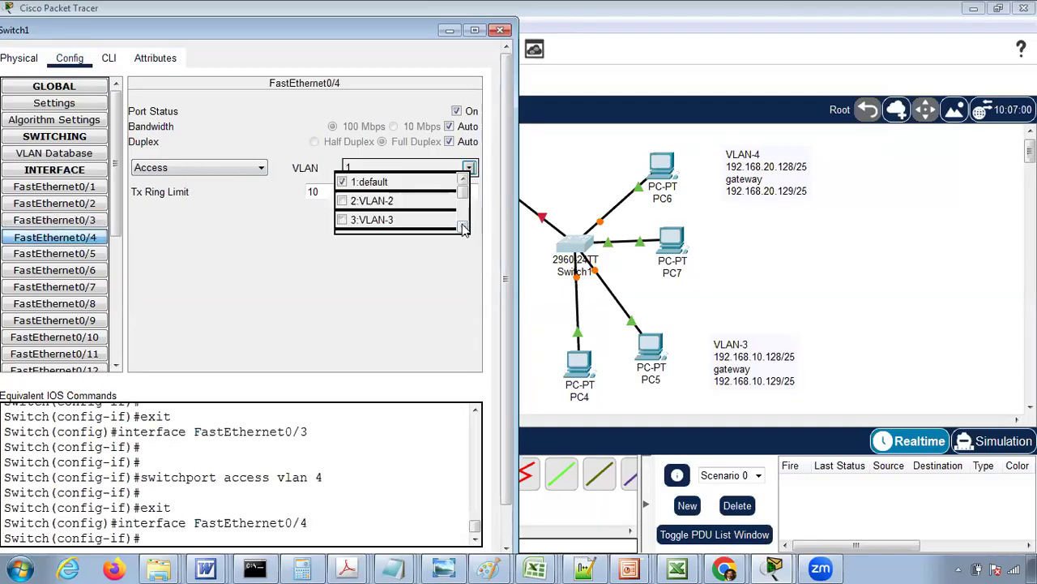
pyautogui.click(462, 228)
pyautogui.click(371, 223)
pyautogui.click(316, 267)
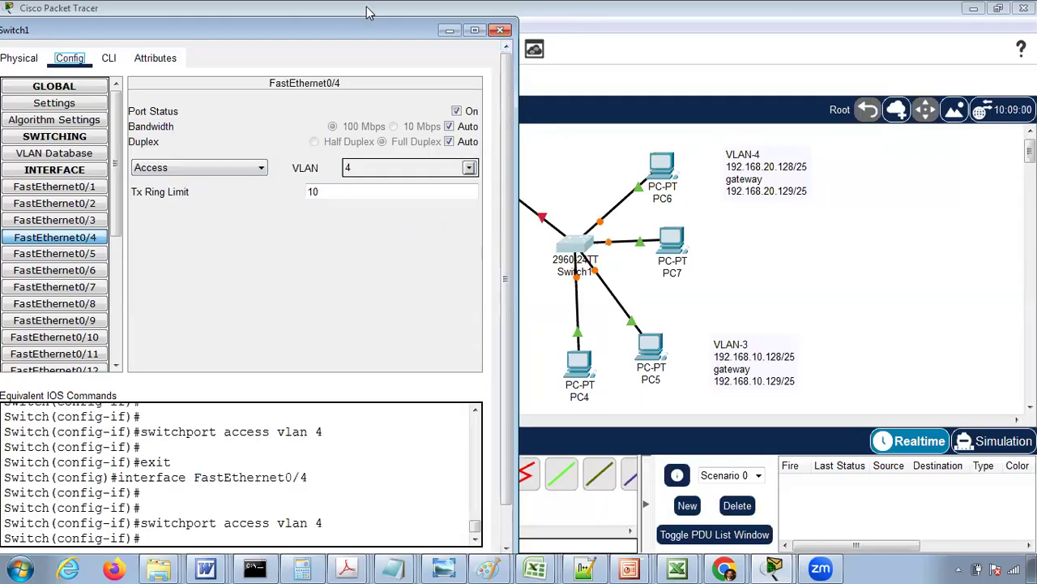
# - Set Switch1's router-facing port FastEthernet0/5 to trunk mode, review its allowed VLANs, and close the configuration
pyautogui.moveTo(335, 30); pyautogui.dragTo(636, 282)
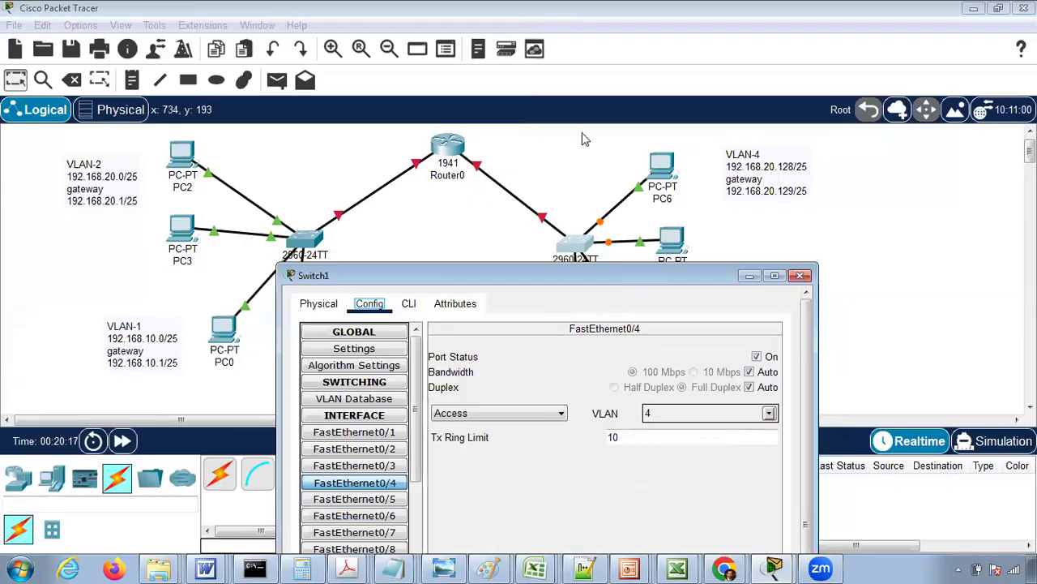
pyautogui.moveTo(582, 140); pyautogui.dragTo(611, 100)
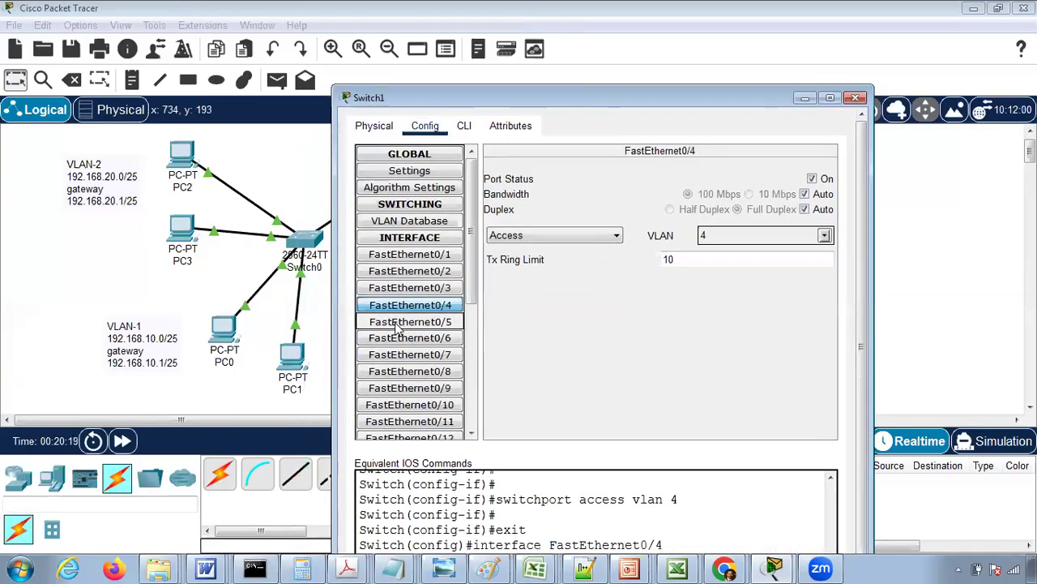
pyautogui.click(397, 322)
pyautogui.click(614, 235)
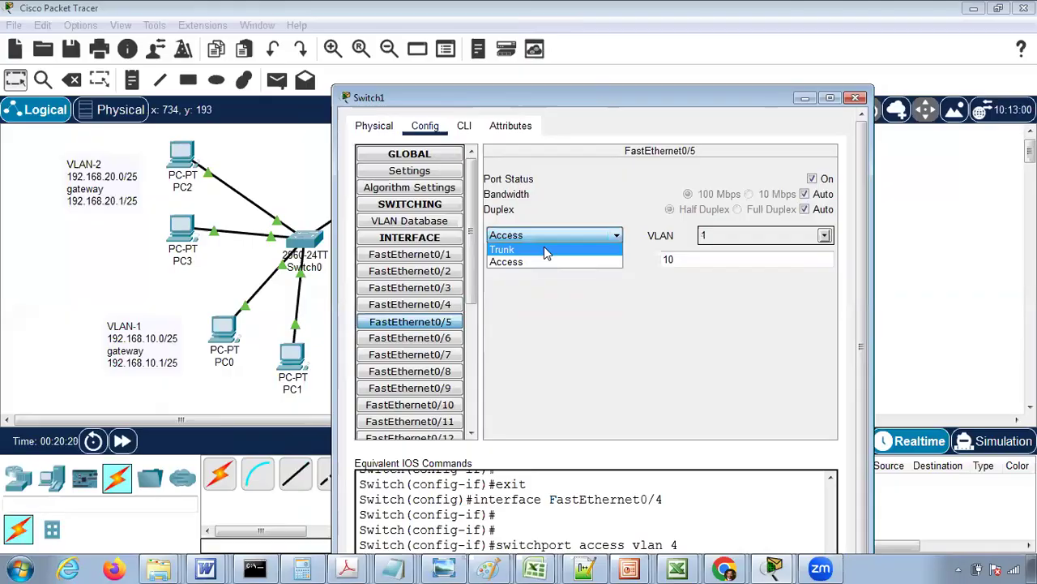
pyautogui.click(545, 250)
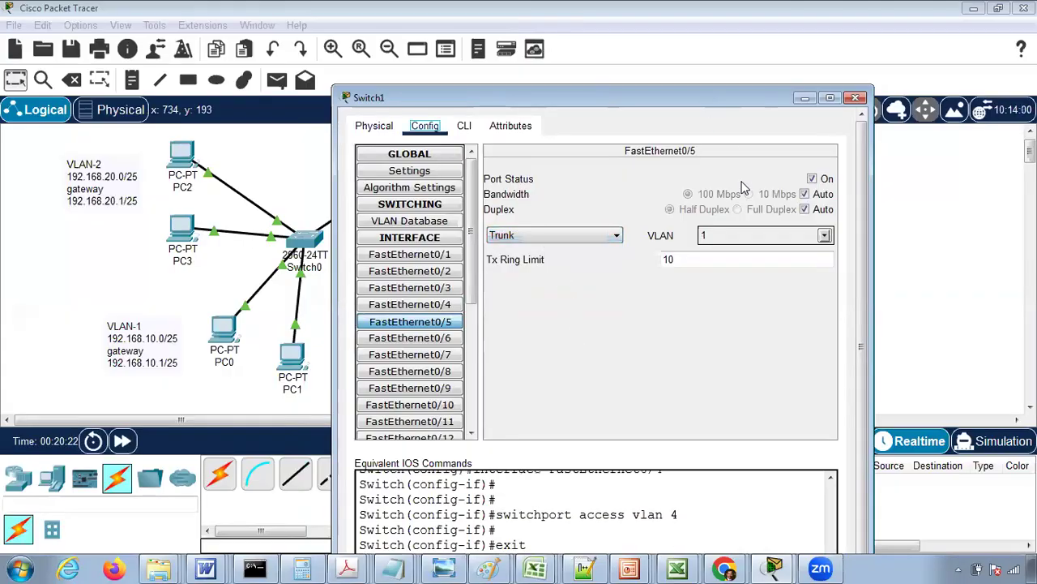
pyautogui.click(825, 235)
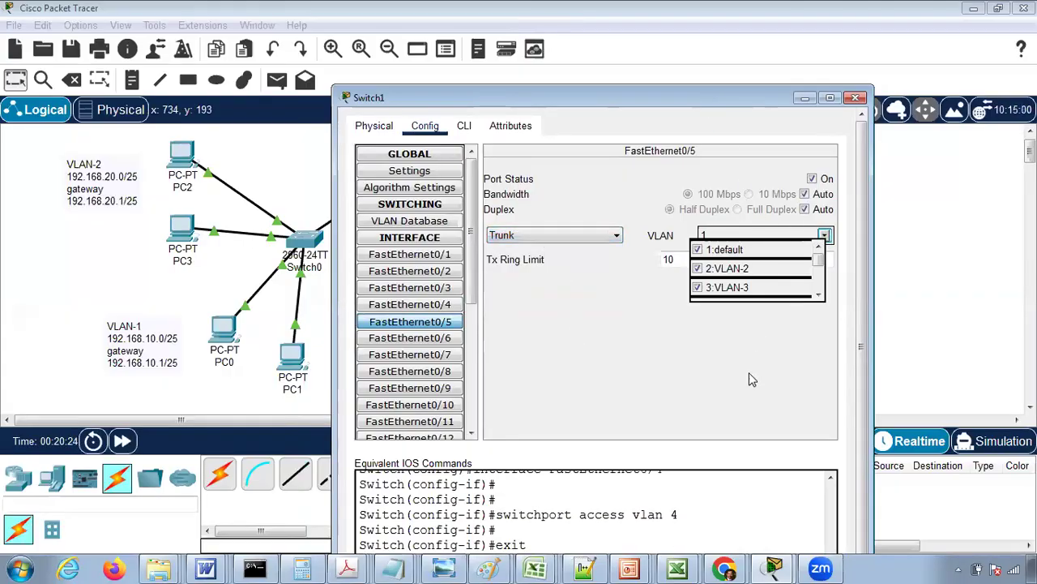
pyautogui.click(818, 293)
pyautogui.click(684, 342)
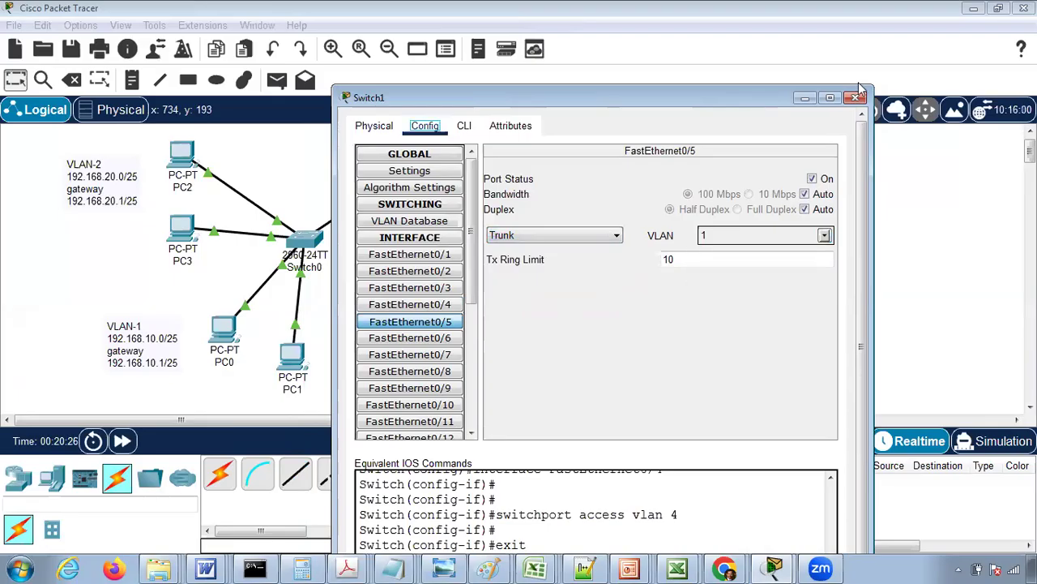
pyautogui.click(857, 98)
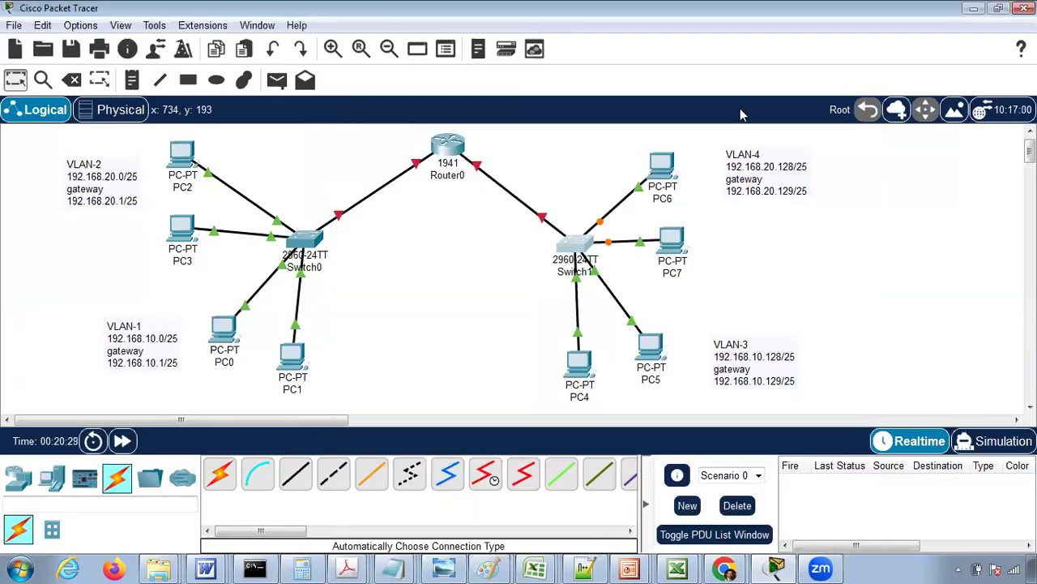
# - Open Router0's VLAN database and add VLAN number 2 with the name VLAN-2
pyautogui.click(445, 149)
pyautogui.moveTo(488, 25); pyautogui.dragTo(753, 33)
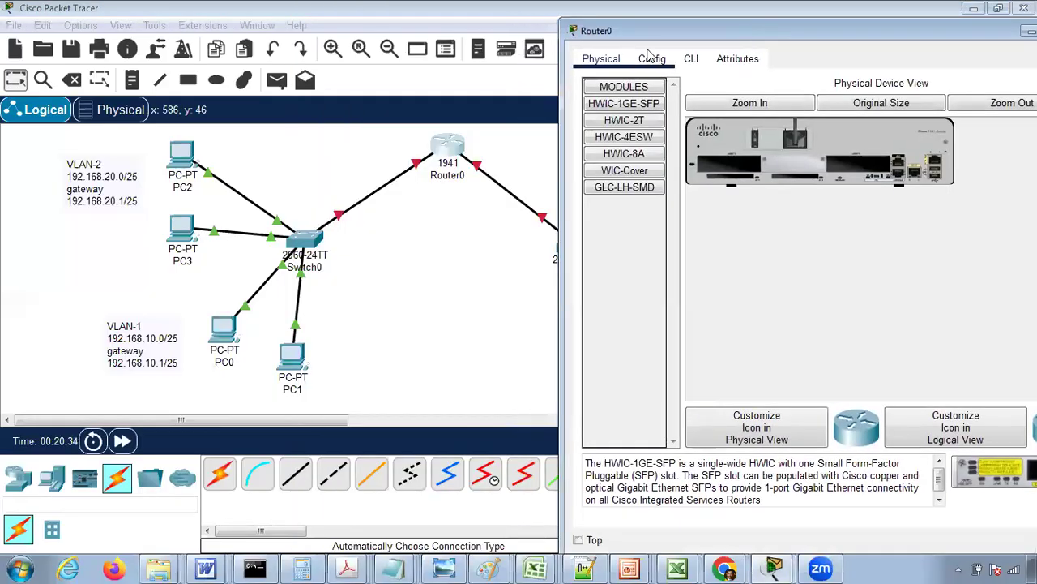
pyautogui.click(653, 57)
pyautogui.click(642, 205)
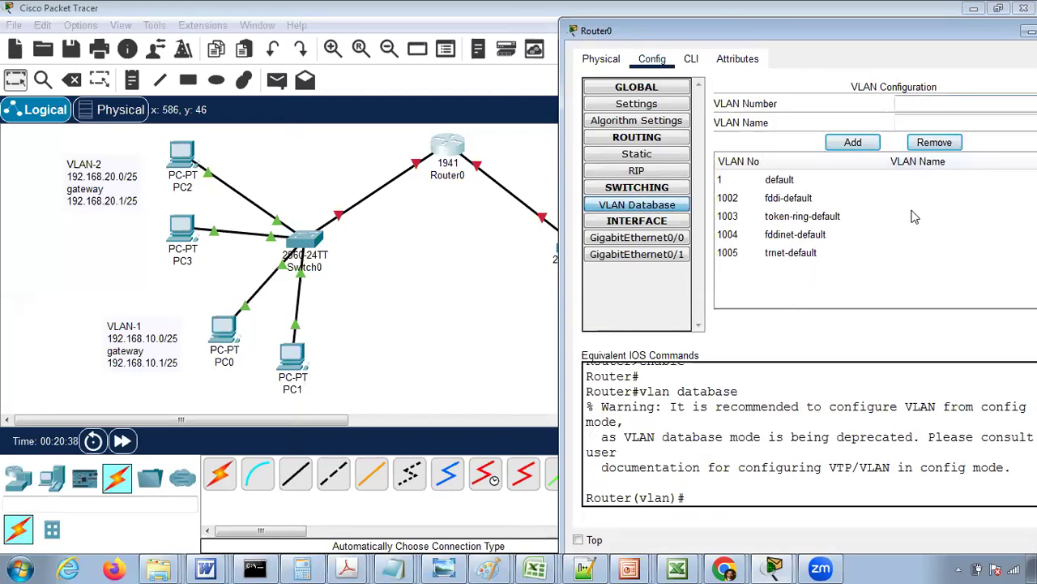
pyautogui.write('2')
pyautogui.press('Tab')
pyautogui.write('VLAN-2')
pyautogui.click(851, 143)
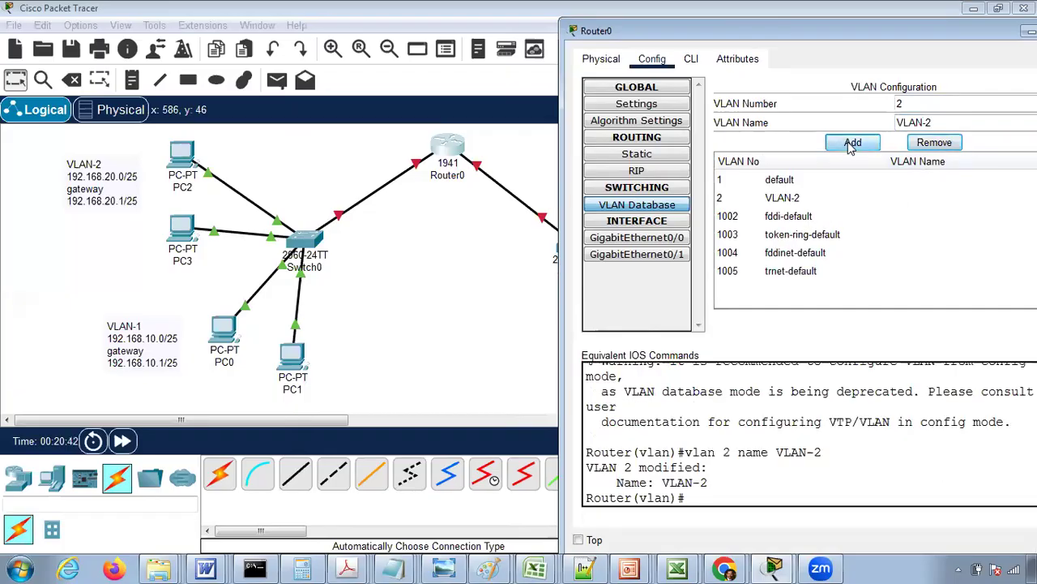
# - Add VLAN number 3 with the name VLAN-3 to Router0's VLAN database
pyautogui.doubleClick(920, 103)
pyautogui.write('3')
pyautogui.press('Tab')
pyautogui.write('VLAN-')
pyautogui.click(852, 143)
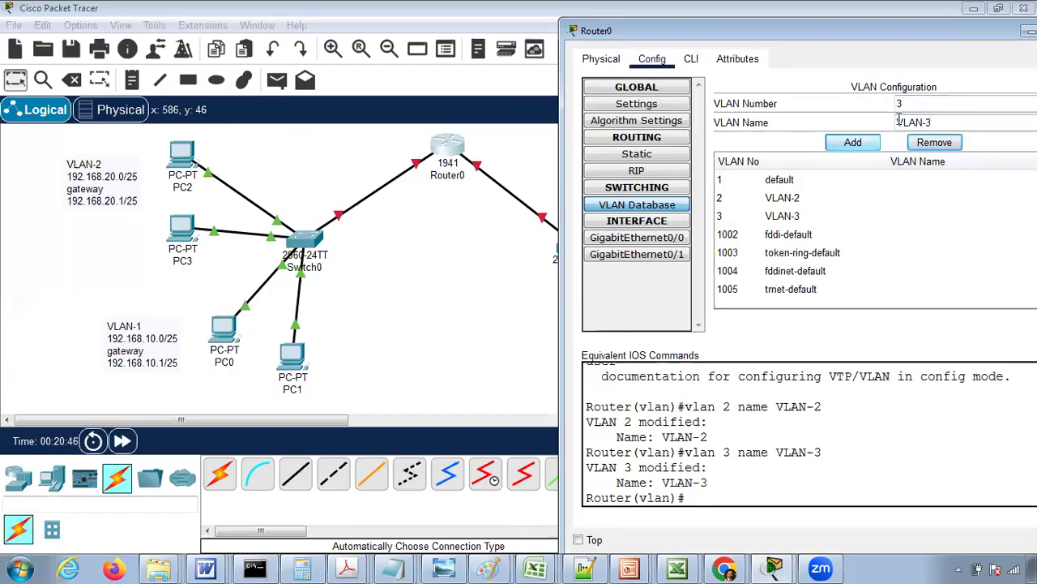
# - Add VLAN number 4 with the name VLAN-4 to Router0's VLAN database
pyautogui.doubleClick(917, 104)
pyautogui.write('4')
pyautogui.press('Tab')
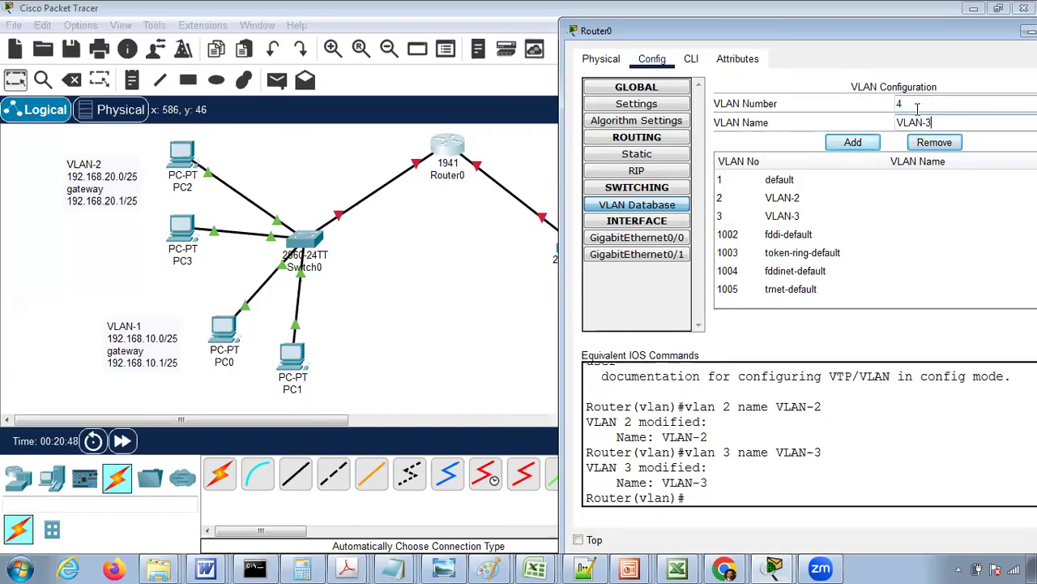
pyautogui.write('4')
pyautogui.click(851, 143)
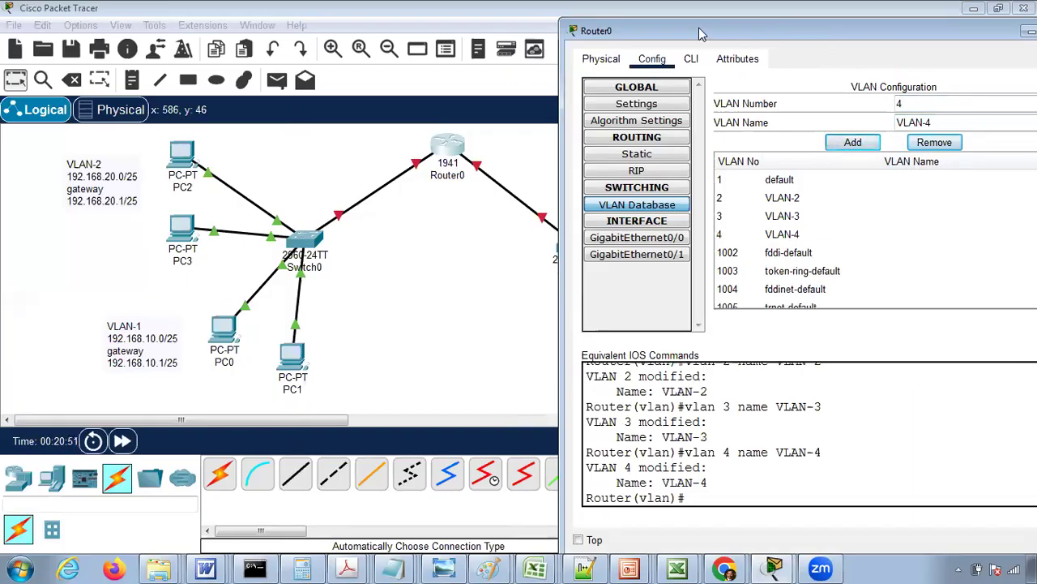
# - Open Router0's GigabitEthernet0/0 interface settings and turn its port status on
pyautogui.moveTo(705, 34); pyautogui.dragTo(588, 35)
pyautogui.click(519, 239)
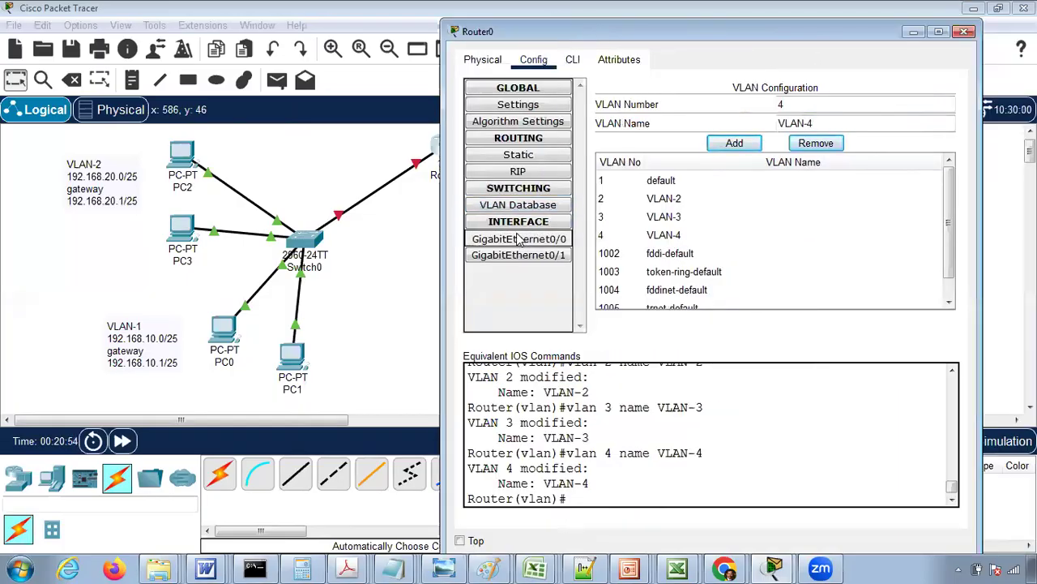
pyautogui.moveTo(595, 31); pyautogui.dragTo(358, 300)
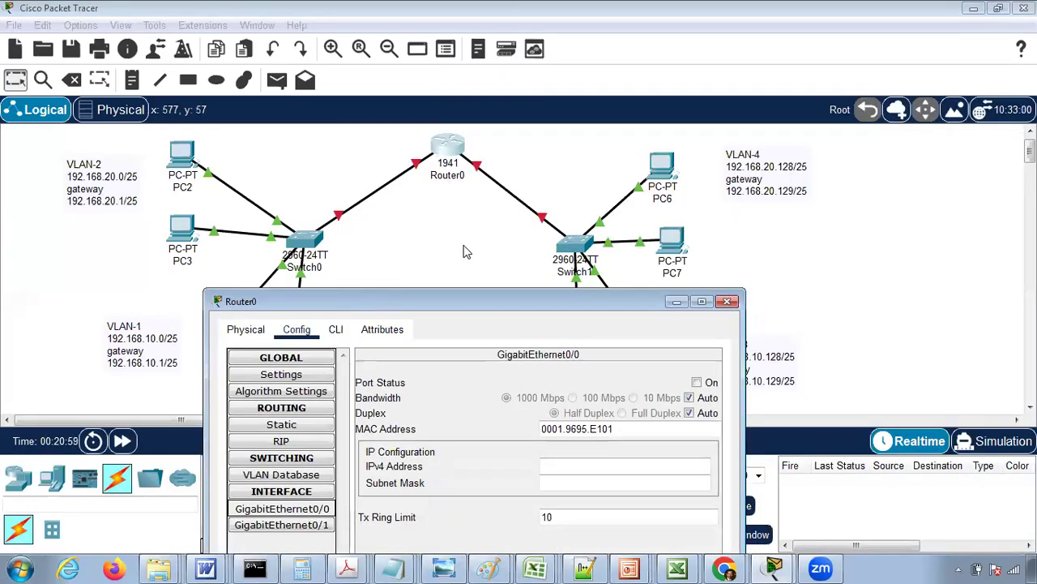
pyautogui.moveTo(442, 308); pyautogui.dragTo(691, 132)
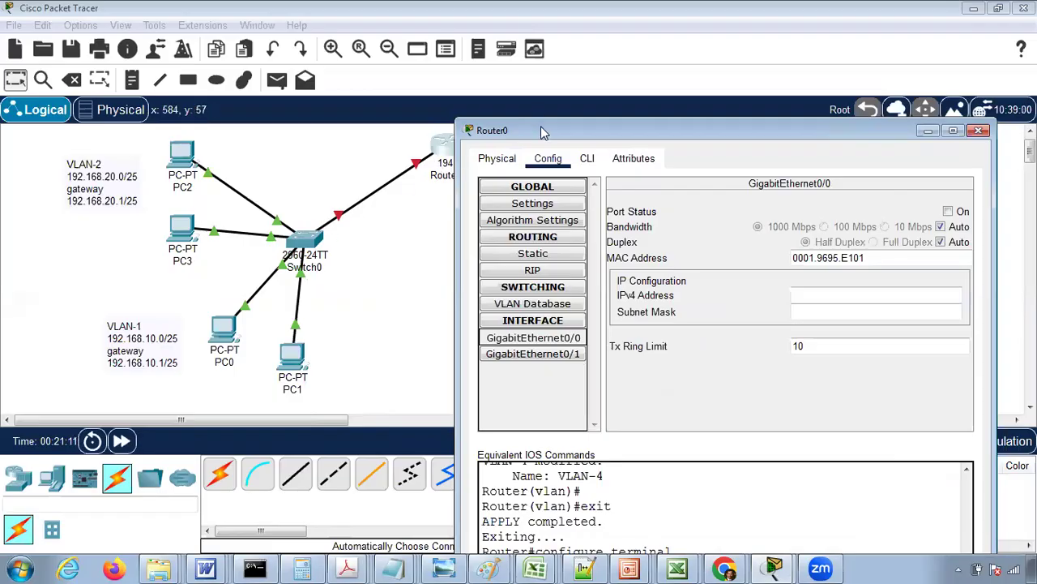
pyautogui.moveTo(543, 131); pyautogui.dragTo(525, 187)
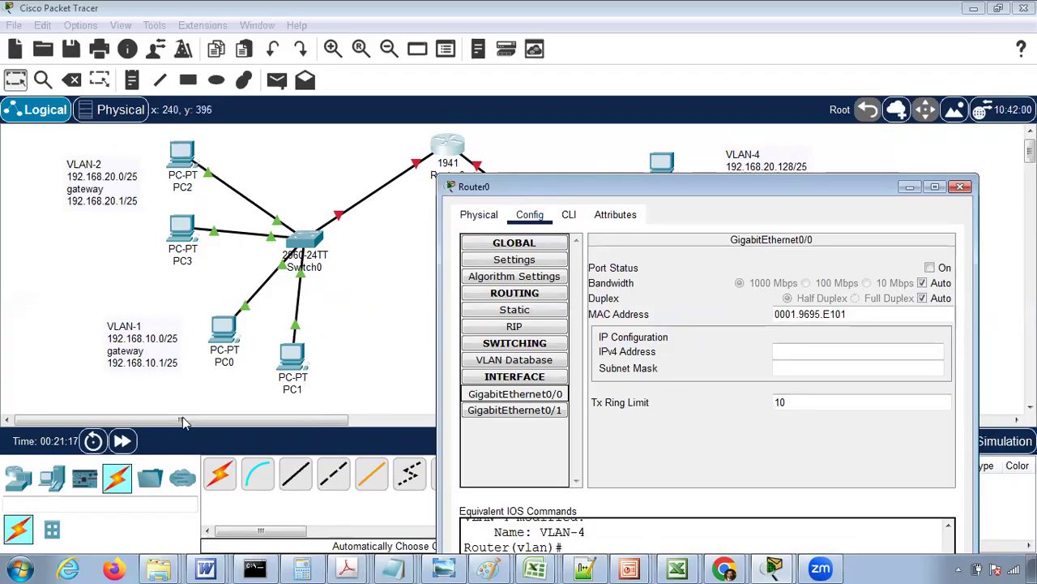
pyautogui.moveTo(681, 189); pyautogui.dragTo(585, 148)
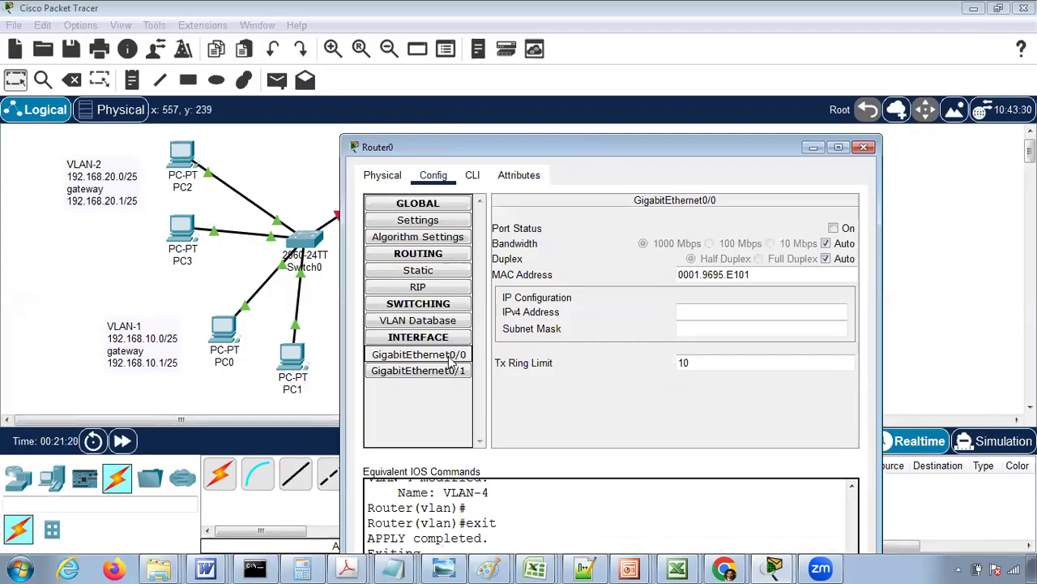
pyautogui.click(833, 227)
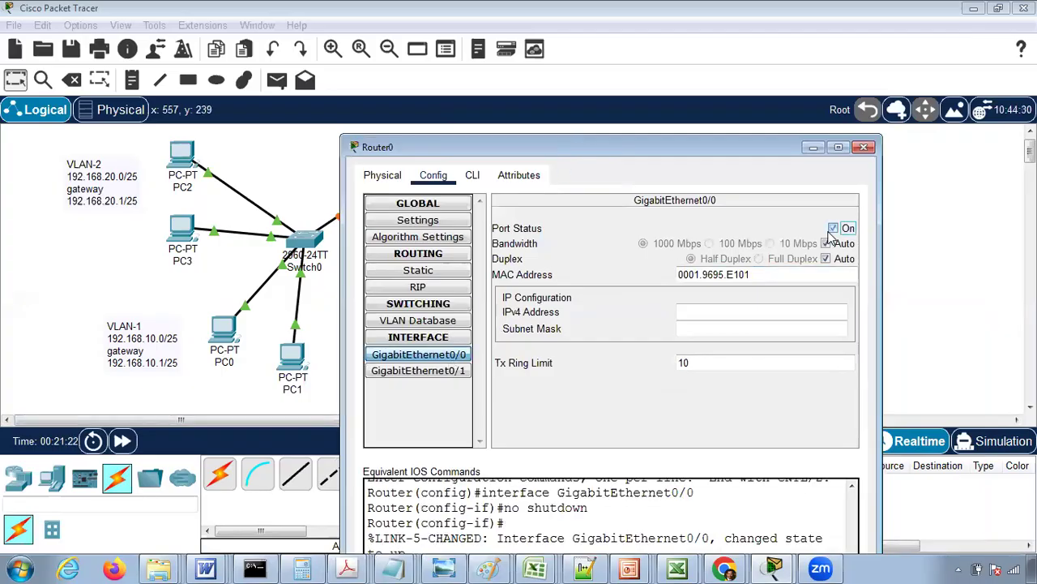
# - In Router0's command line, create subinterface g0/0.1 and set its encapsulation to dot1Q 1
pyautogui.moveTo(627, 146); pyautogui.dragTo(592, 86)
pyautogui.click(438, 116)
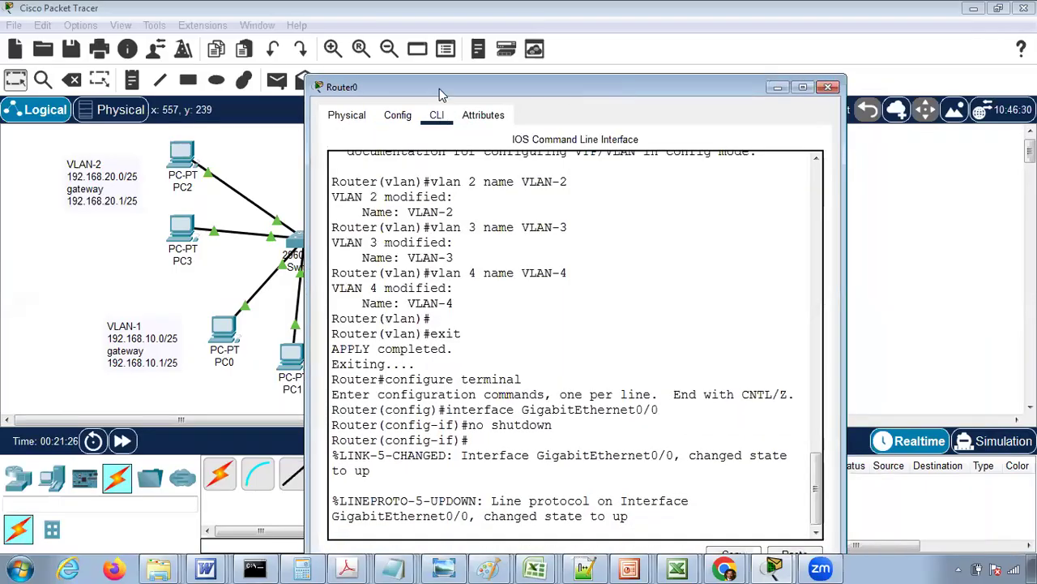
pyautogui.moveTo(462, 92); pyautogui.dragTo(462, 51)
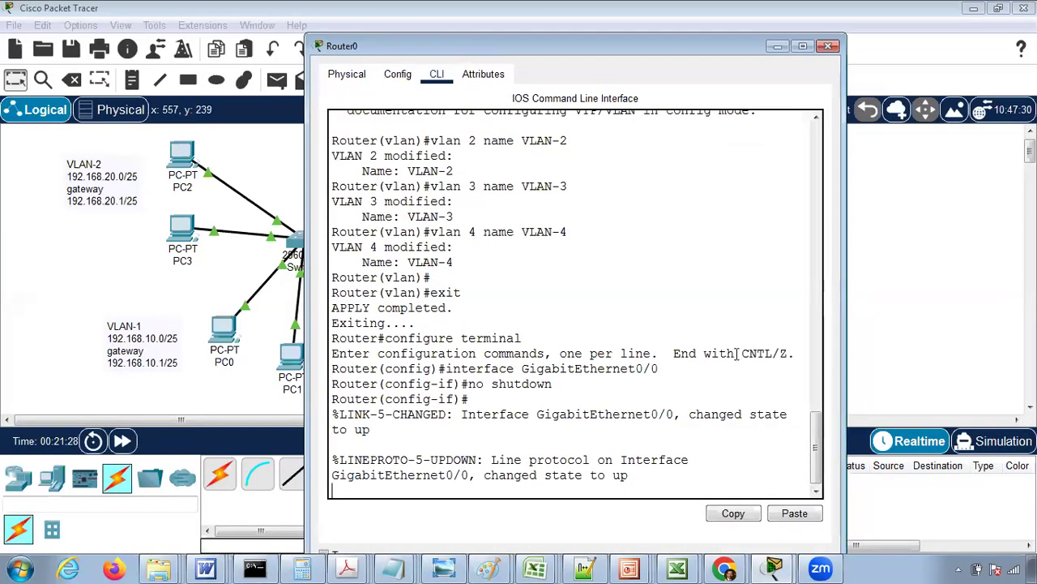
pyautogui.press('Return')
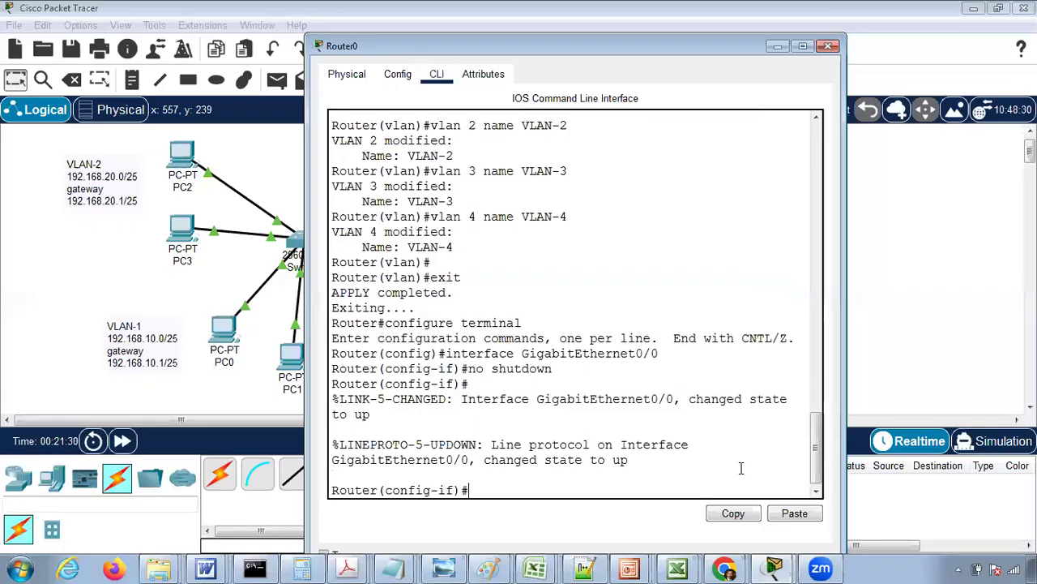
pyautogui.press('Return')
pyautogui.write('int g0/0.1')
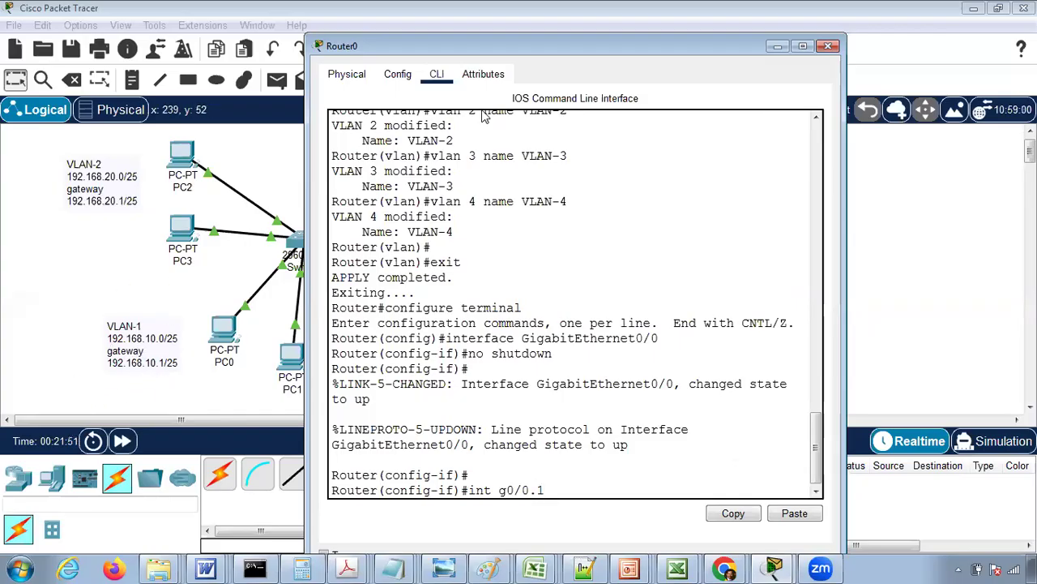
pyautogui.press('Return')
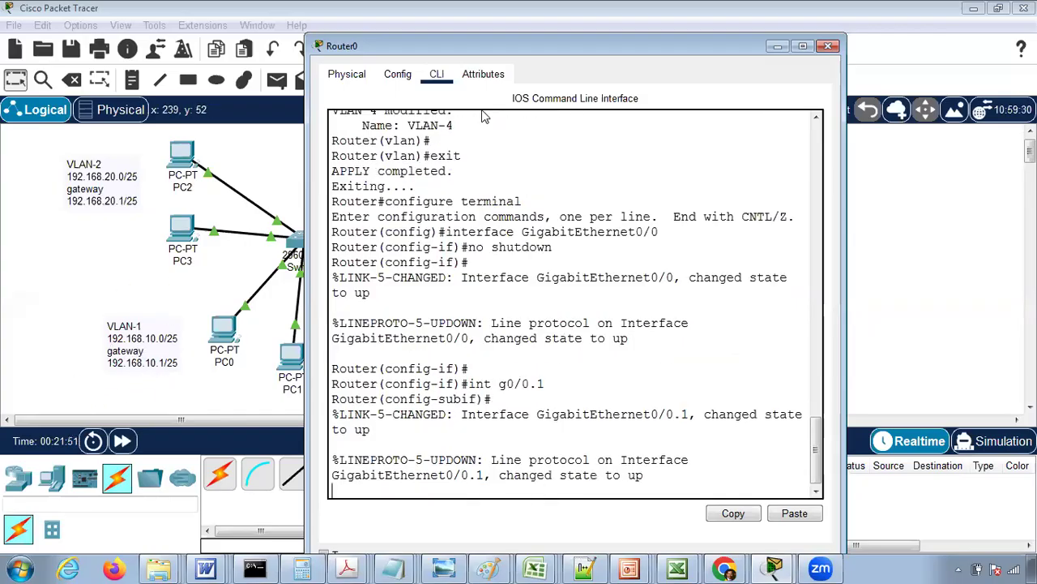
pyautogui.press('Return')
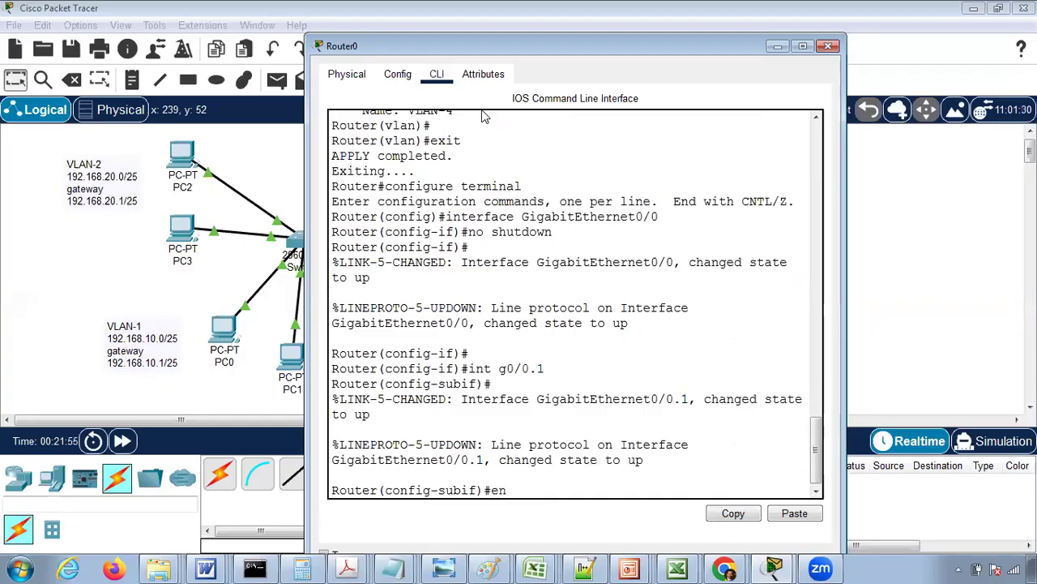
pyautogui.write('encapsulation dot1Q 1')
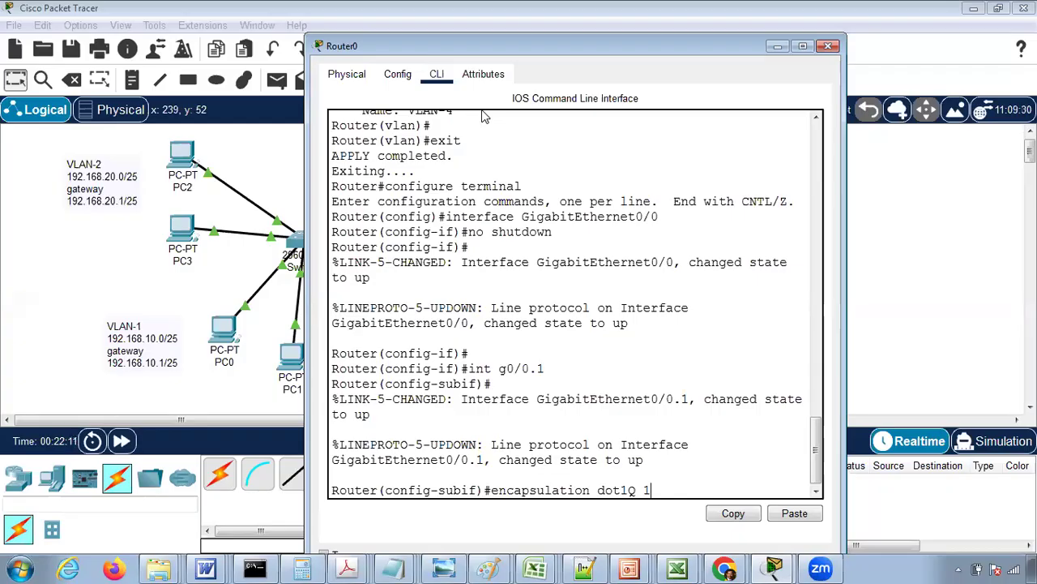
pyautogui.press('Return')
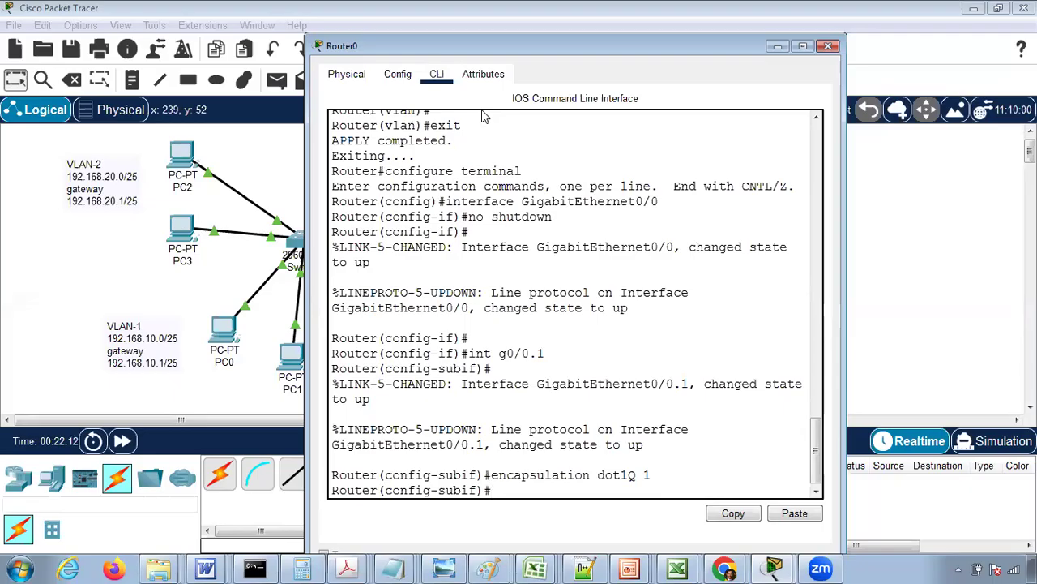
# - Assign IP address 192.168.10.1 with mask 255.255.255.128 to subinterface g0/0.1 and enable it with no shutdown
pyautogui.write('ip addres')
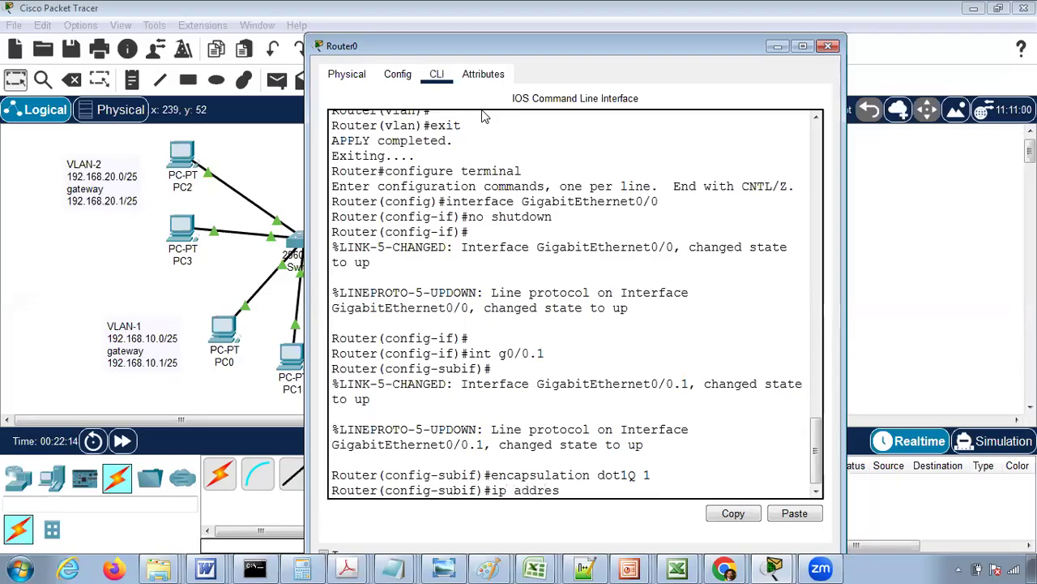
pyautogui.write('s ')
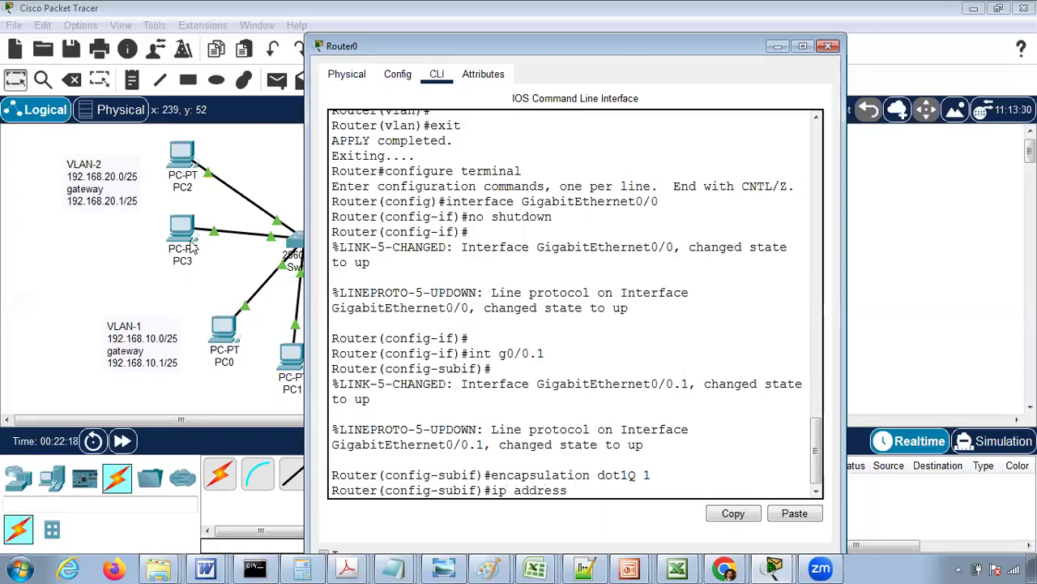
pyautogui.write('192.168.10')
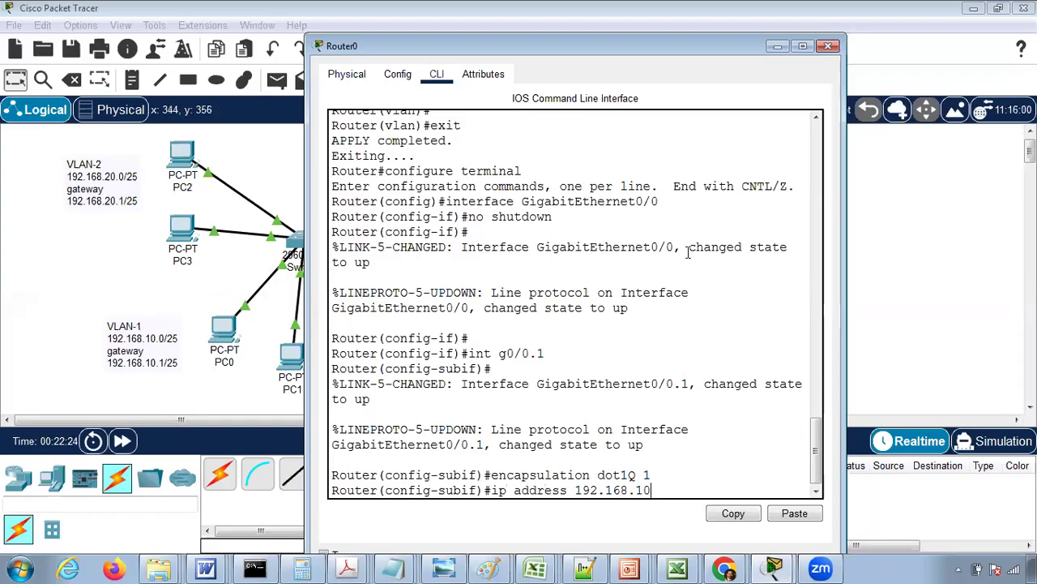
pyautogui.write('.1 255.255.255.128')
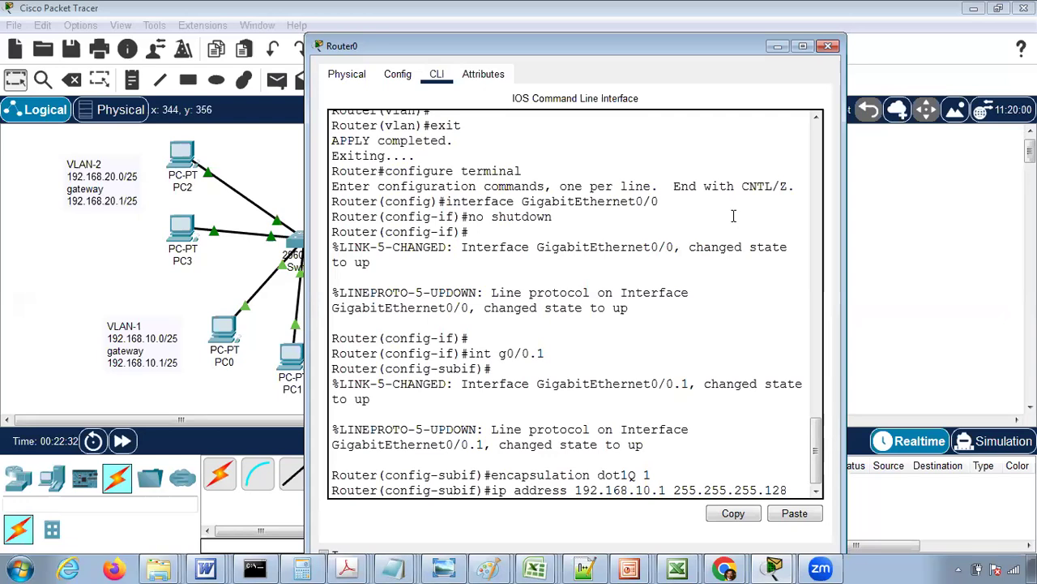
pyautogui.press('Return')
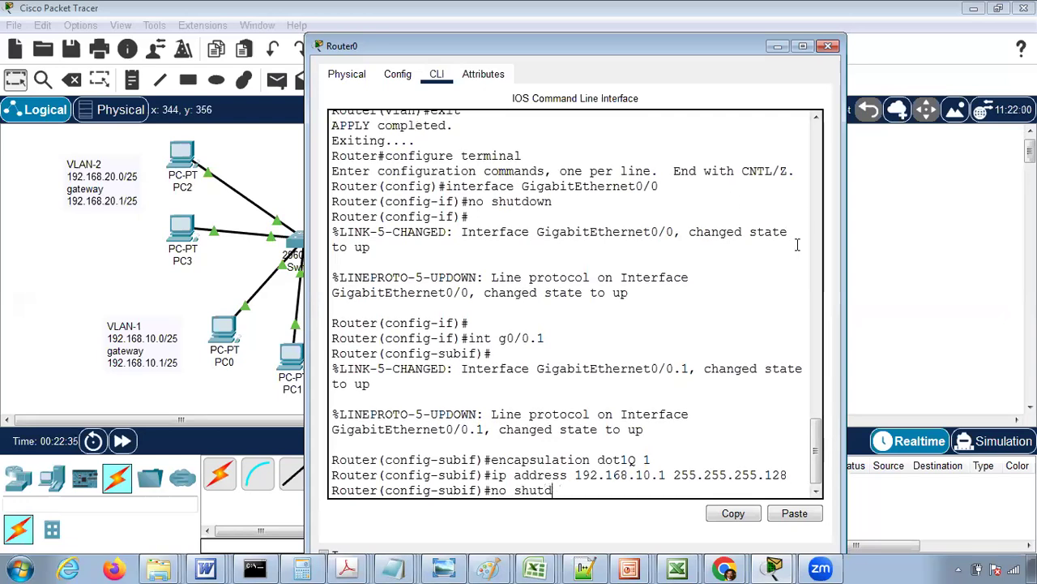
pyautogui.press('Return')
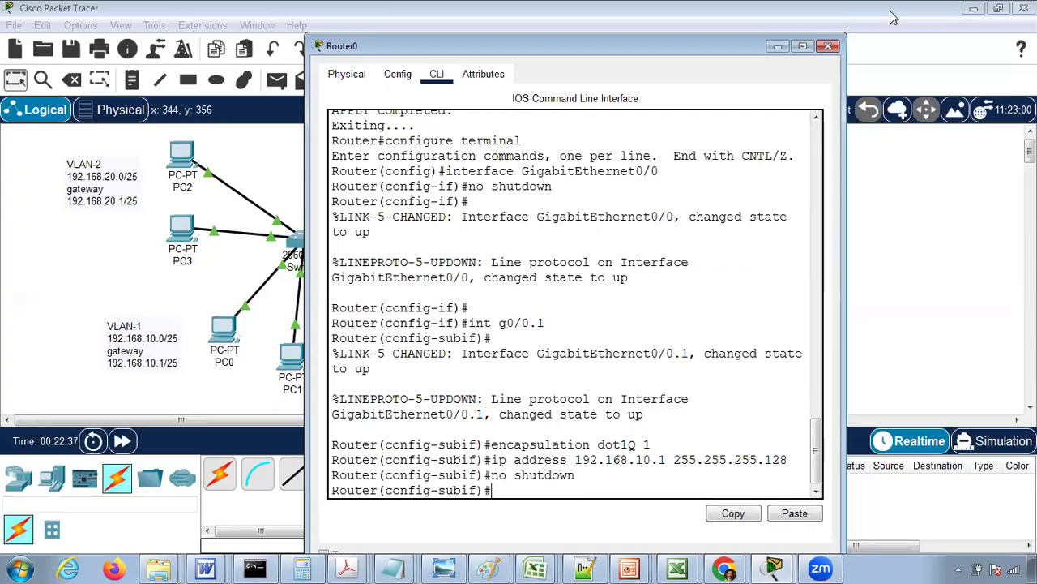
# - Close Router0's window and set the CLI font size to 15 in the preferences
pyautogui.click(830, 47)
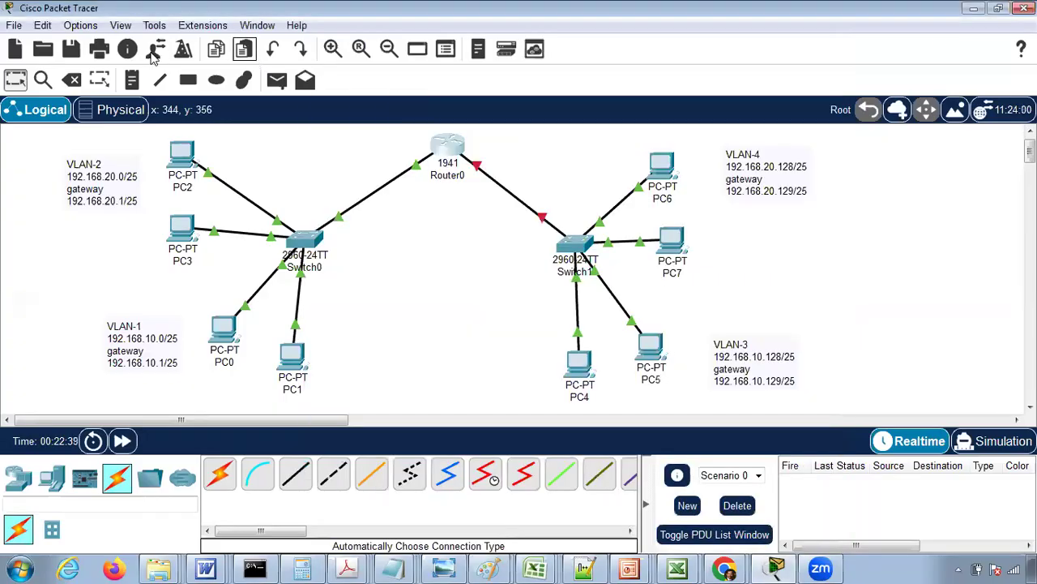
pyautogui.click(94, 27)
pyautogui.click(93, 45)
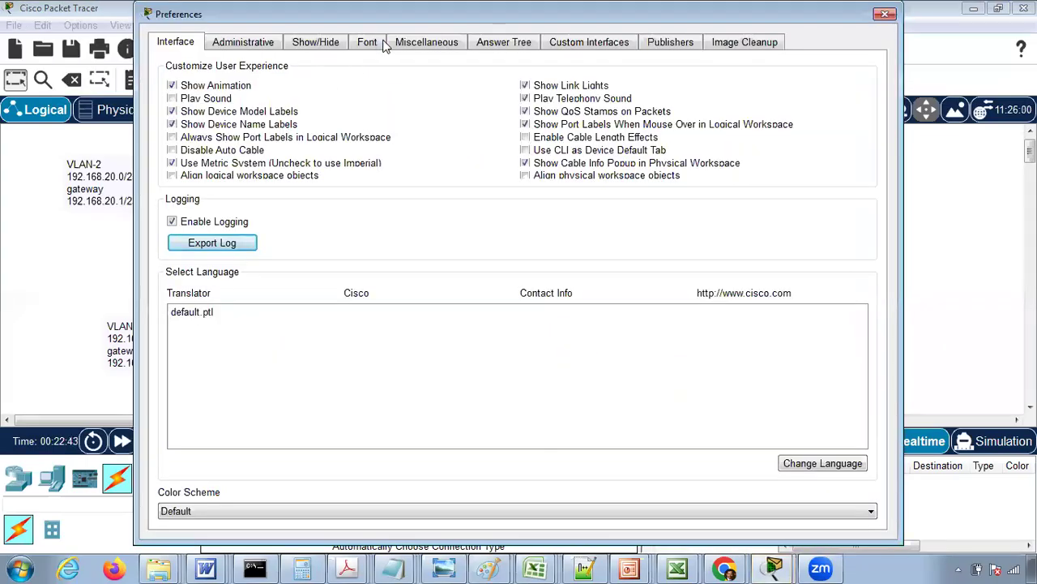
pyautogui.click(378, 43)
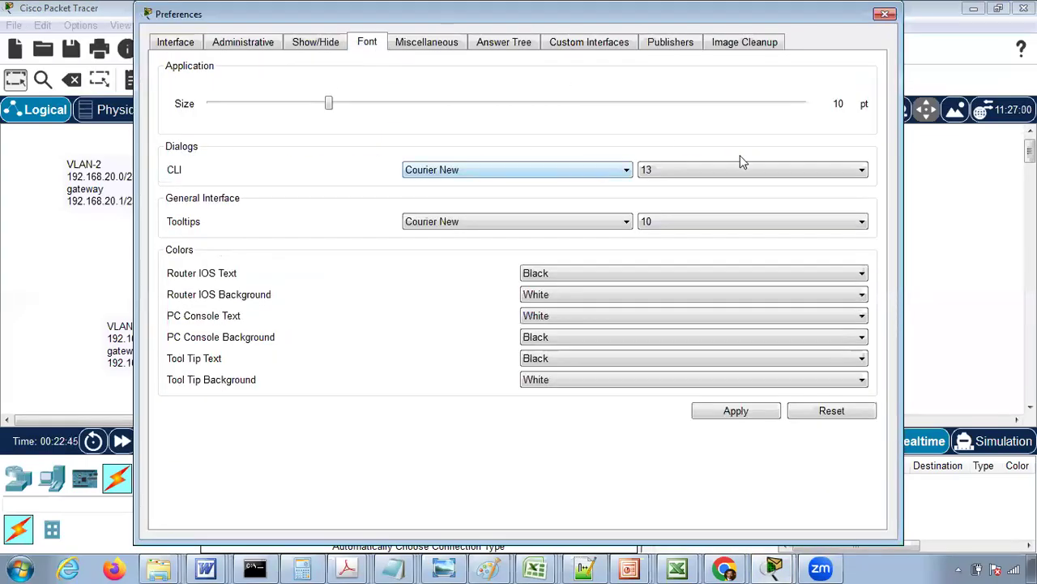
pyautogui.click(770, 169)
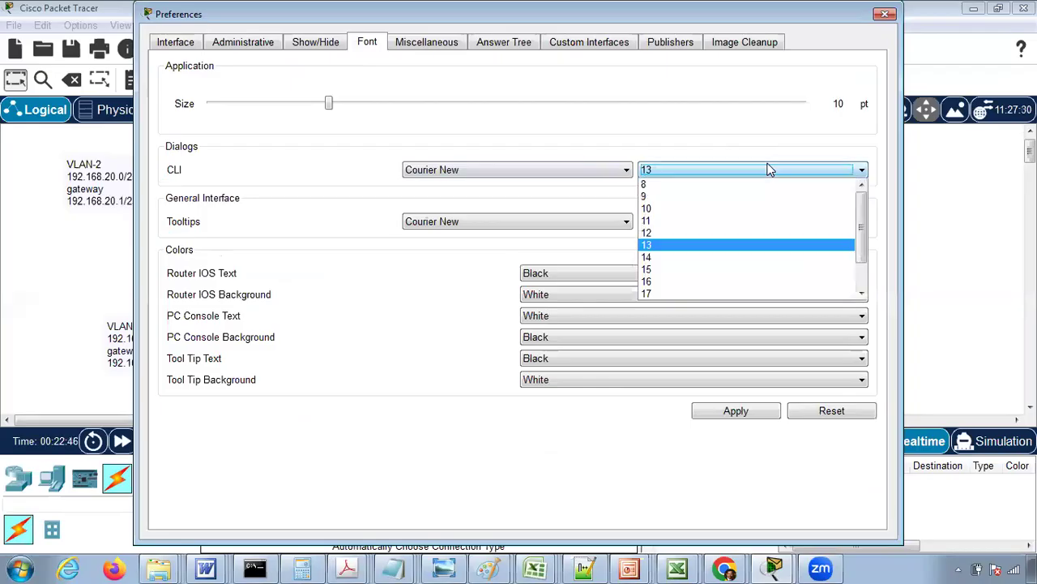
pyautogui.click(741, 269)
pyautogui.click(740, 410)
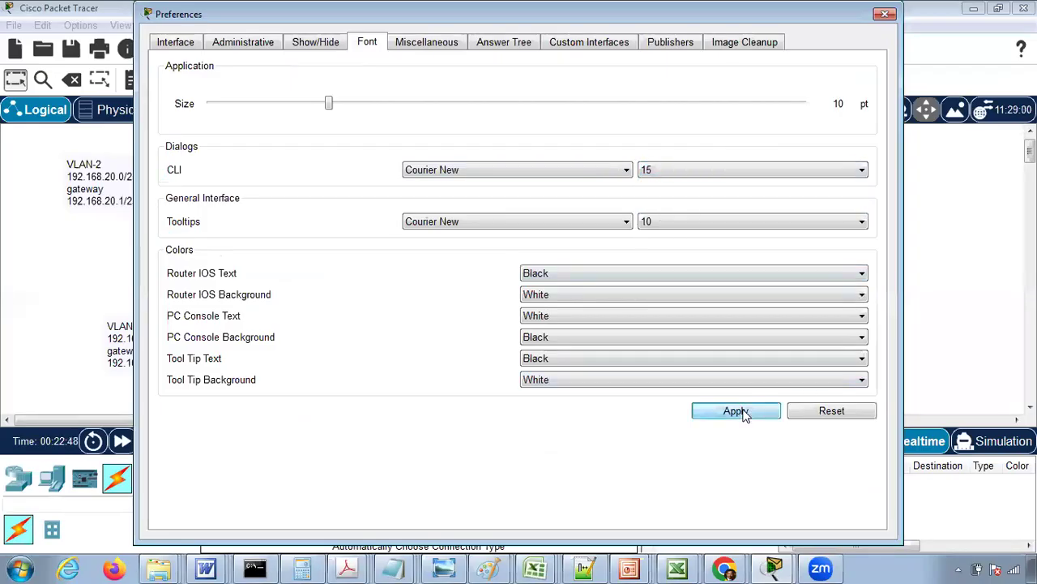
pyautogui.click(885, 15)
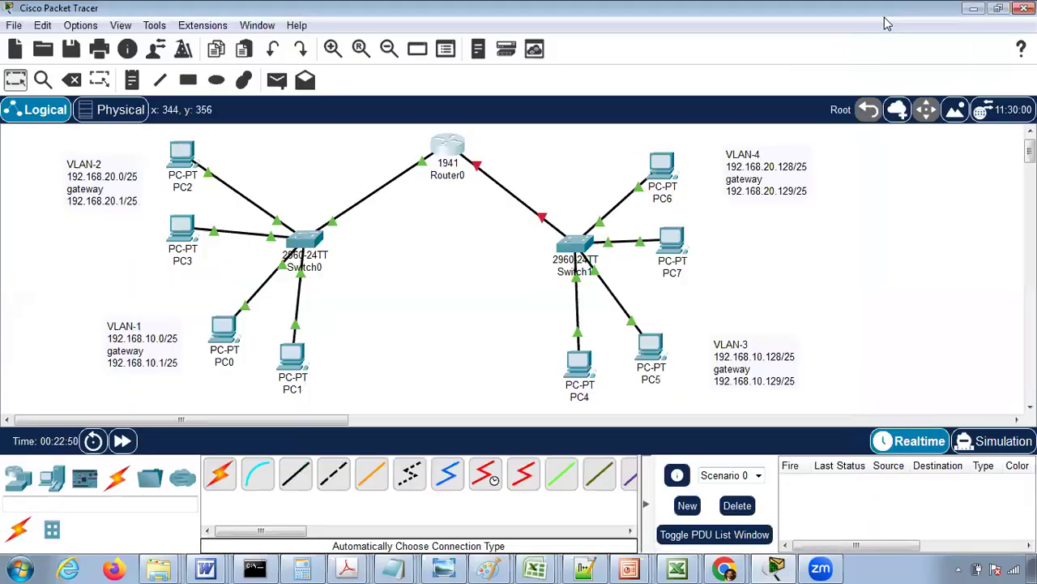
# - Reopen Router0's command line in configuration mode for interface GigabitEthernet0/0
pyautogui.click(446, 148)
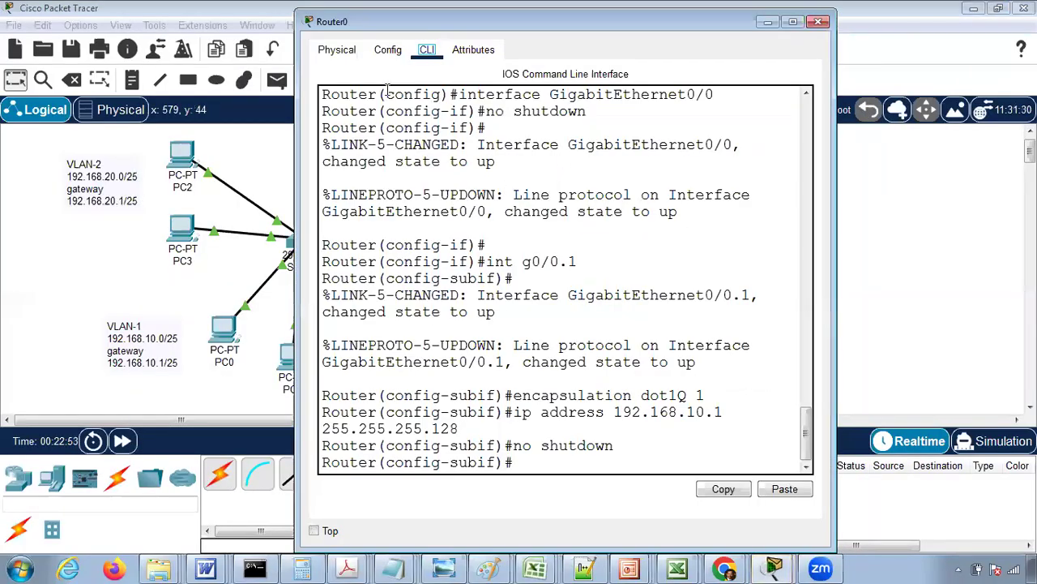
pyautogui.click(387, 48)
pyautogui.click(397, 229)
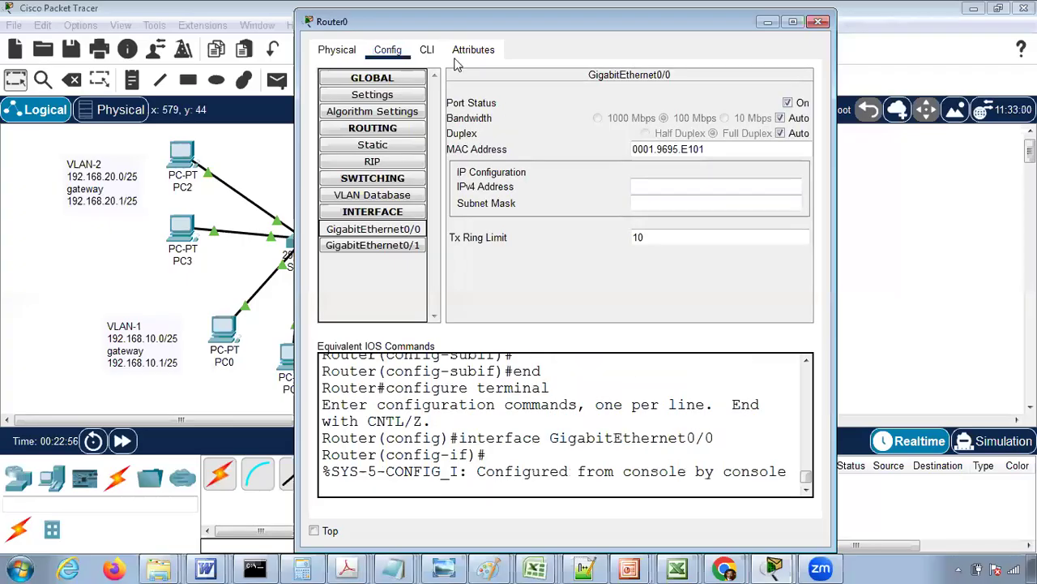
pyautogui.click(426, 49)
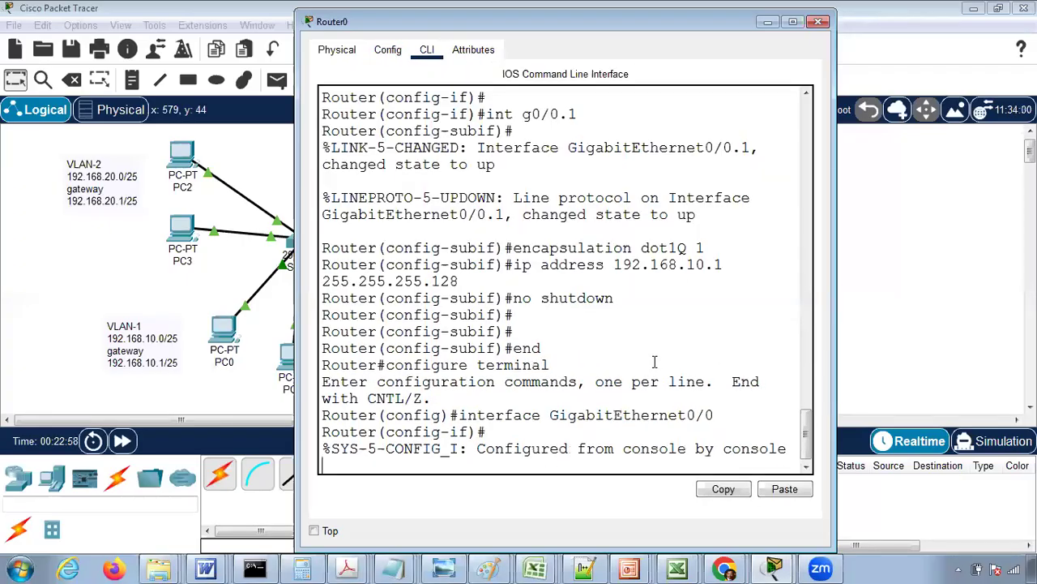
pyautogui.press('Return')
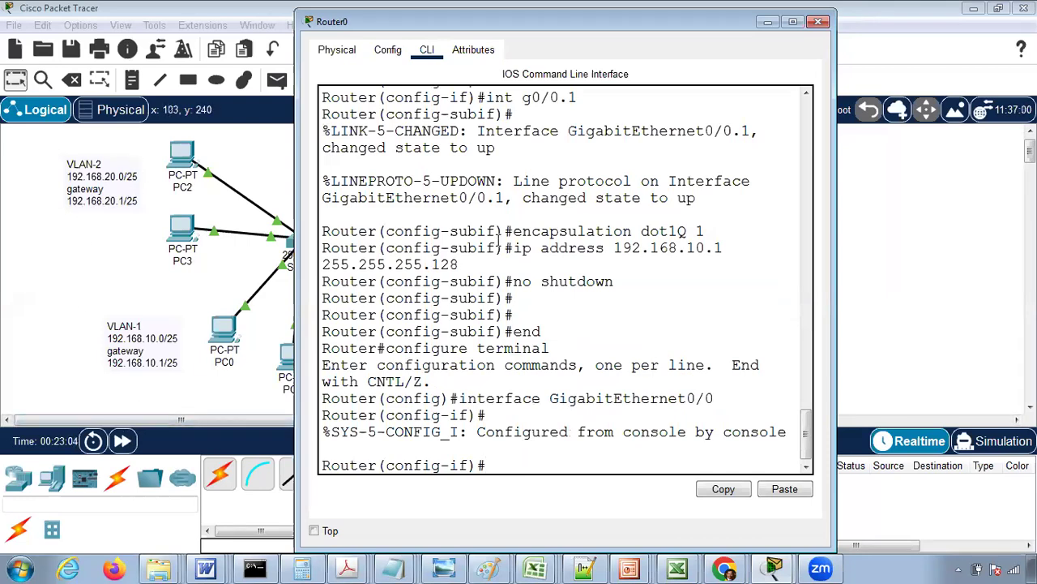
# - Create subinterface g0/0.2 on Router0 and set its encapsulation to dot1Q 2
pyautogui.write('int g0')
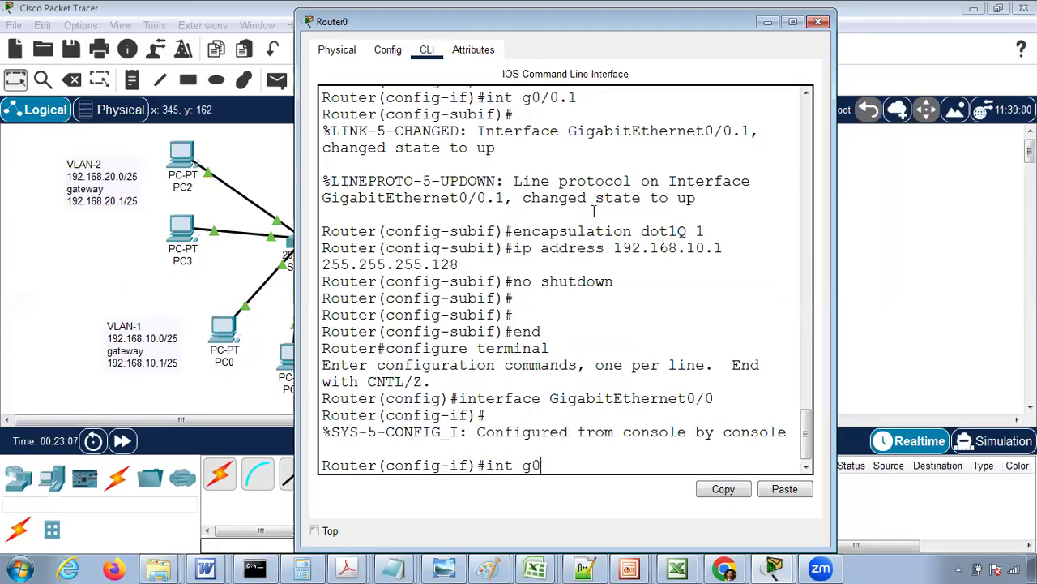
pyautogui.write('/0.')
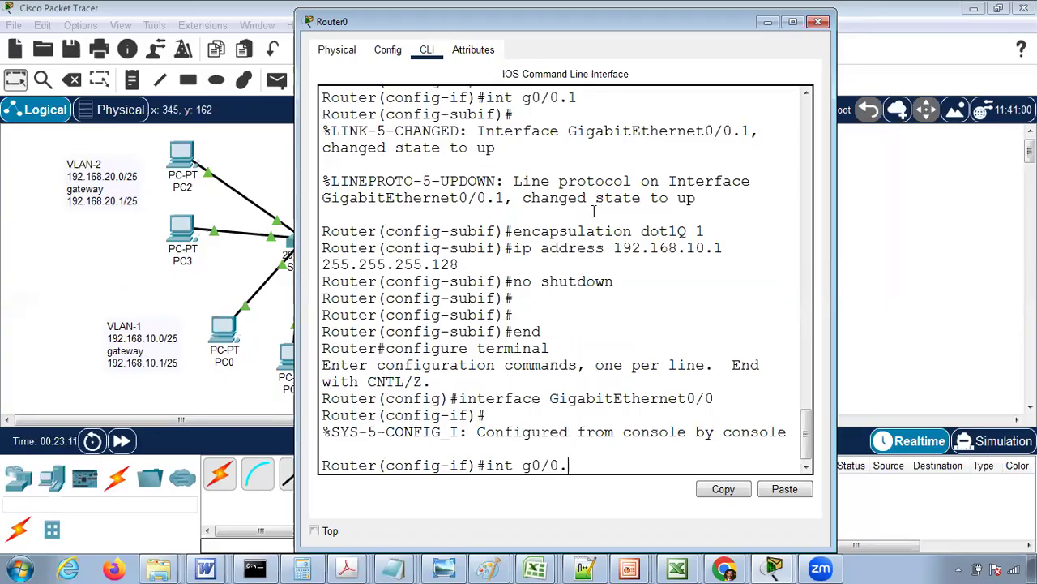
pyautogui.write('2')
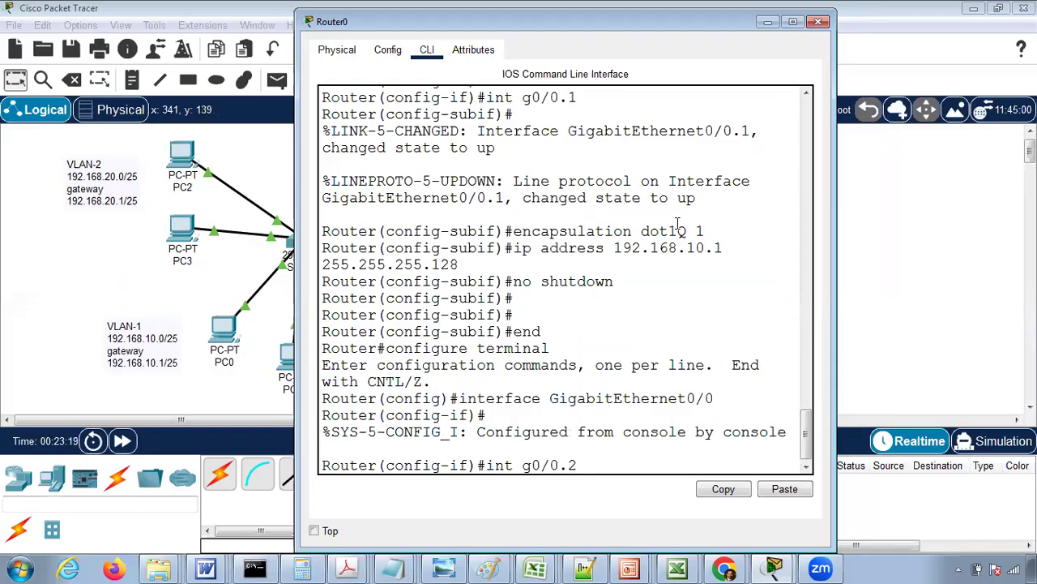
pyautogui.press('Return')
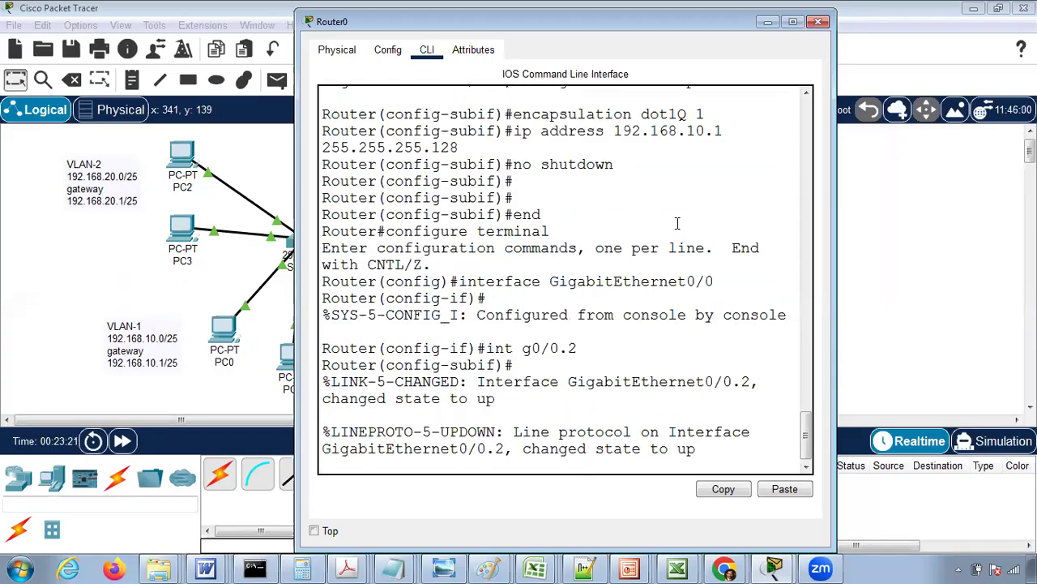
pyautogui.write('enc')
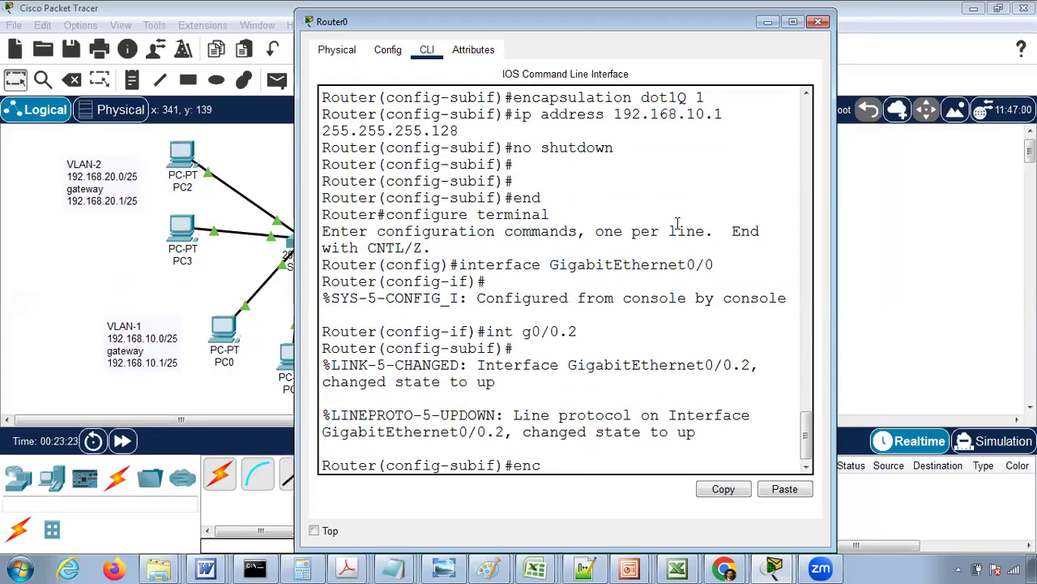
pyautogui.write('apsulation ')
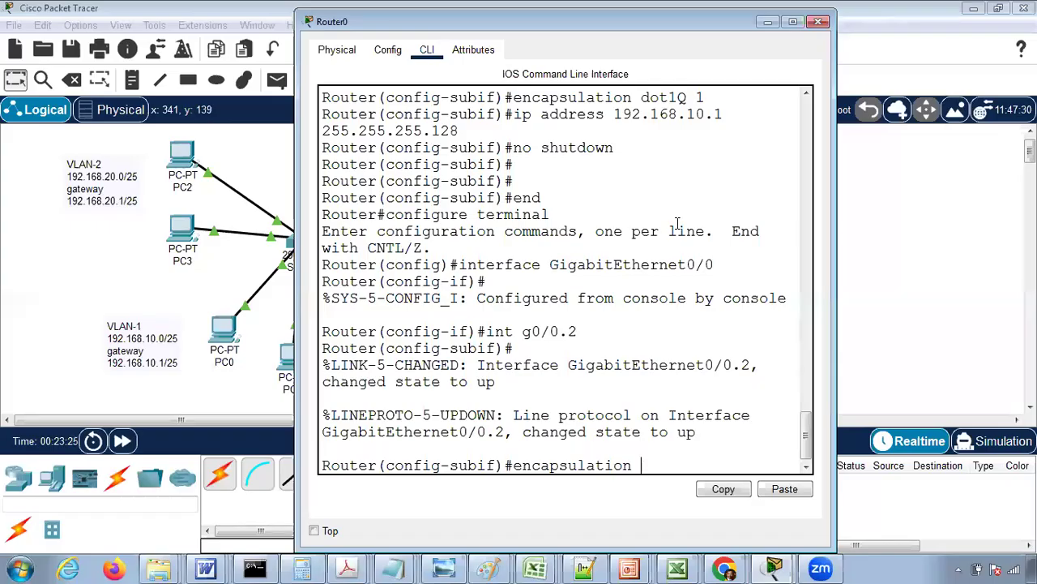
pyautogui.write('dot1Q 2')
pyautogui.press('Return')
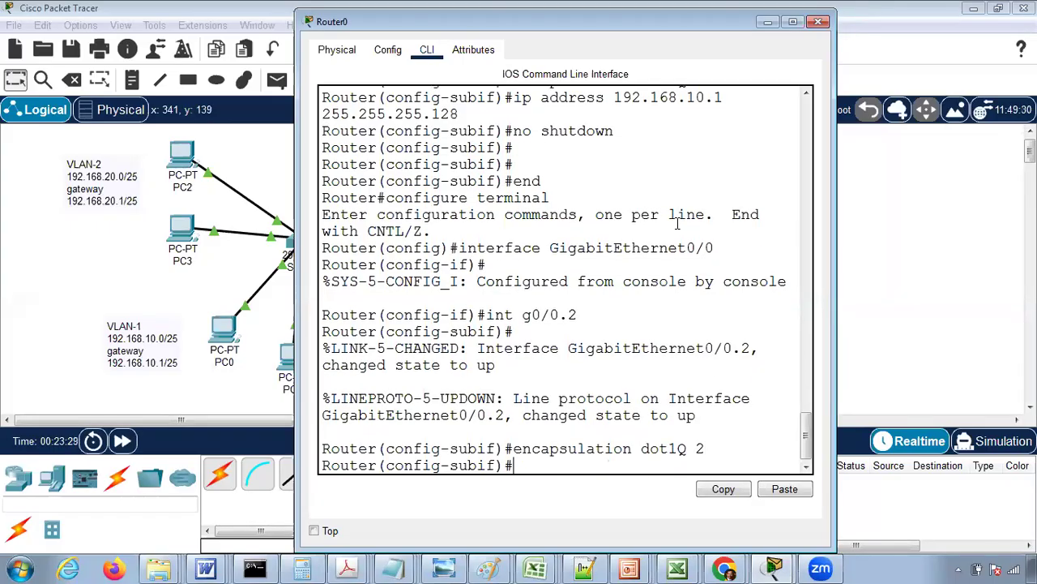
# - Assign IP address 192.168.20.1 with mask 255.255.255.128 to subinterface g0/0.2 and enable it with no shutdown
pyautogui.write('ip address 19')
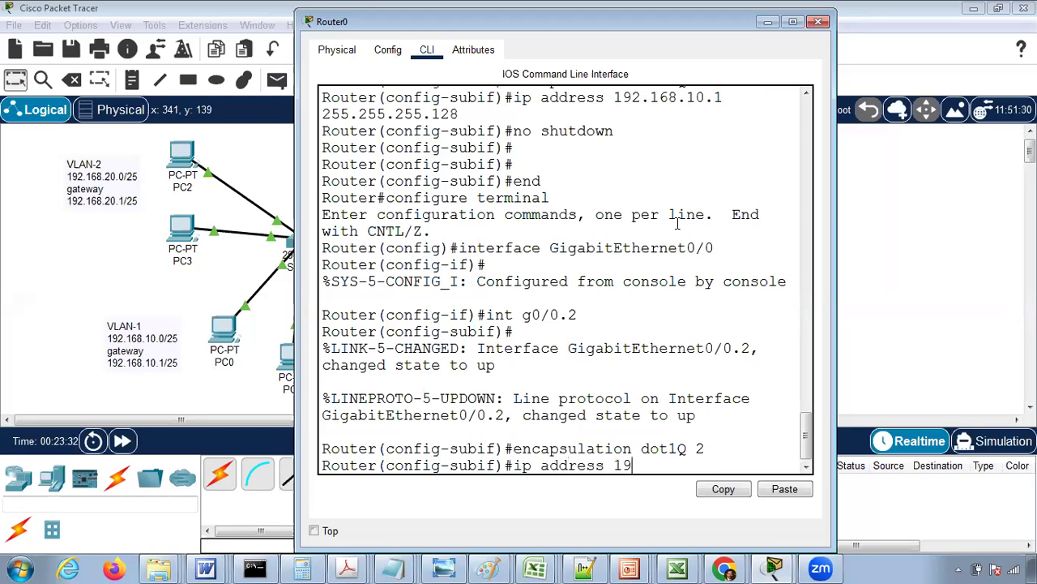
pyautogui.write('2.168.20.1 255.2')
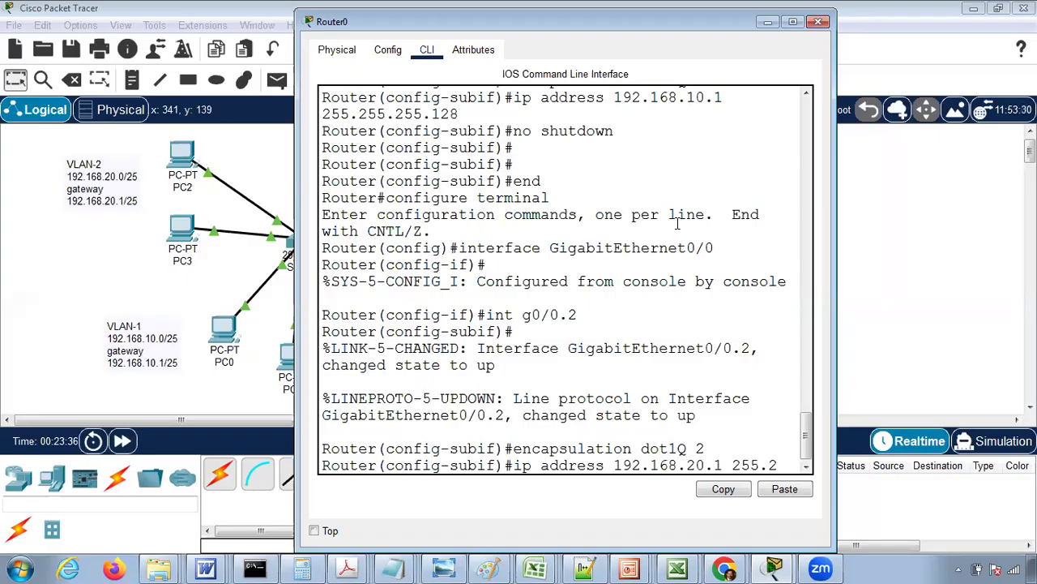
pyautogui.write('55.255.128')
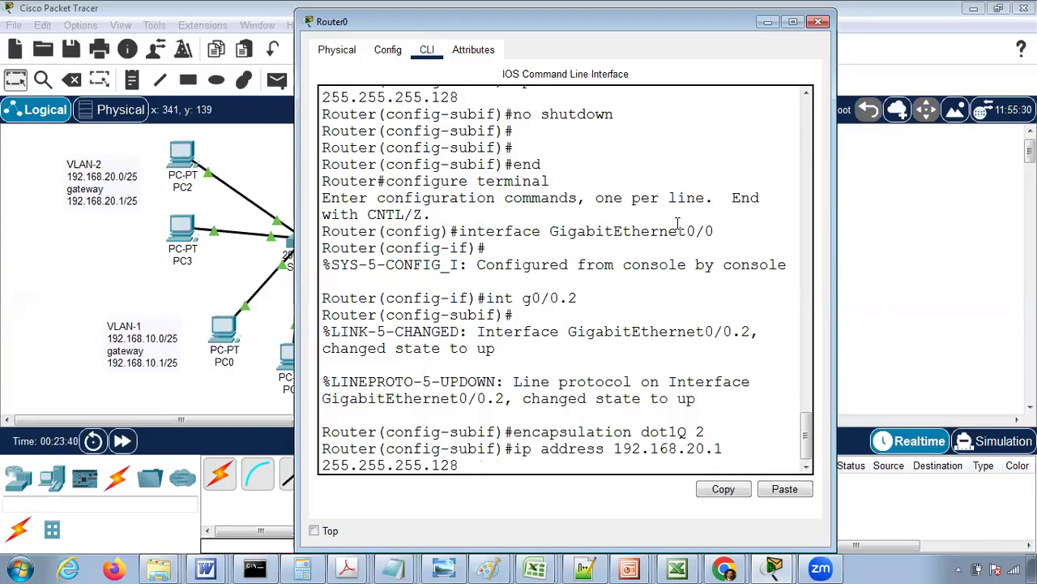
pyautogui.press('Return')
pyautogui.write('n')
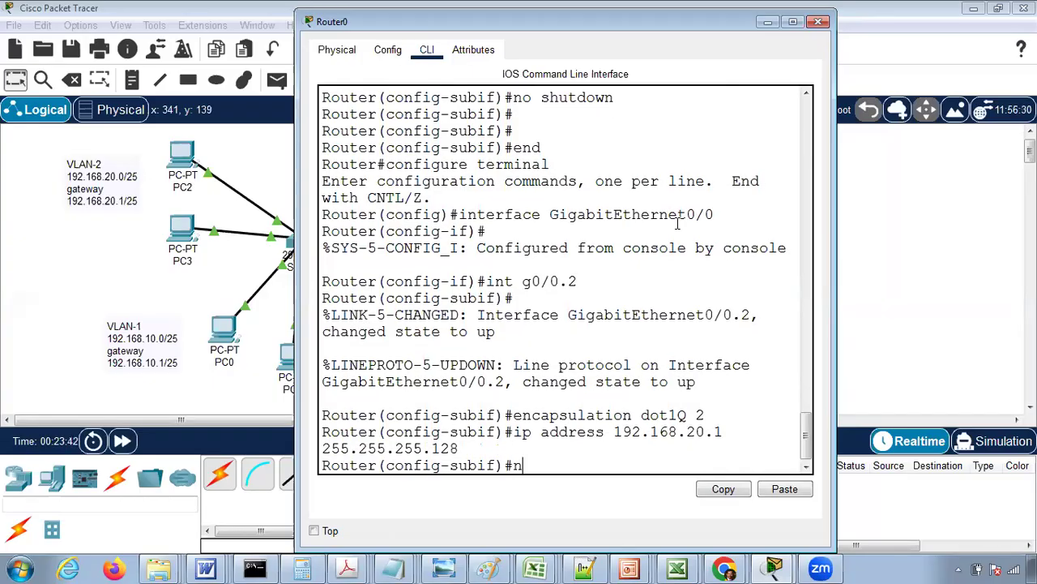
pyautogui.write('o shutdown')
pyautogui.press('Return')
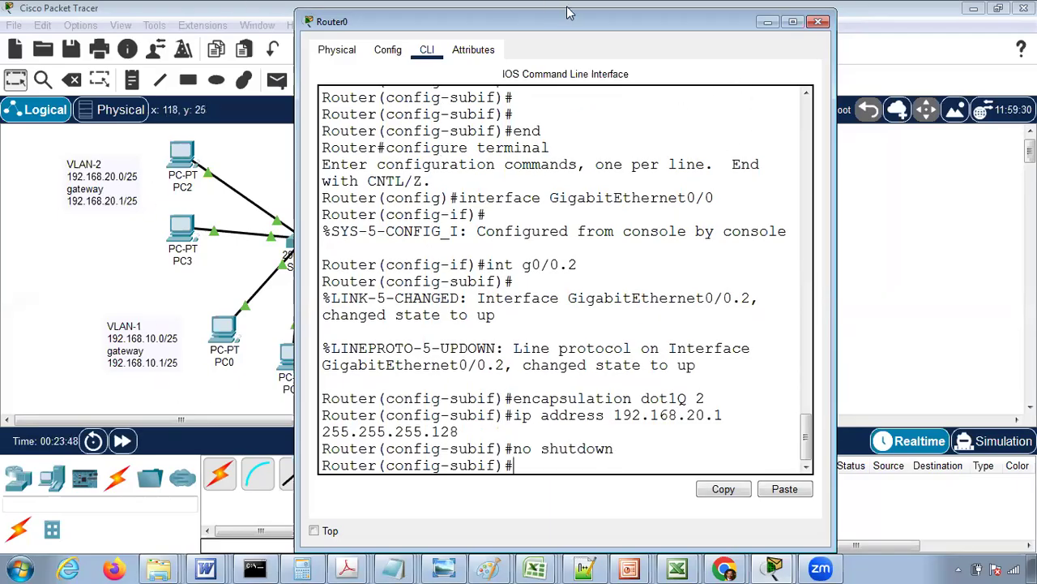
# - Turn on the port status of Router0's GigabitEthernet0/1 interface and move the router window clear of the VLAN-3 and VLAN-4 notes
pyautogui.moveTo(557, 22); pyautogui.dragTo(280, 31)
pyautogui.click(104, 65)
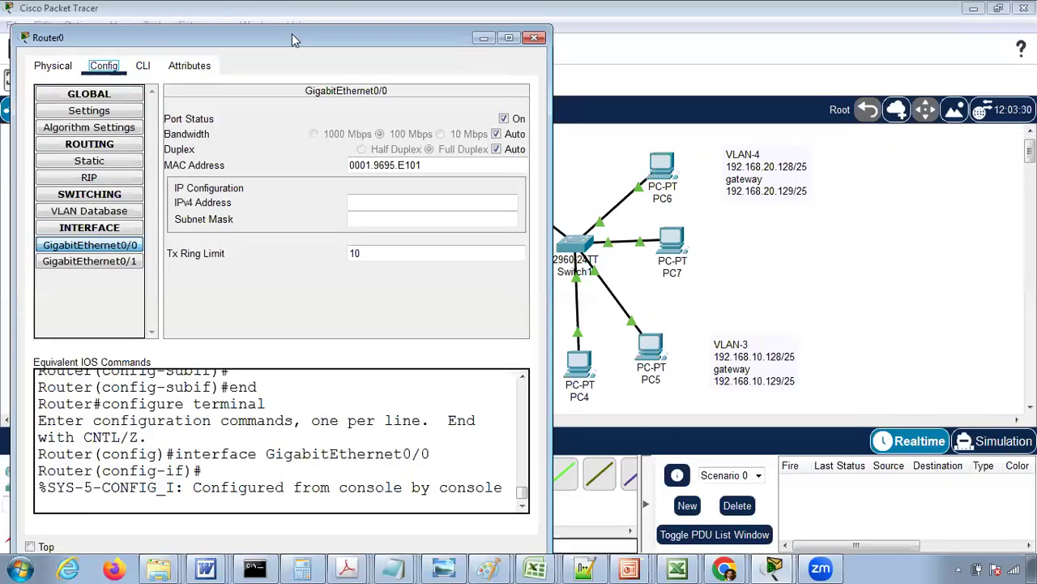
pyautogui.moveTo(289, 39); pyautogui.dragTo(314, 25)
pyautogui.click(110, 247)
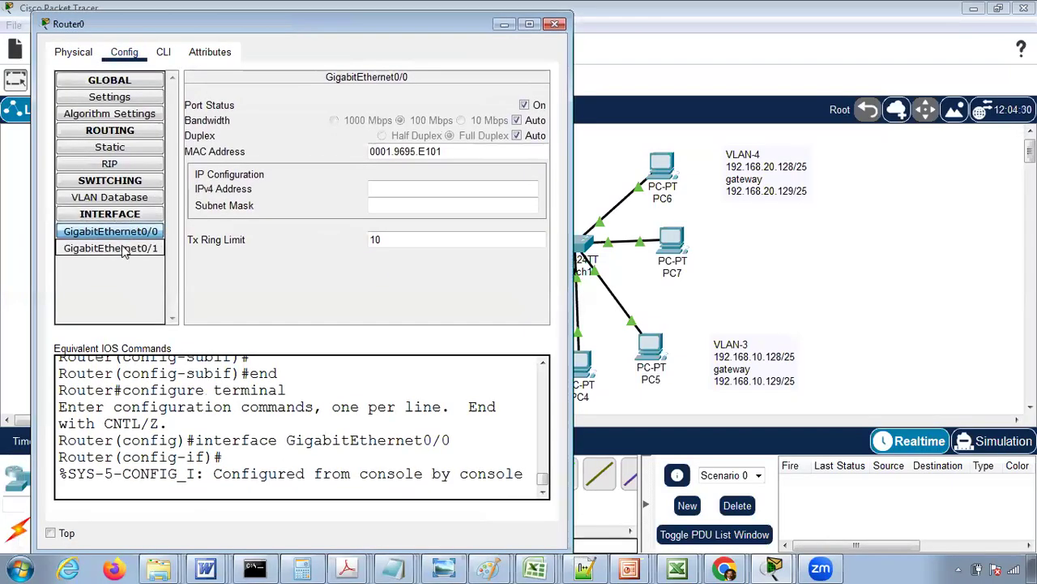
pyautogui.click(524, 105)
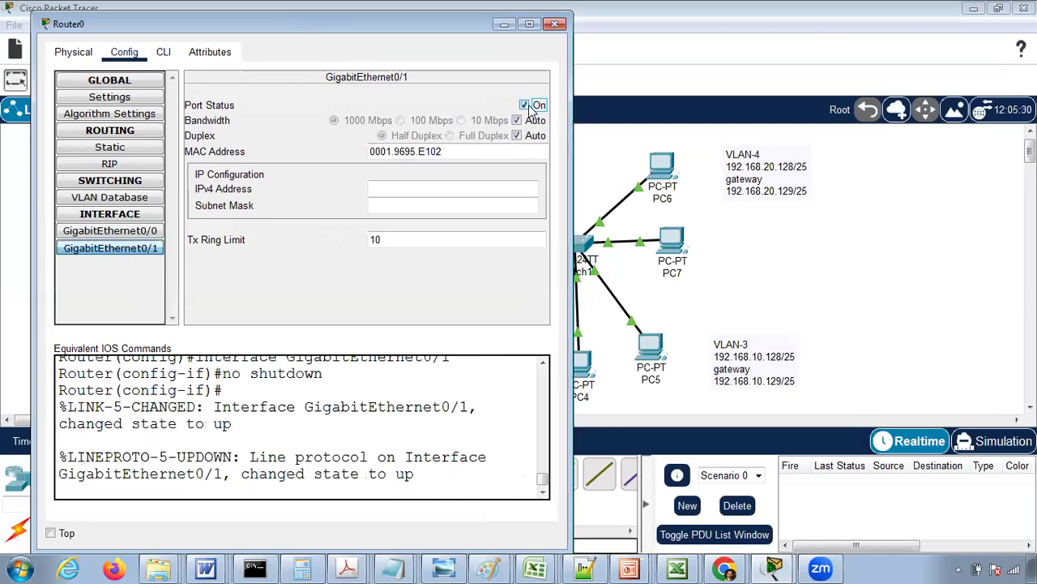
pyautogui.moveTo(426, 27); pyautogui.dragTo(398, 17)
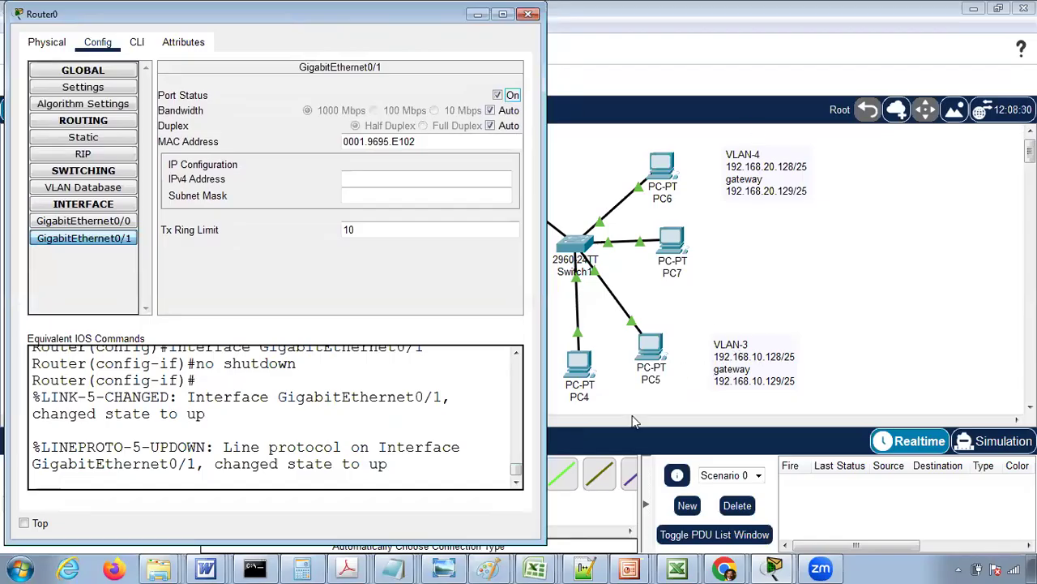
# - In Router0's command line, create subinterface g0/1.3 and set its encapsulation to dot1Q 3
pyautogui.click(140, 41)
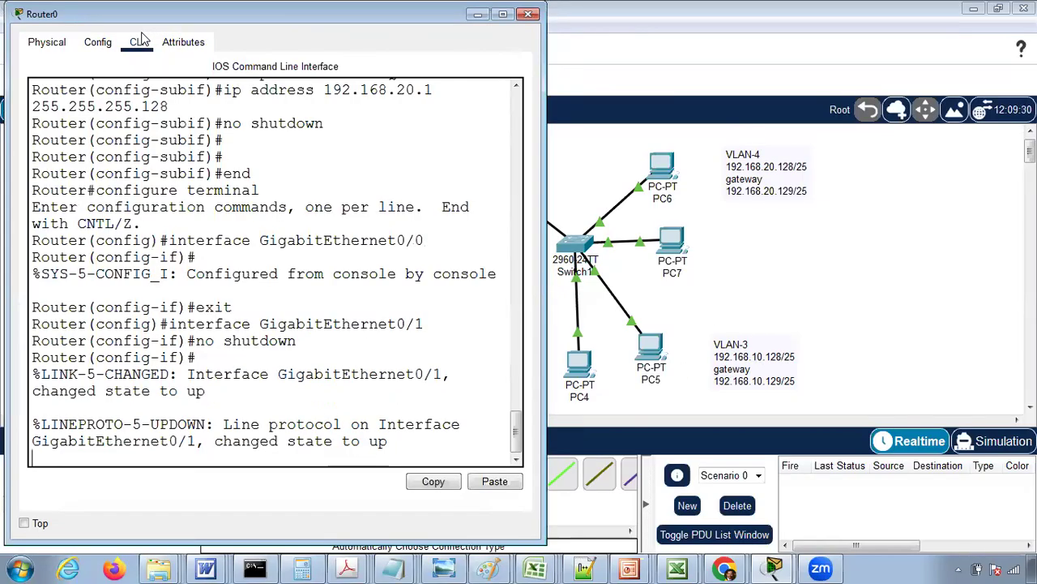
pyautogui.press('Return')
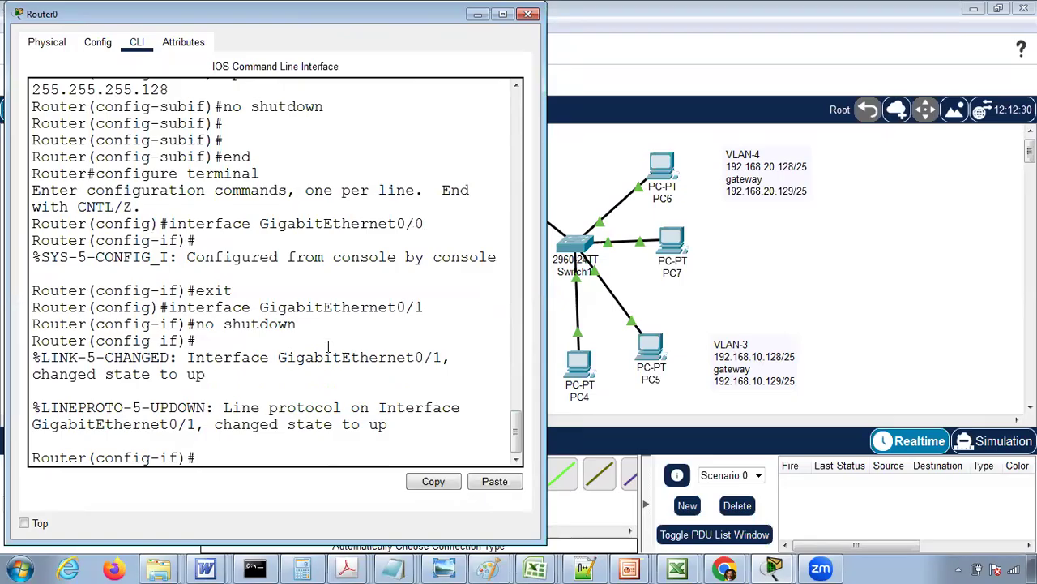
pyautogui.write('int g0/1.')
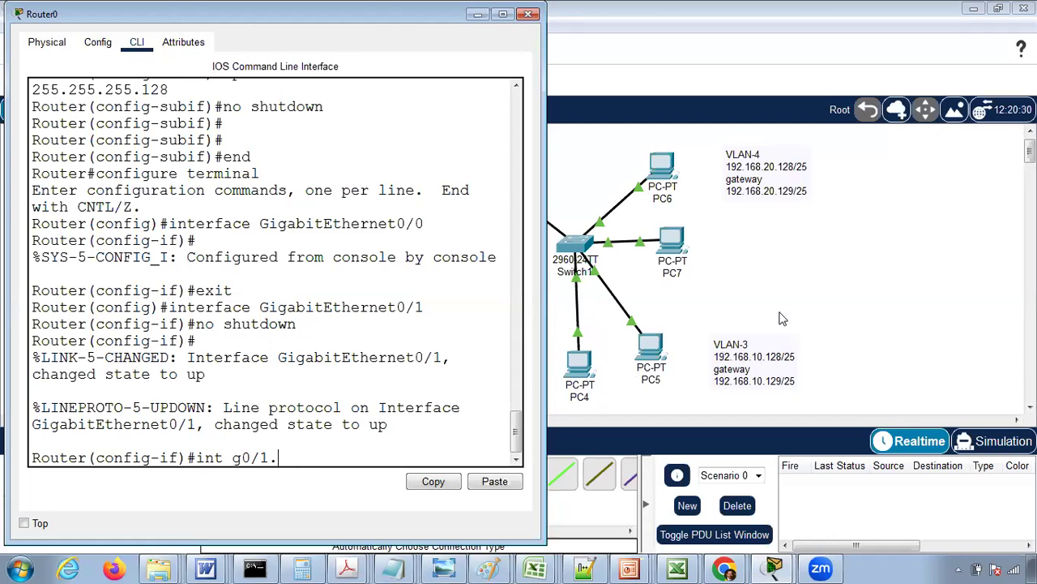
pyautogui.write('3')
pyautogui.press('Return')
pyautogui.press('Return')
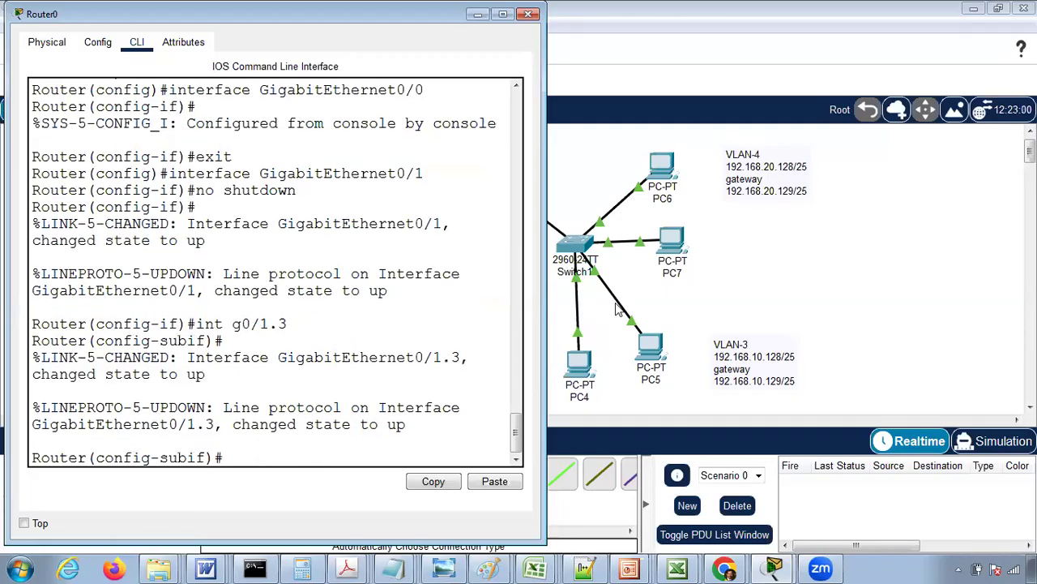
pyautogui.write('encapsulation dot1Q ')
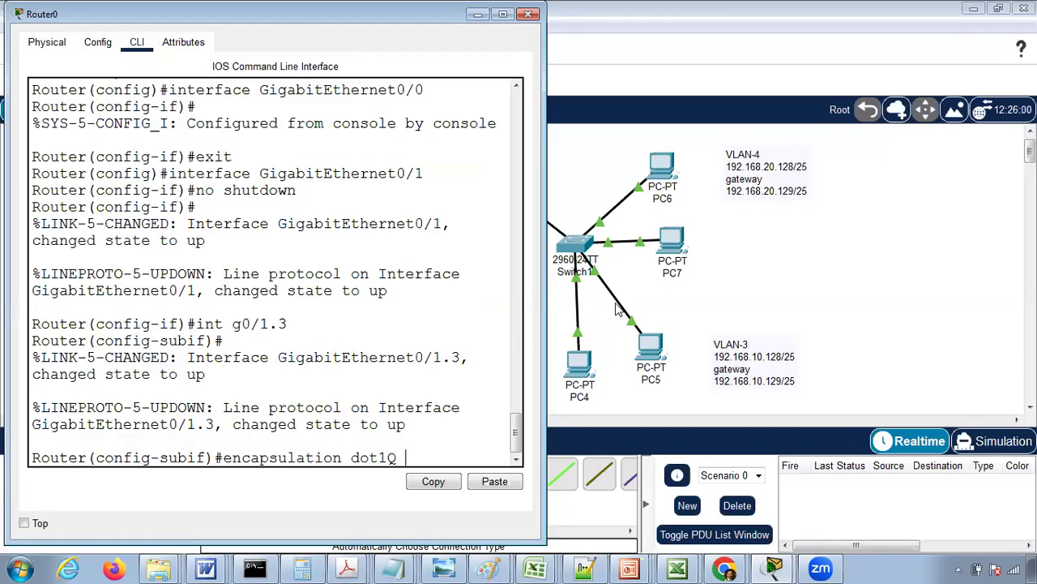
pyautogui.write('3')
pyautogui.press('Return')
# - Assign IP address 192.168.10.129 with mask 255.255.255.128 to subinterface g0/1.3 and enable it with no shutdown
pyautogui.write('ip address ')
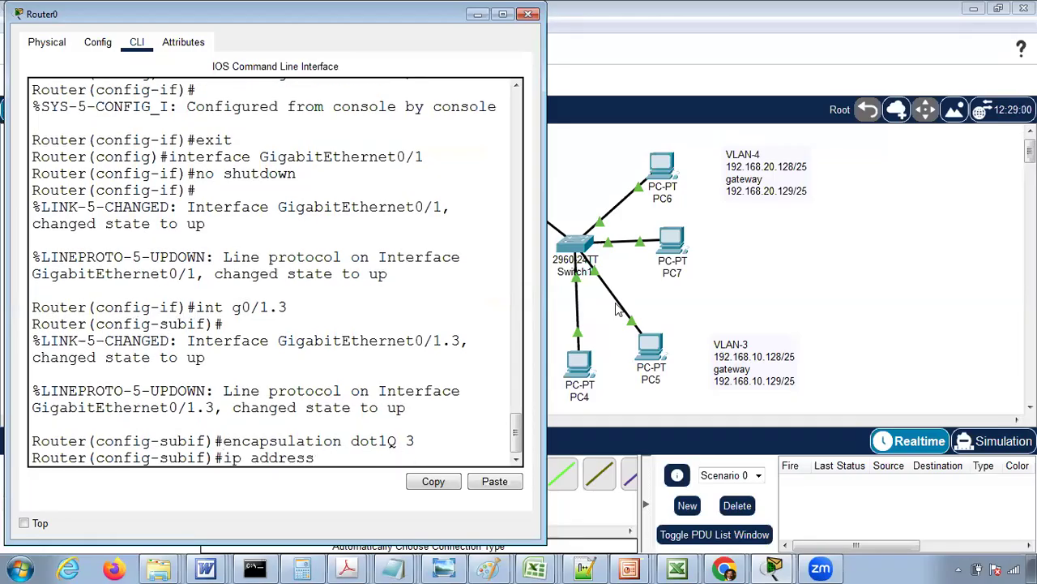
pyautogui.write('192.168.10.129')
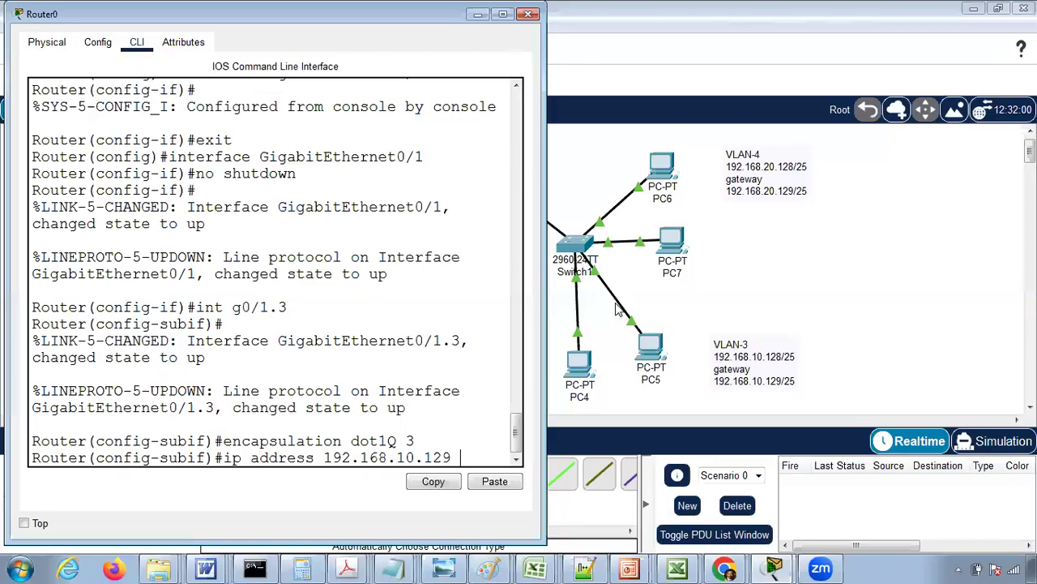
pyautogui.write(' 255.255.255.128')
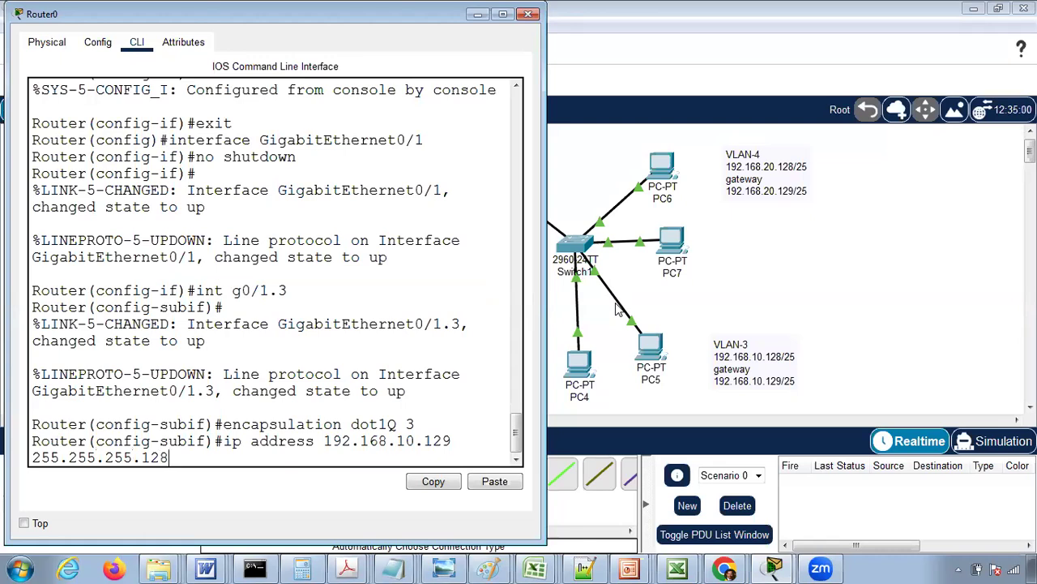
pyautogui.press('Return')
pyautogui.write('no shutdown')
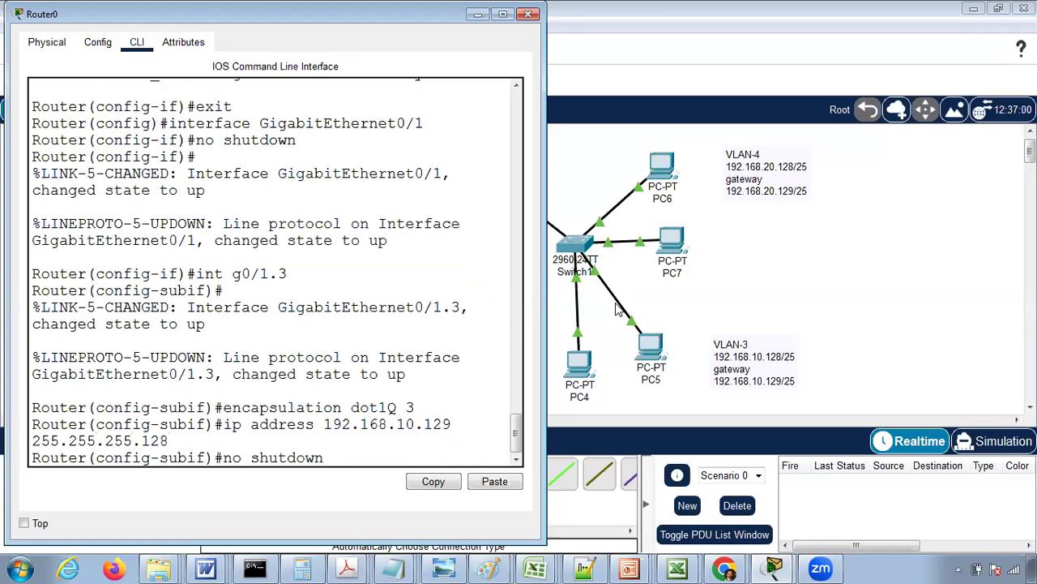
pyautogui.press('Return')
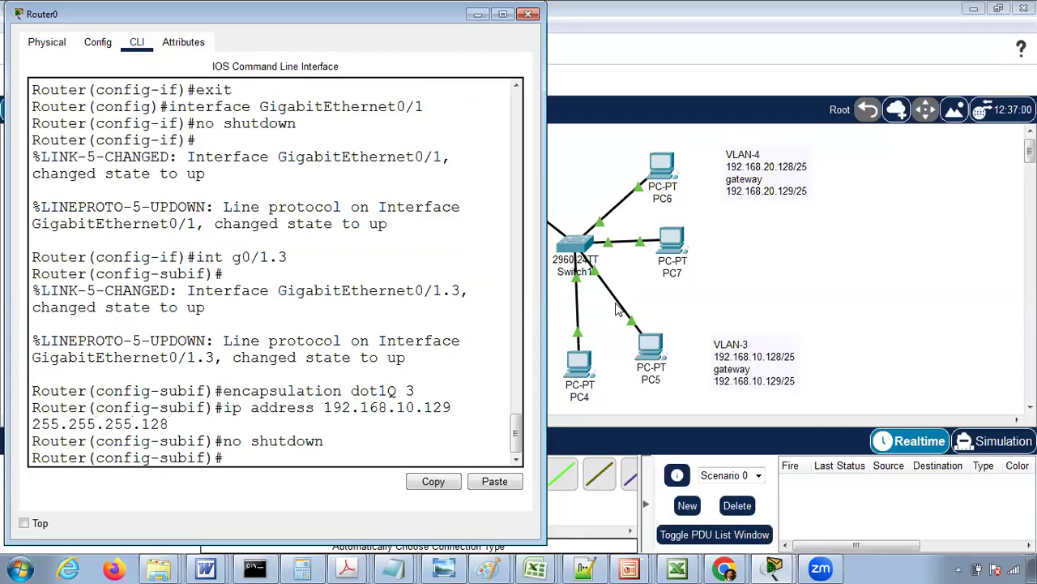
pyautogui.press('Return')
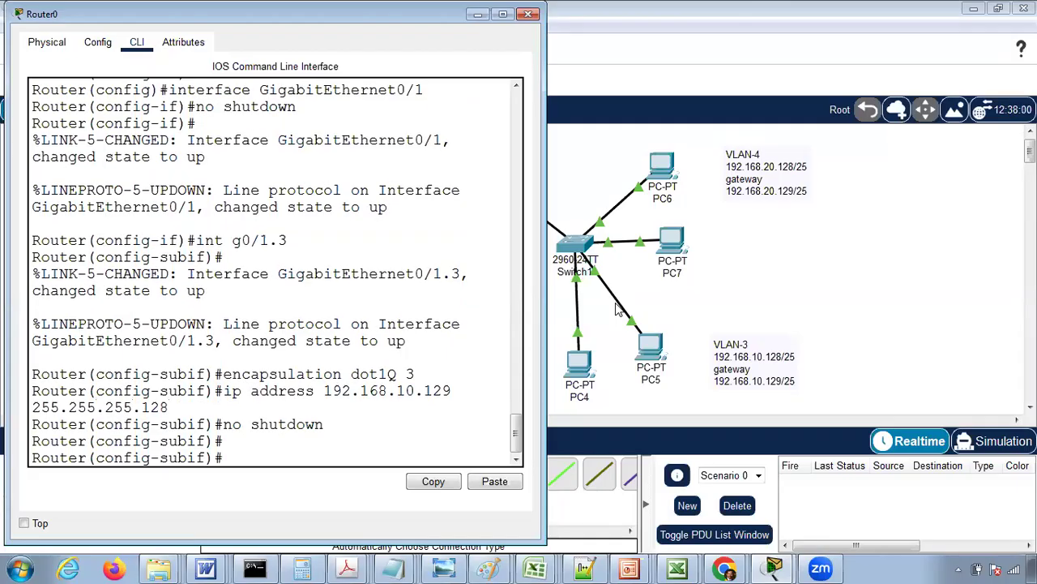
# - Exit subinterface g0/1.3, create subinterface g0/1.4 and set its encapsulation to dot1Q 4
pyautogui.write('exit')
pyautogui.press('Return')
pyautogui.write('int g')
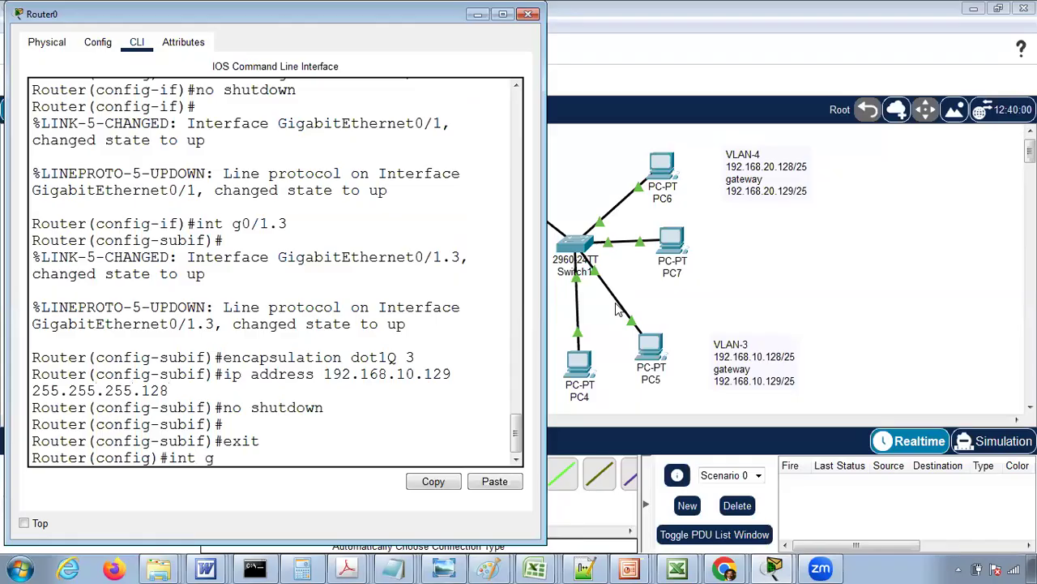
pyautogui.write('0/1.4')
pyautogui.press('Return')
pyautogui.press('Return')
pyautogui.write('encapsulation dot1Q 4')
pyautogui.press('Return')
# - Try to assign IP address 192.168.20.129 with mask 255.255.255.129 to subinterface g0/1.4
pyautogui.write('ip address 192')
pyautogui.press('BackSpace')
pyautogui.press('BackSpace')
pyautogui.write('192.168')
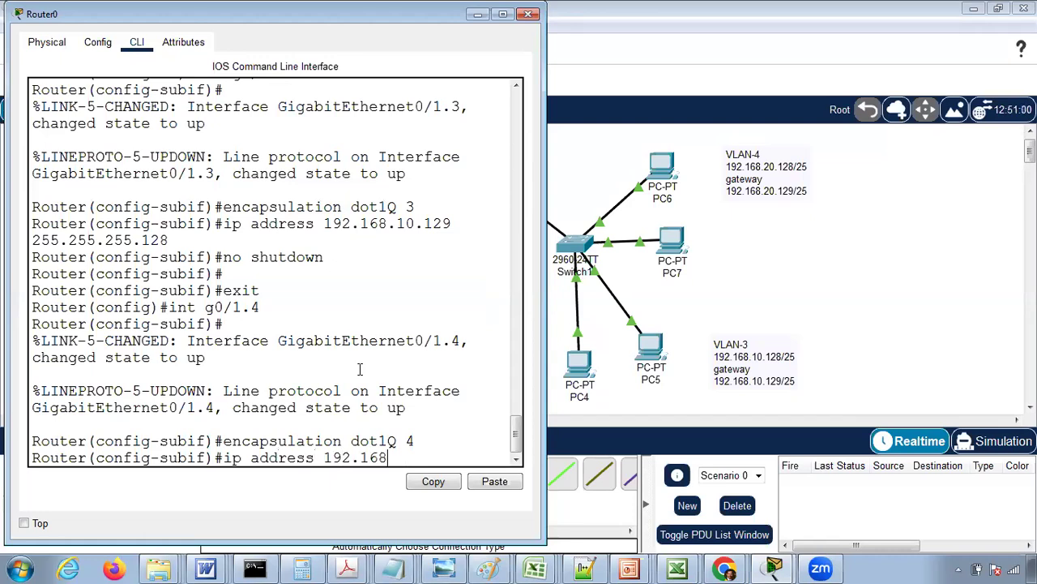
pyautogui.write('.20.129 255.255.2')
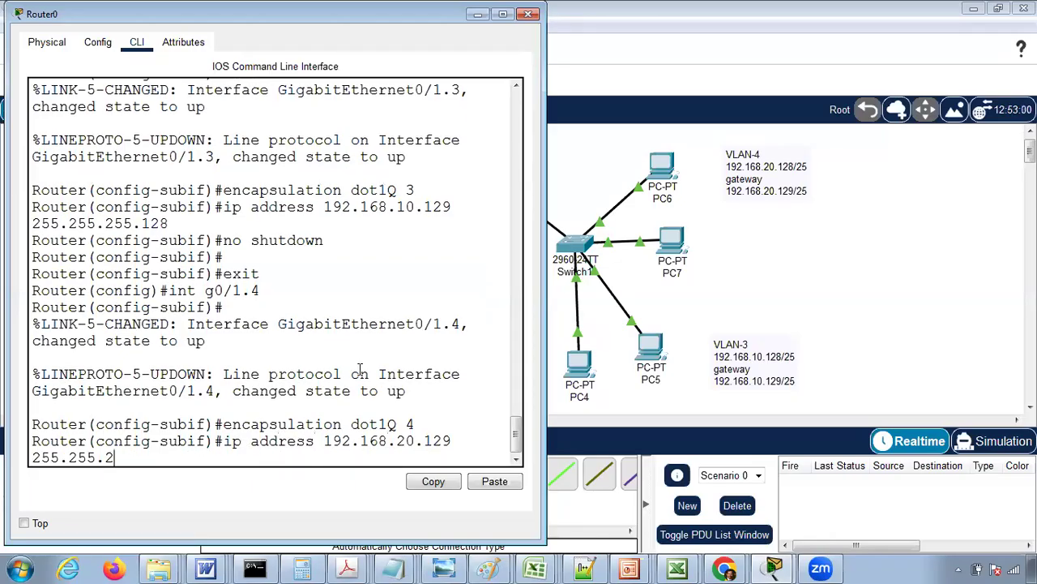
pyautogui.write('55.129')
pyautogui.press('Return')
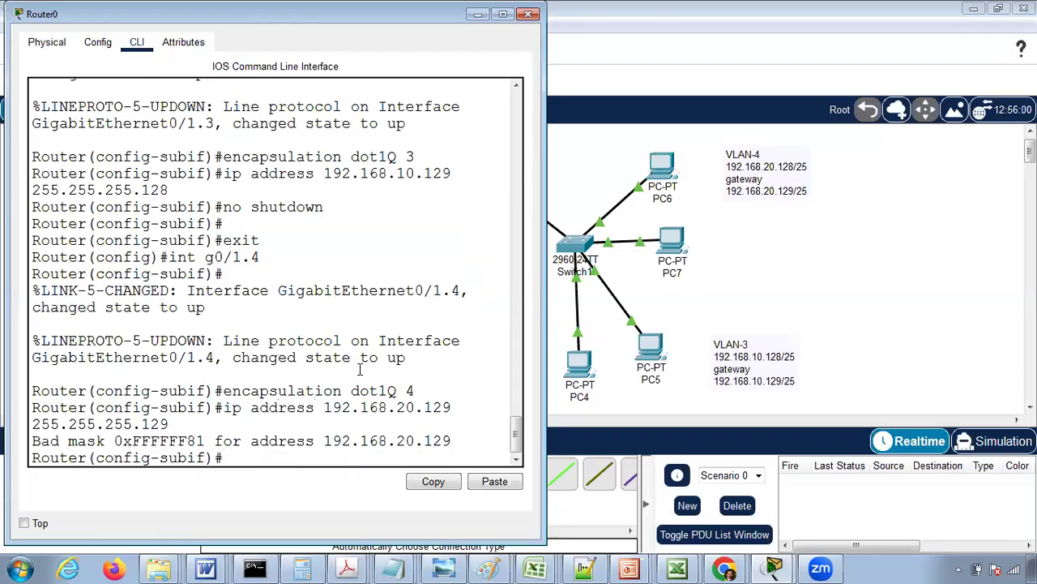
# - Assign IP address 192.168.20.129 with mask 255.255.255.128 to subinterface g0/1.4, enable it with no shutdown, and close Router0's window
pyautogui.press('Up')
pyautogui.write('8')
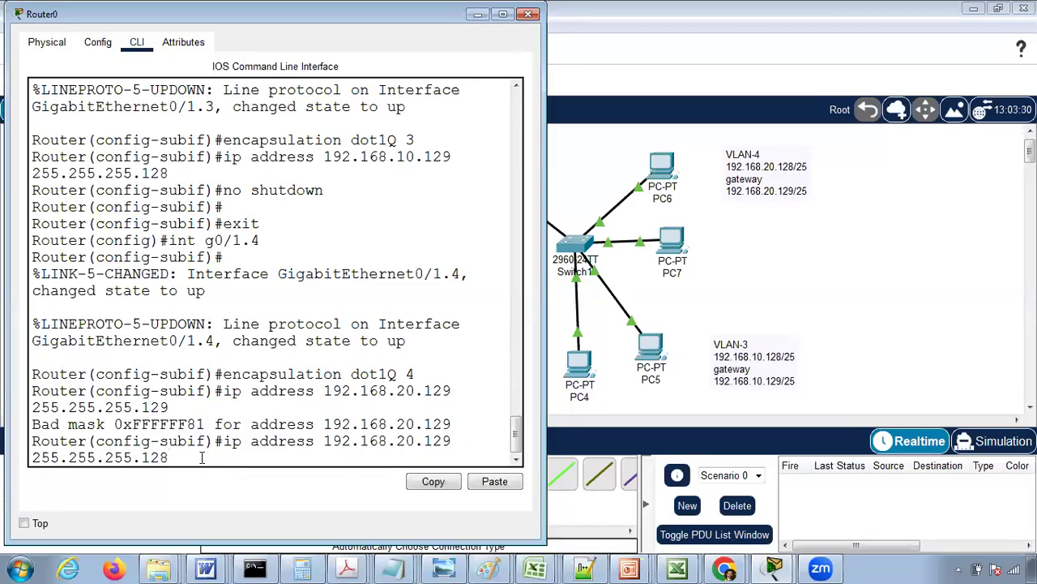
pyautogui.press('Return')
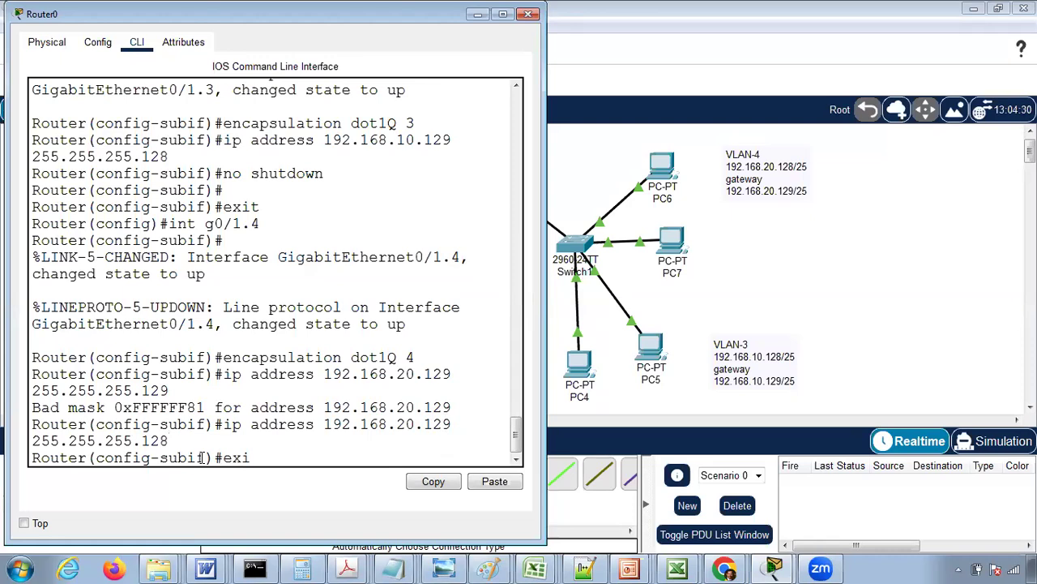
pyautogui.write('noo ')
pyautogui.write('hutdown')
pyautogui.press('Return')
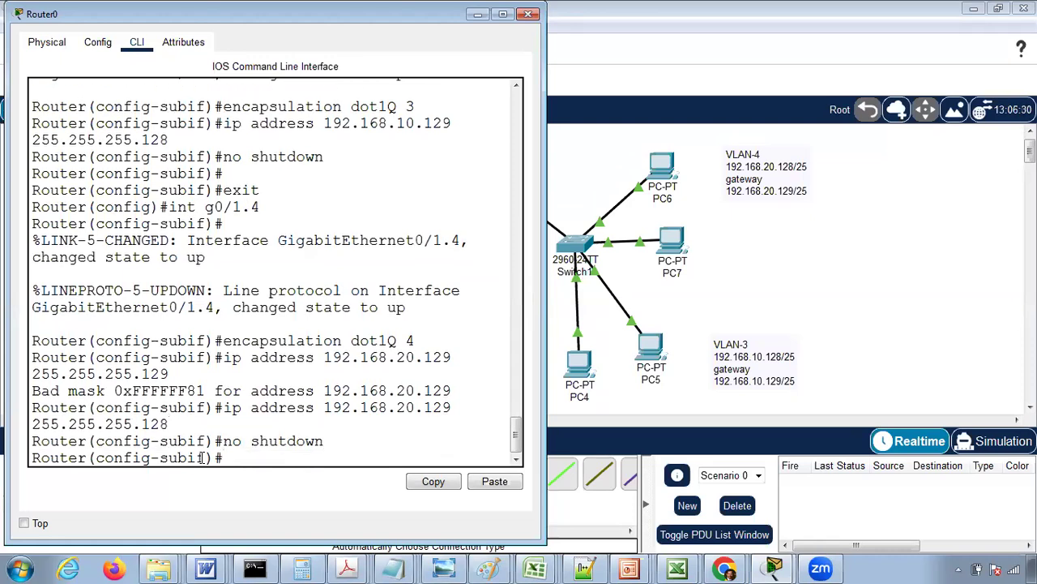
pyautogui.click(528, 16)
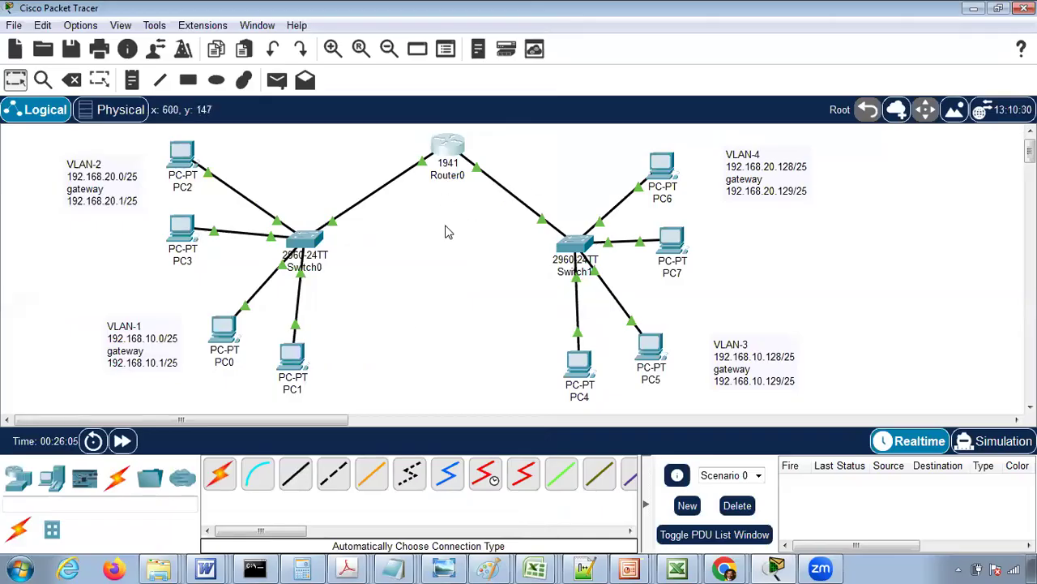
# - Check the FastEthernet0/5 trunk port settings on Switch1 and Switch0
pyautogui.click(578, 247)
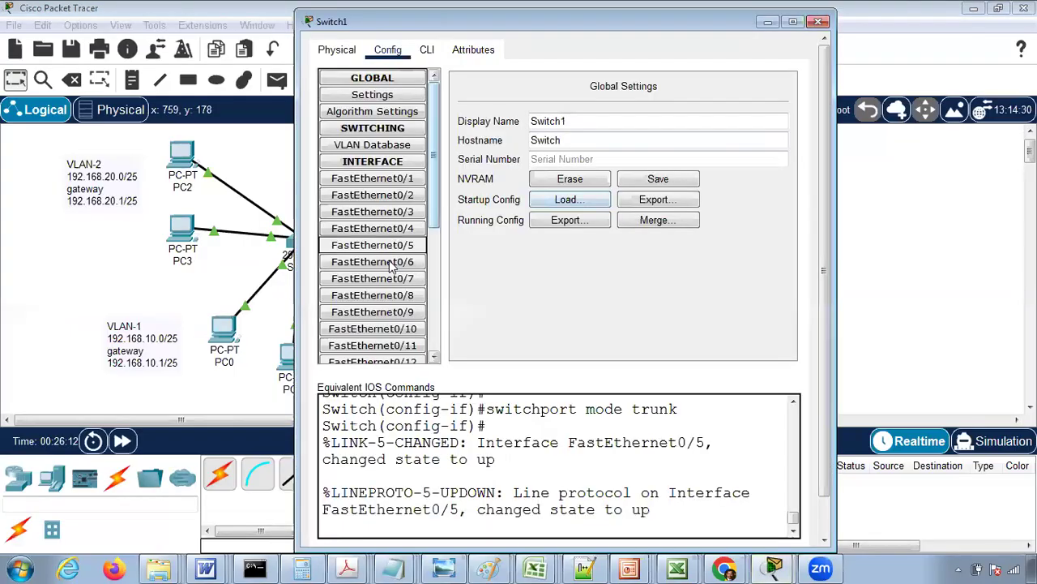
pyautogui.click(361, 246)
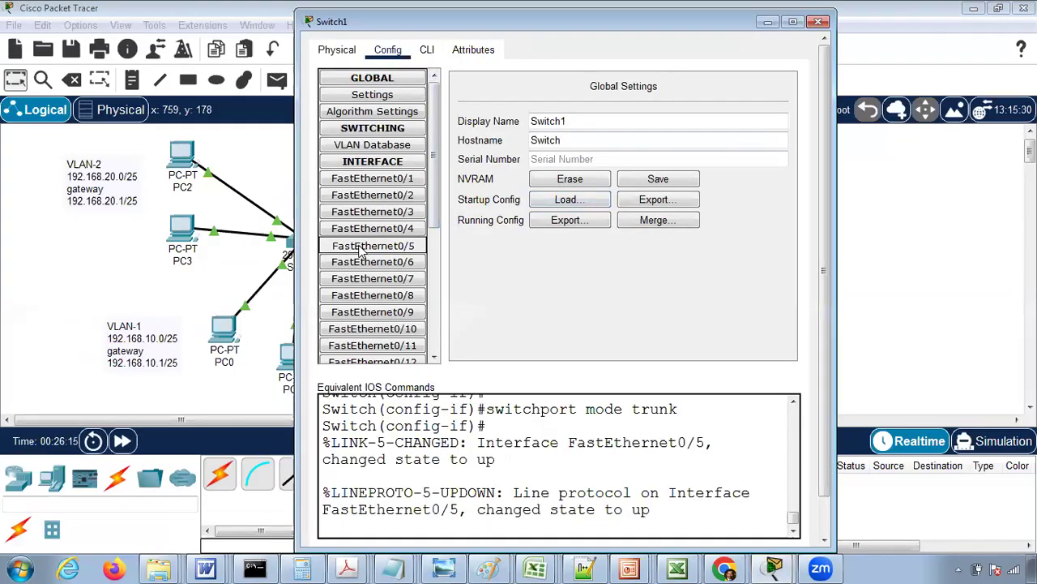
pyautogui.click(819, 22)
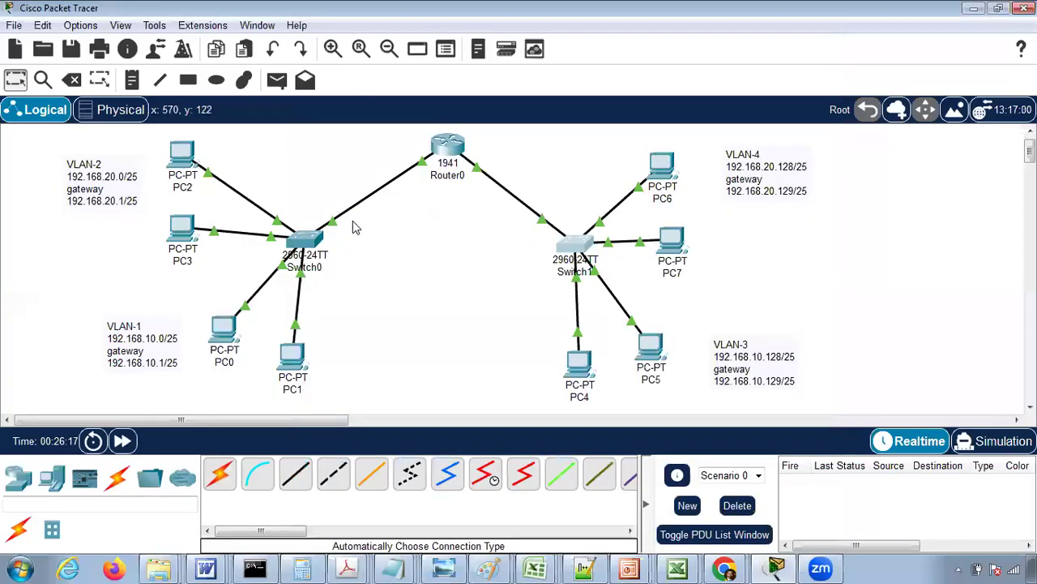
pyautogui.click(304, 242)
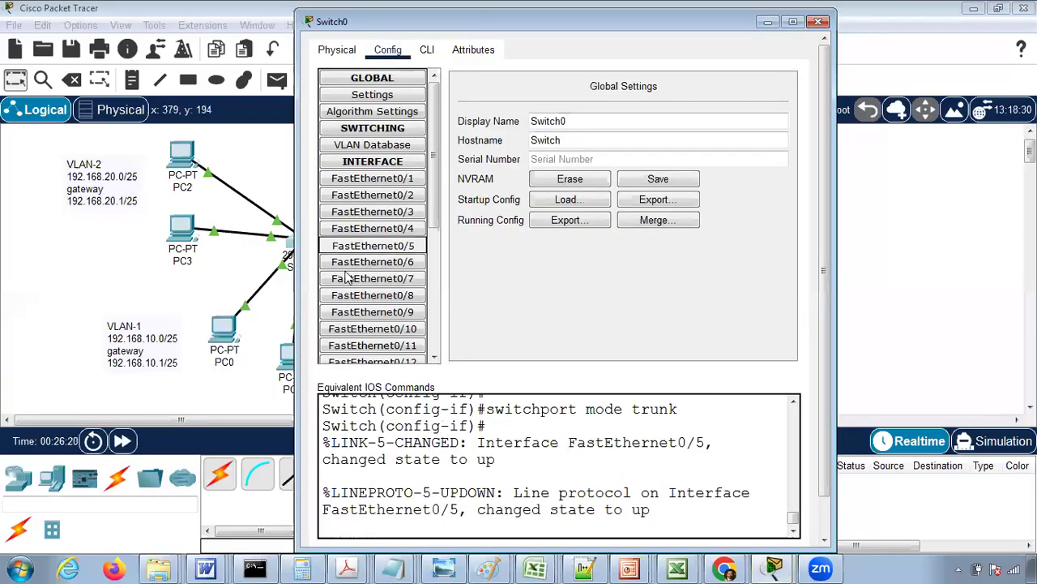
pyautogui.click(356, 247)
pyautogui.click(817, 23)
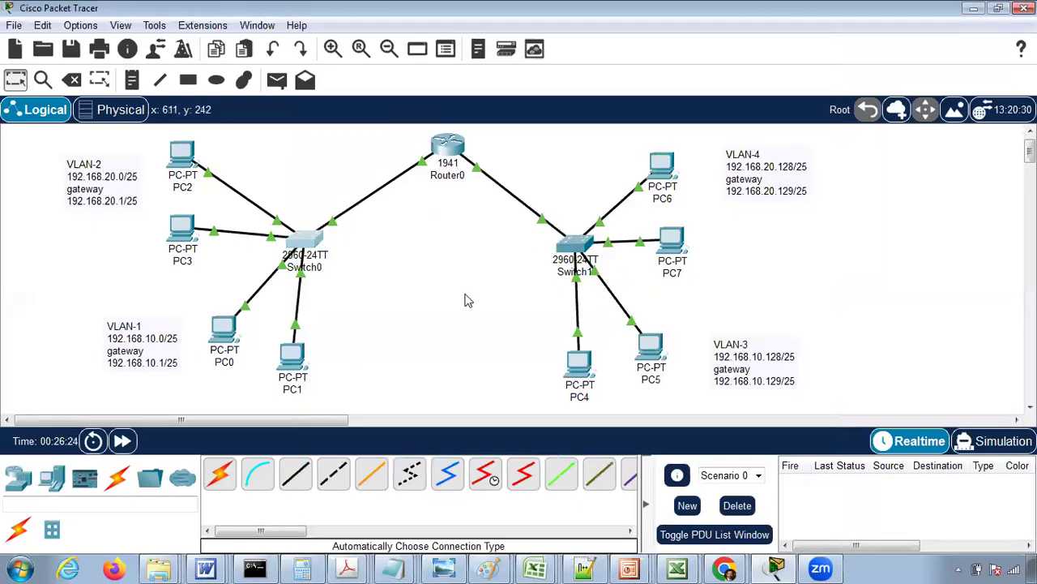
# - Test connectivity from PC0's command prompt by pinging 192.168.20.130
pyautogui.click(223, 333)
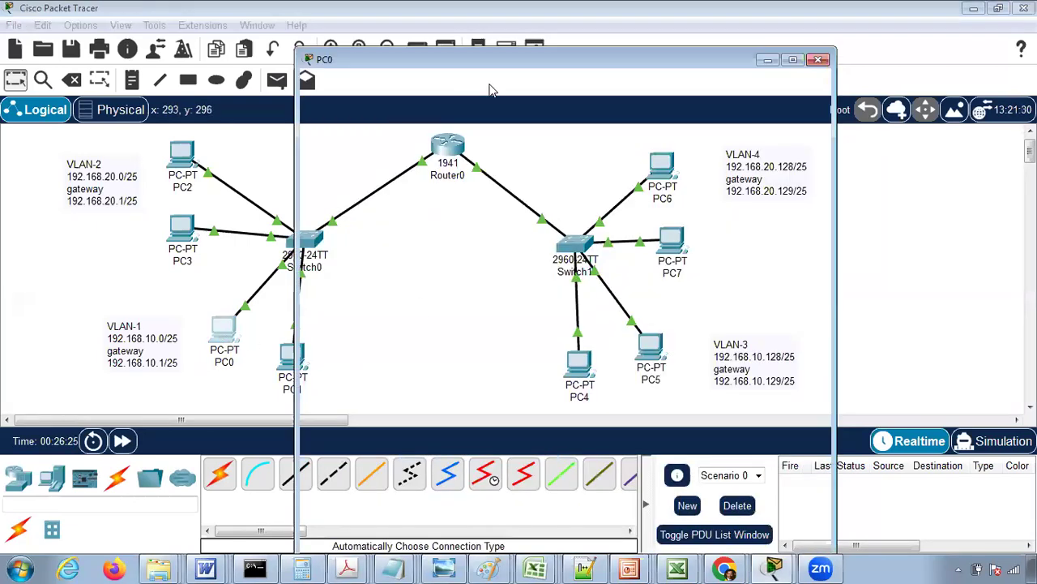
pyautogui.click(653, 135)
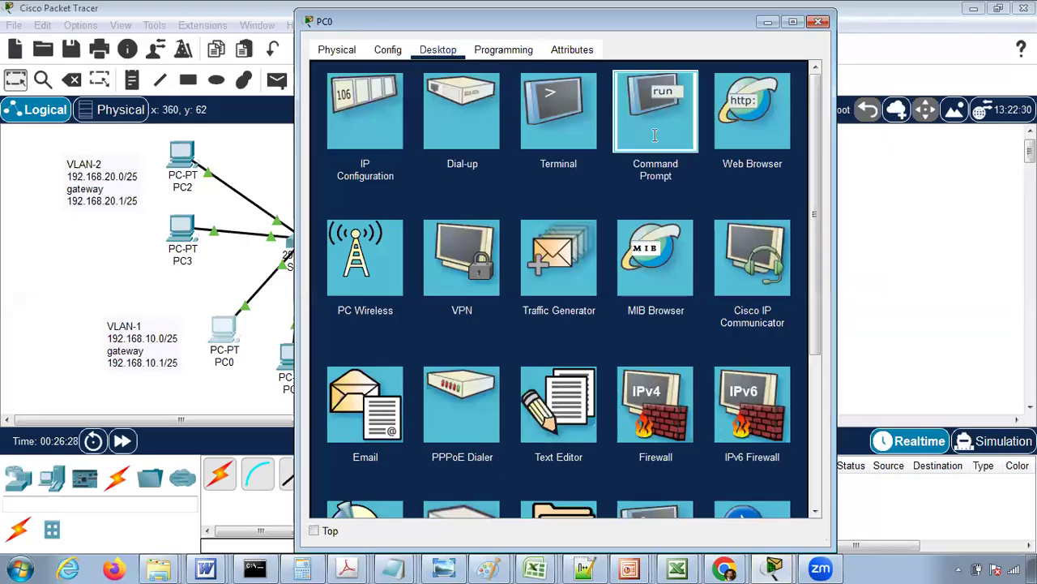
pyautogui.moveTo(487, 22); pyautogui.dragTo(609, 231)
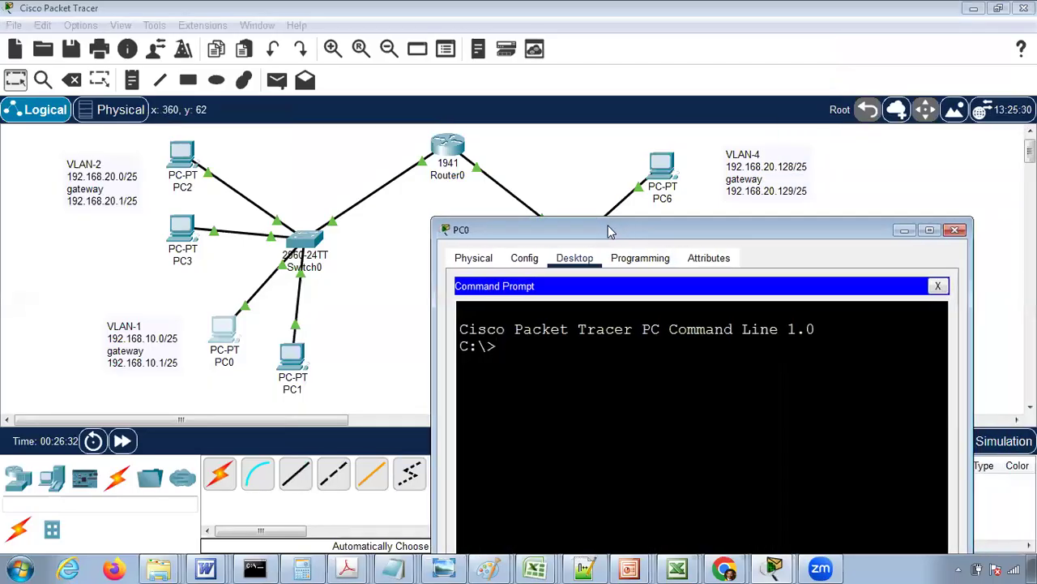
pyautogui.write('ping 192.168.20.130')
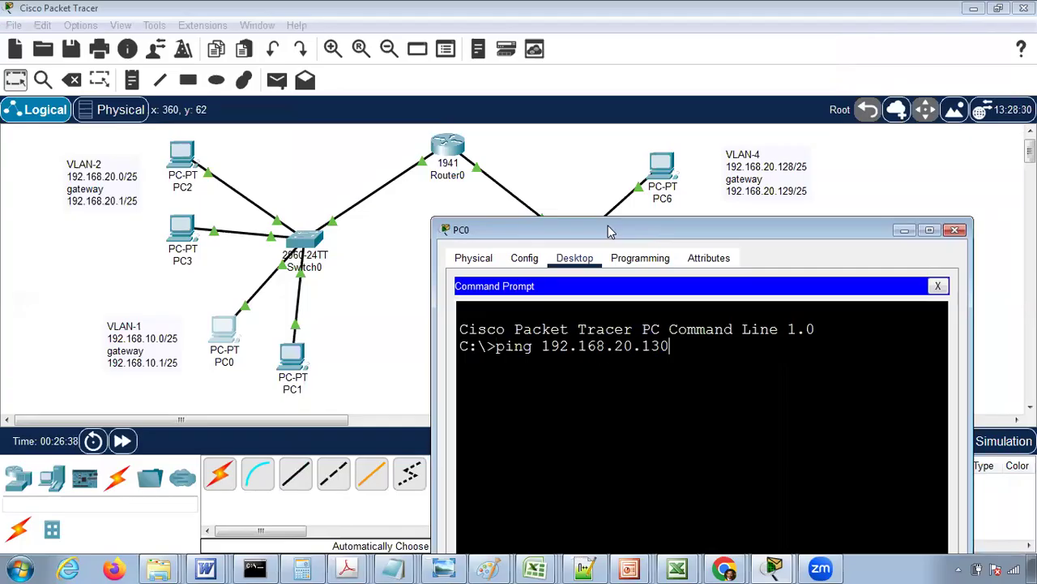
pyautogui.press('Return')
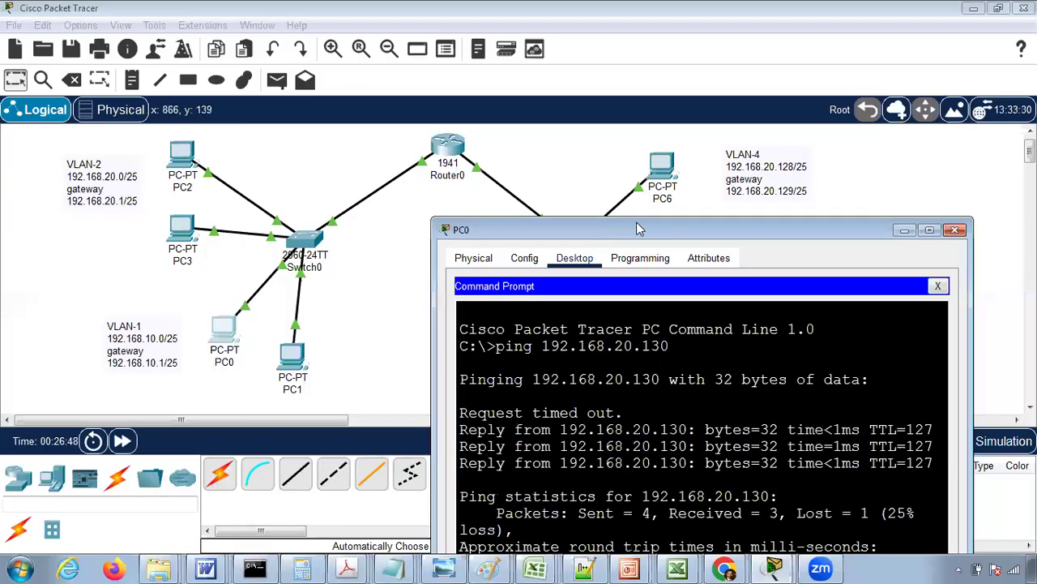
pyautogui.moveTo(637, 229); pyautogui.dragTo(574, 136)
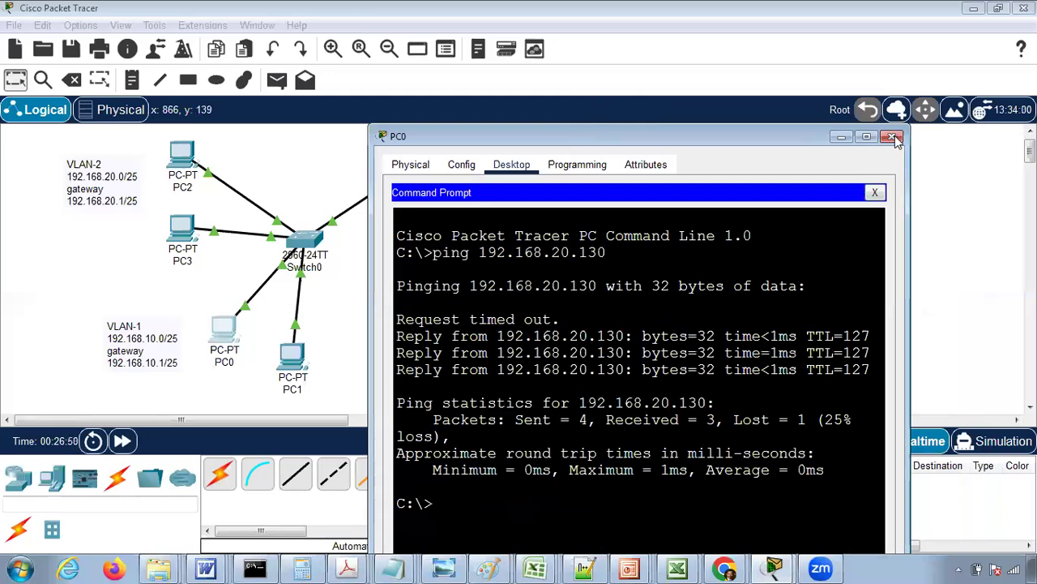
pyautogui.click(892, 137)
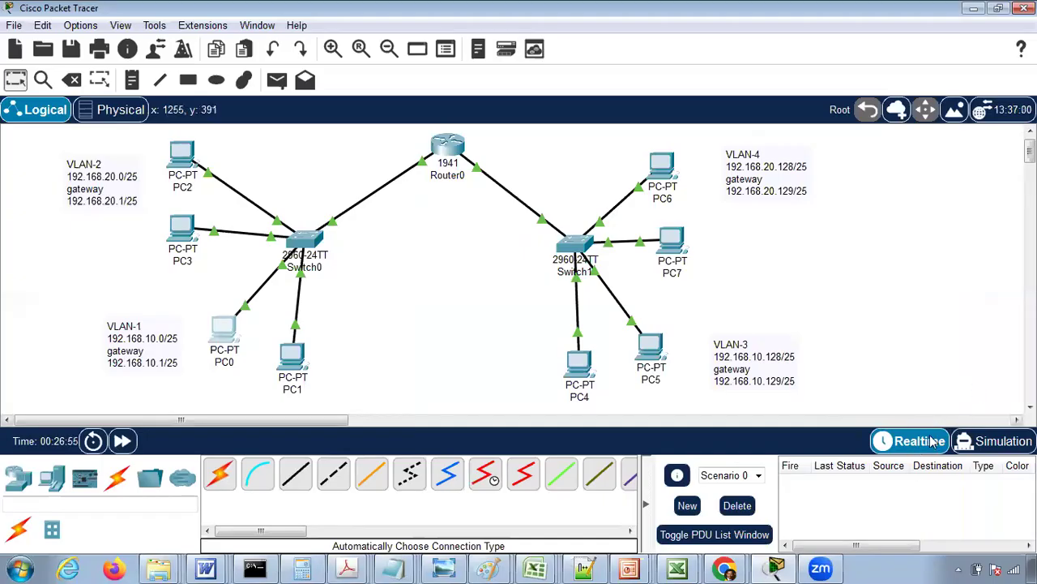
# - Switch to Simulation mode and limit the IPv4 event filters to ARP and ICMP, excluding DNS, BGP, EIGRP, OSPF, DHCP, HSRP and RIP
pyautogui.click(987, 442)
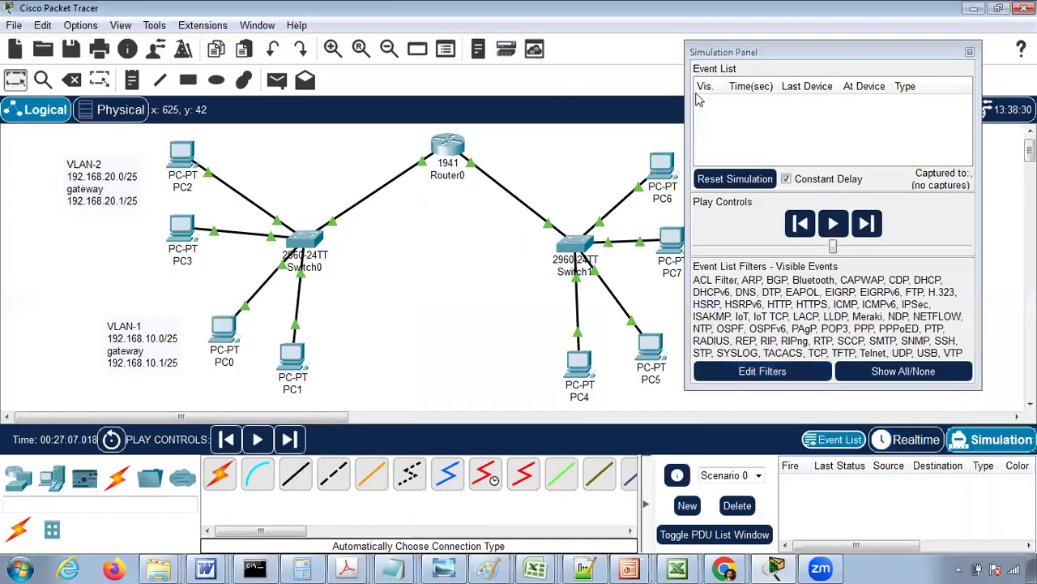
pyautogui.click(735, 376)
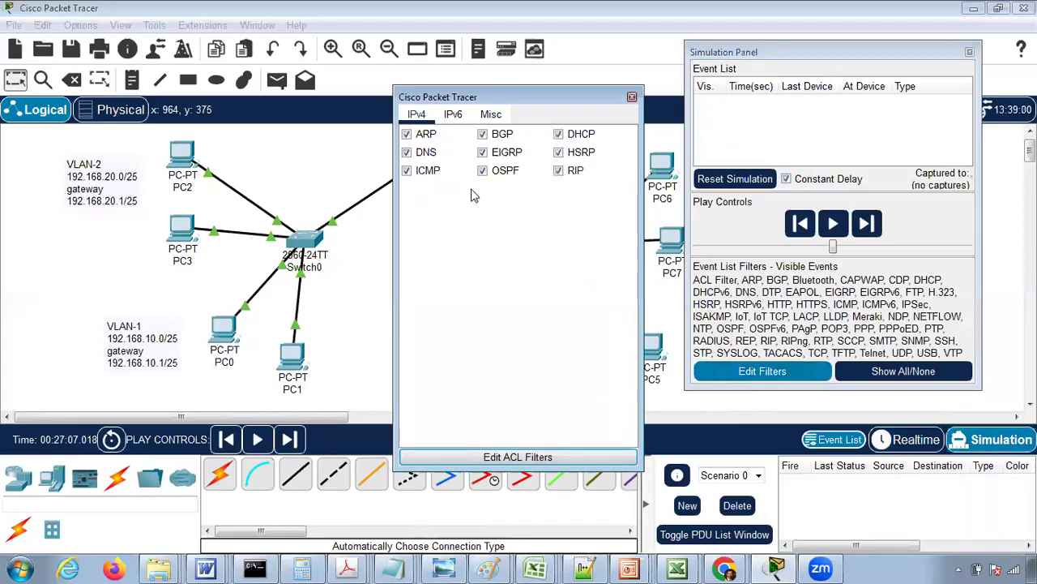
pyautogui.click(416, 156)
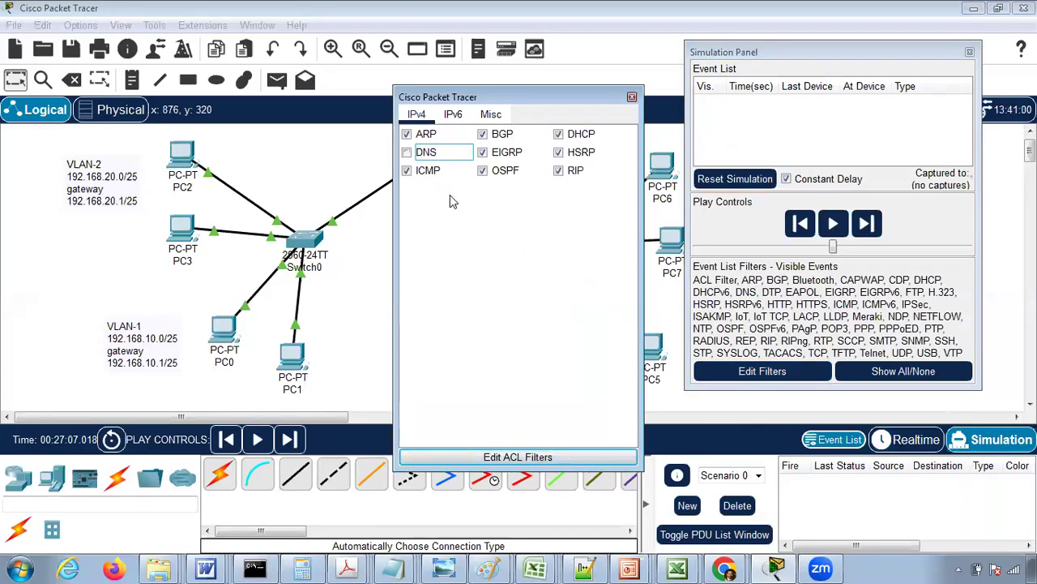
pyautogui.click(486, 152)
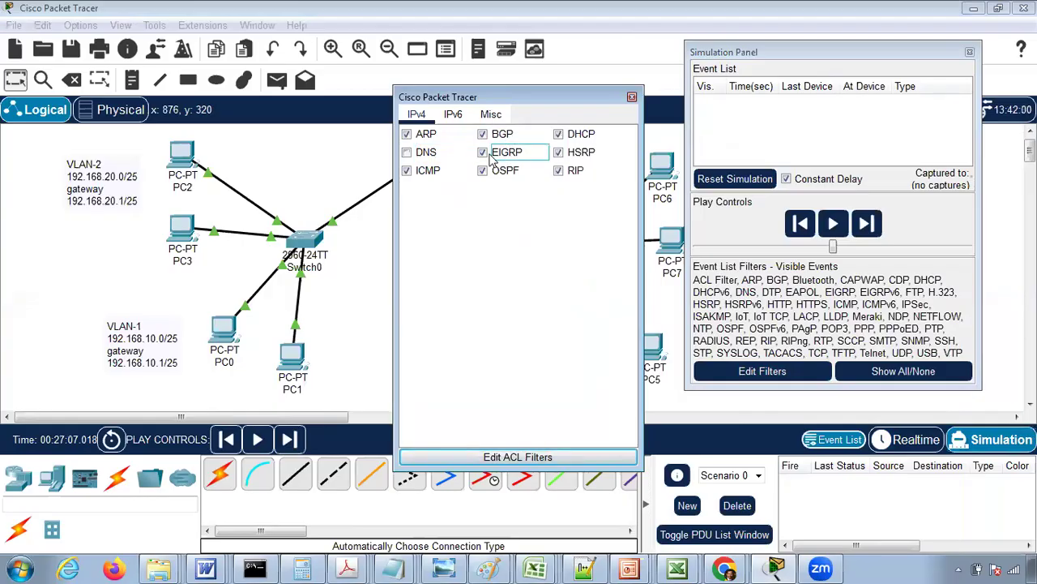
pyautogui.click(483, 171)
pyautogui.click(558, 172)
pyautogui.click(559, 153)
pyautogui.click(558, 134)
pyautogui.click(632, 98)
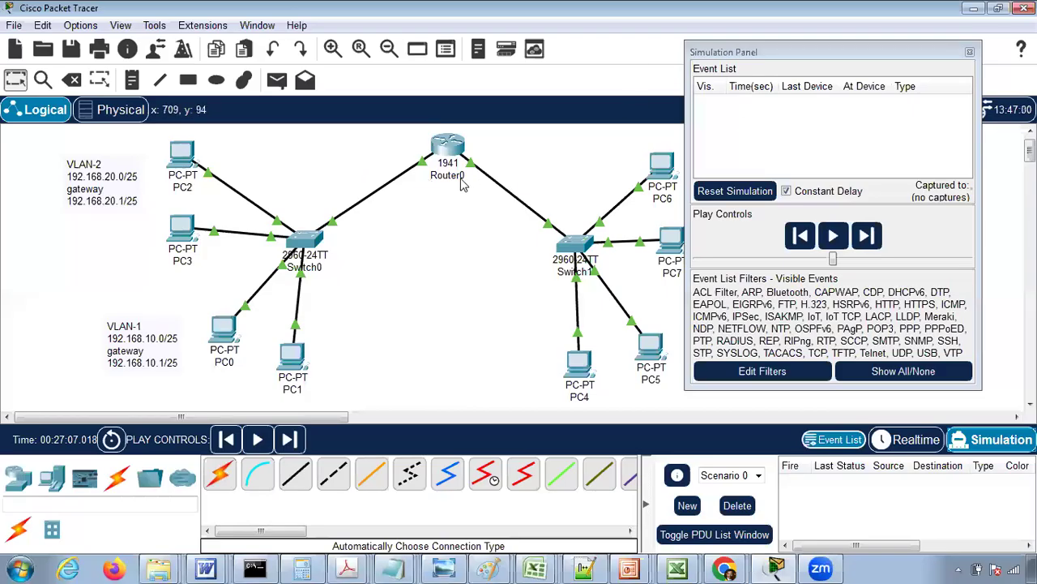
# - Add a simple PDU from PC2 to PC4 and play the simulation, moving the Simulation Panel off the topology
pyautogui.click(272, 84)
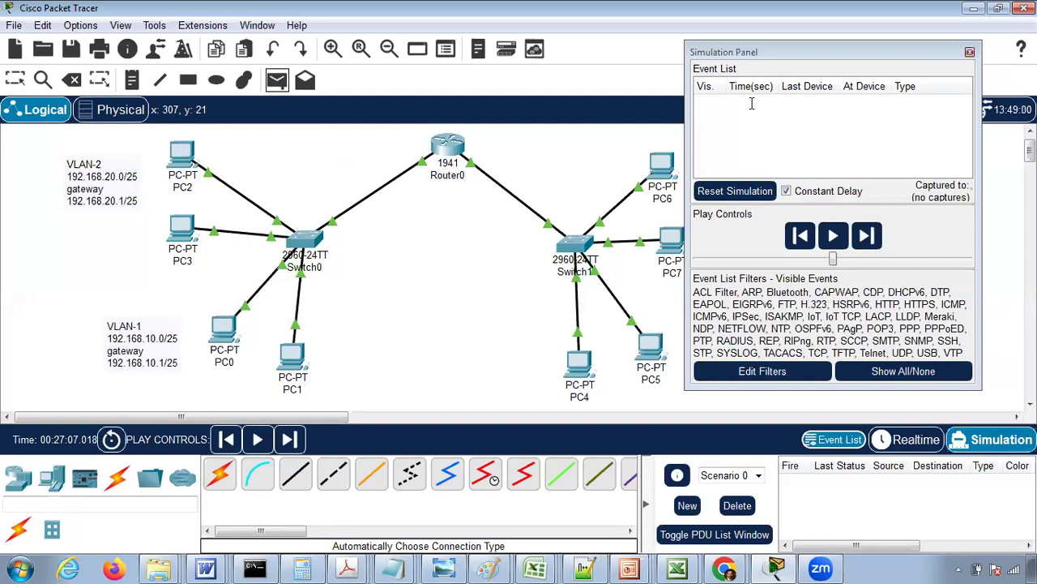
pyautogui.click(186, 162)
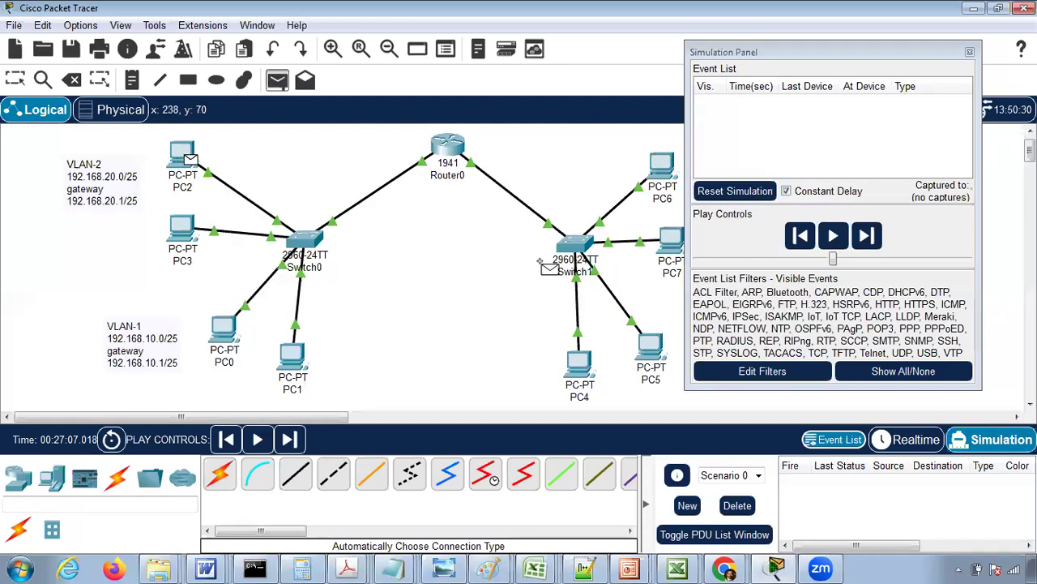
pyautogui.click(579, 377)
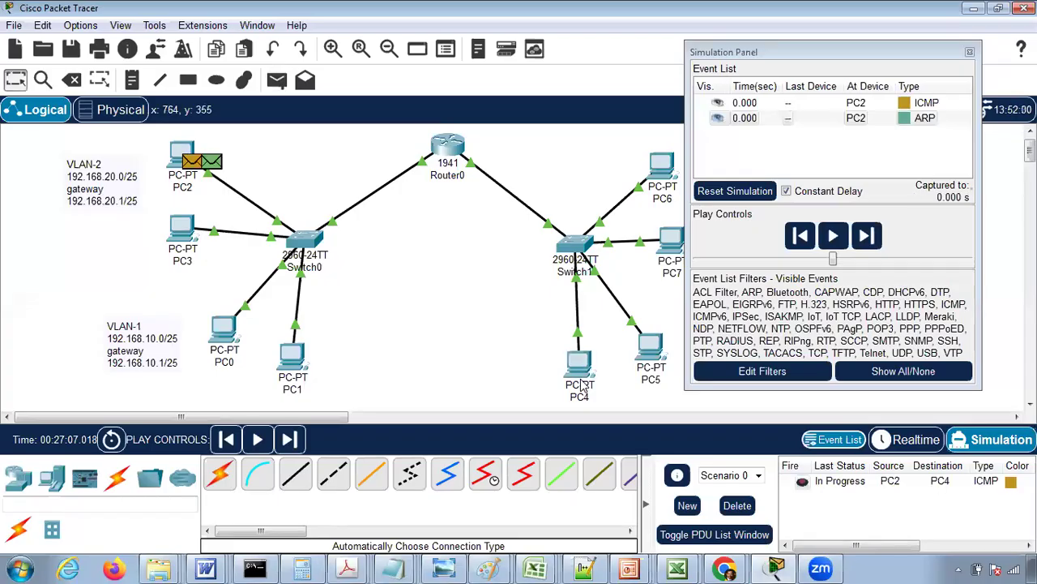
pyautogui.click(833, 235)
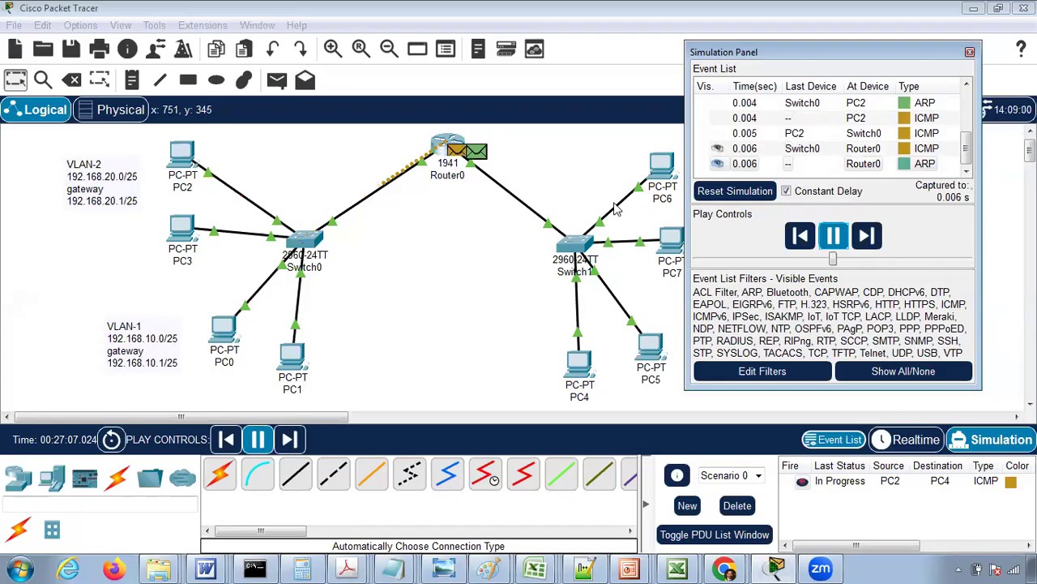
pyautogui.moveTo(746, 57); pyautogui.dragTo(780, 54)
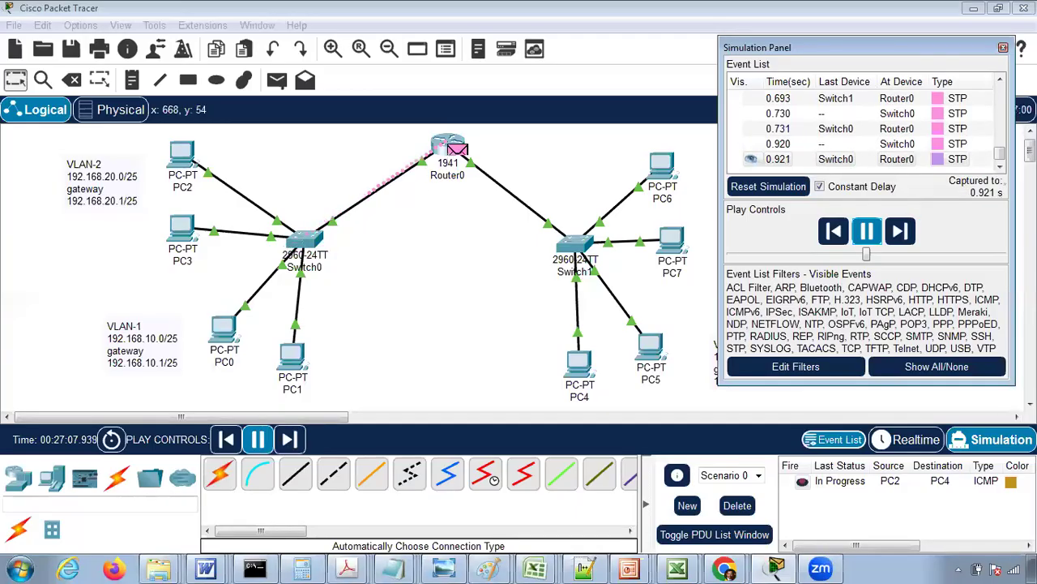
pyautogui.click(802, 366)
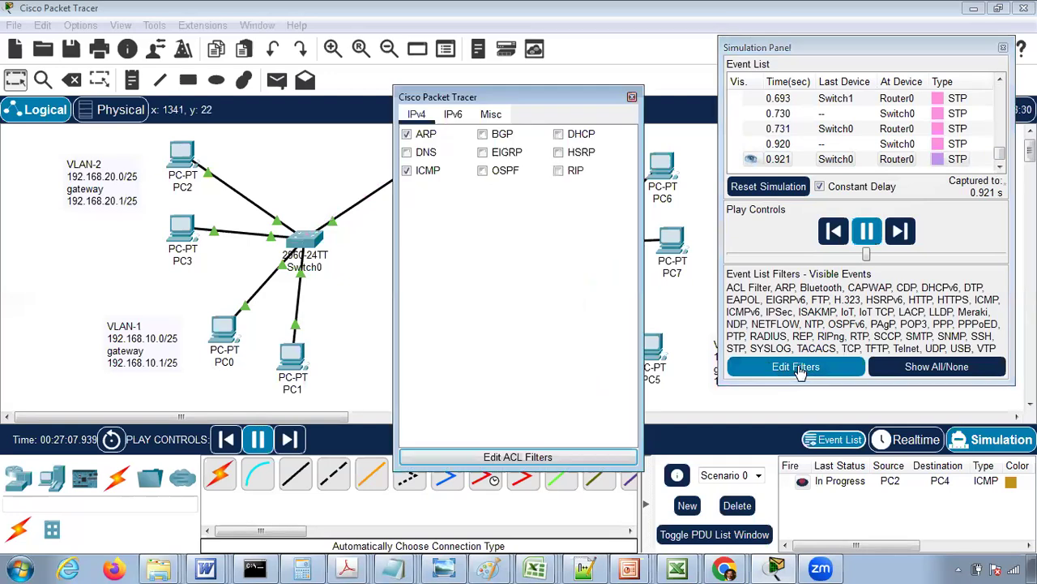
pyautogui.click(490, 116)
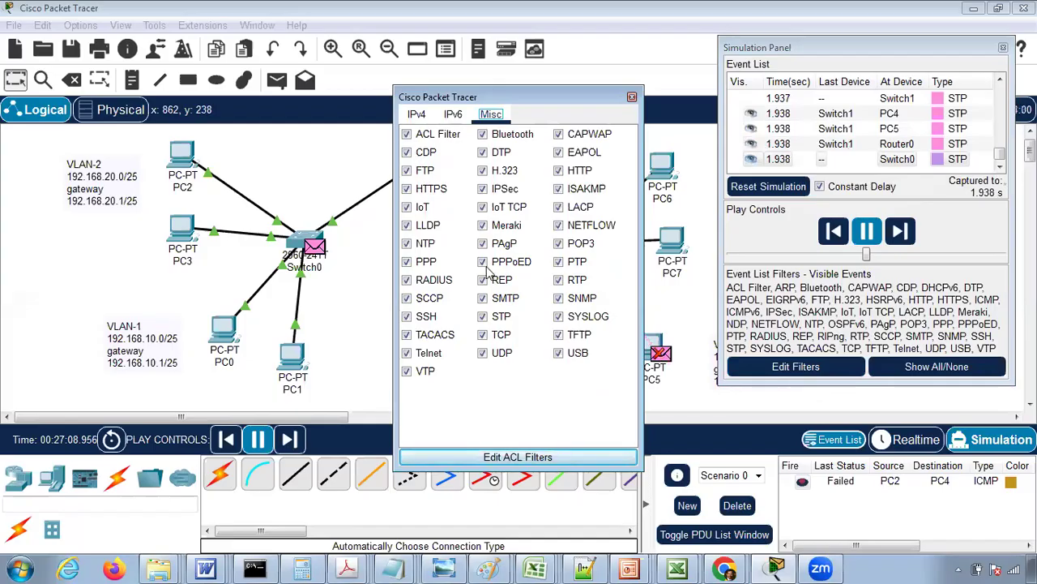
pyautogui.click(483, 316)
pyautogui.click(483, 353)
pyautogui.click(417, 373)
pyautogui.click(486, 317)
pyautogui.click(484, 333)
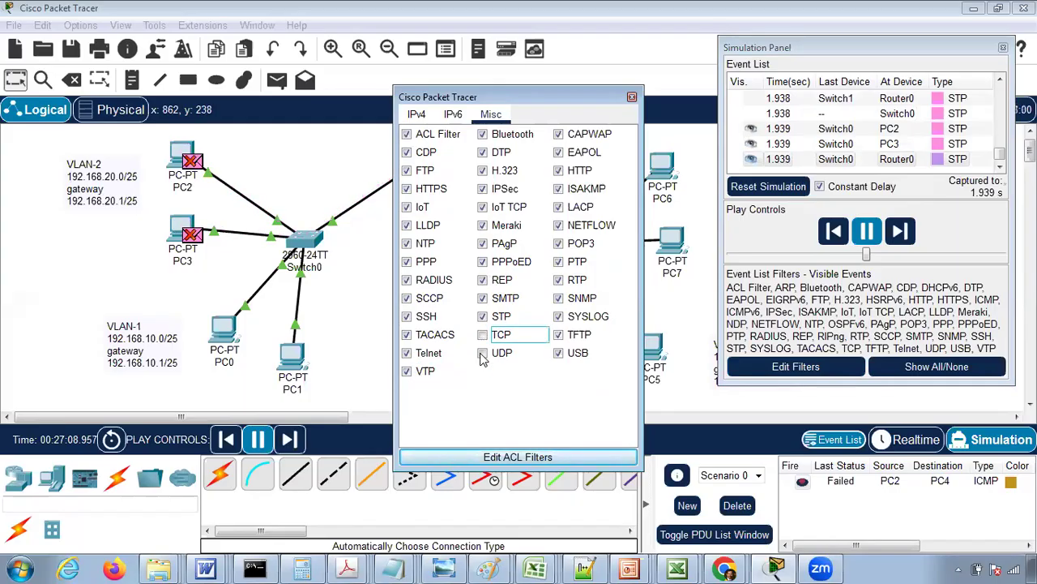
pyautogui.click(482, 336)
pyautogui.click(483, 355)
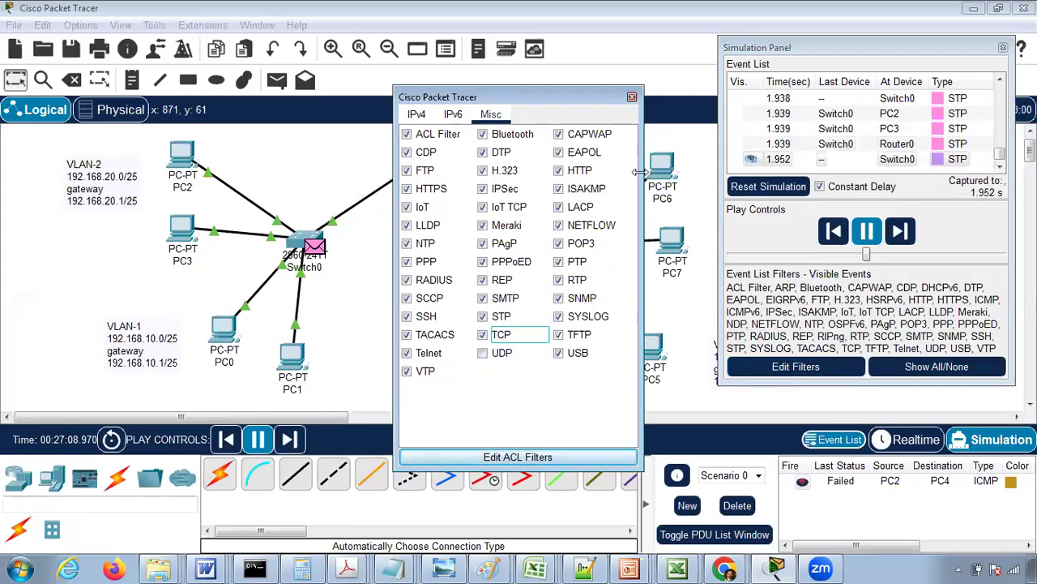
pyautogui.click(483, 354)
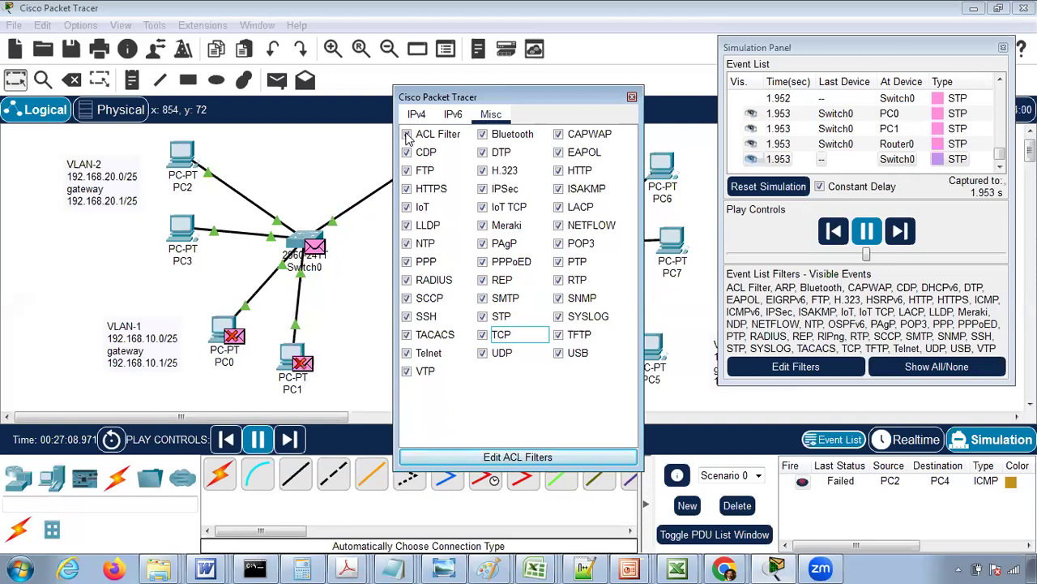
pyautogui.click(406, 152)
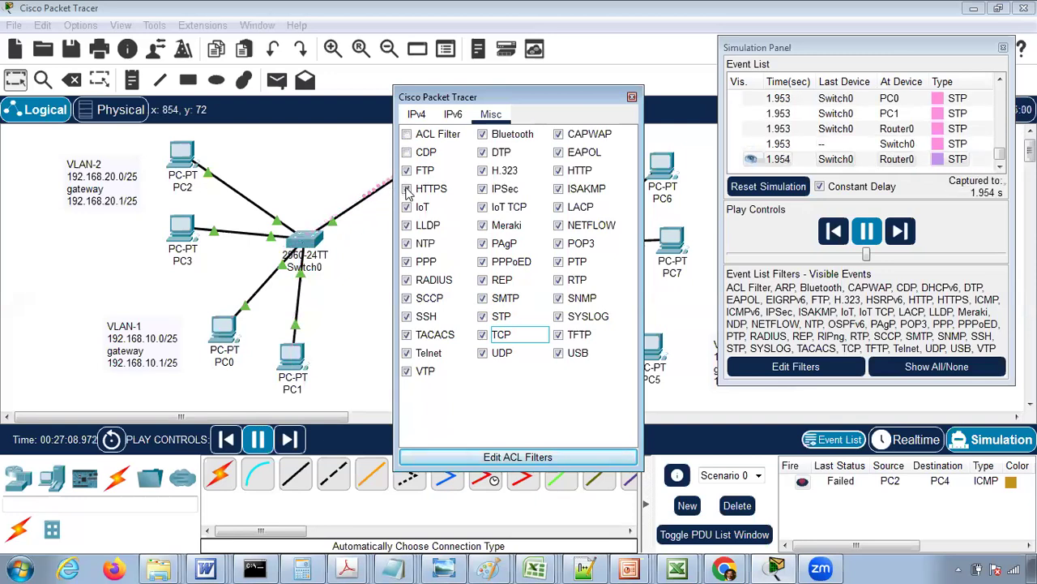
pyautogui.click(406, 188)
pyautogui.click(406, 206)
pyautogui.click(407, 189)
pyautogui.click(407, 170)
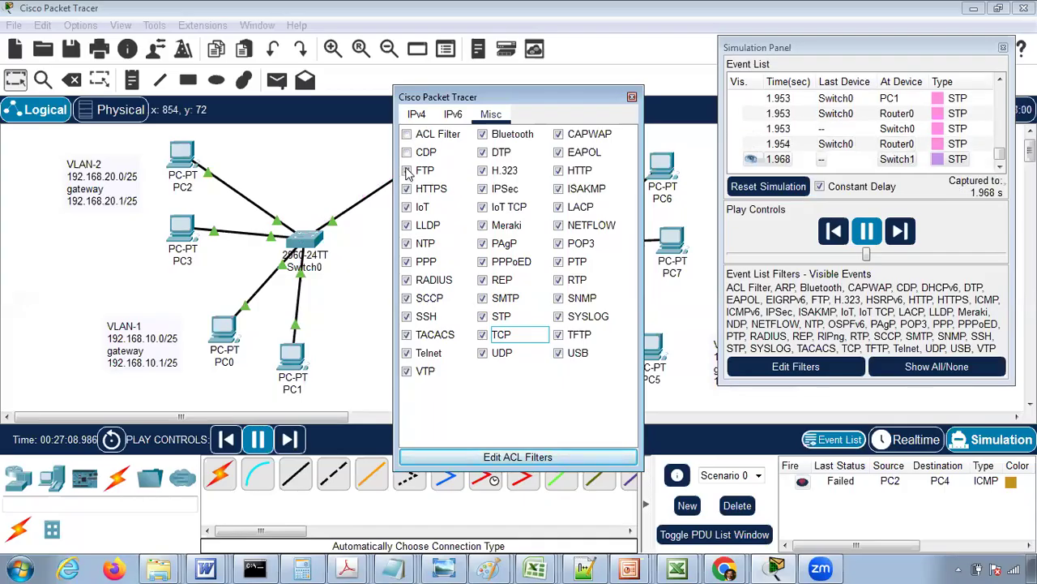
pyautogui.click(407, 134)
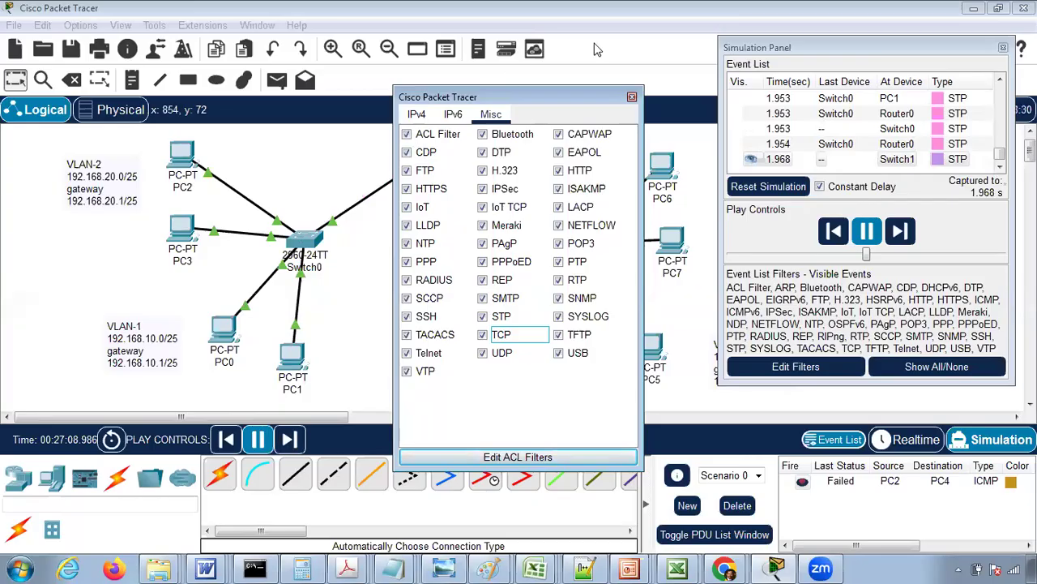
pyautogui.click(633, 98)
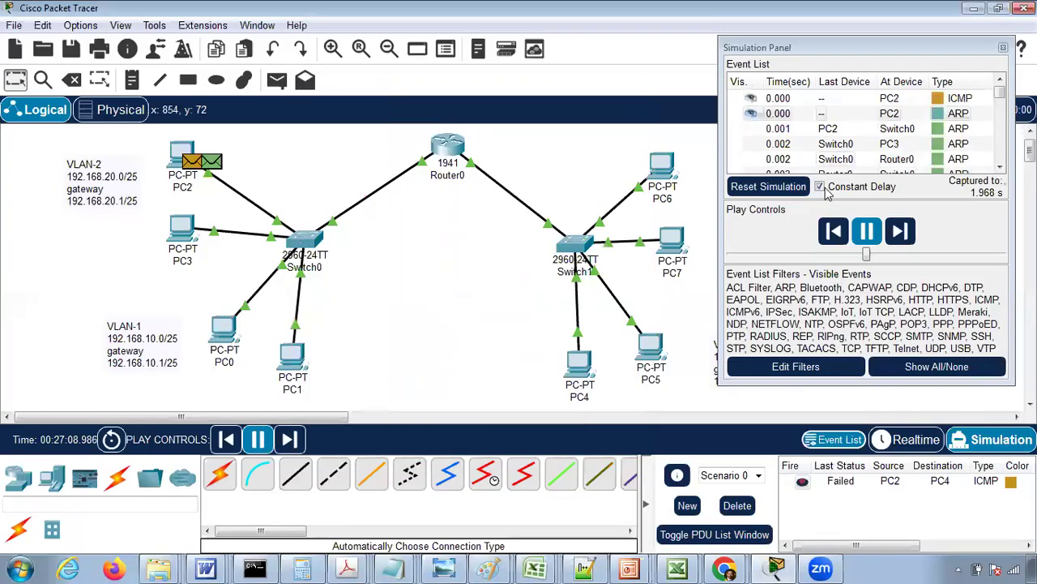
# - Review the captured events in the simulation's event list, close the Simulation Panel and return to Realtime mode
pyautogui.click(1001, 151)
pyautogui.click(1001, 152)
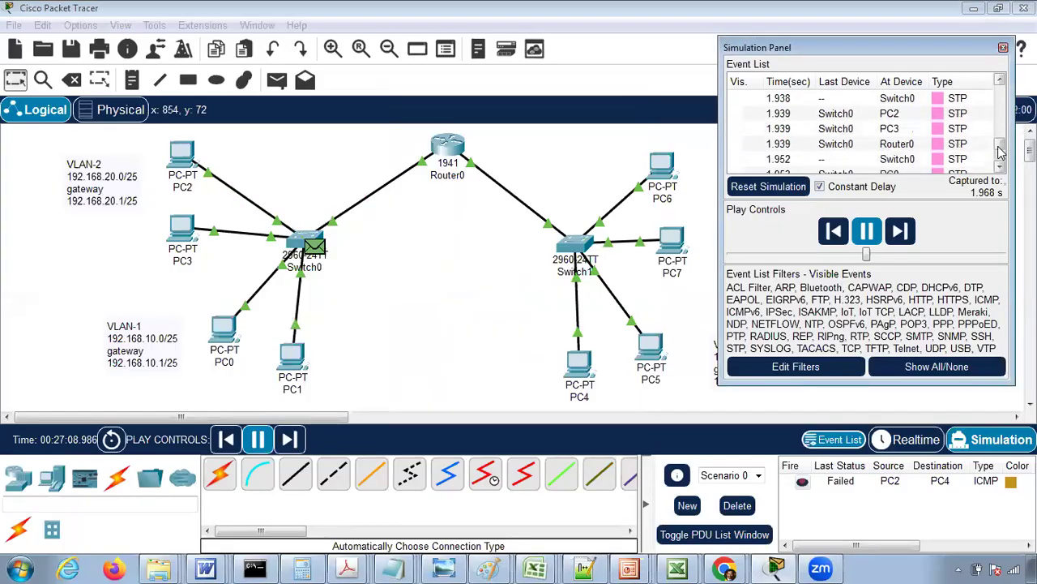
pyautogui.moveTo(1001, 152); pyautogui.dragTo(1003, 169)
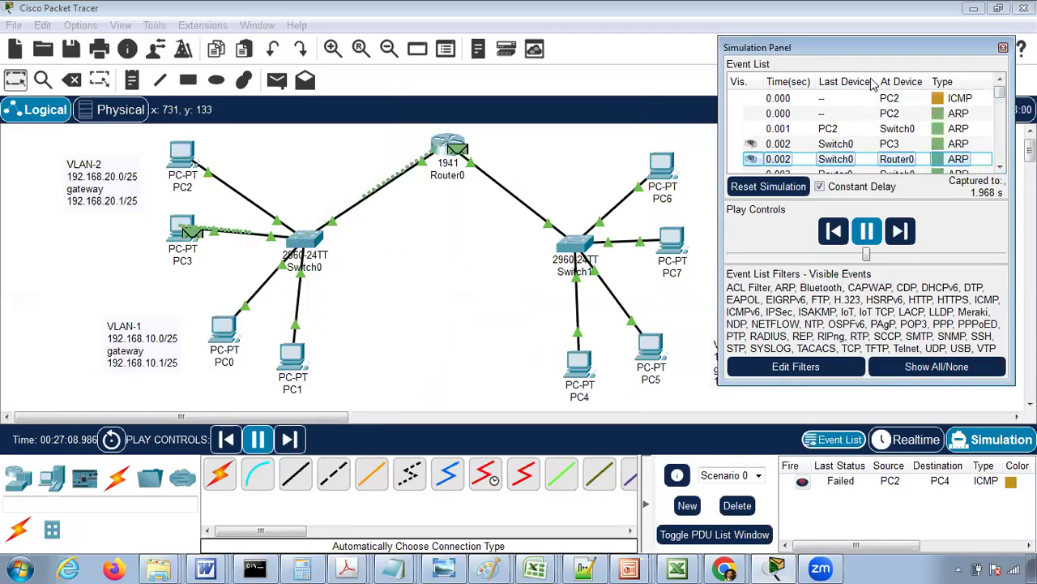
pyautogui.click(1002, 171)
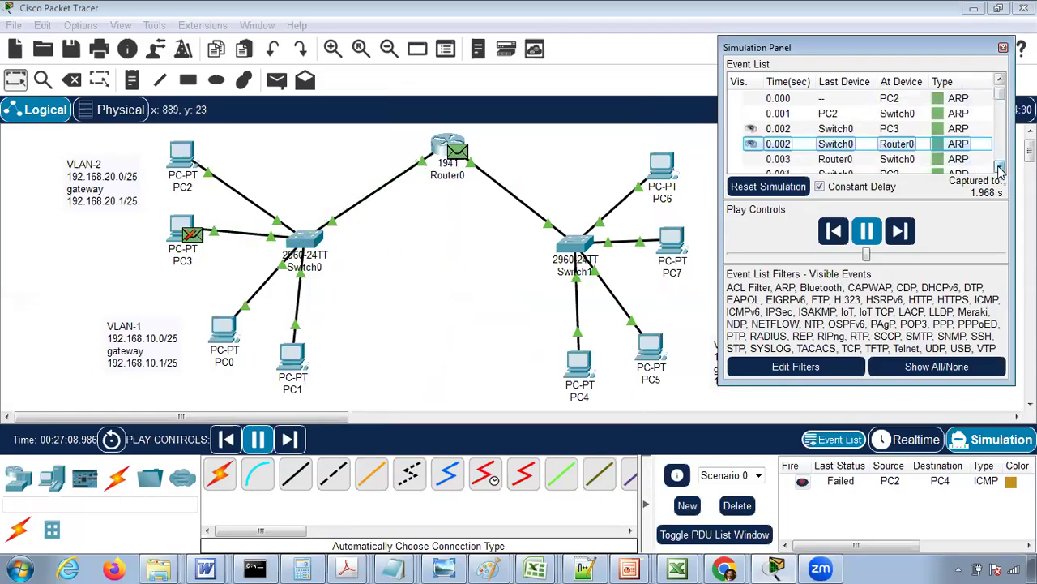
pyautogui.click(1003, 47)
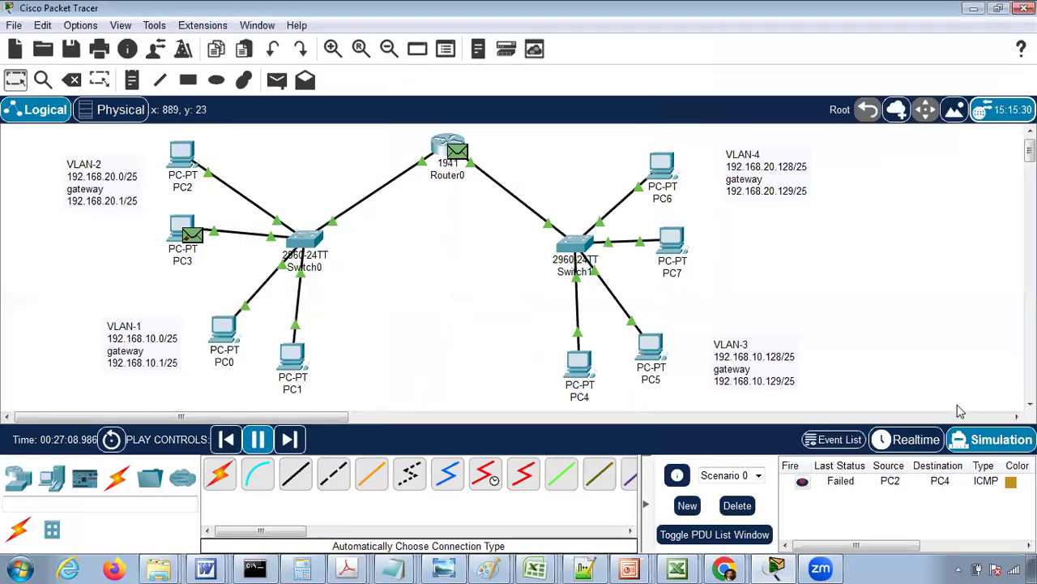
pyautogui.click(915, 442)
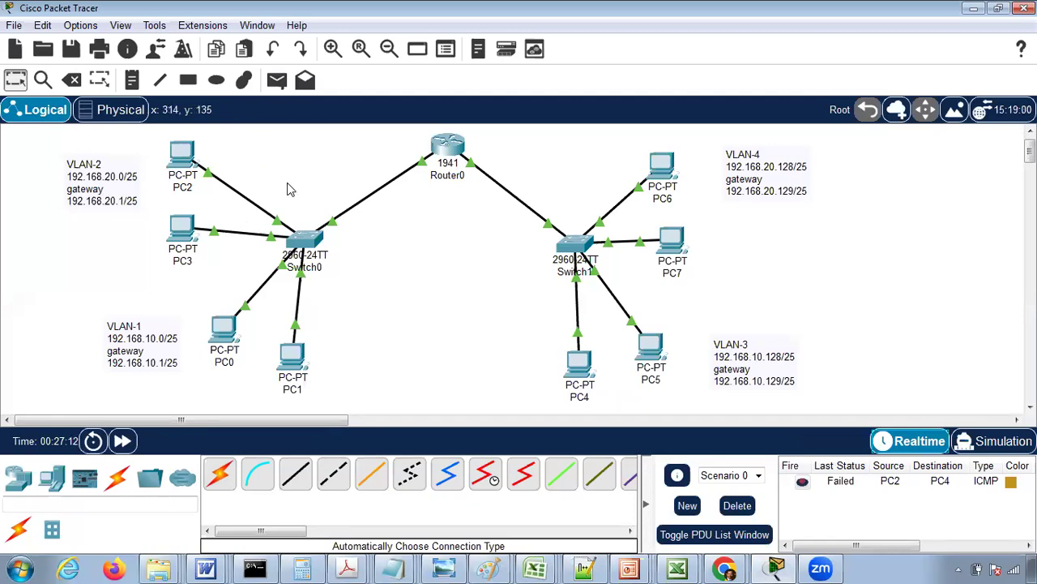
# - Test connectivity from PC2's command prompt by pinging 192.168.10.130, and close the PC2 window
pyautogui.click(177, 166)
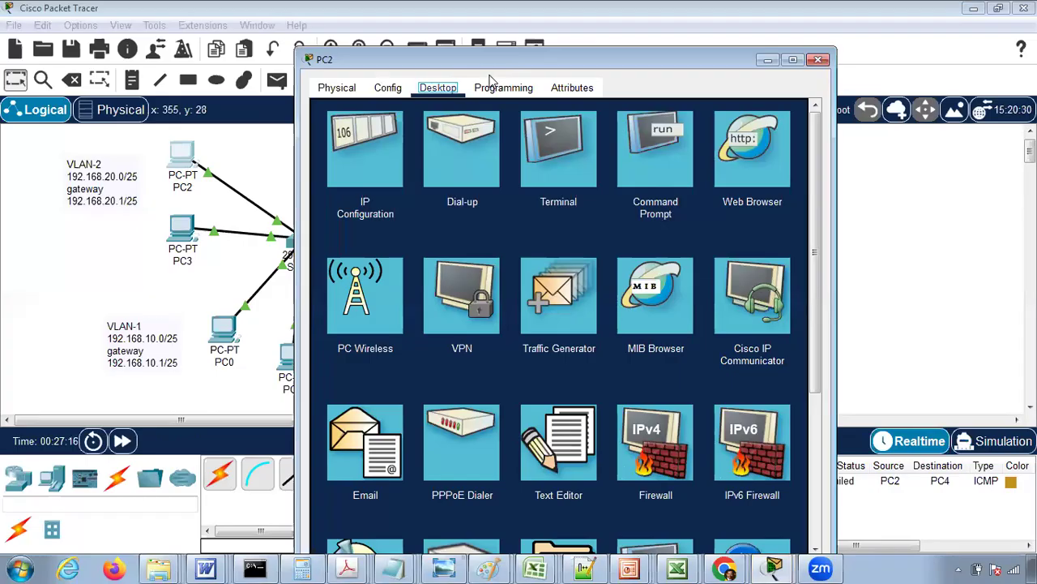
pyautogui.moveTo(287, 51); pyautogui.dragTo(251, 42)
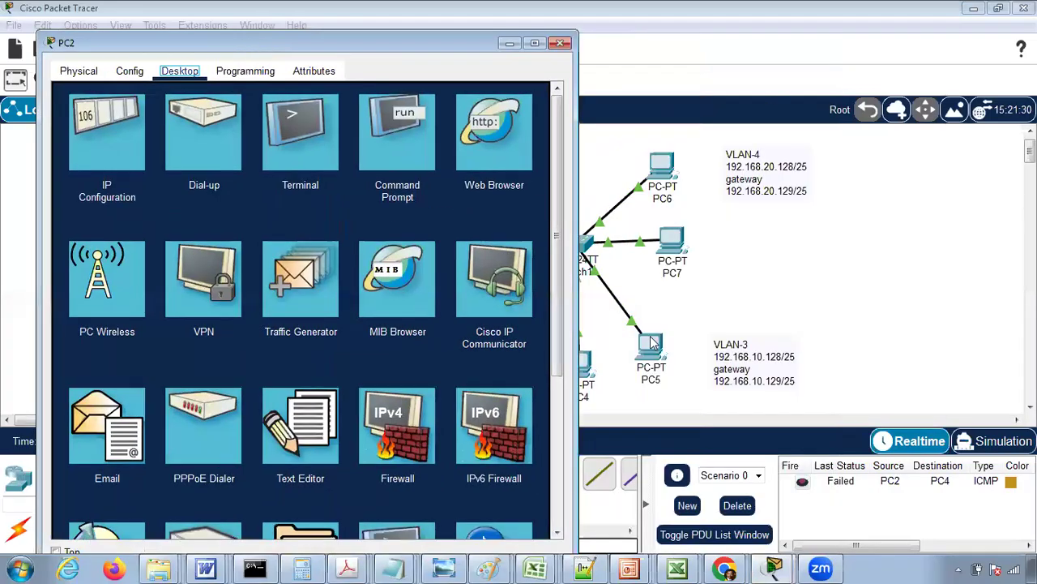
pyautogui.click(378, 155)
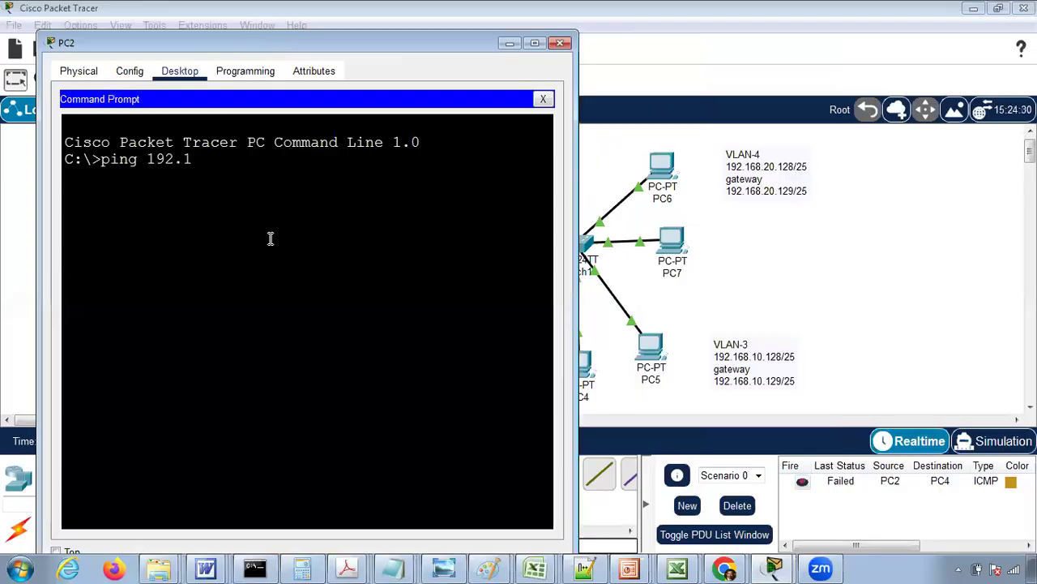
pyautogui.write('ping 192.168.10.130')
pyautogui.press('Return')
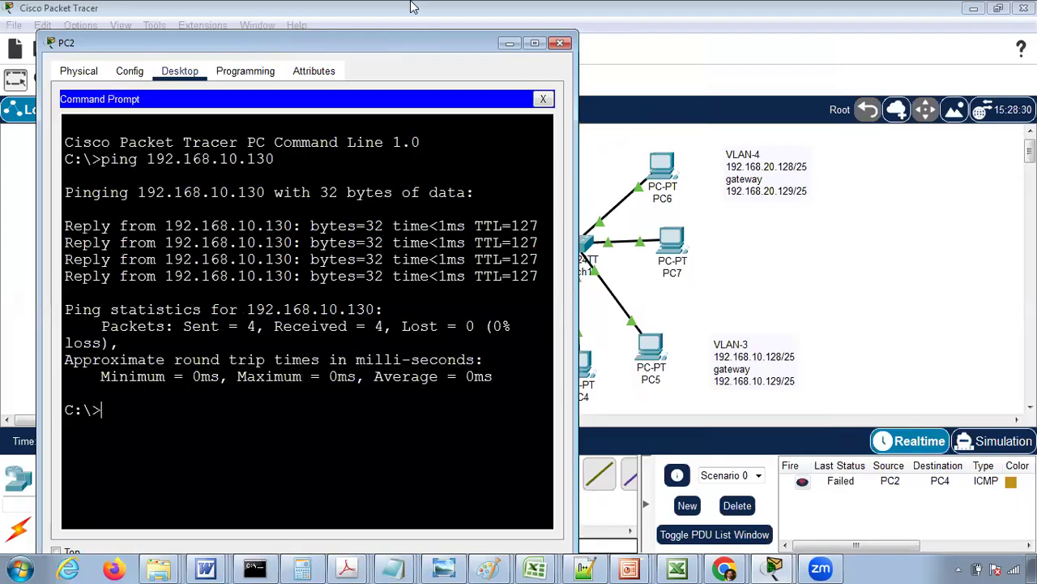
pyautogui.click(560, 42)
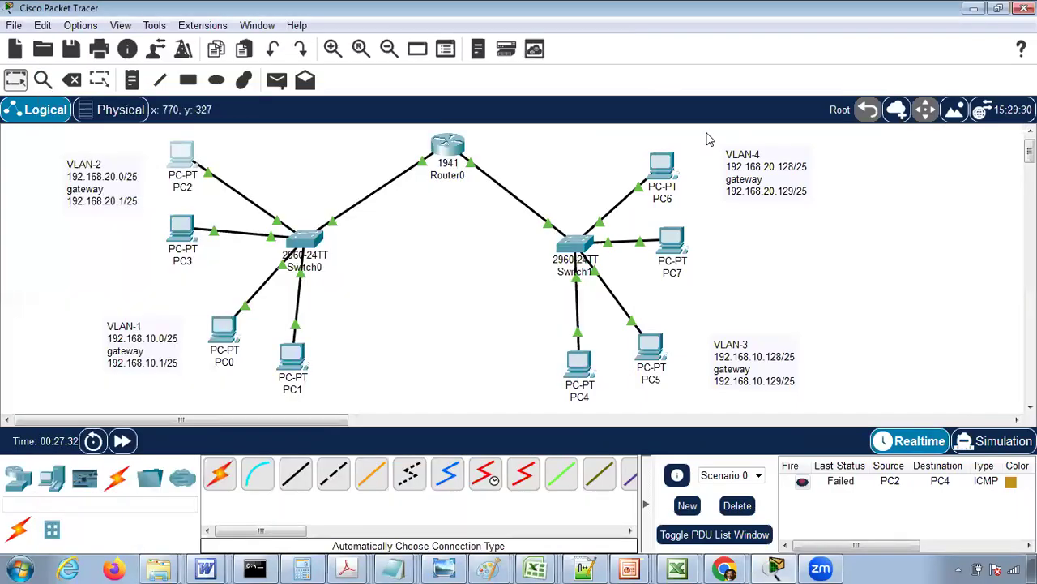
# - Test connectivity from PC7's command prompt by pinging 192.168.20.11, and close the PC7 window
pyautogui.click(672, 240)
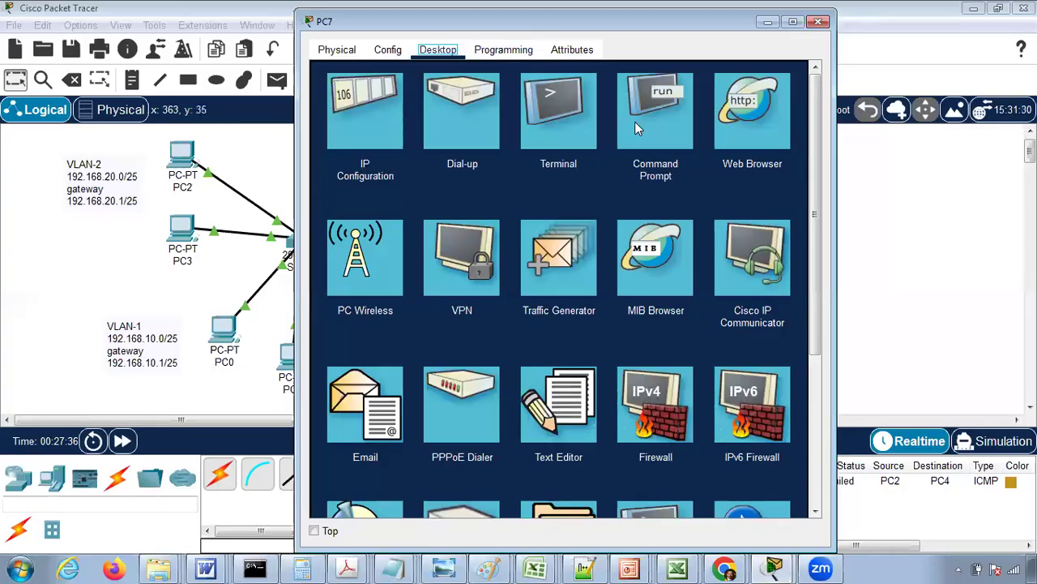
pyautogui.click(676, 117)
pyautogui.write('ping 192.168.20.')
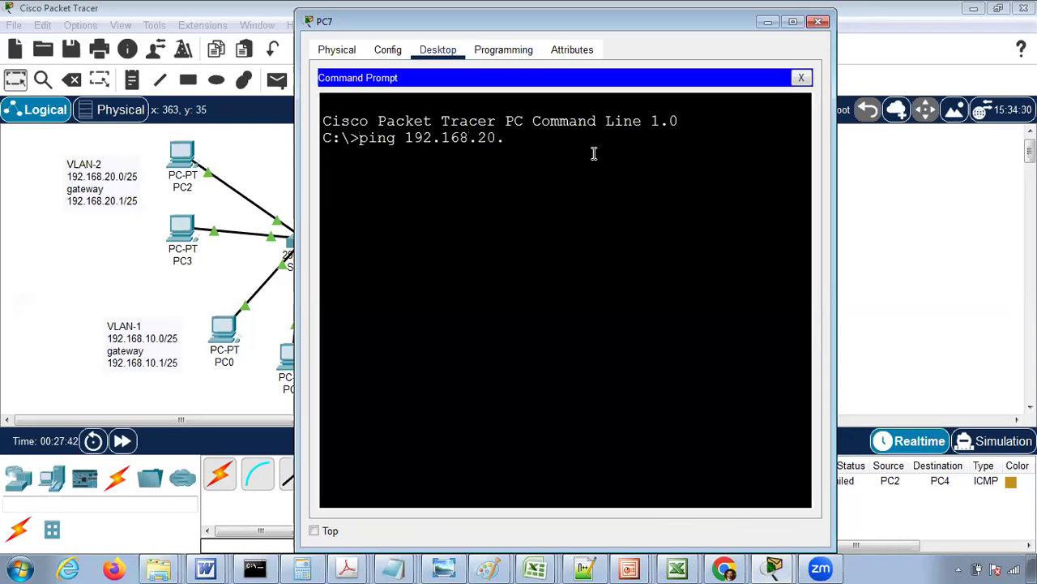
pyautogui.write('11')
pyautogui.press('Return')
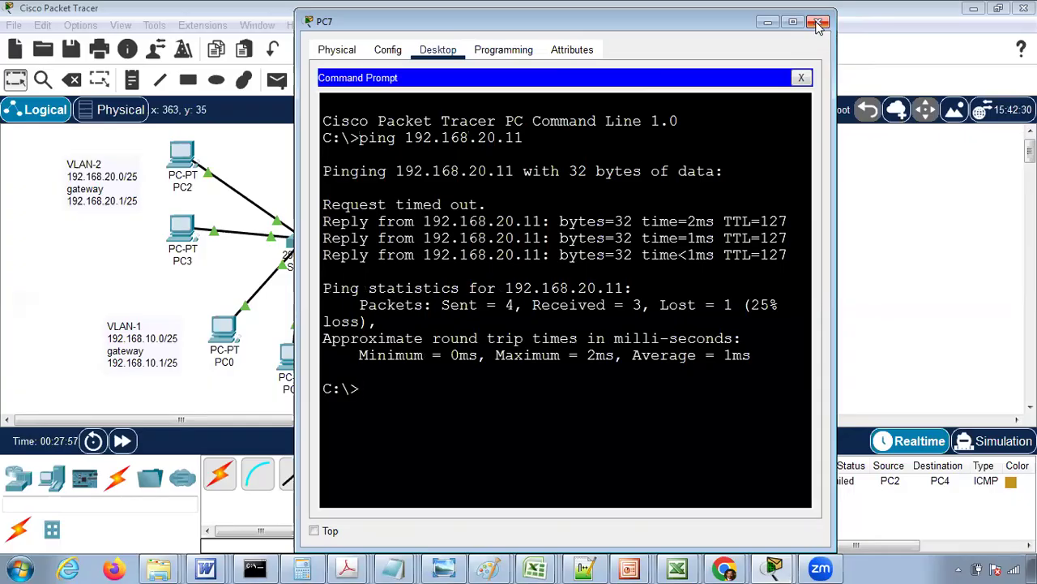
pyautogui.click(818, 21)
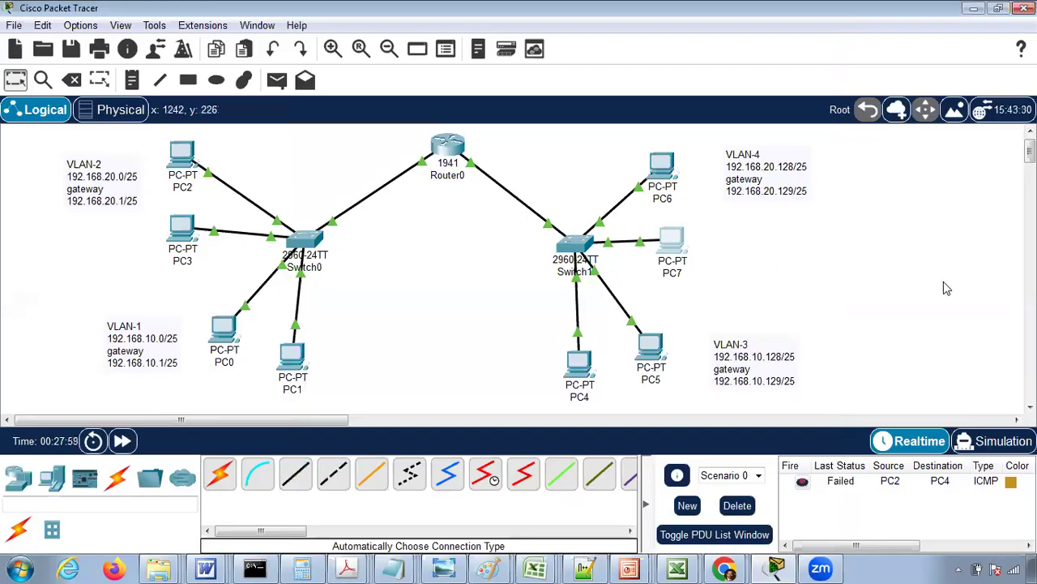
# - Delete the ICMP PDU from PC2 to PC4 from the scenario's PDU list
pyautogui.click(983, 548)
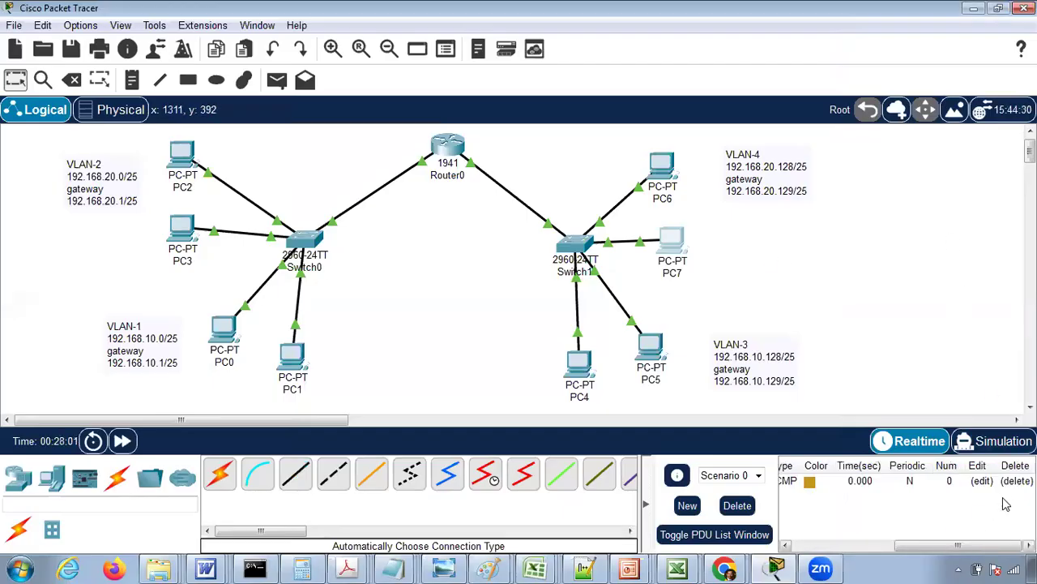
pyautogui.click(790, 544)
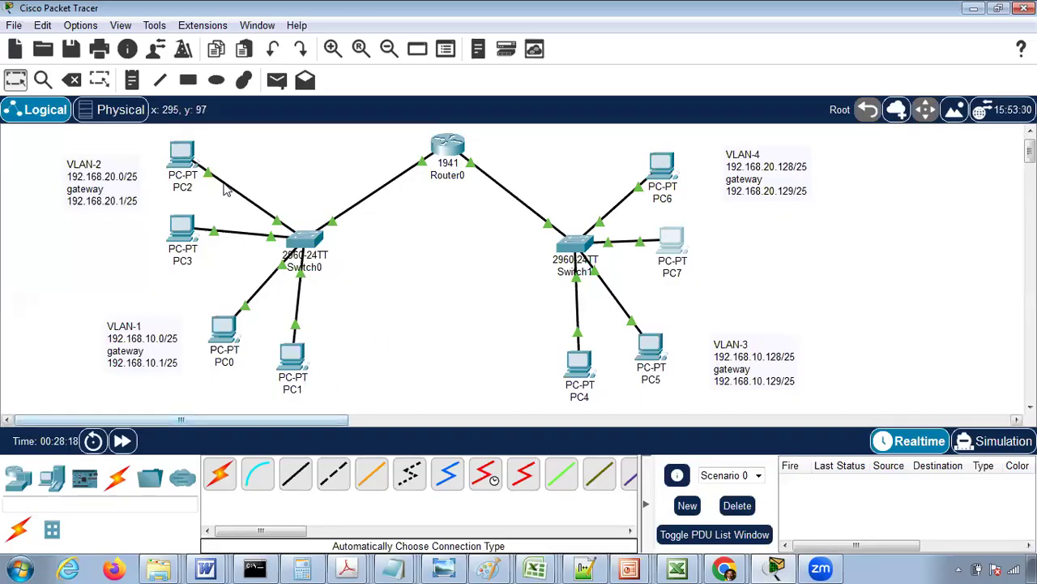
# - Add another PC to the topology below Switch1, beside PC4 on the side facing PC1
pyautogui.click(53, 481)
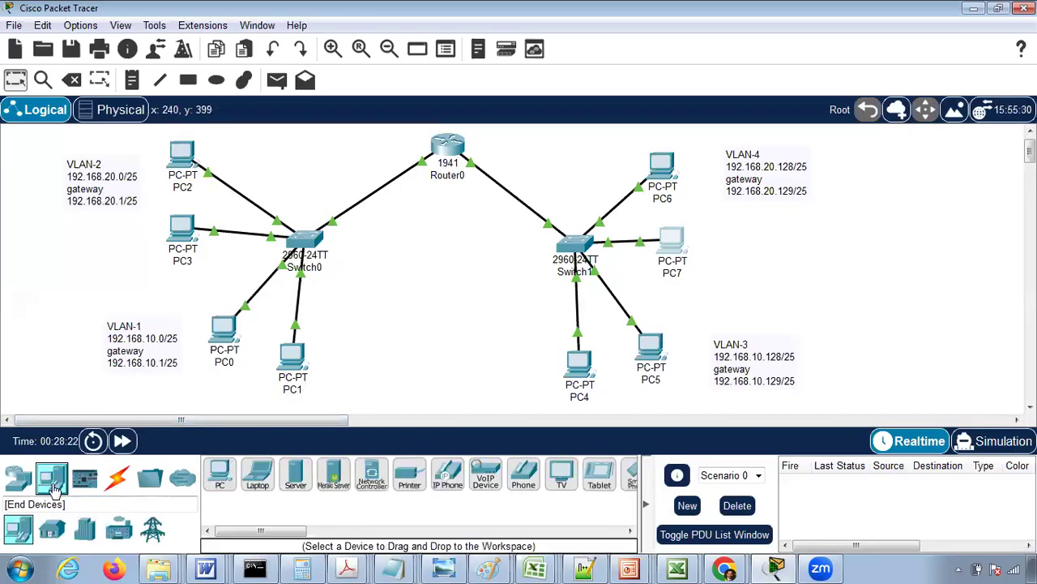
pyautogui.click(221, 479)
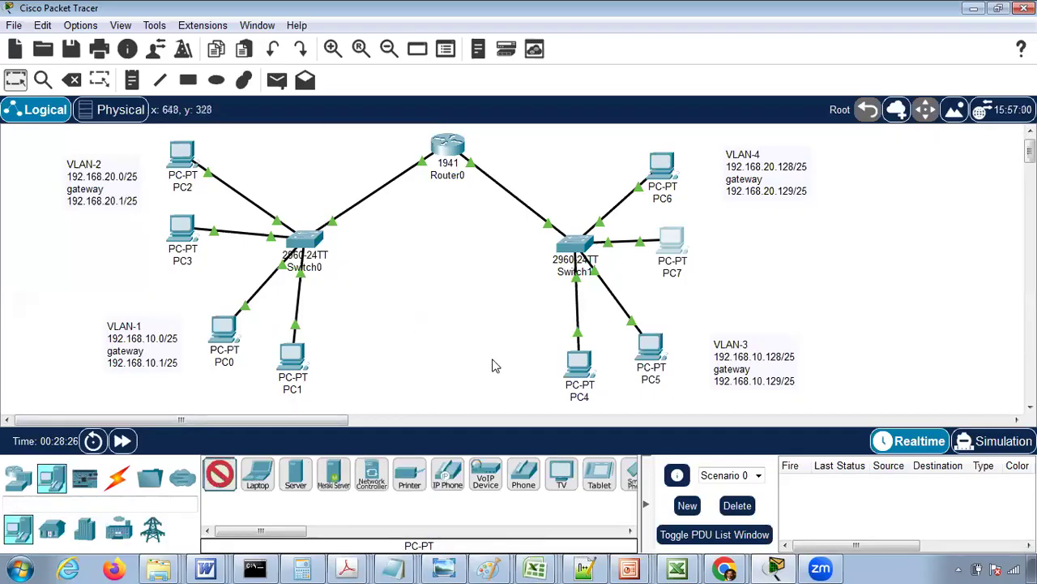
pyautogui.click(492, 359)
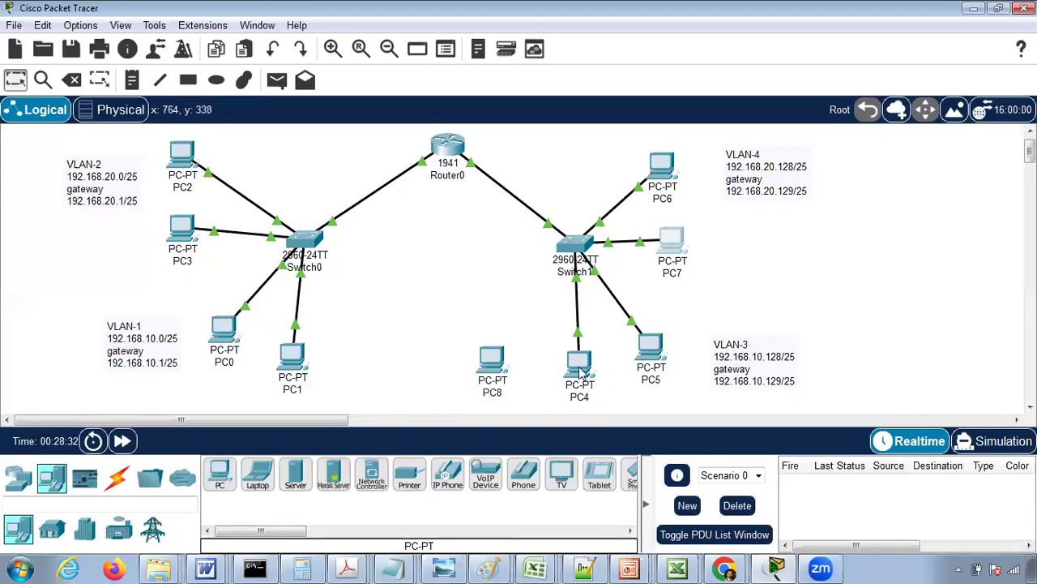
# - Check the addresses used by PC4 and PC5, and set PC8's static IPv4 address to 192.168.10.132
pyautogui.moveTo(580, 372)
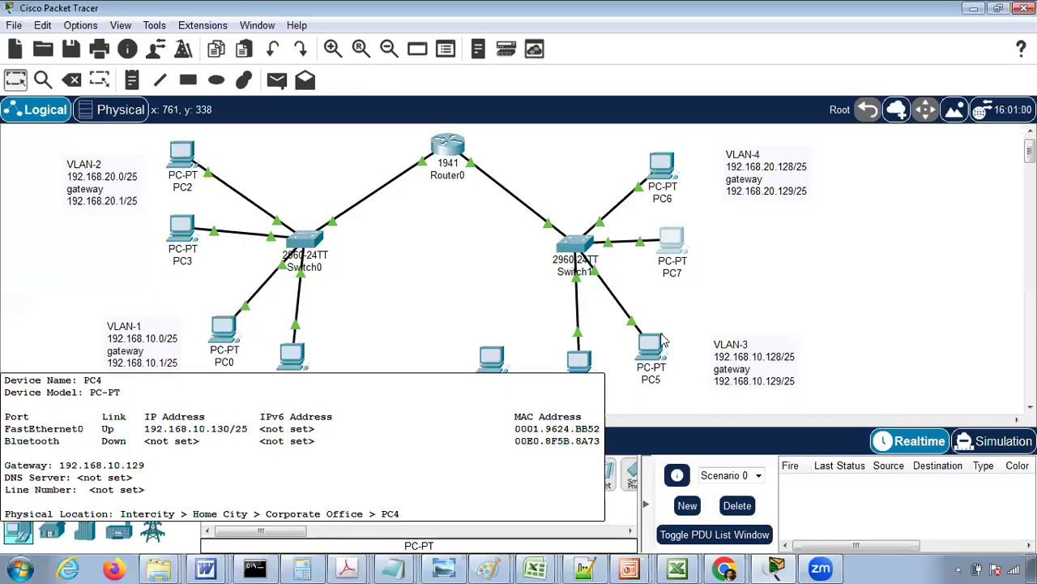
pyautogui.moveTo(659, 347)
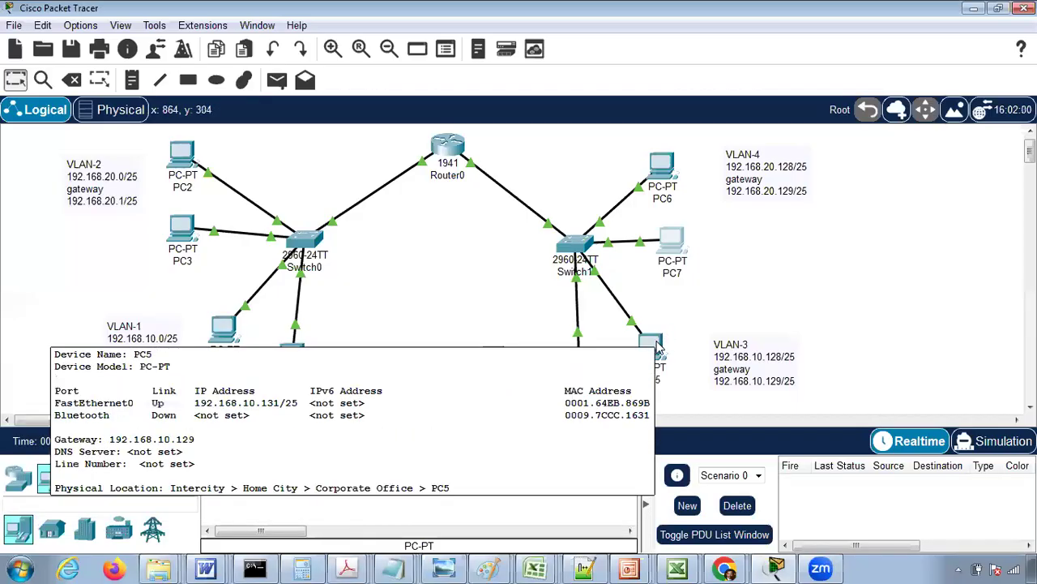
pyautogui.click(490, 359)
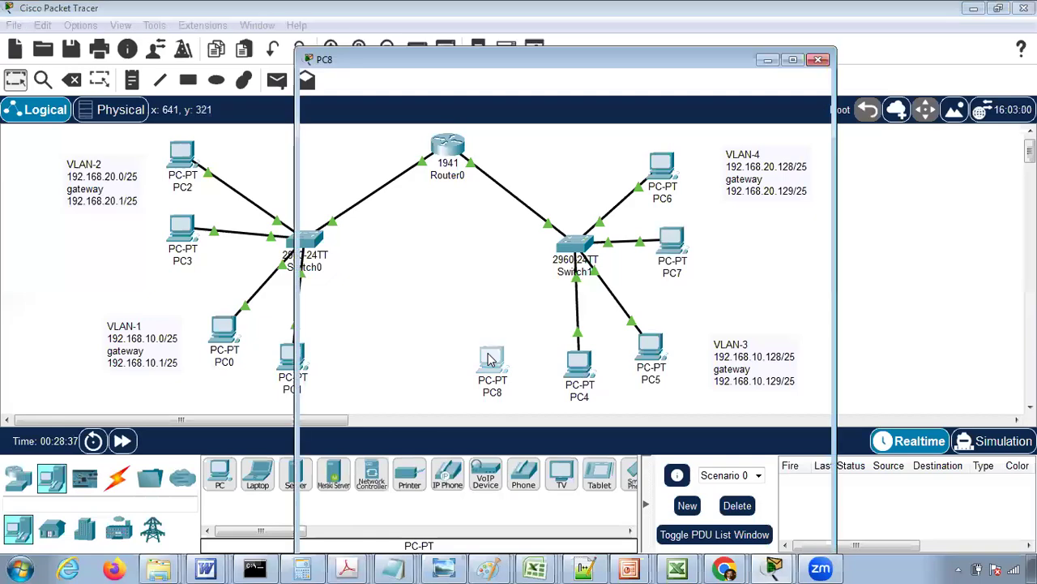
pyautogui.moveTo(509, 26); pyautogui.dragTo(238, 18)
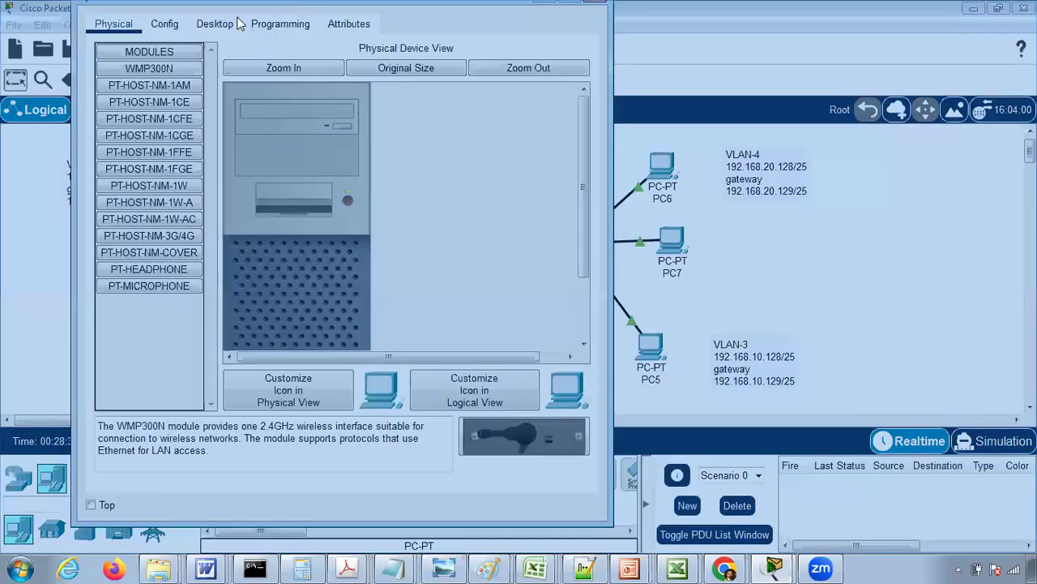
pyautogui.doubleClick(356, 3)
pyautogui.moveTo(396, 31); pyautogui.dragTo(160, 35)
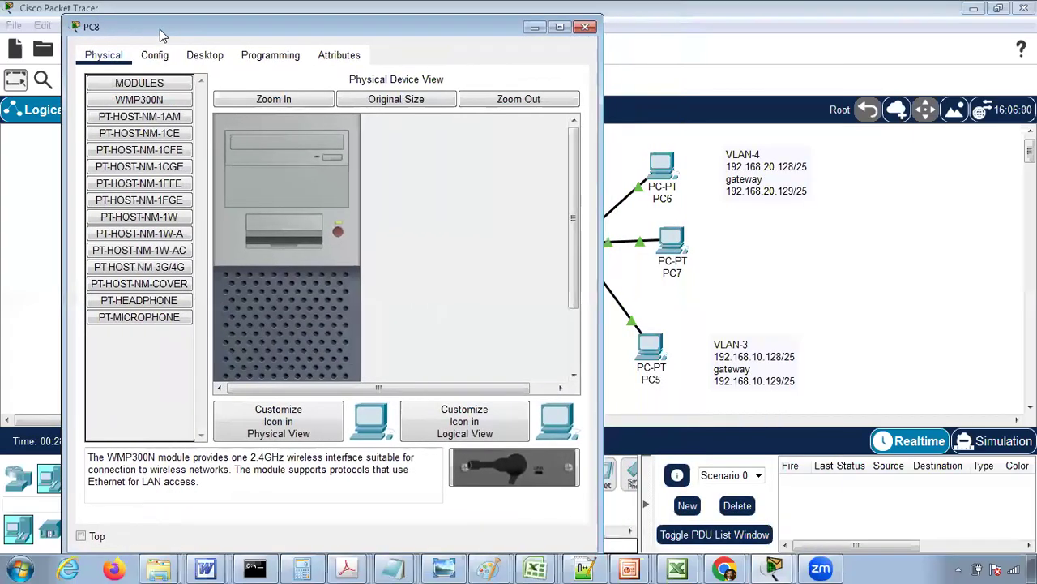
pyautogui.click(203, 55)
pyautogui.click(132, 102)
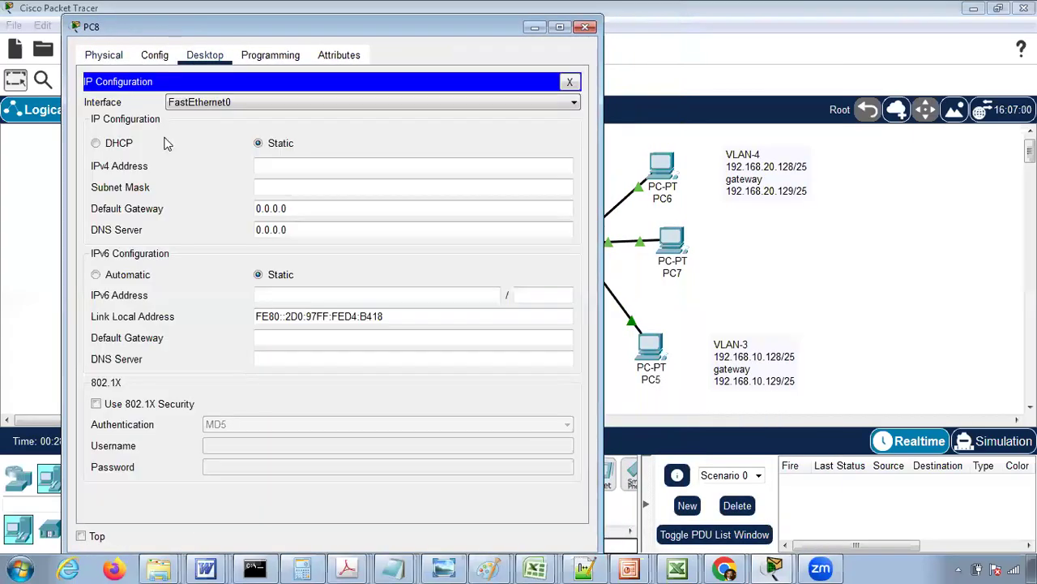
pyautogui.click(276, 166)
pyautogui.write('192')
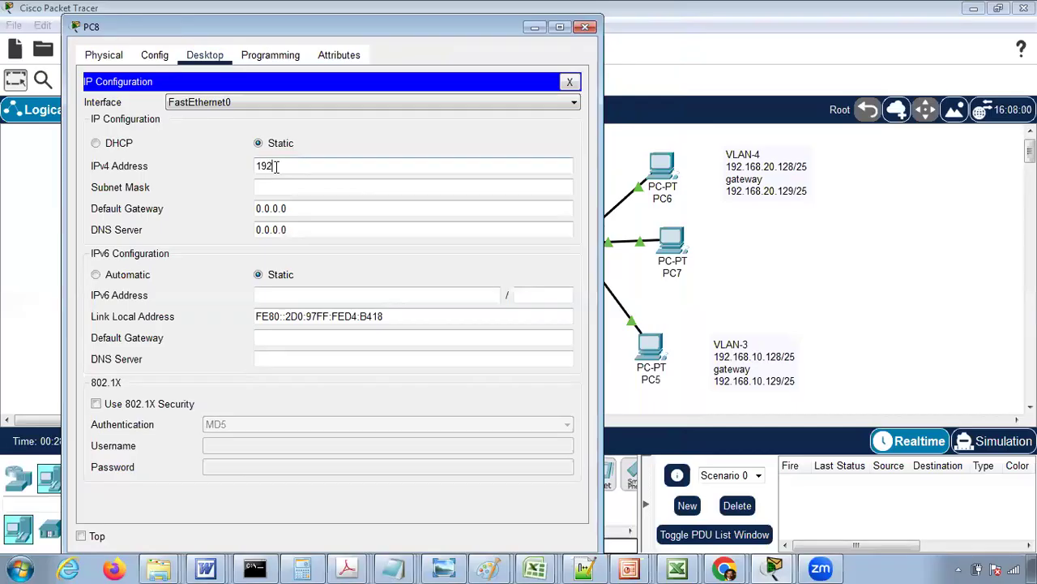
pyautogui.write('.168.10.132')
pyautogui.press('Tab')
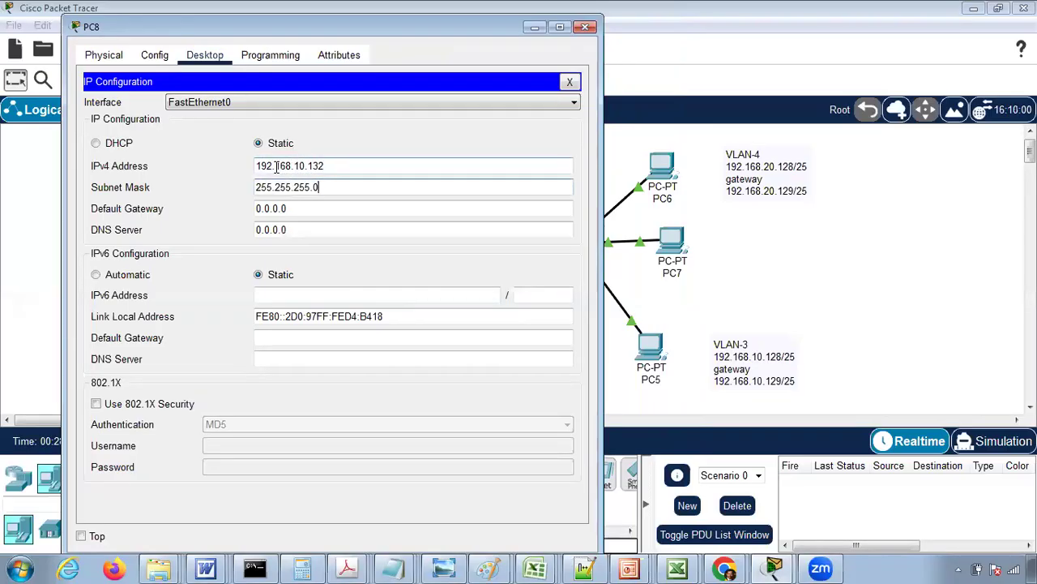
# - Set PC8's subnet mask to 255.255.255.128 and default gateway to 192.168.10.129, and close its window
pyautogui.press('Tab')
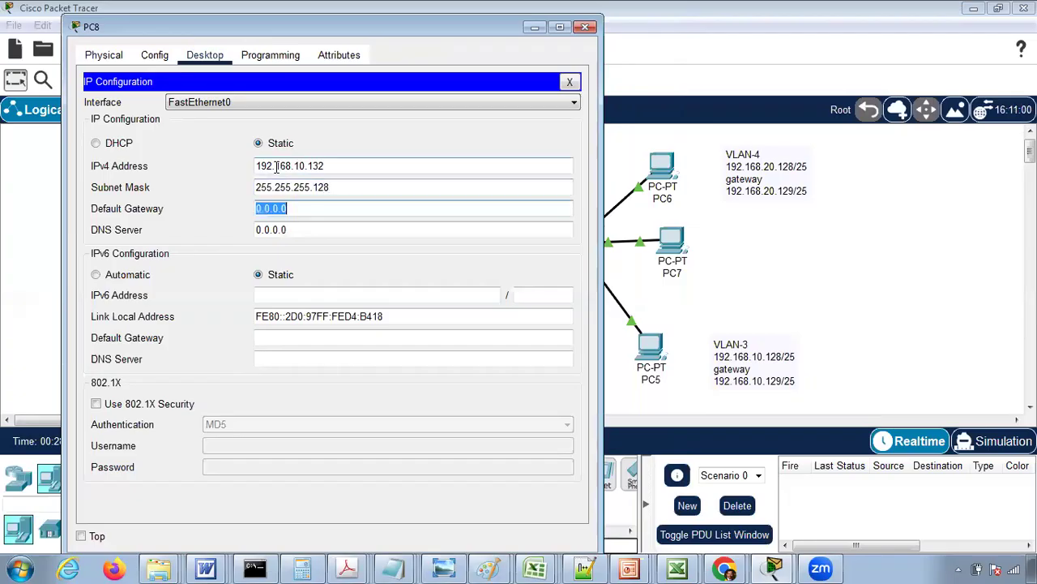
pyautogui.write('192.168.10.129')
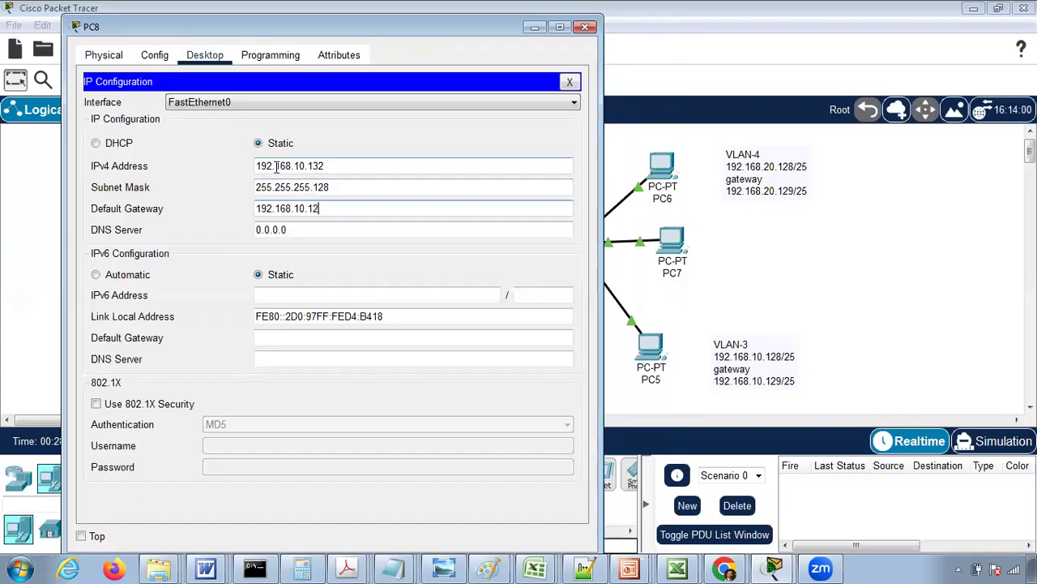
pyautogui.click(587, 30)
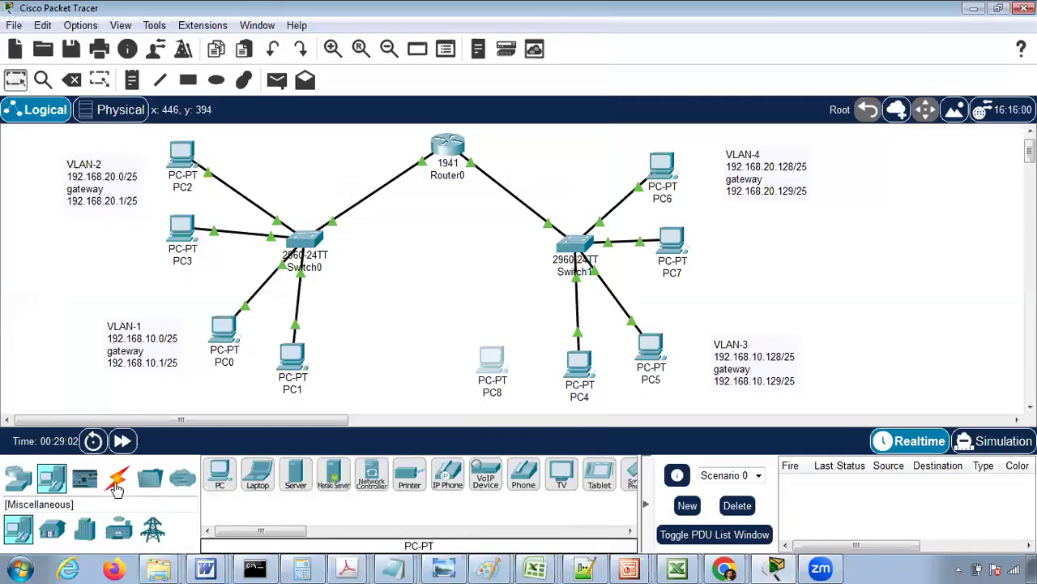
# - Connect PC8 to Switch1 using the automatically chosen connection type
pyautogui.click(116, 478)
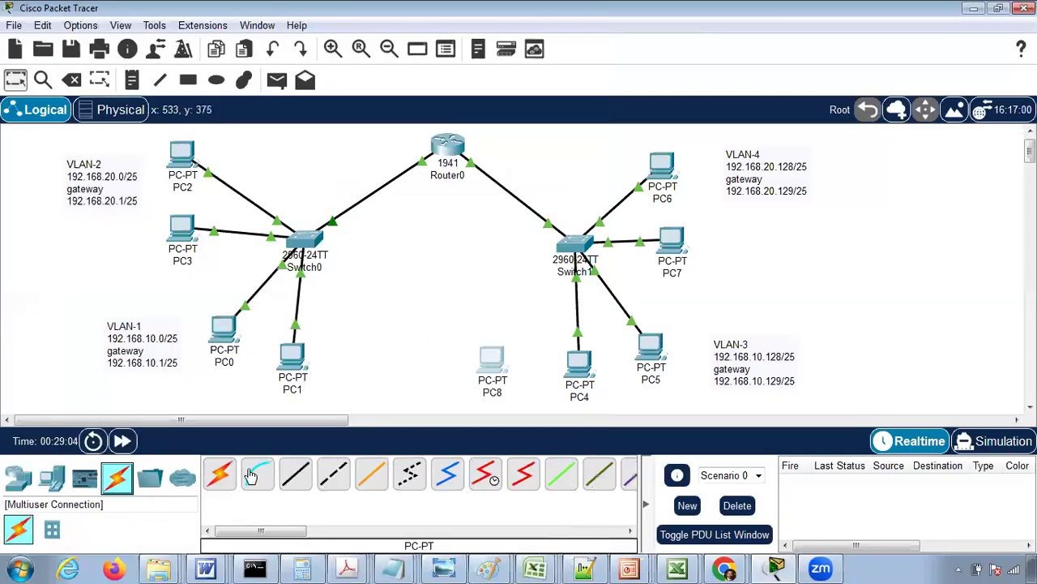
pyautogui.click(220, 477)
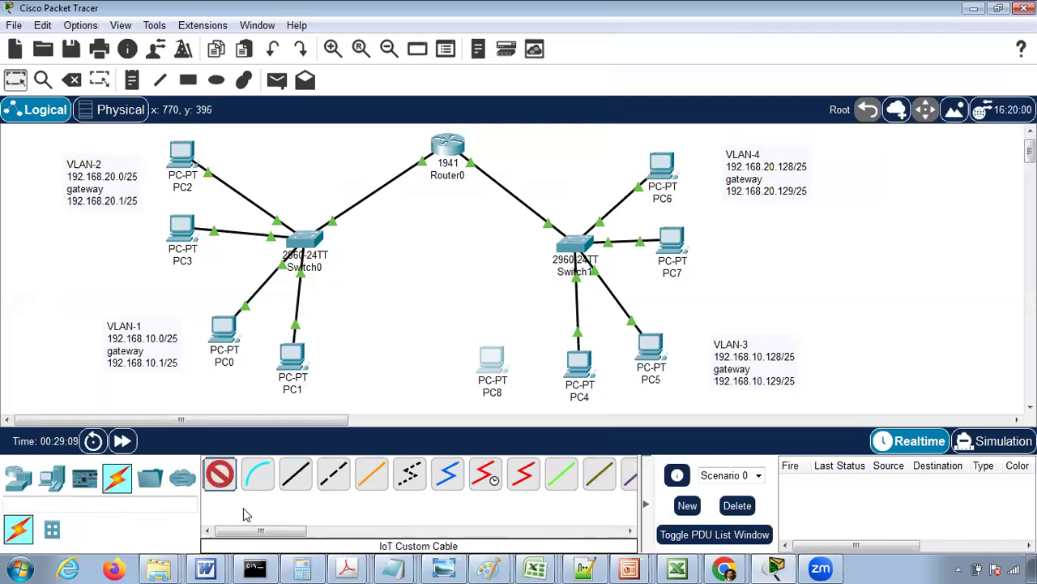
pyautogui.click(222, 482)
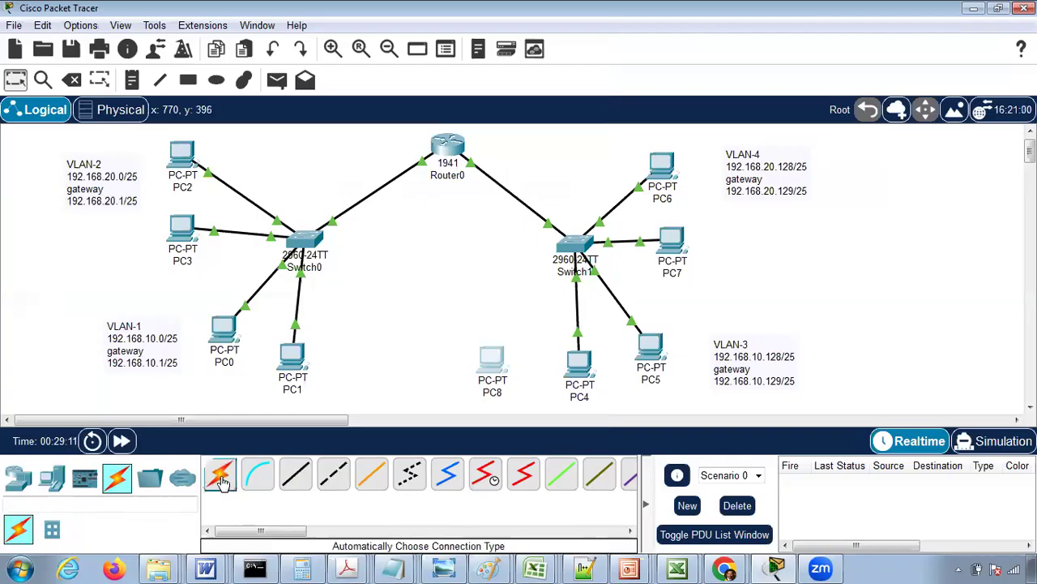
pyautogui.click(223, 479)
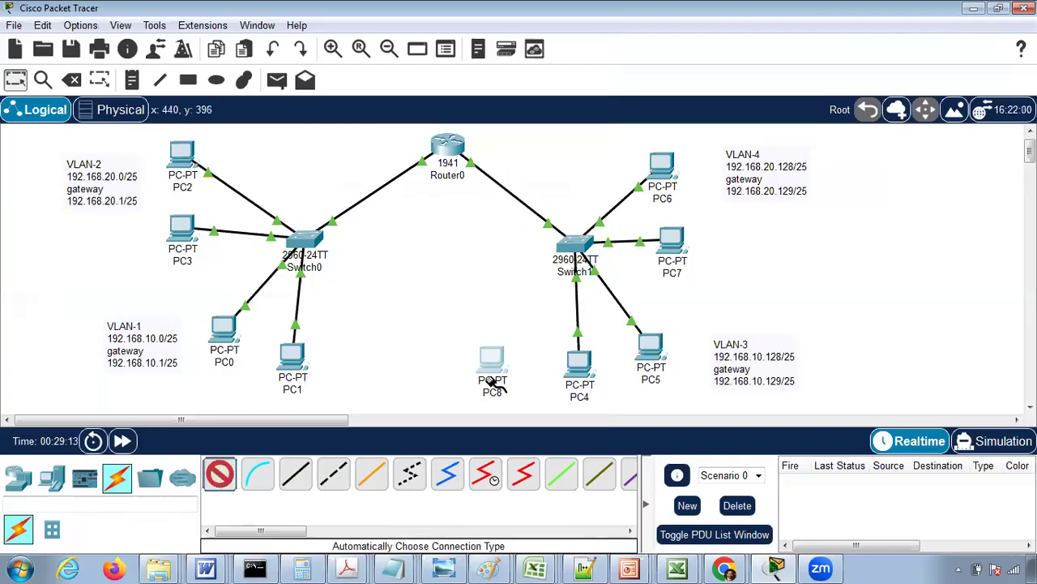
pyautogui.click(491, 354)
pyautogui.click(567, 245)
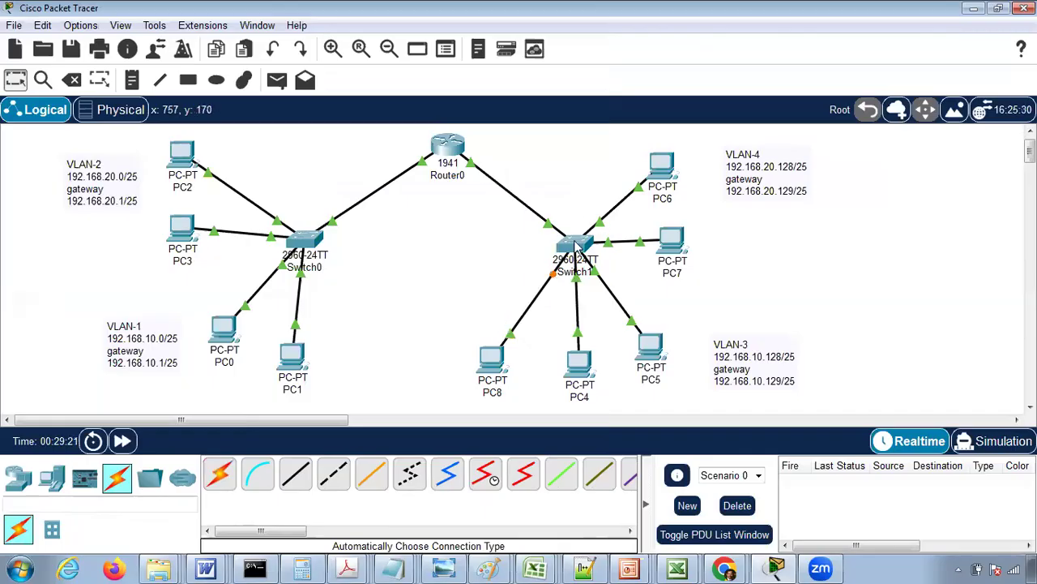
# - Assign Switch1's FastEthernet0/6 access port to VLAN 3 and close the switch's window
pyautogui.click(576, 244)
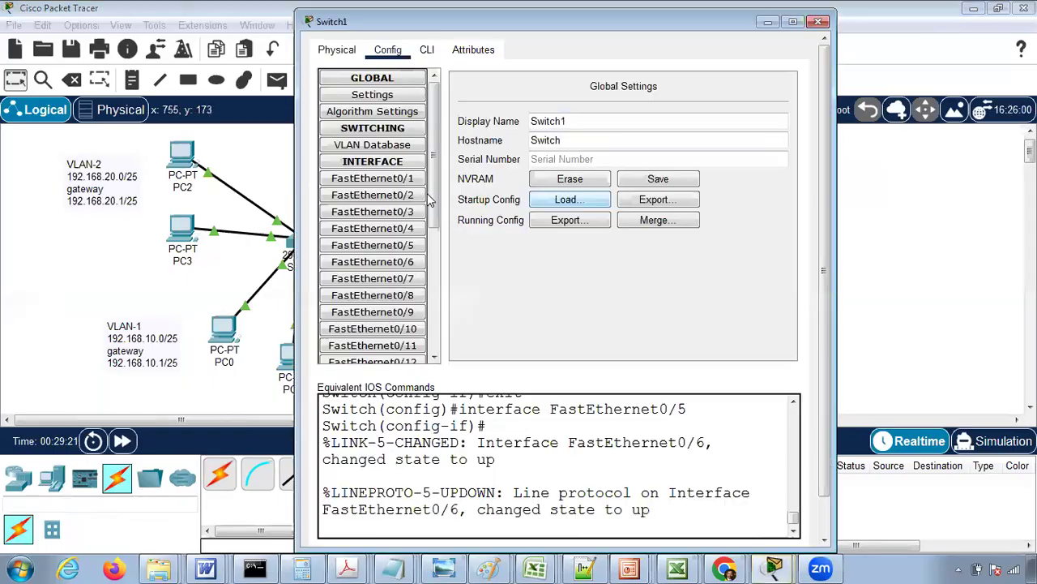
pyautogui.click(392, 267)
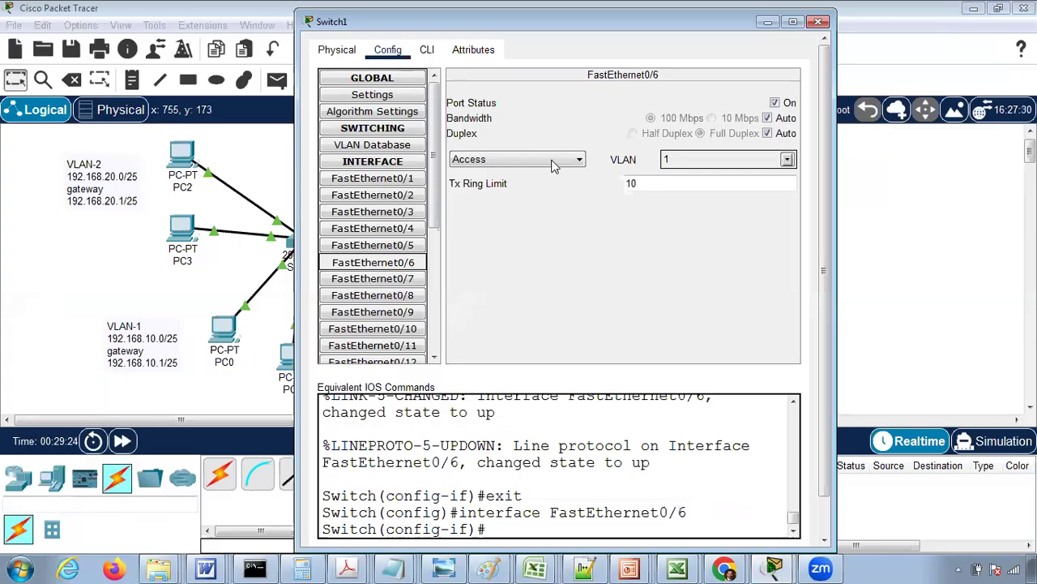
pyautogui.moveTo(712, 27); pyautogui.dragTo(551, 29)
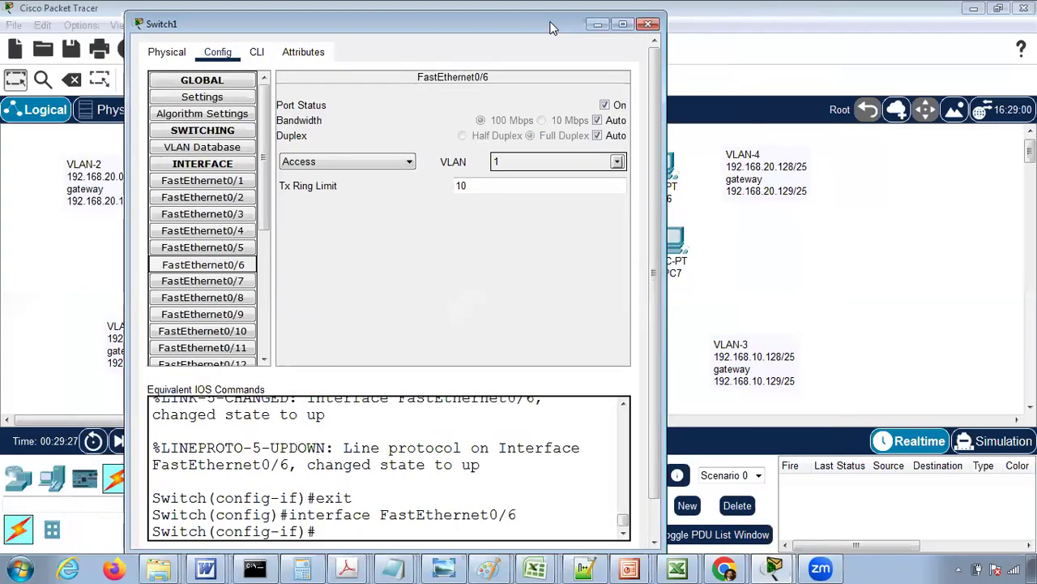
pyautogui.click(617, 163)
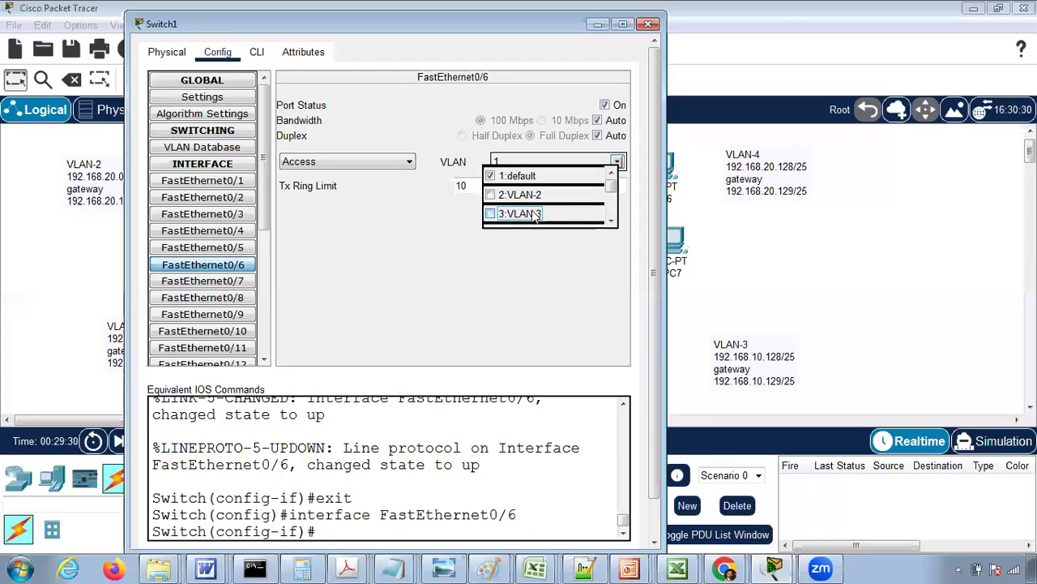
pyautogui.click(534, 215)
pyautogui.click(579, 47)
pyautogui.click(649, 25)
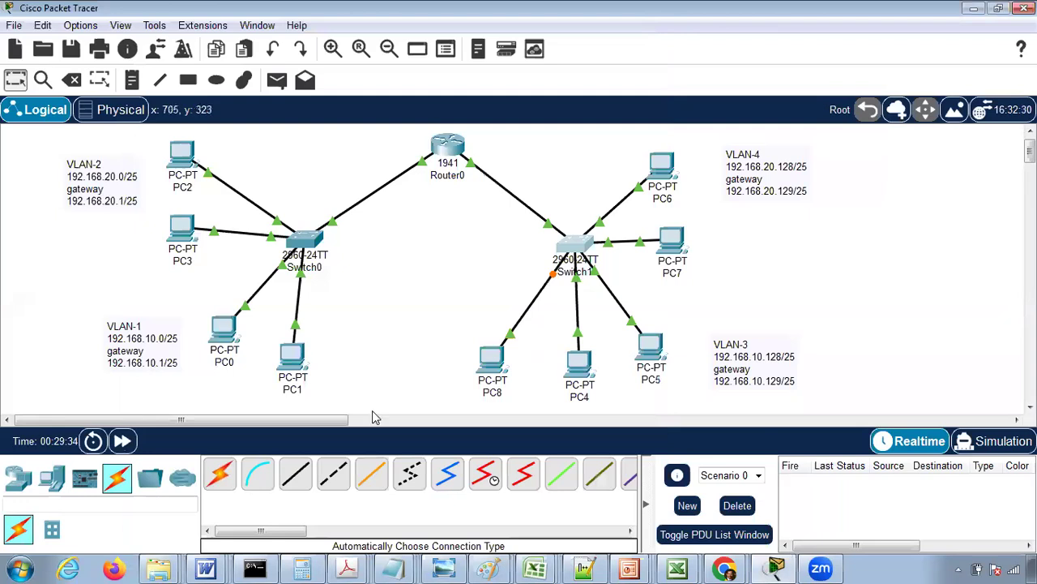
# - Add another PC to the topology above Switch0, between PC2 and Router0
pyautogui.click(52, 479)
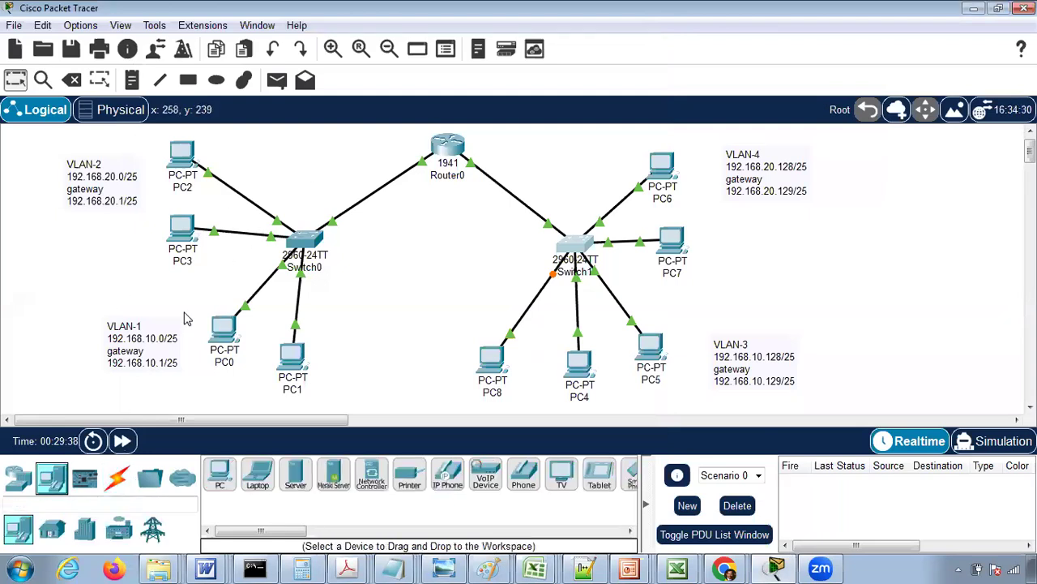
pyautogui.click(221, 479)
pyautogui.click(284, 154)
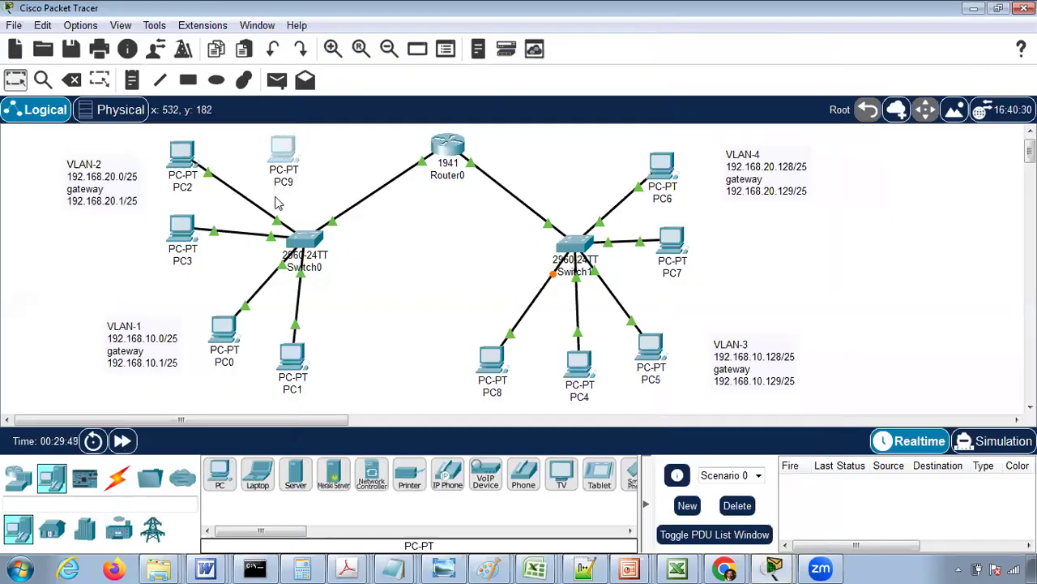
# - Set PC9's static IPv4 address to 192.168.20.12
pyautogui.click(280, 176)
pyautogui.moveTo(492, 24); pyautogui.dragTo(594, 34)
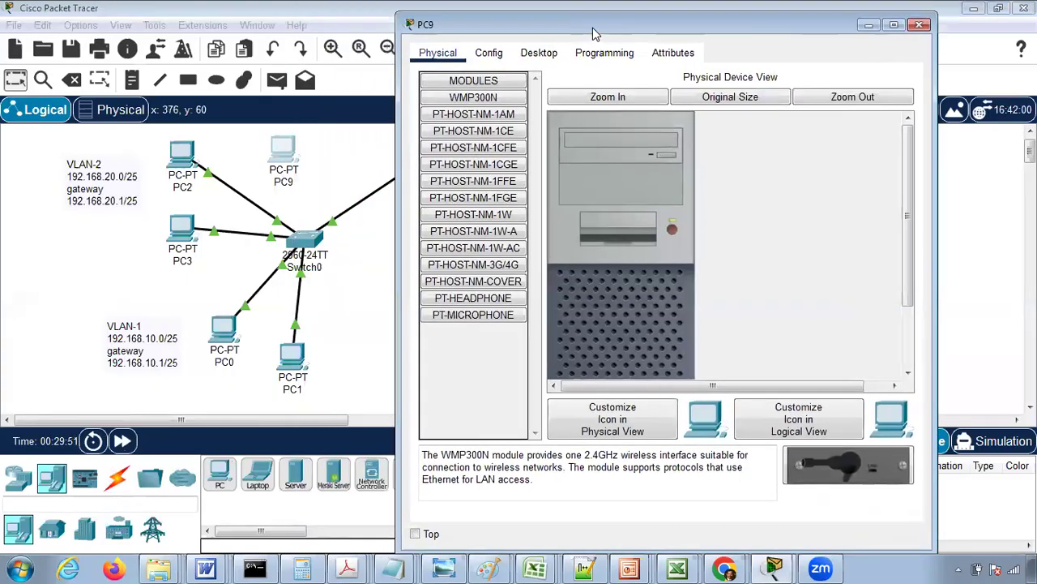
pyautogui.click(539, 53)
pyautogui.click(460, 152)
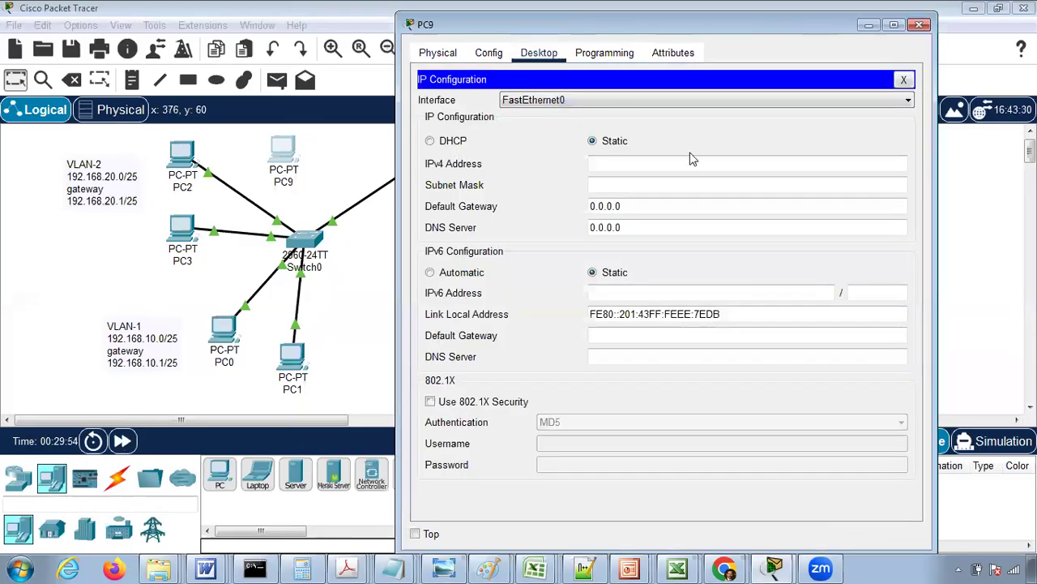
pyautogui.click(660, 166)
pyautogui.write('192.168.20.1')
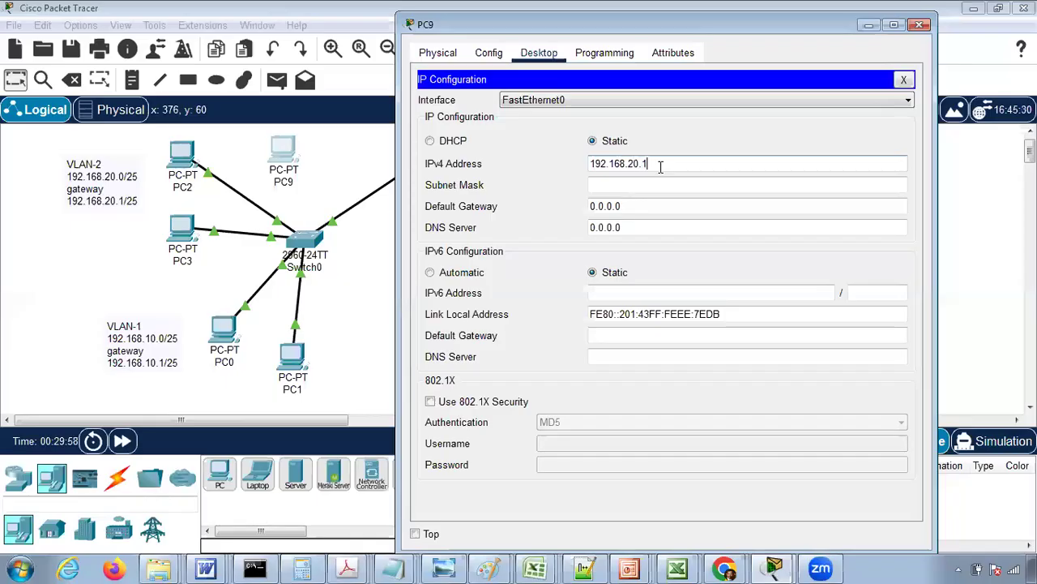
pyautogui.write('2')
# - Set PC9's subnet mask to 255.255.255.128 and default gateway to VLAN-2's 192.168.20.1, and close its window
pyautogui.press('Tab')
pyautogui.press('End')
pyautogui.press('BackSpace')
pyautogui.write('128')
pyautogui.press('Tab')
pyautogui.write('192.168')
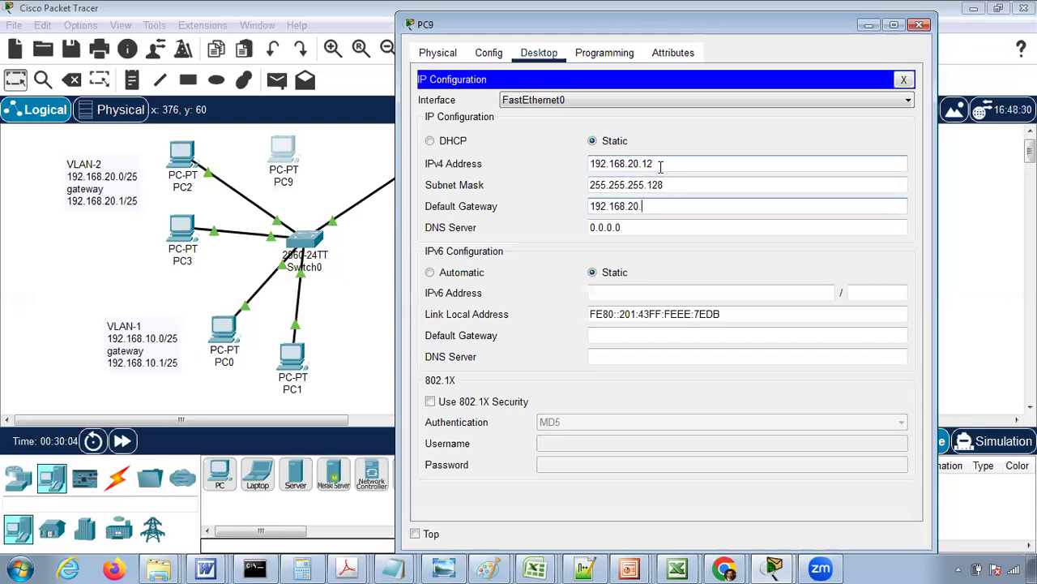
pyautogui.click(920, 27)
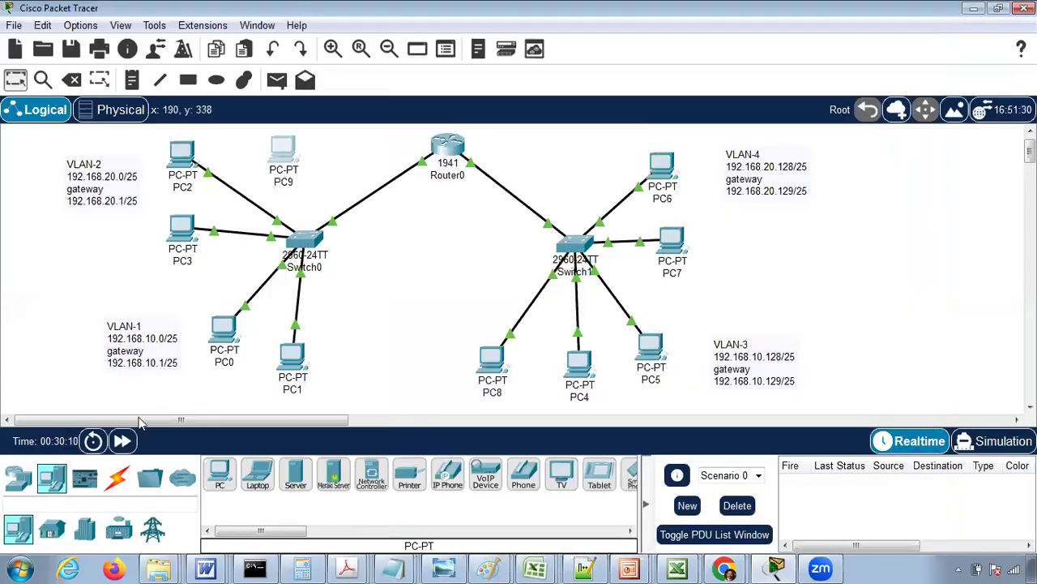
# - Connect PC9 to Switch0 using the automatically chosen connection type
pyautogui.click(117, 477)
pyautogui.click(224, 473)
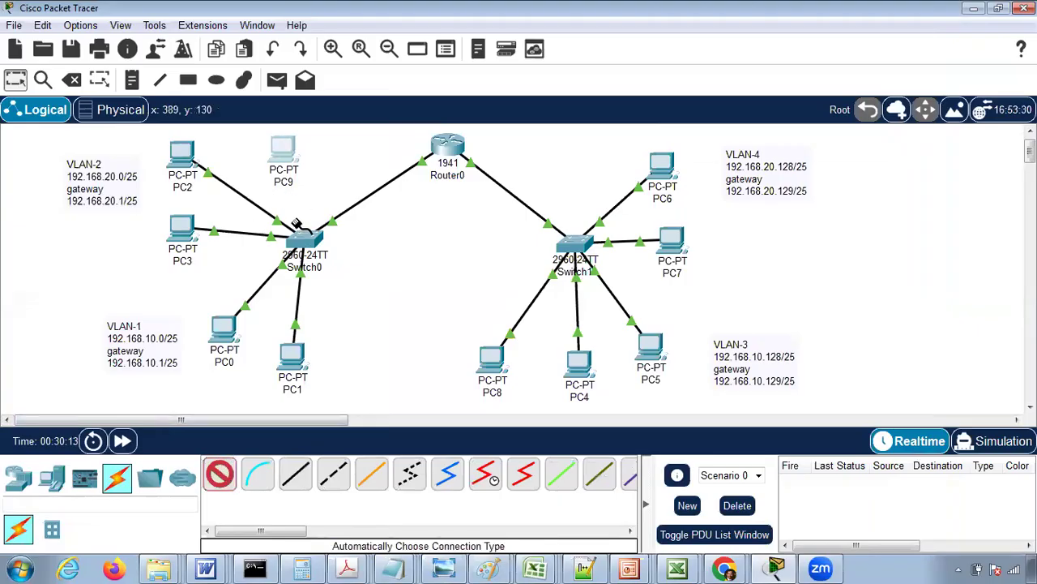
pyautogui.click(283, 147)
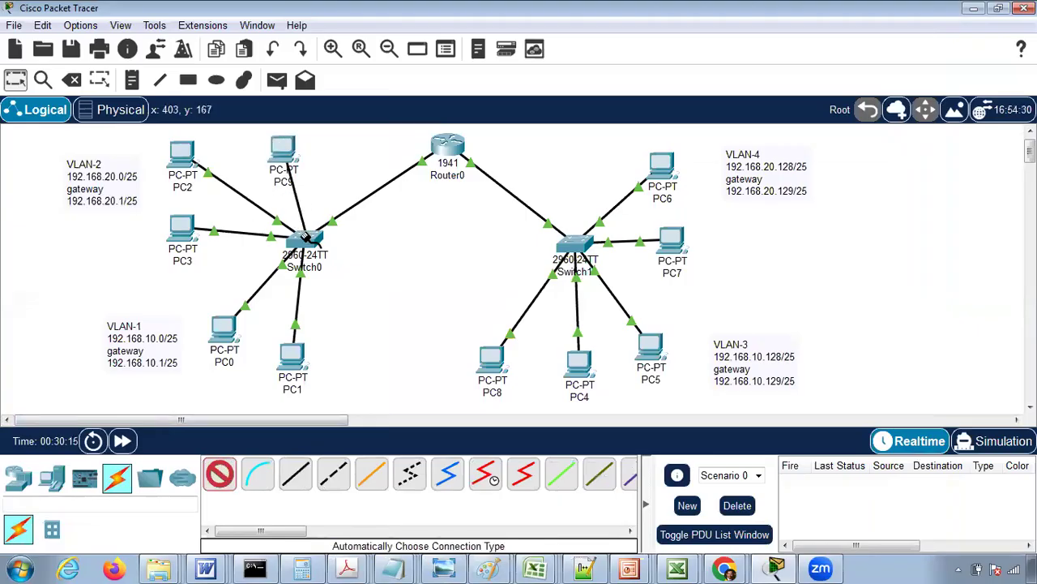
pyautogui.click(301, 233)
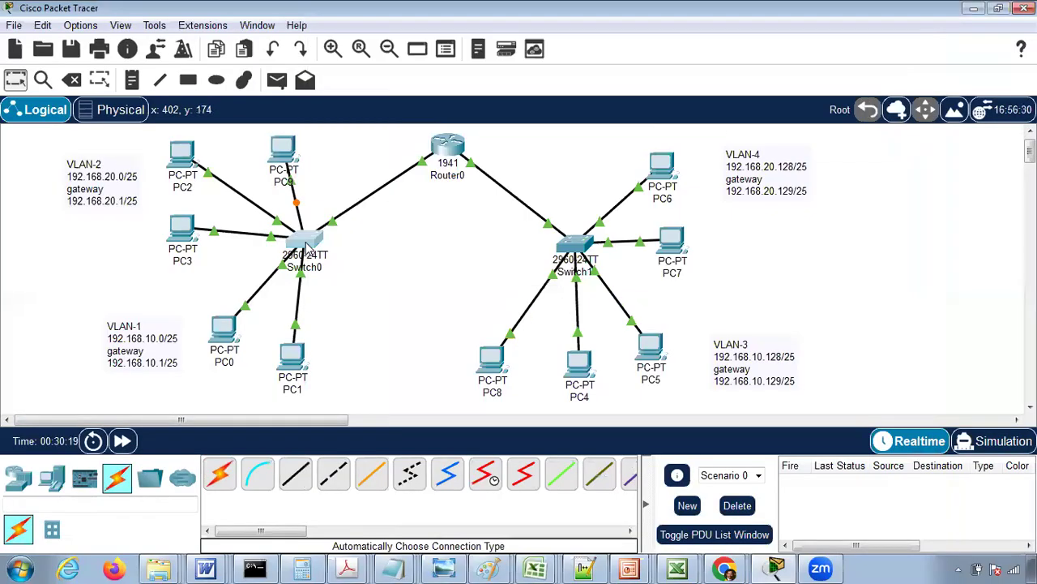
# - Assign Switch0's FastEthernet0/6 access port to VLAN 2 and close the switch's window
pyautogui.click(308, 247)
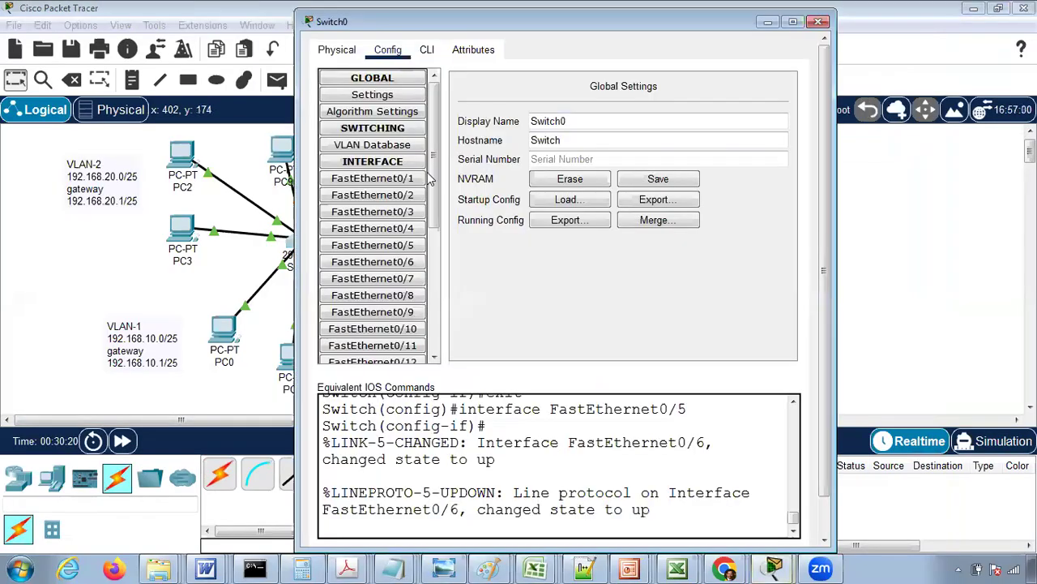
pyautogui.click(381, 262)
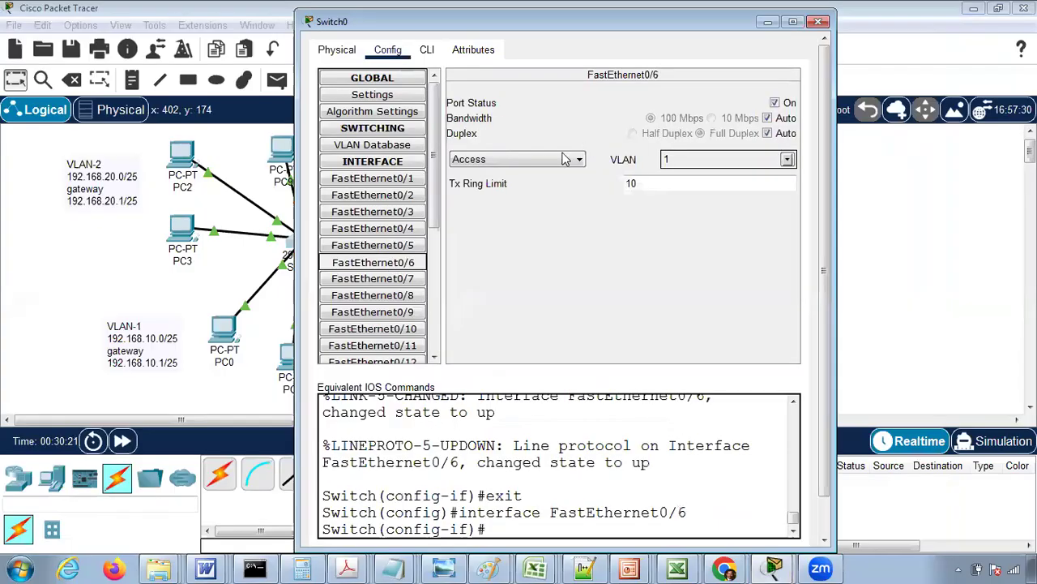
pyautogui.click(789, 159)
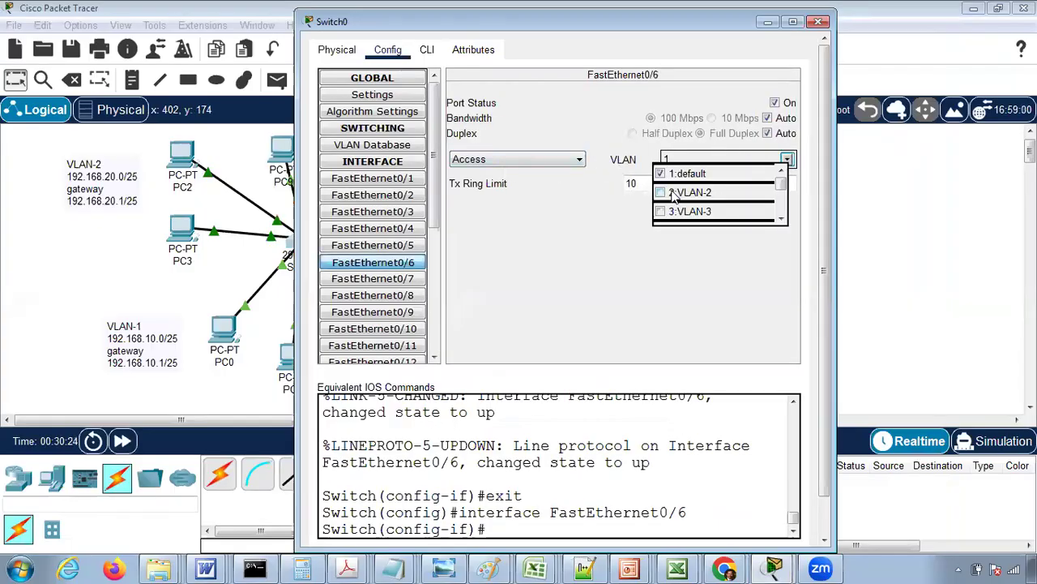
pyautogui.click(676, 193)
pyautogui.click(819, 21)
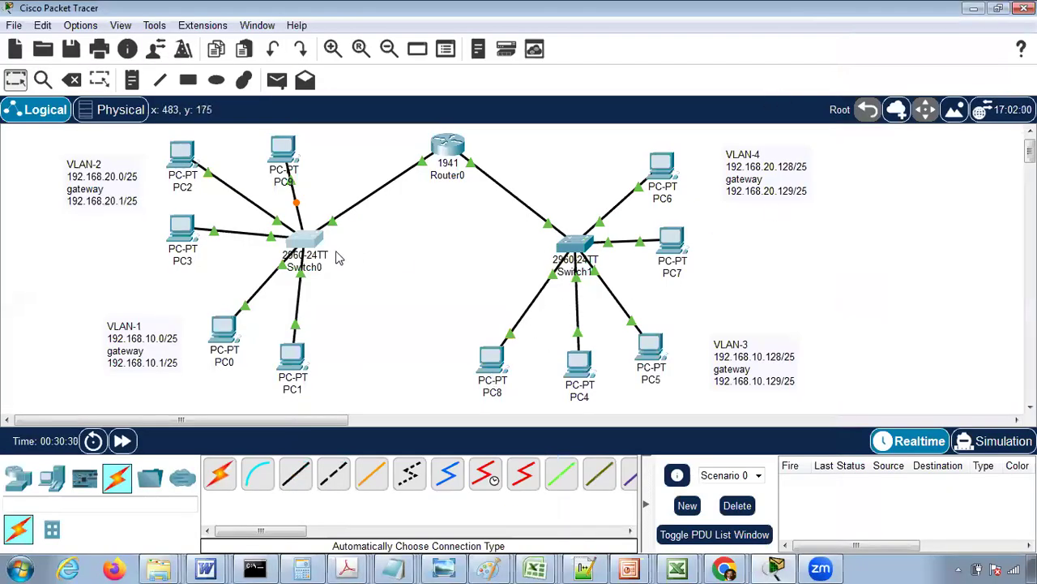
# - Ping 192.168.10.10 in VLAN-1 from PC8's command prompt
pyautogui.click(489, 364)
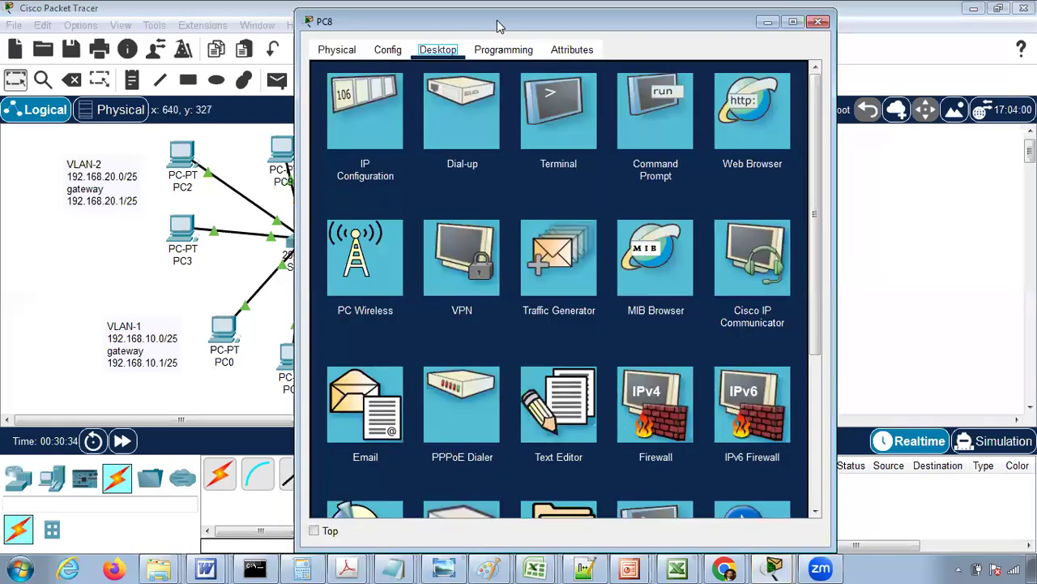
pyautogui.moveTo(495, 20); pyautogui.dragTo(811, 76)
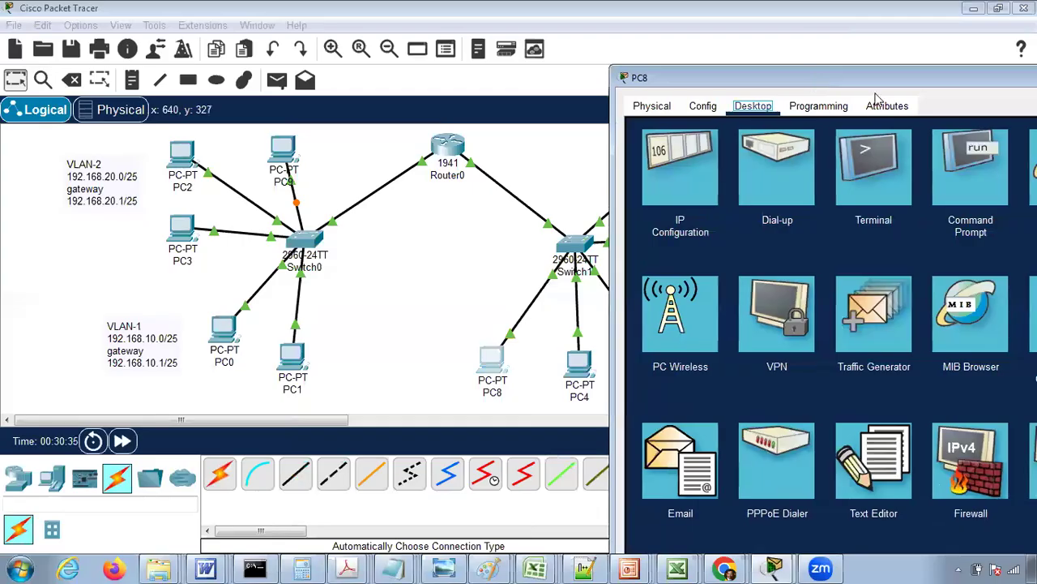
pyautogui.click(964, 170)
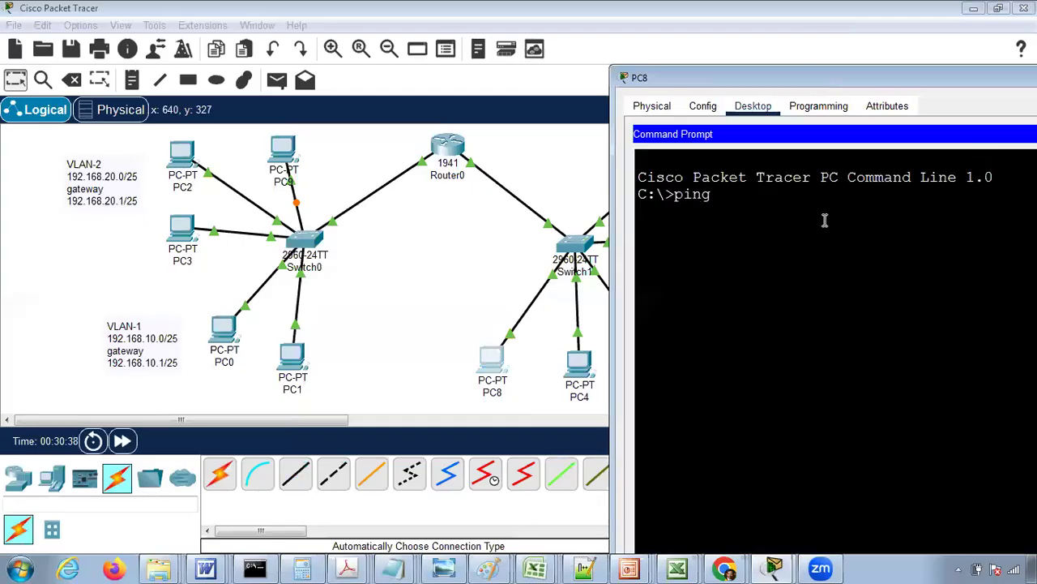
pyautogui.write('ping 192.168.10.10')
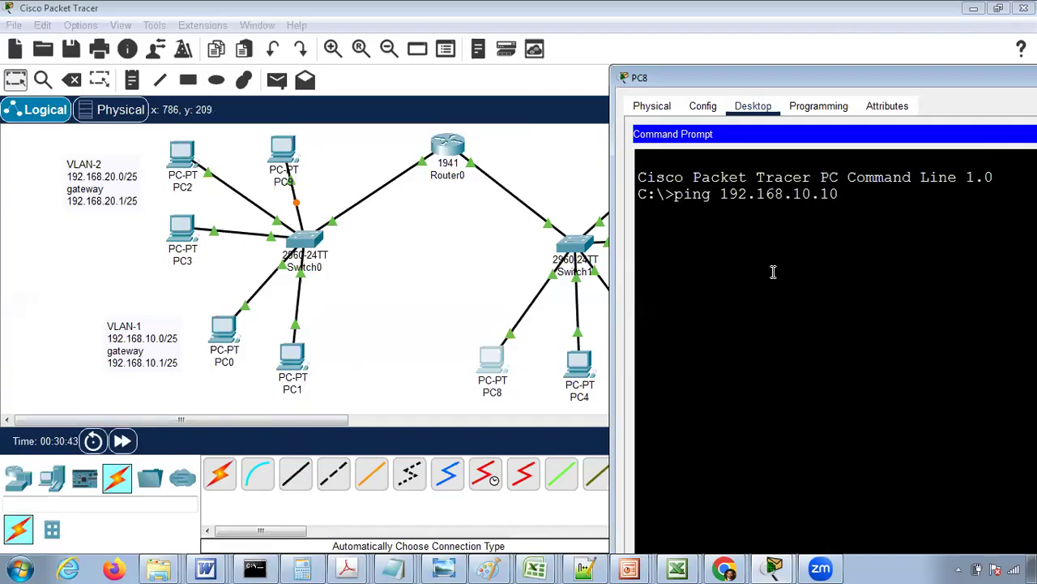
pyautogui.press('Return')
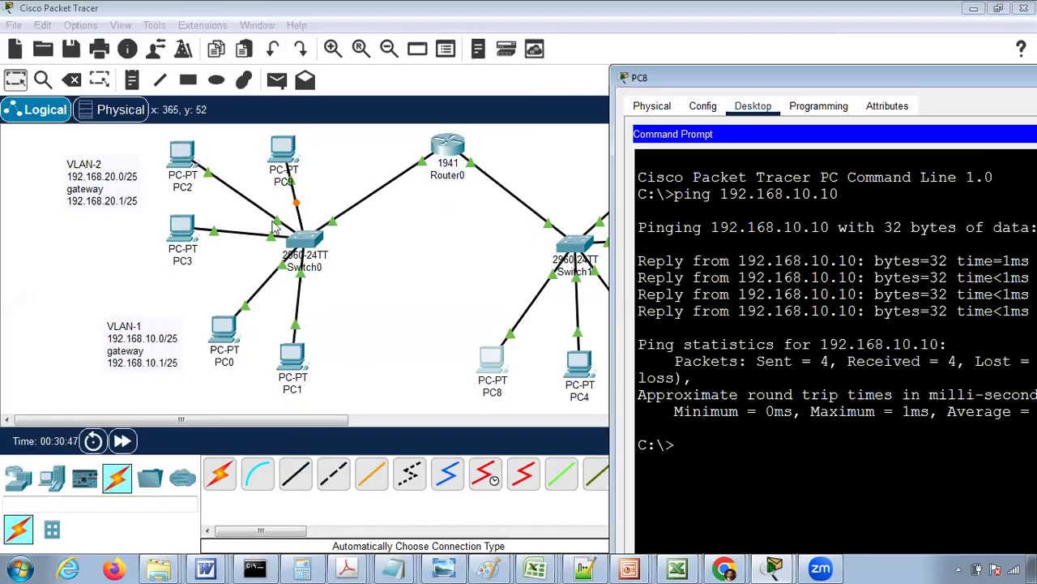
# - Ping PC9 at 192.168.20.12 from PC8's command prompt and close PC8's window
pyautogui.press('Up')
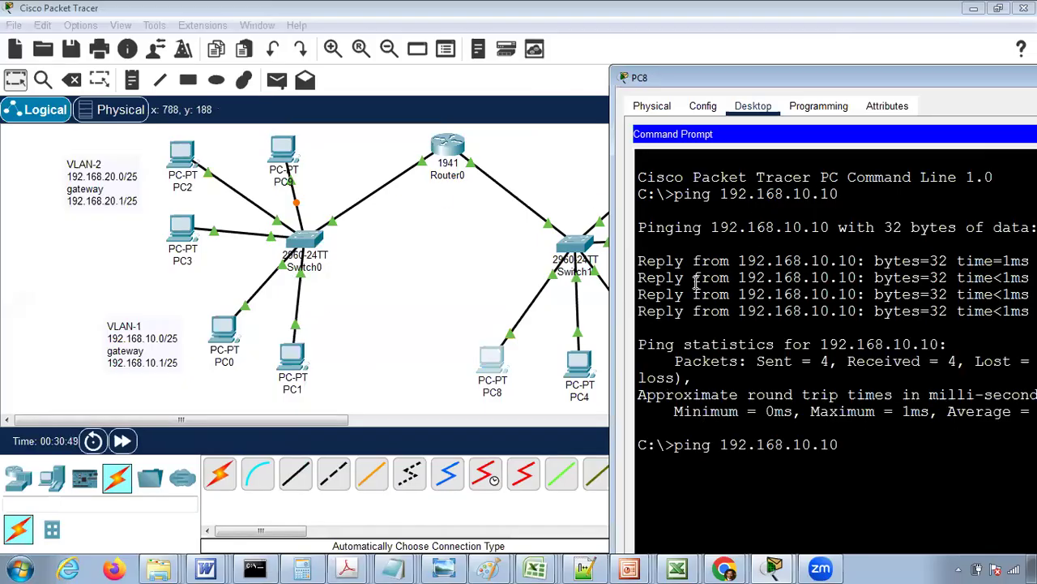
pyautogui.write('2')
pyautogui.press('Return')
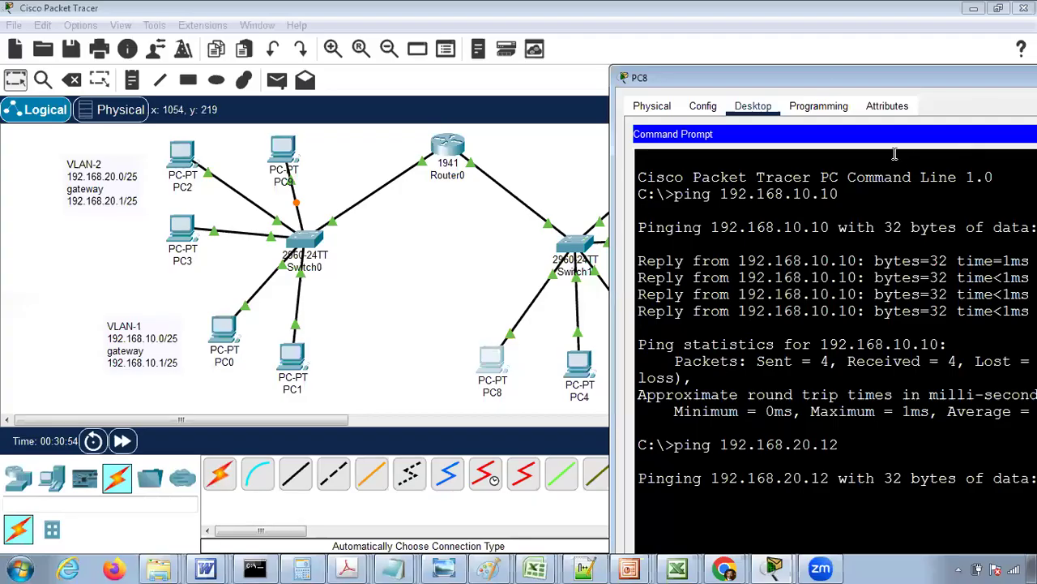
pyautogui.moveTo(758, 51); pyautogui.dragTo(661, 27)
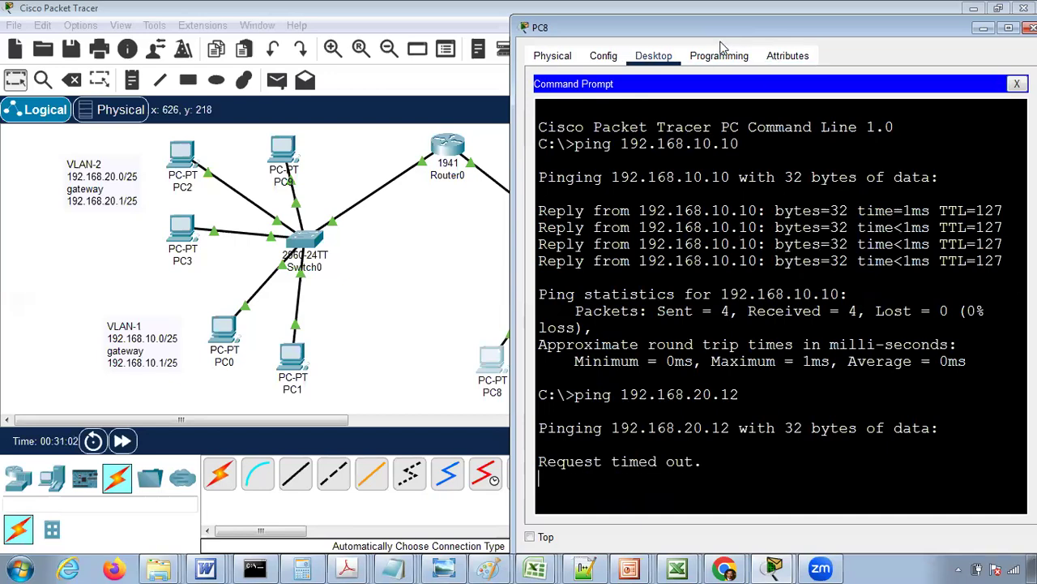
pyautogui.moveTo(711, 38); pyautogui.dragTo(680, 22)
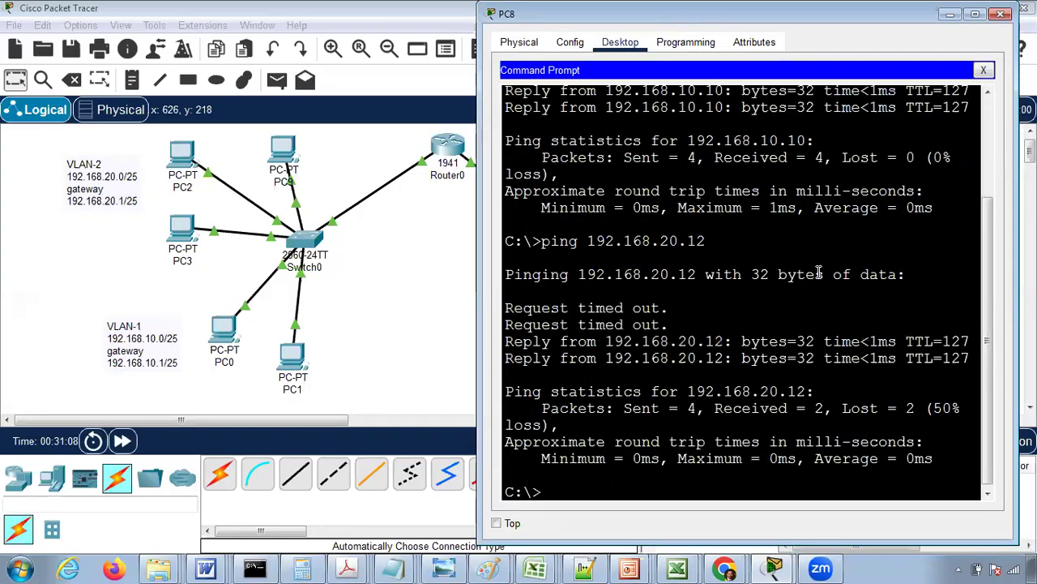
pyautogui.click(1003, 16)
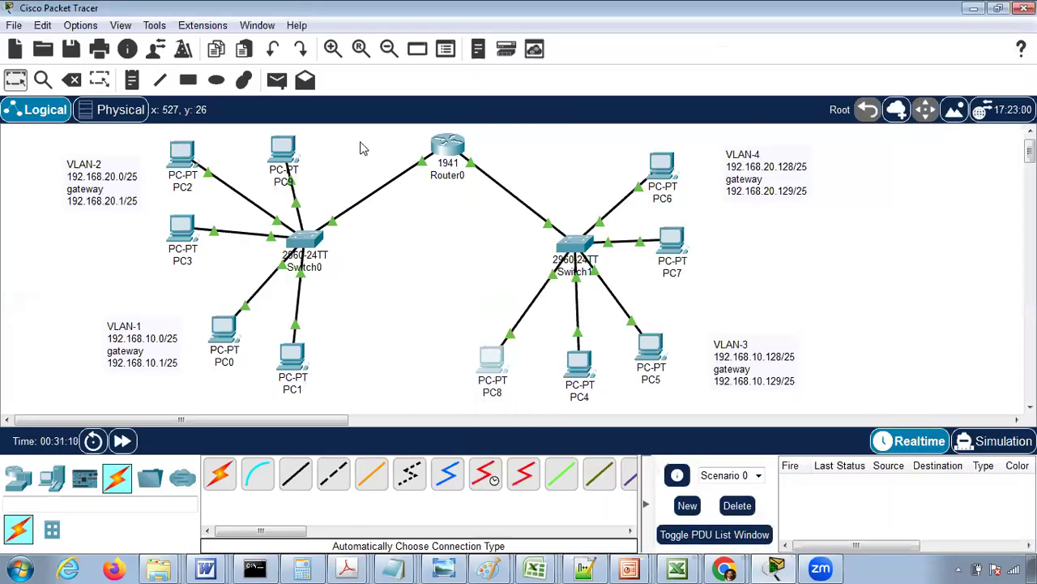
# - Ping 192.168.20.130 in VLAN-4 from PC9's command prompt and close PC9's window
pyautogui.click(283, 148)
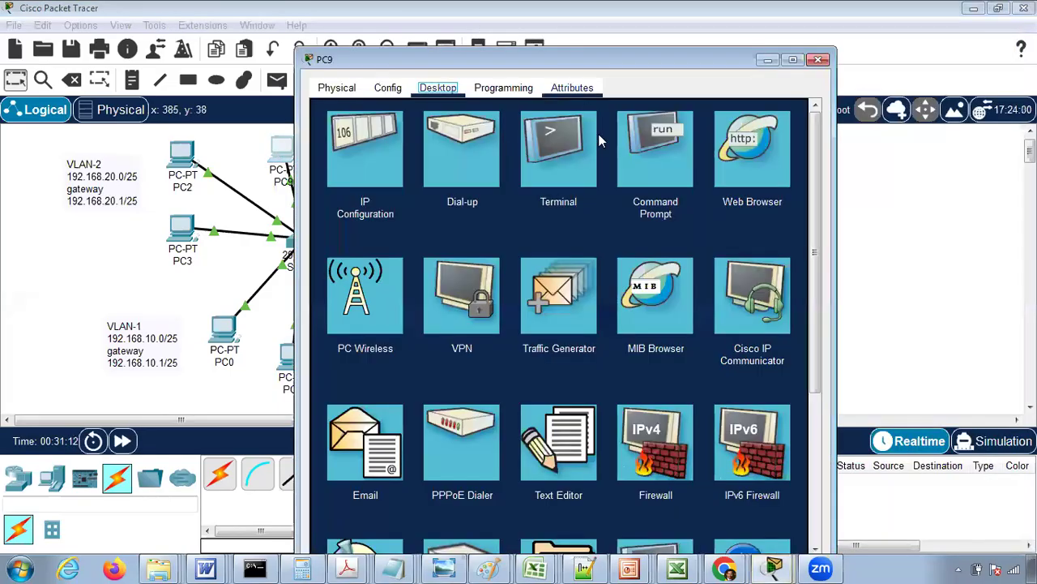
pyautogui.click(663, 143)
pyautogui.moveTo(637, 59); pyautogui.dragTo(359, 48)
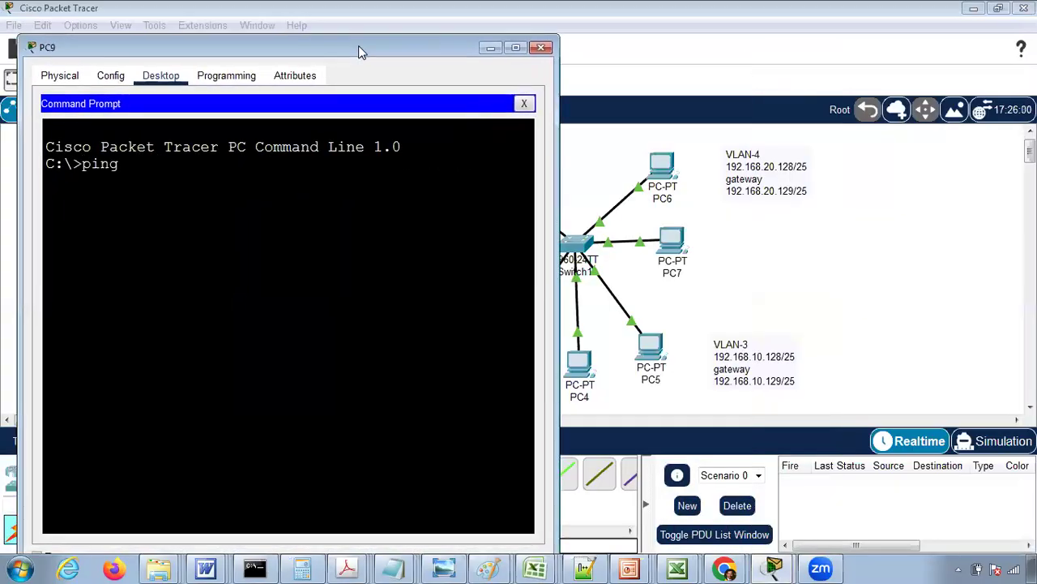
pyautogui.write('ping 192.168.20.130')
pyautogui.press('Return')
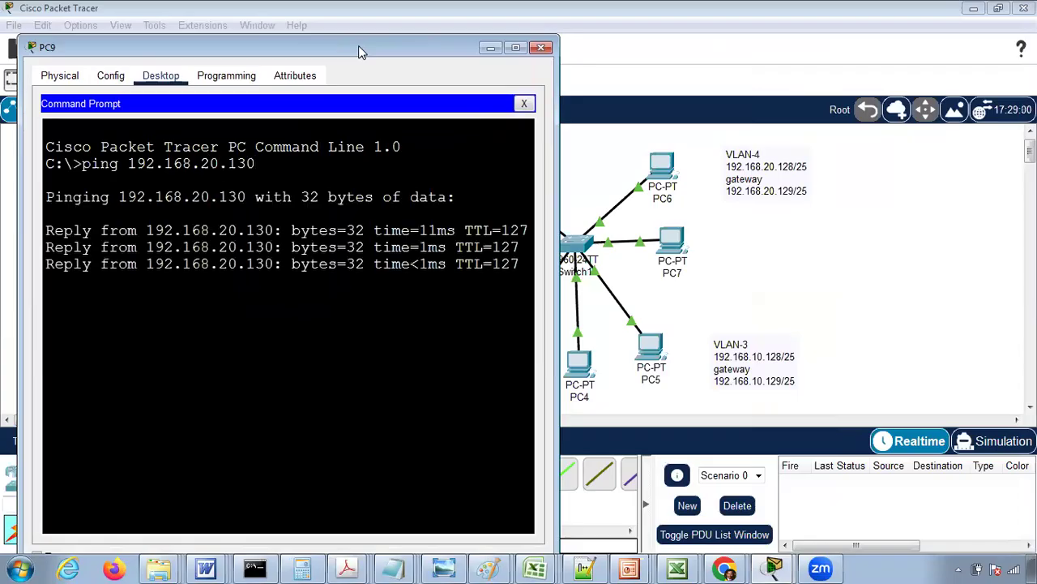
pyautogui.click(544, 47)
# - Save the network in the saves folder as video-example-2.pkt
pyautogui.click(15, 28)
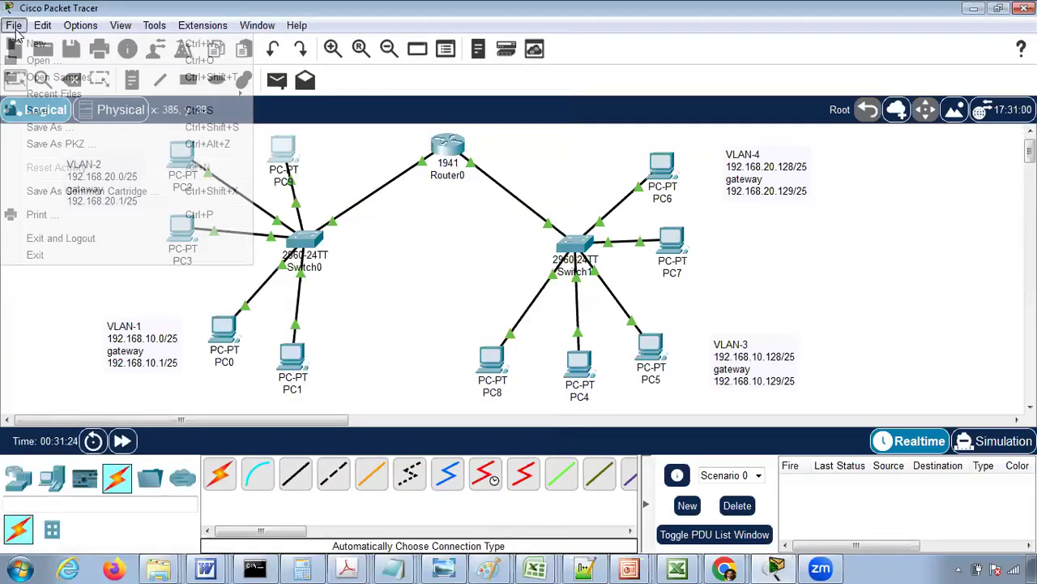
pyautogui.click(29, 132)
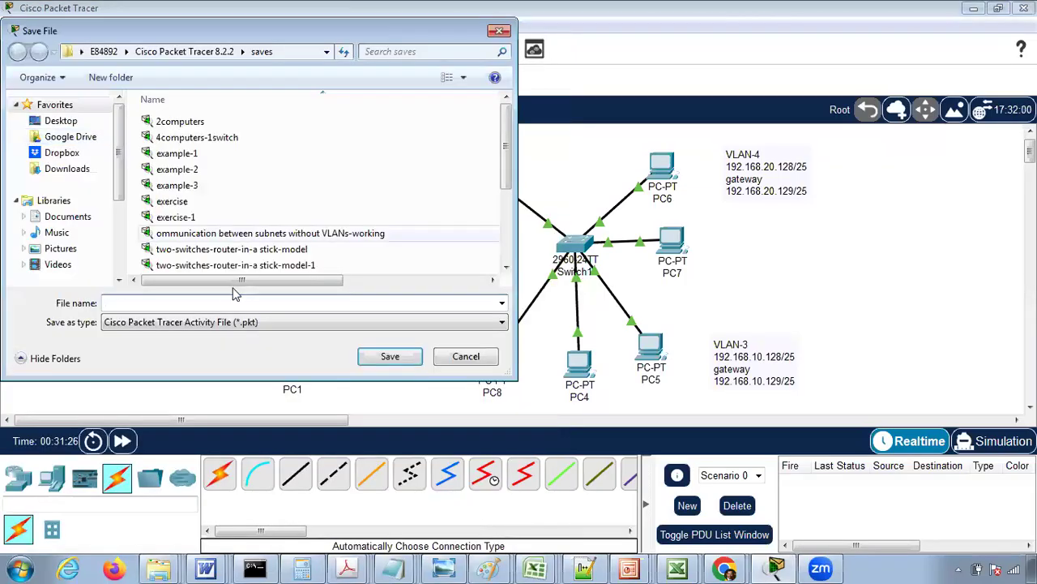
pyautogui.write('vi')
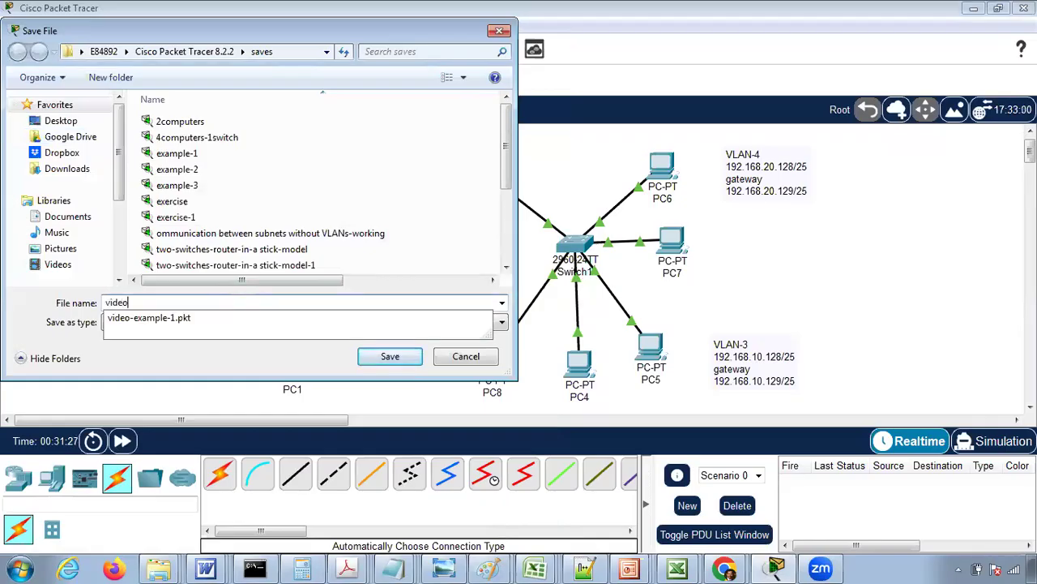
pyautogui.write('deo')
pyautogui.press('Down')
pyautogui.press('BackSpace')
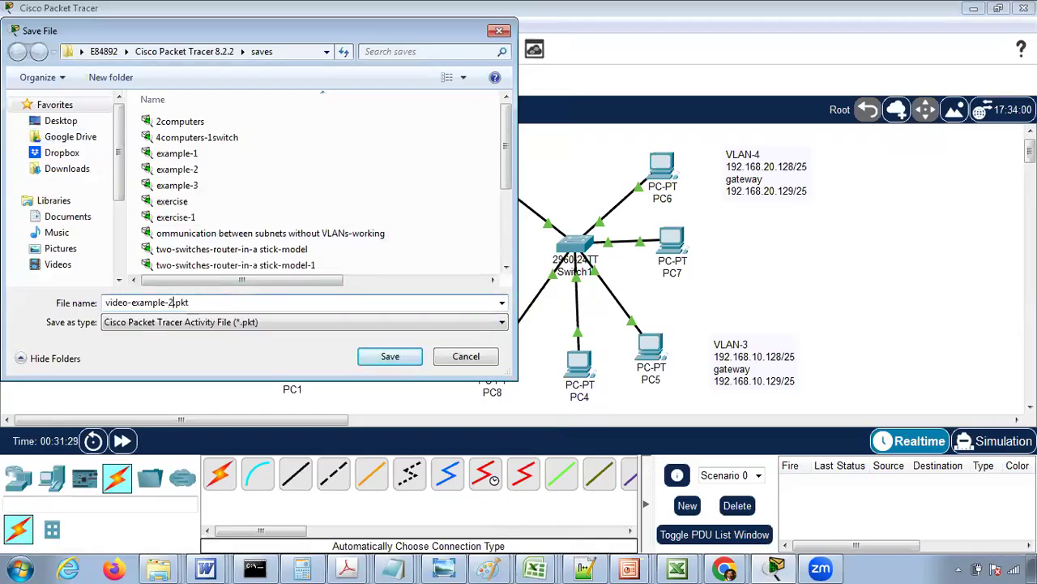
pyautogui.click(384, 359)
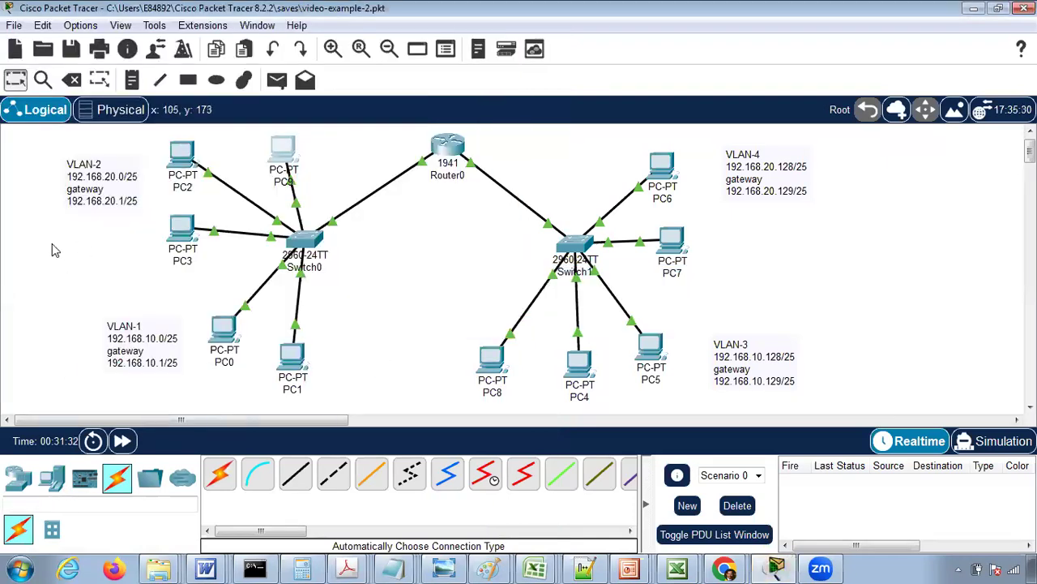
# - Start a new empty network, saving the current one first
pyautogui.click(14, 26)
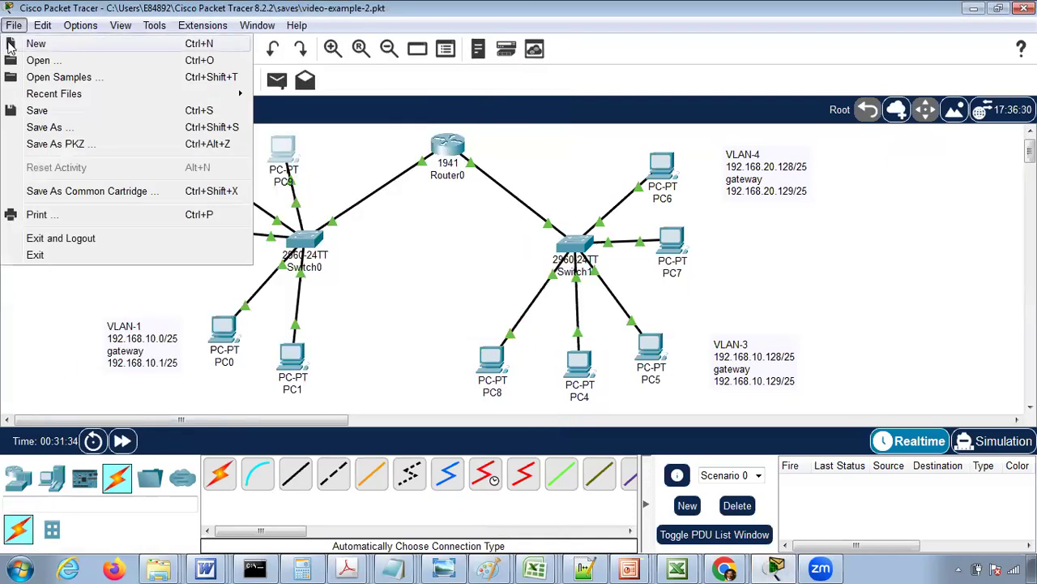
pyautogui.click(12, 45)
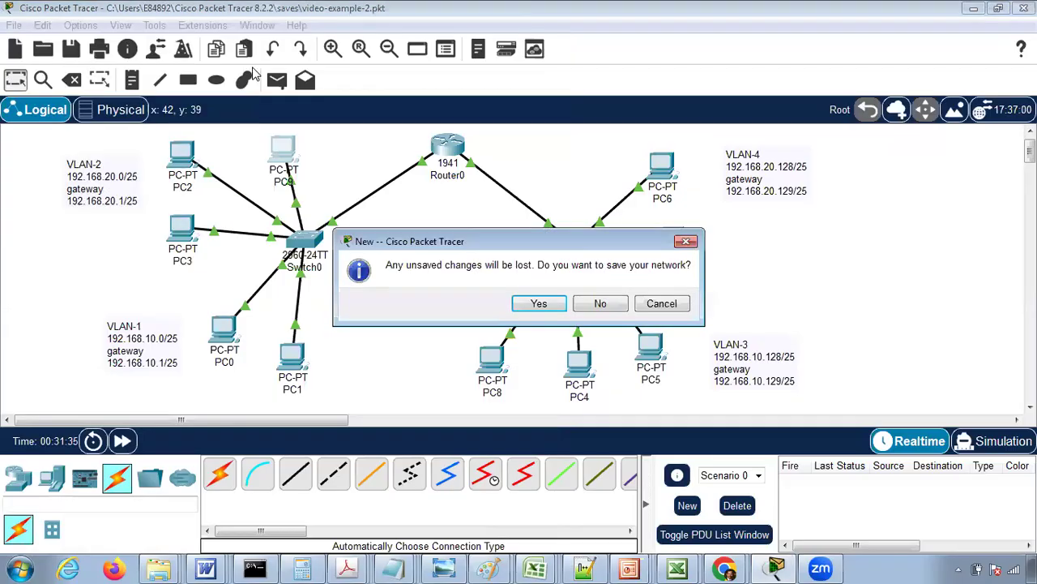
pyautogui.click(538, 304)
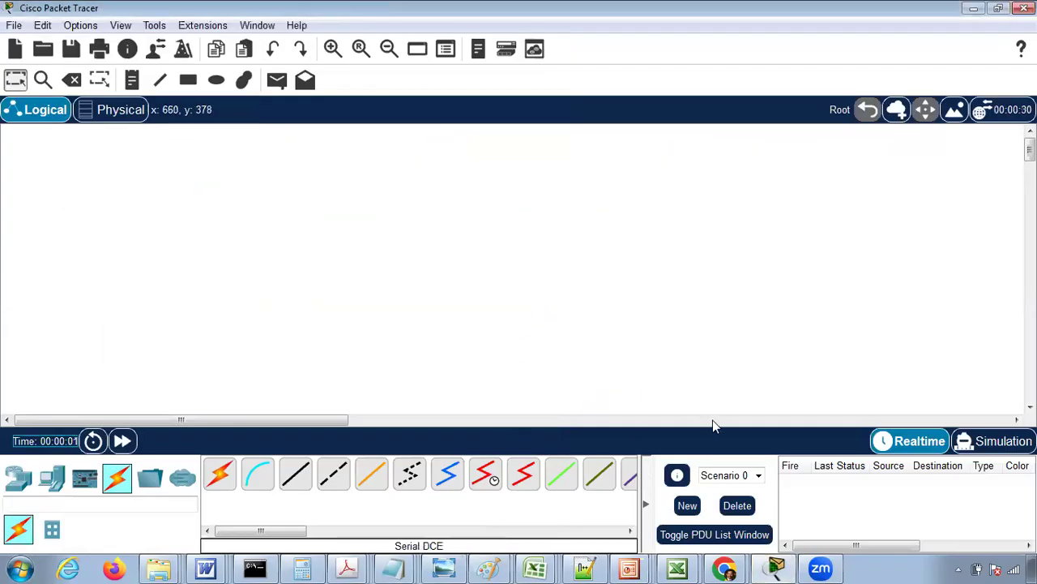